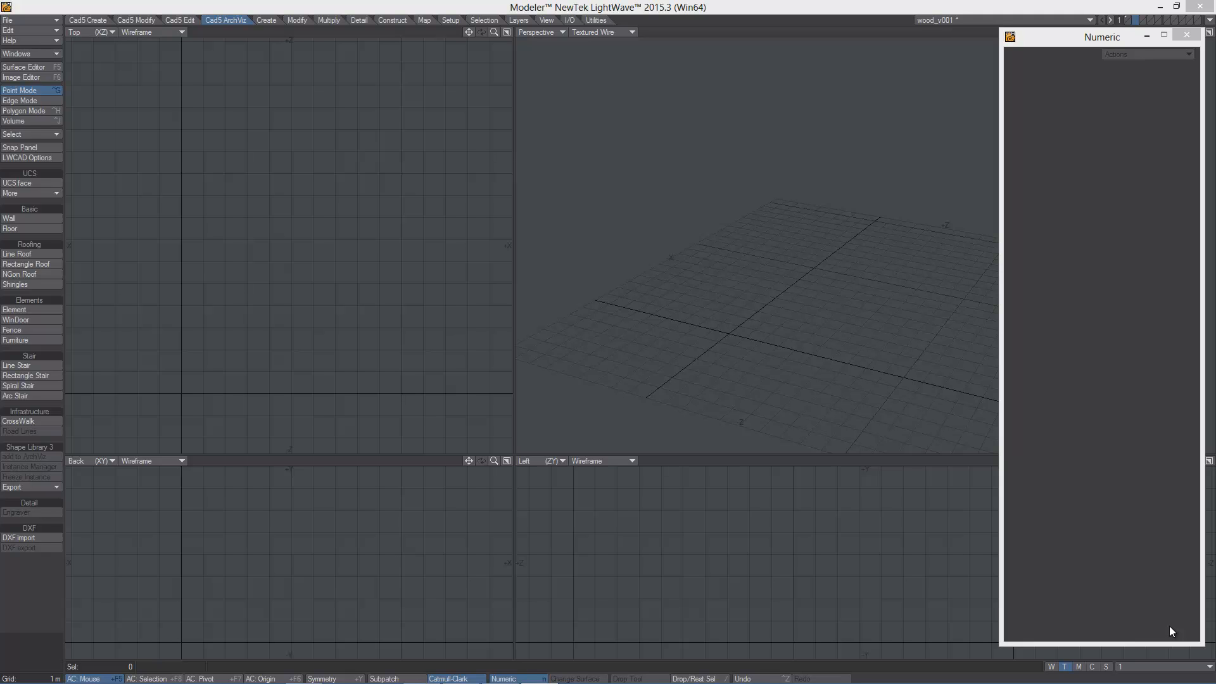
- Start the Wall tool and set grid snapping to UCS with a value of 1 m
left_click(13, 221)
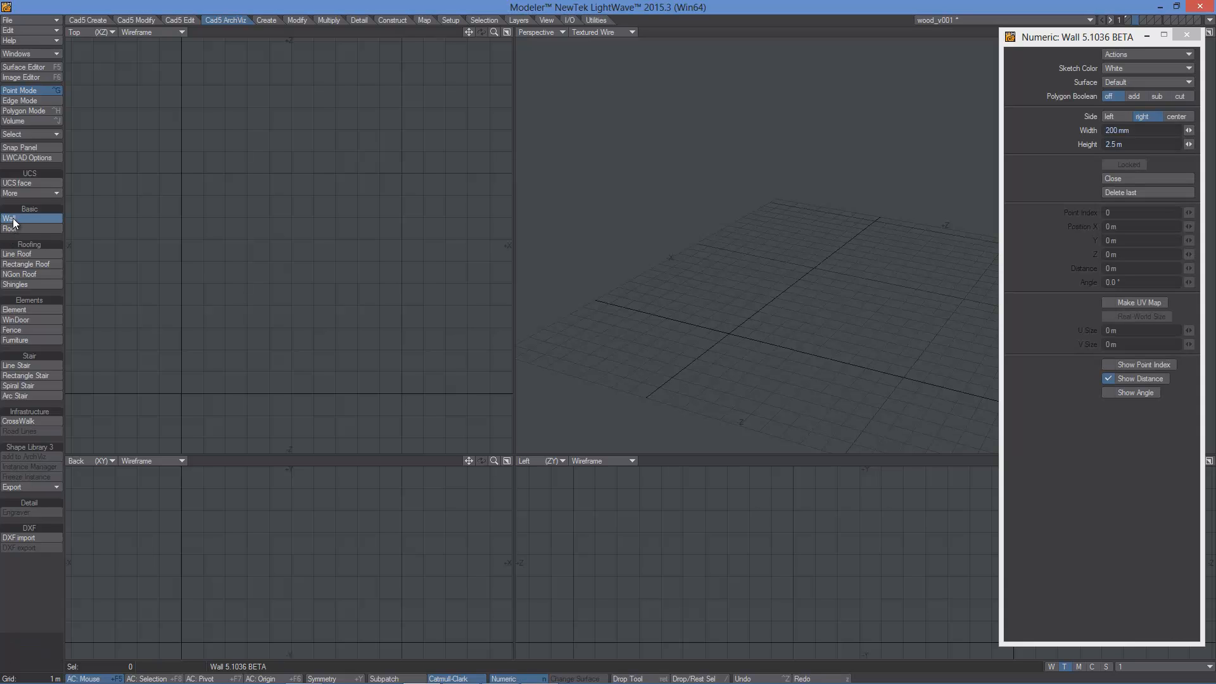
left_click(24, 147)
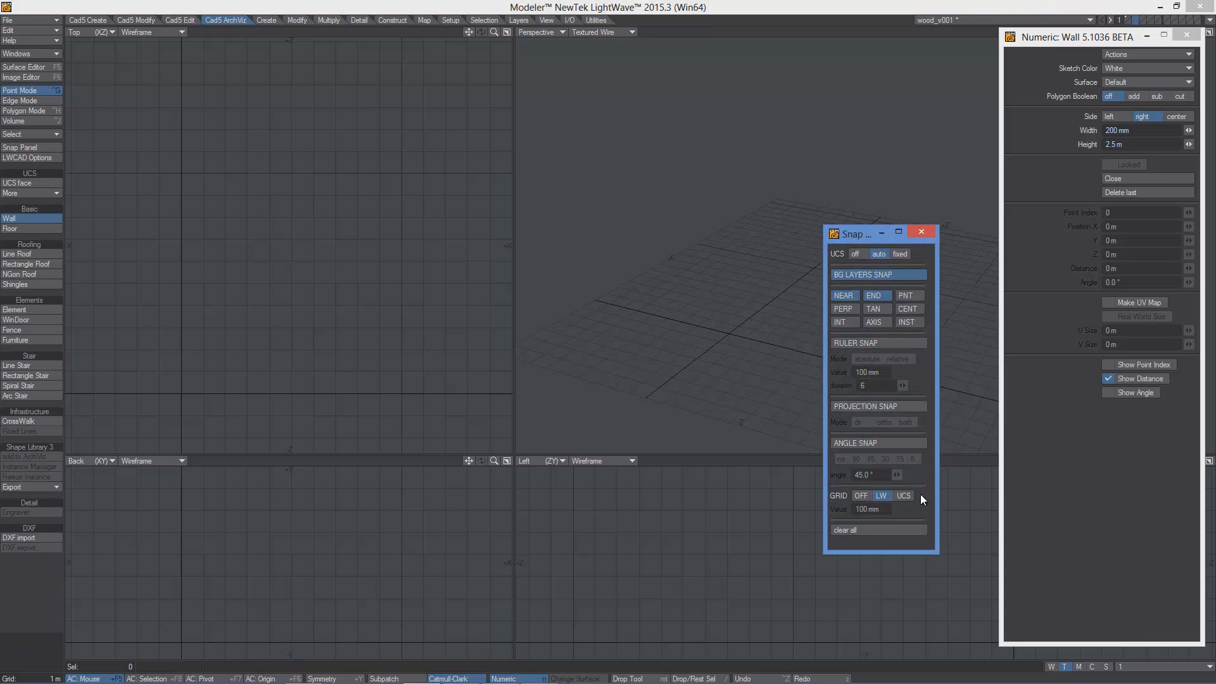
left_click(903, 495)
type("1")
key("Return")
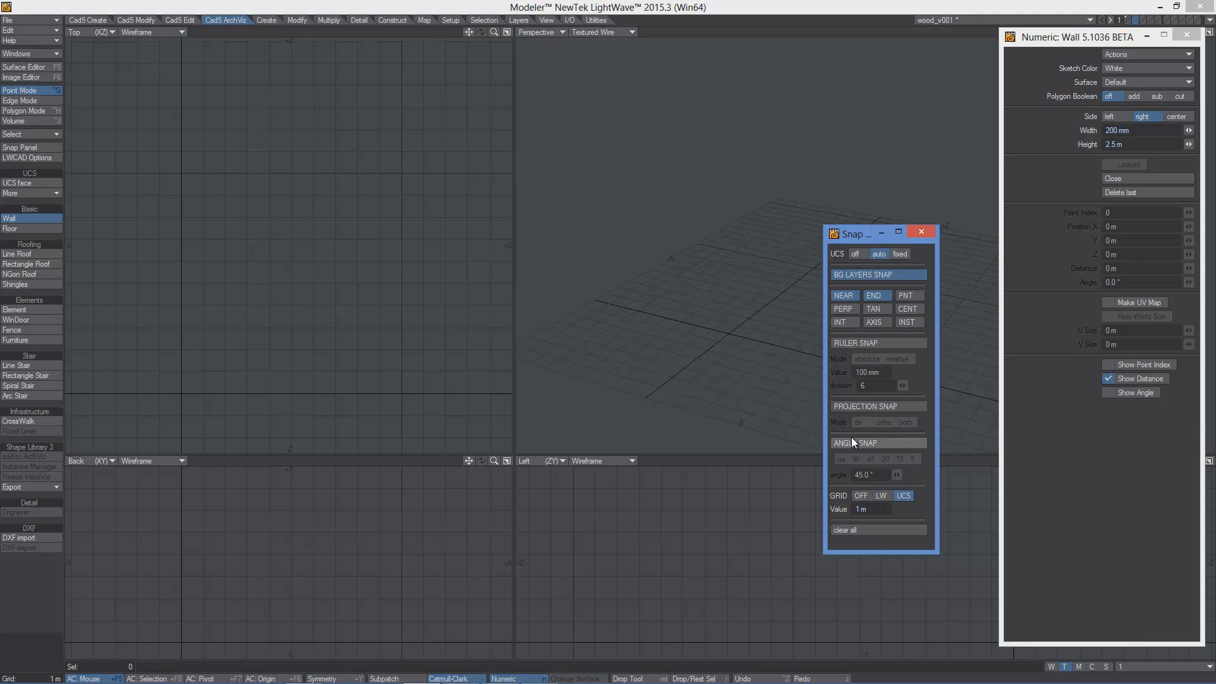
- Draw a closed 7 by 14 m rectangular wall loop from the origin in the Top view, with the wall side set to left
left_click(182, 395)
left_click(335, 394)
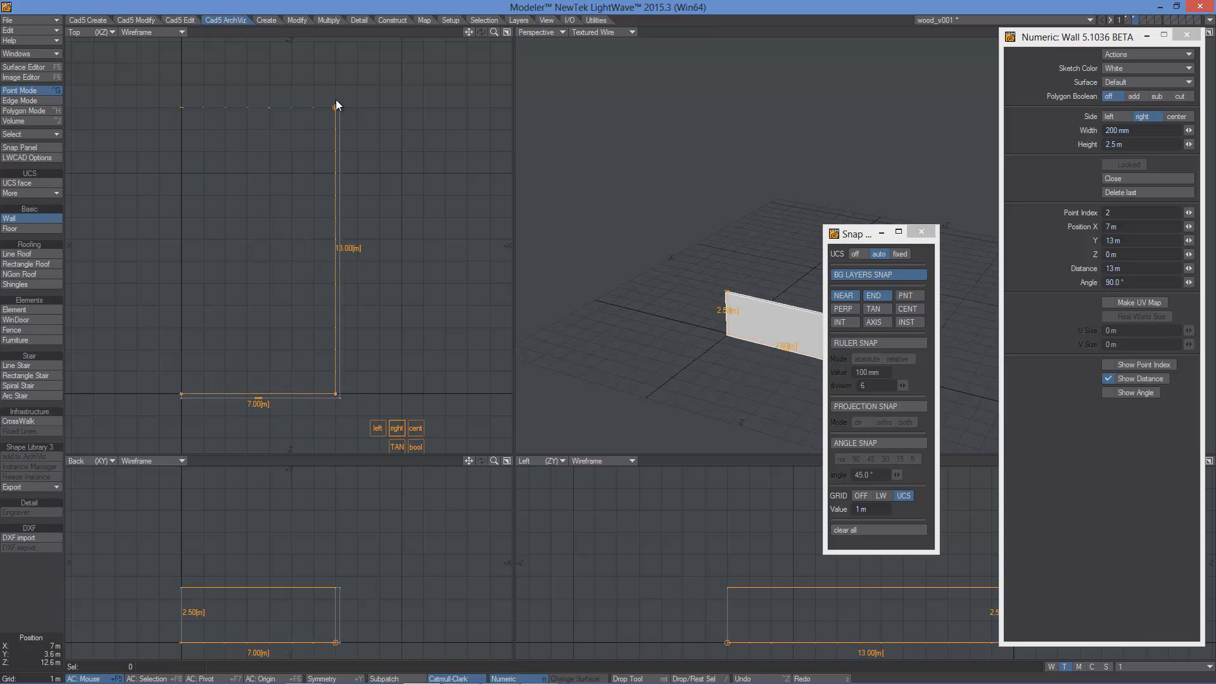
left_click(335, 86)
left_click(182, 85)
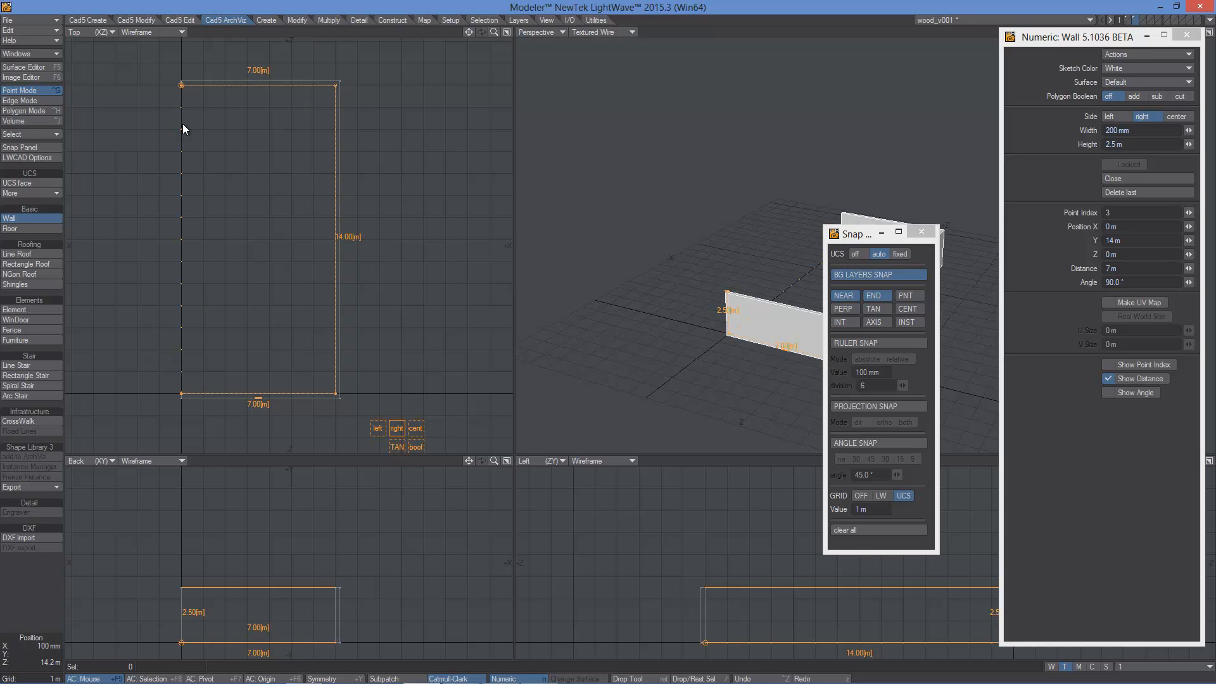
left_click(177, 394)
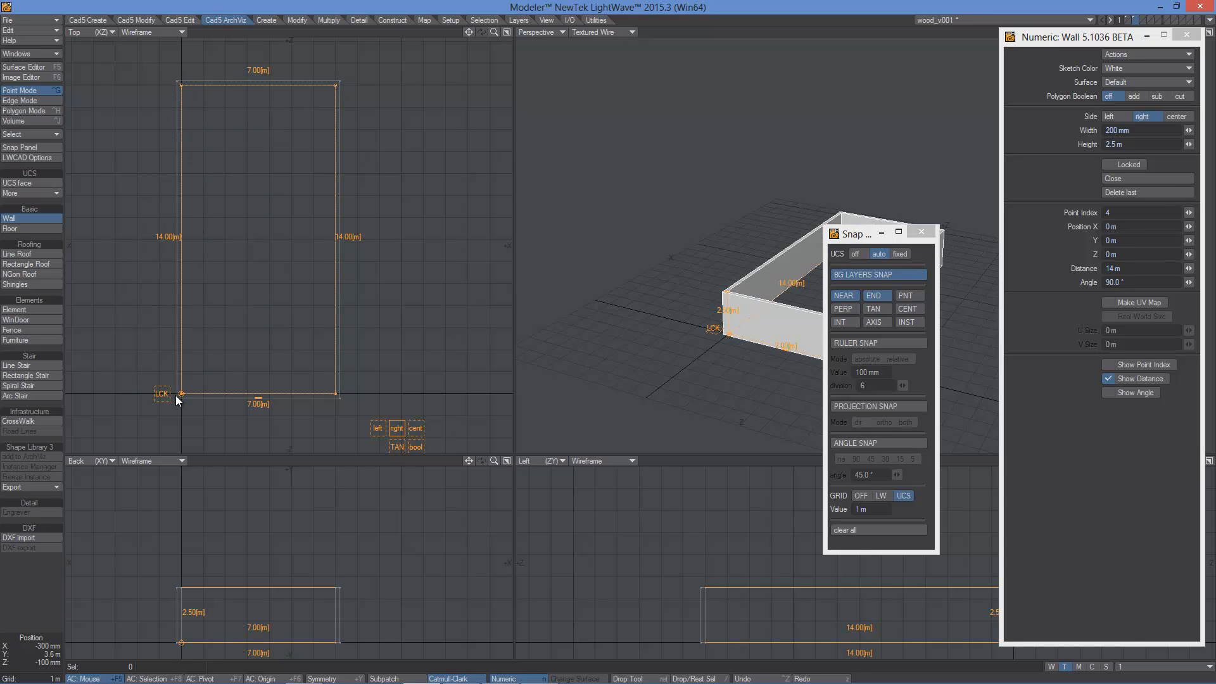
left_click(378, 428)
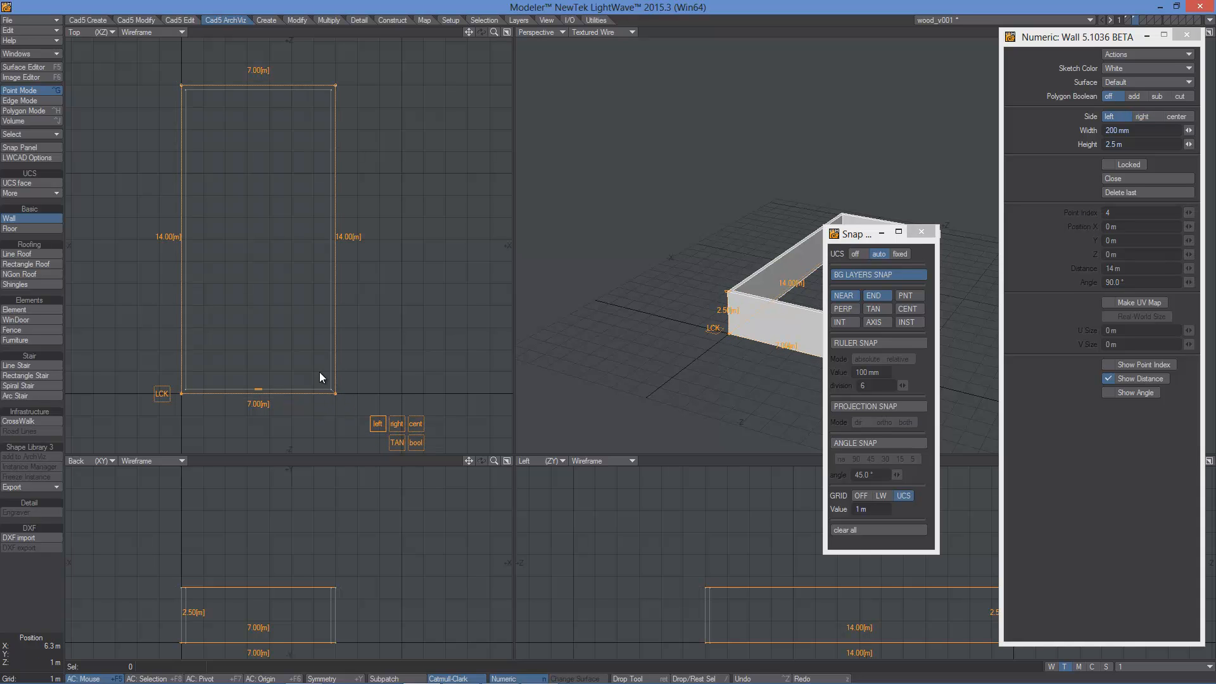
- Switch grid snapping back to LW and finish the walls
left_click(880, 495)
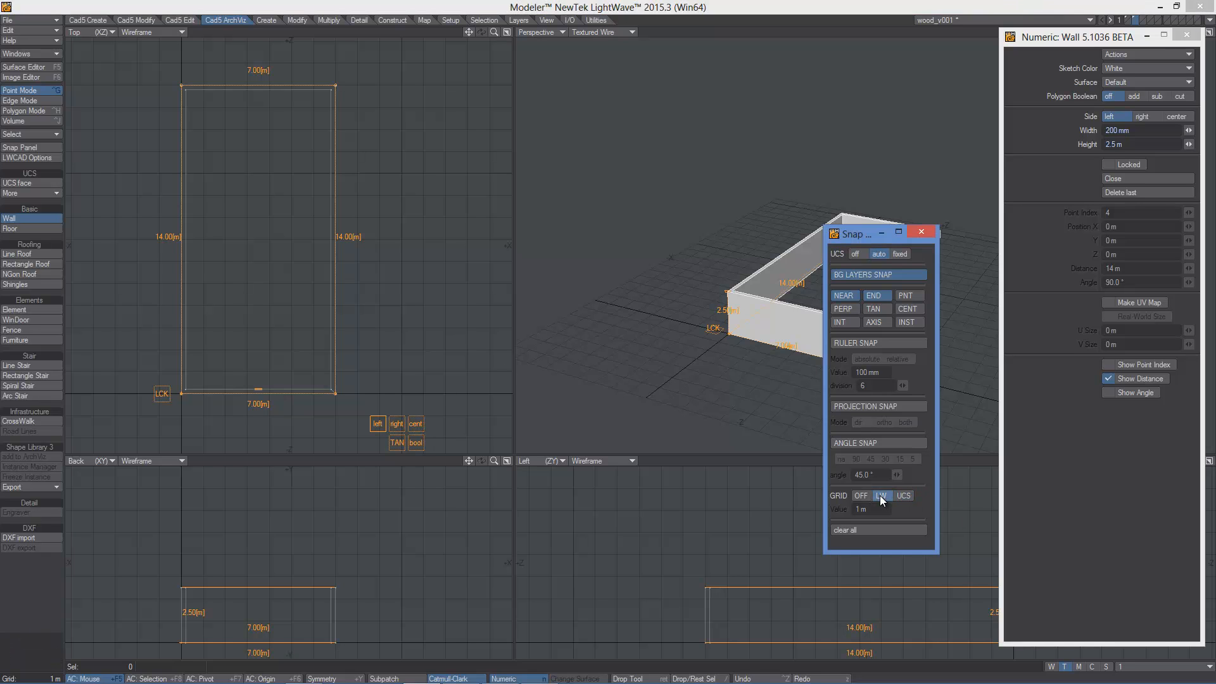
left_click(920, 232)
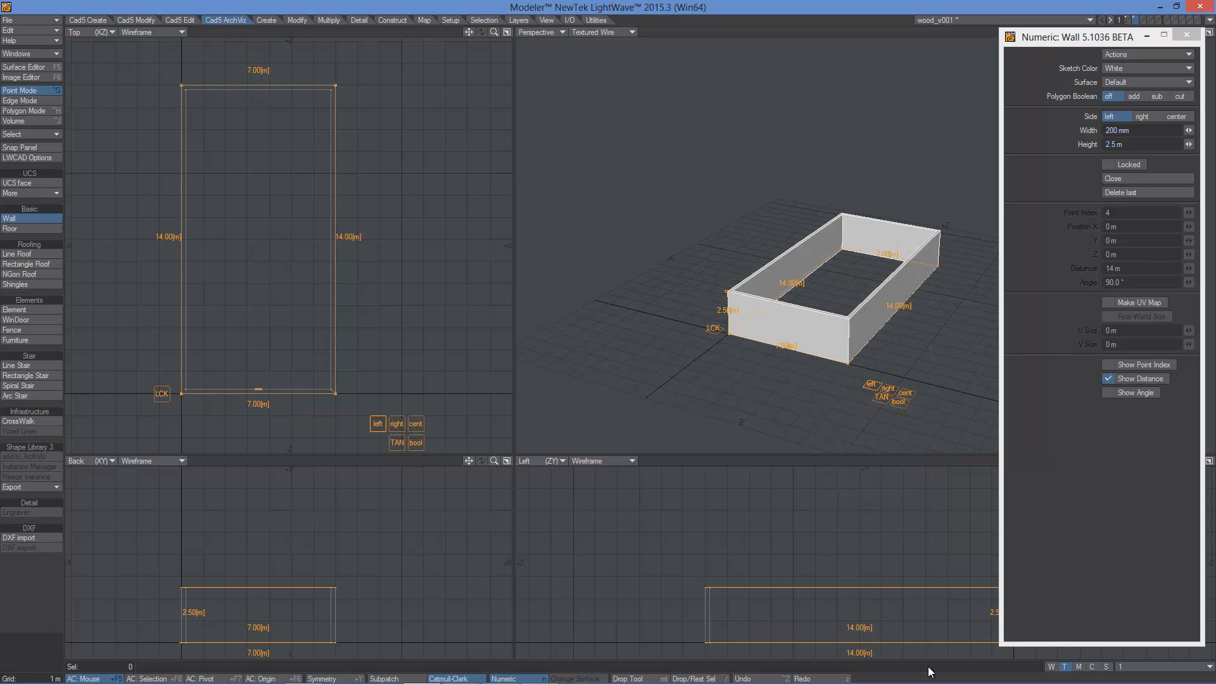
key("space")
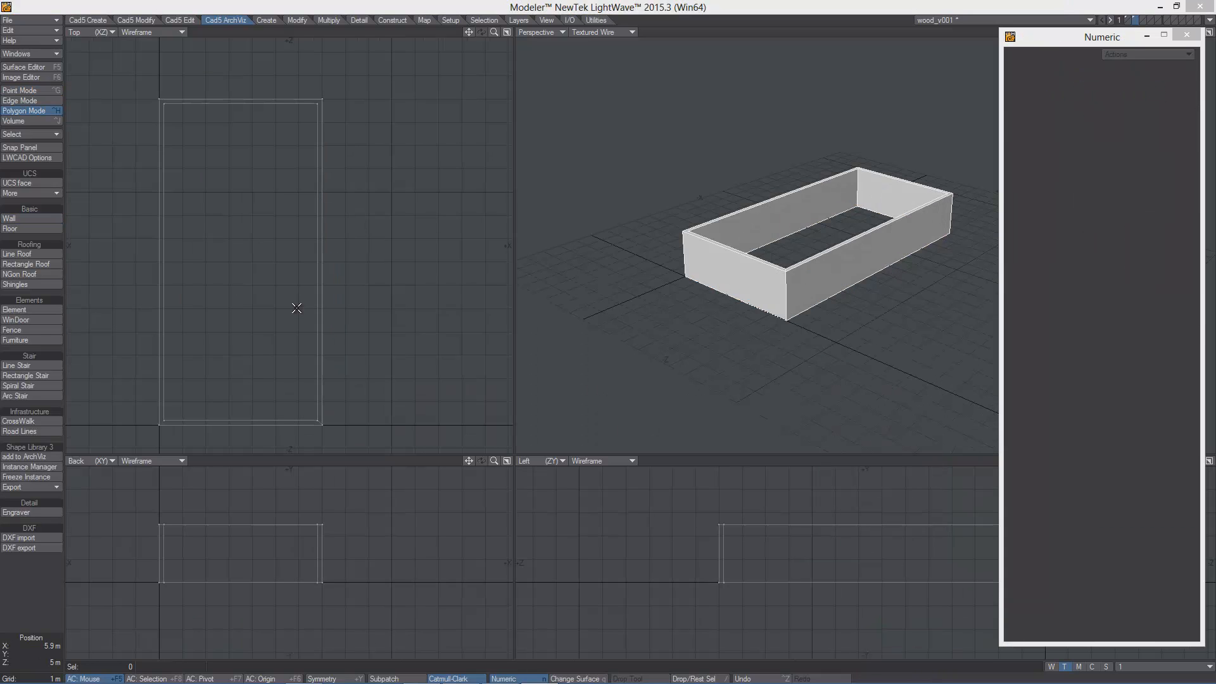
- Create a 7 by 14 m gabled Rectangle Roof snapped to the outer wall corners and raise it to the top of the walls
left_click(24, 264)
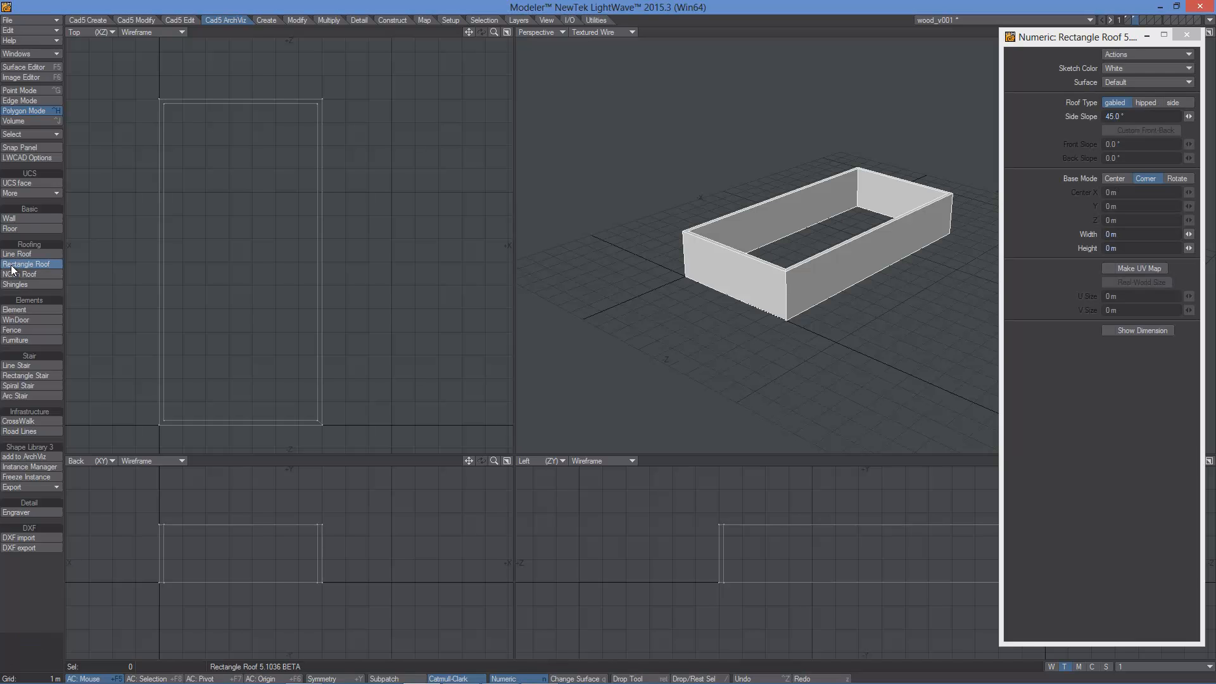
mouse_move(180, 264)
left_mouse_down("alt")
mouse_move(214, 263)
mouse_move(209, 250)
left_mouse_up("alt")
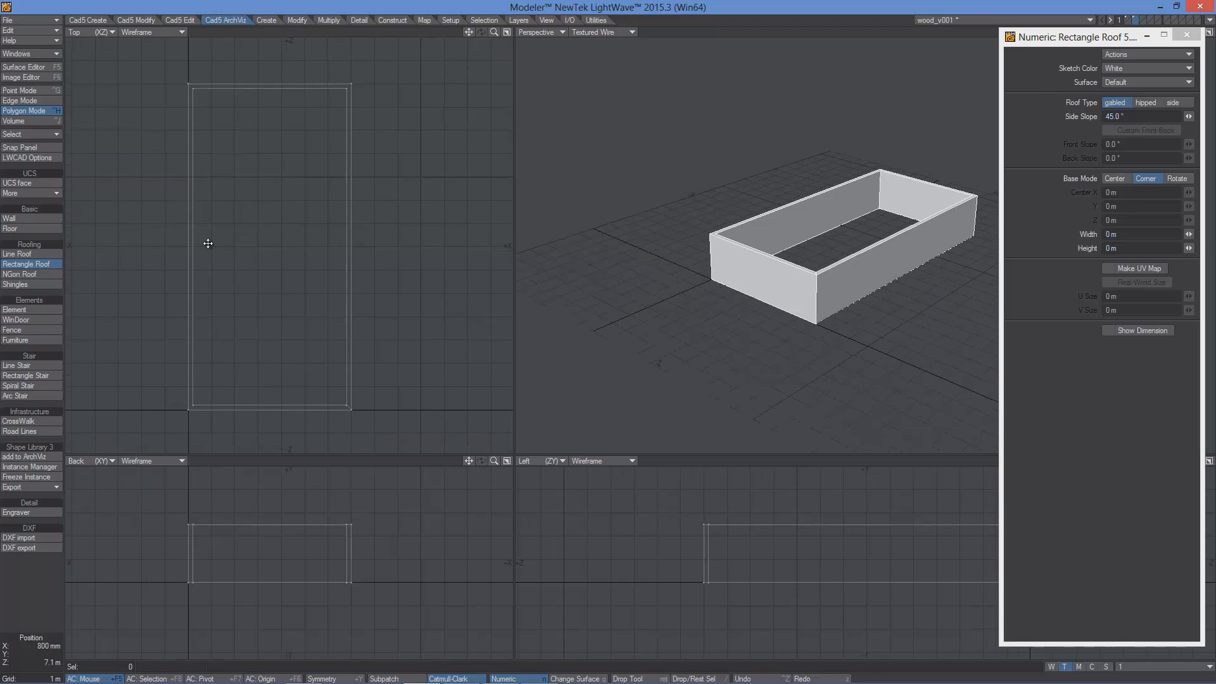
left_click_drag(184, 78, 357, 413)
mouse_move(184, 82)
left_mouse_down()
mouse_move(153, 130)
mouse_move(189, 85)
left_mouse_up()
left_click_drag(279, 581, 286, 524)
left_click_drag(287, 220, 280, 225, "alt")
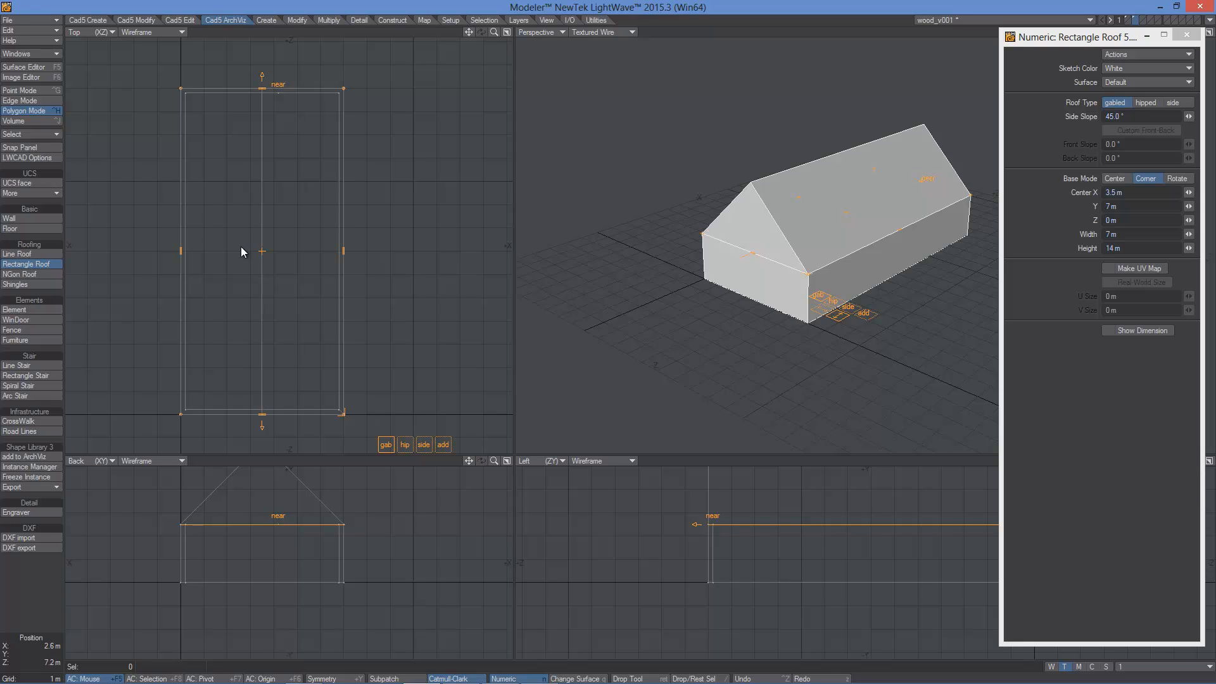
- Set the roof's side slope to 25°
left_click(1126, 116)
type("25")
key("Tab")
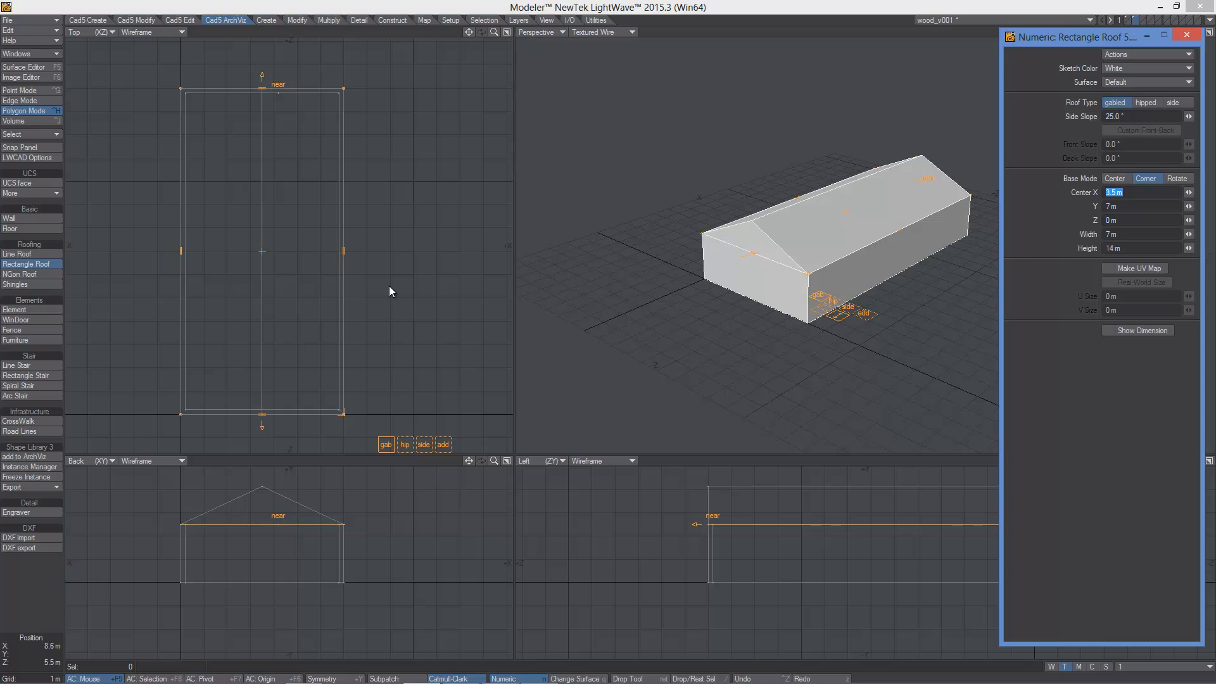
scroll(301, 260, "up", 3)
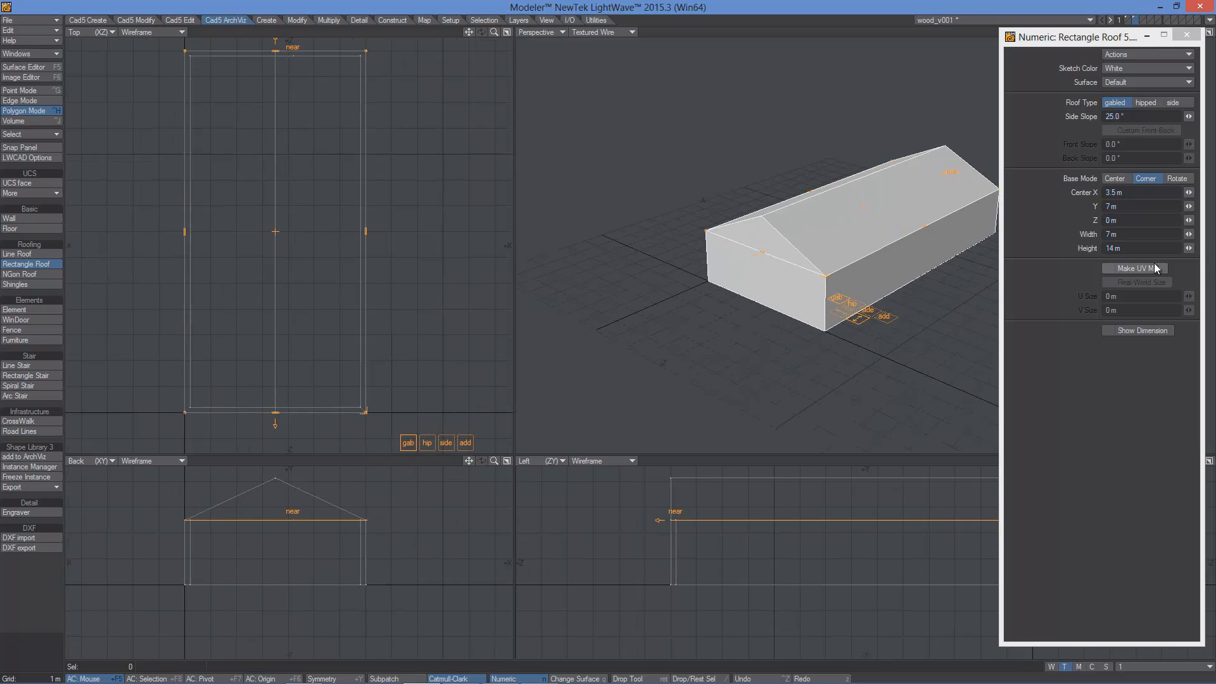
- Set the roof's base mode to Center, increase its width and height by 1 m each, and confirm it
left_click(1114, 178)
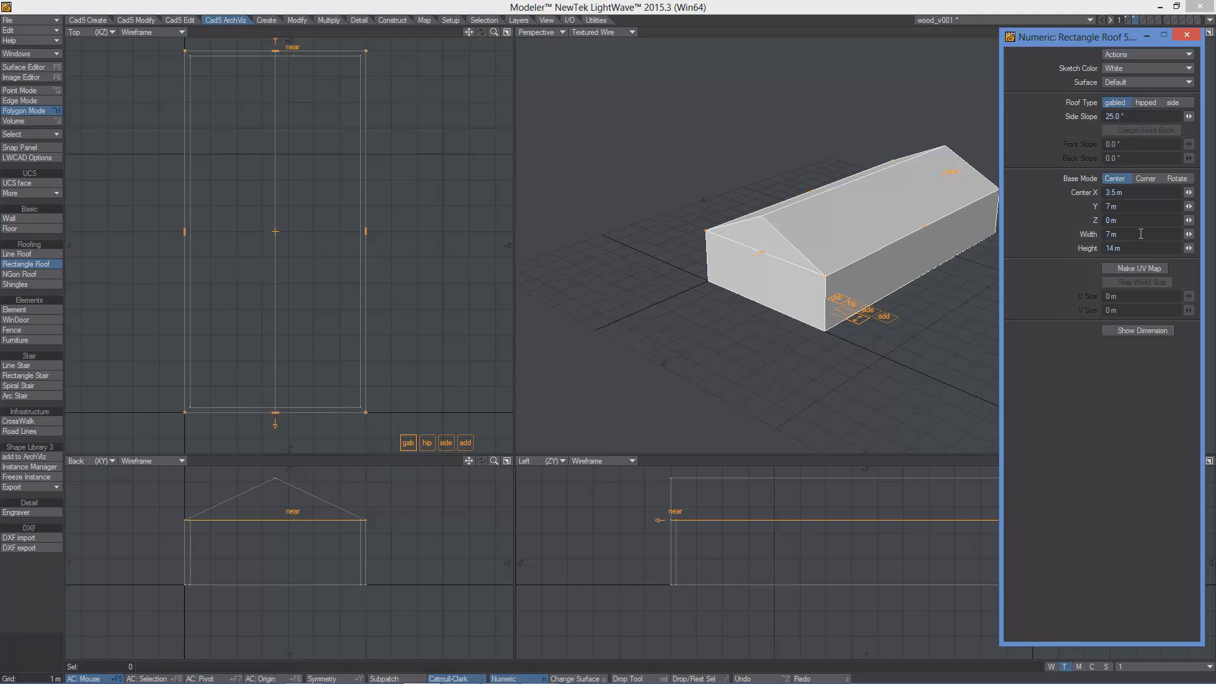
left_click(1172, 231)
type("+1")
key("Tab")
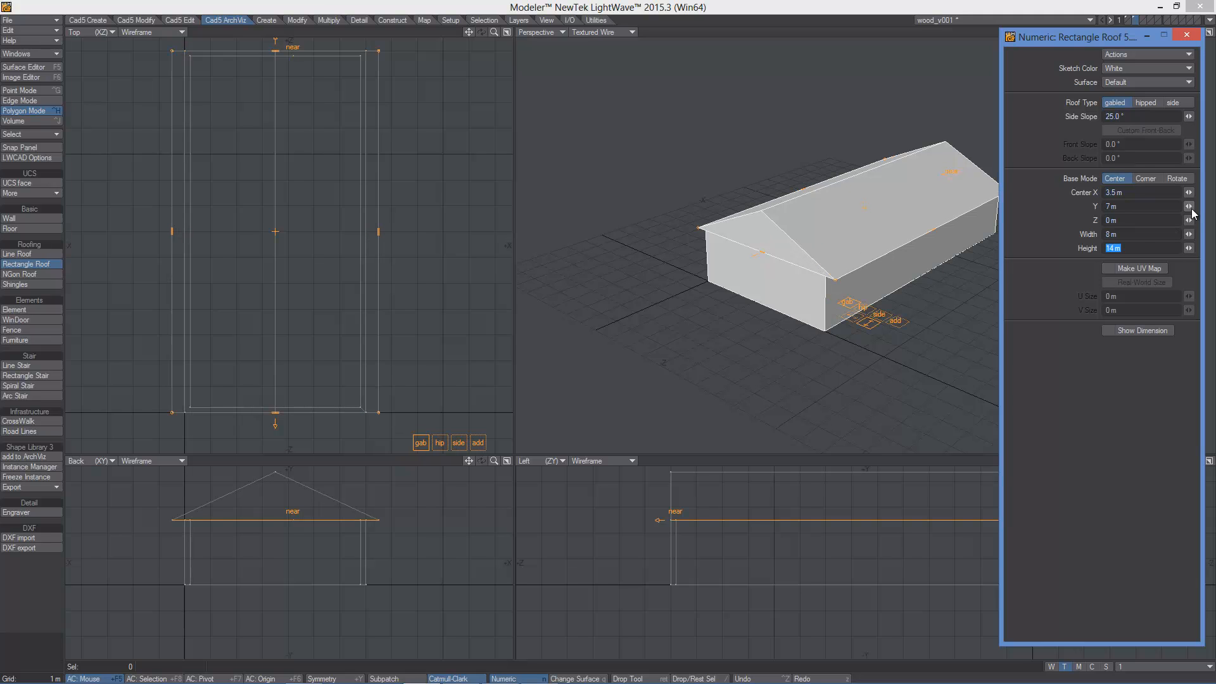
left_click(1134, 246)
type("+1")
key("Return")
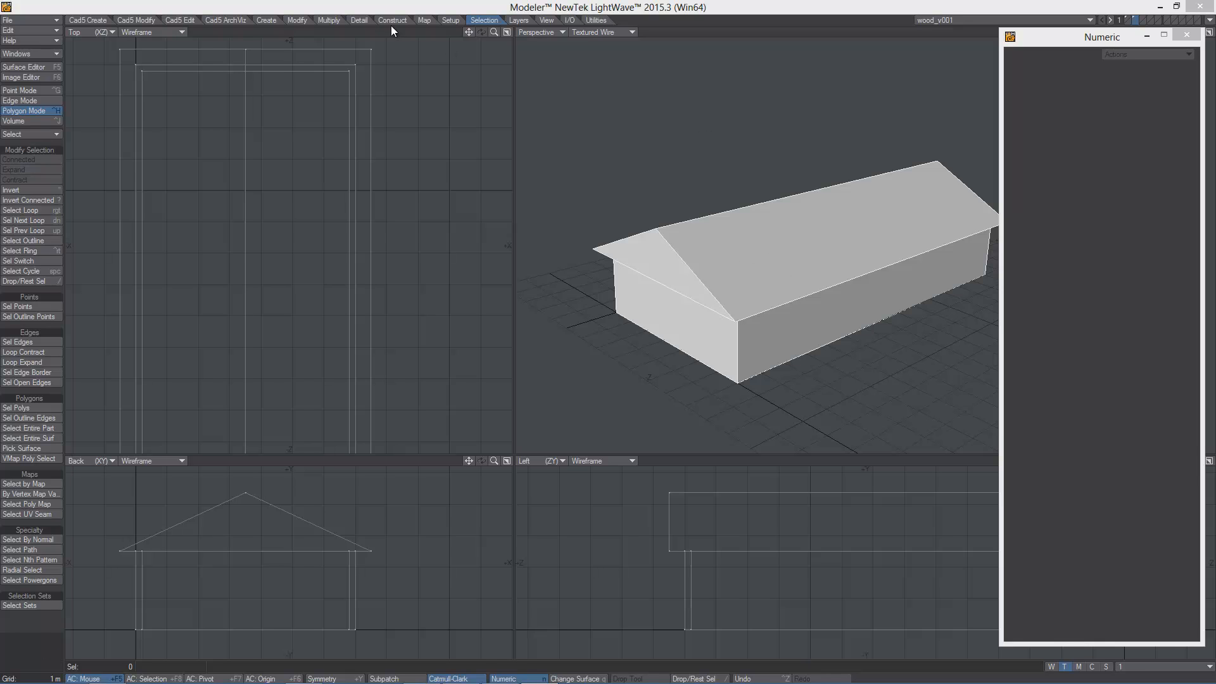
- Select the entire main roof and draw a second Rectangle Roof of about 3.5 by 4.3 m across its long eave
left_click(755, 251)
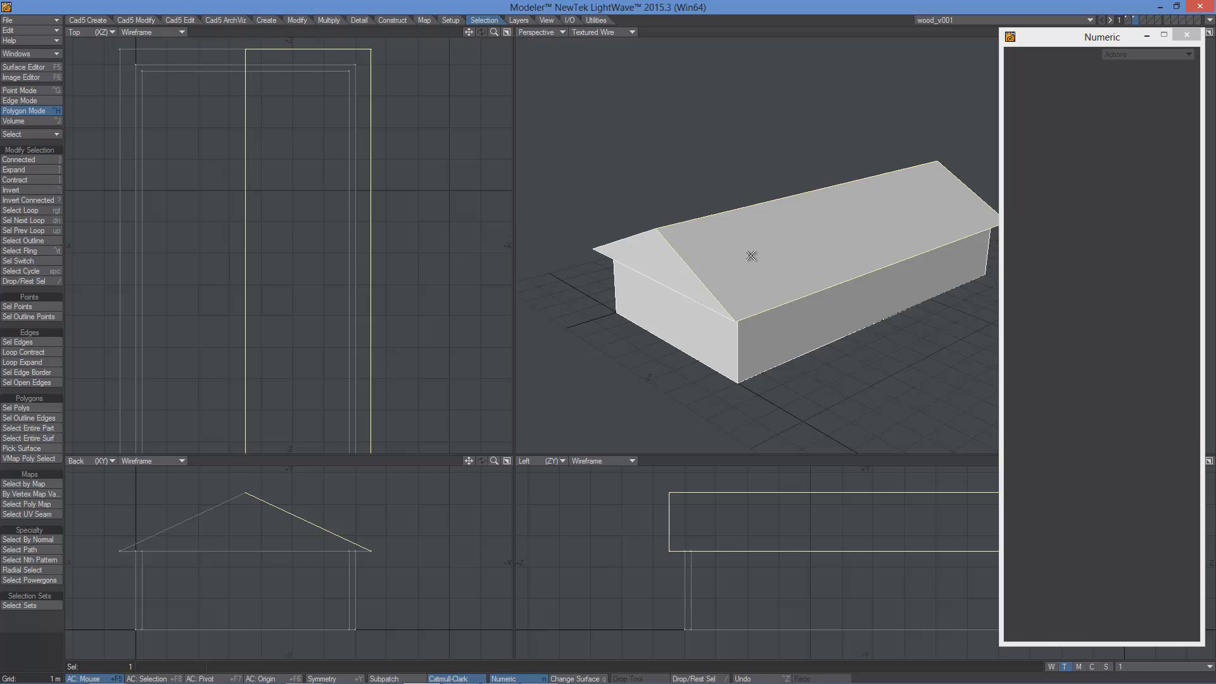
left_click(17, 170)
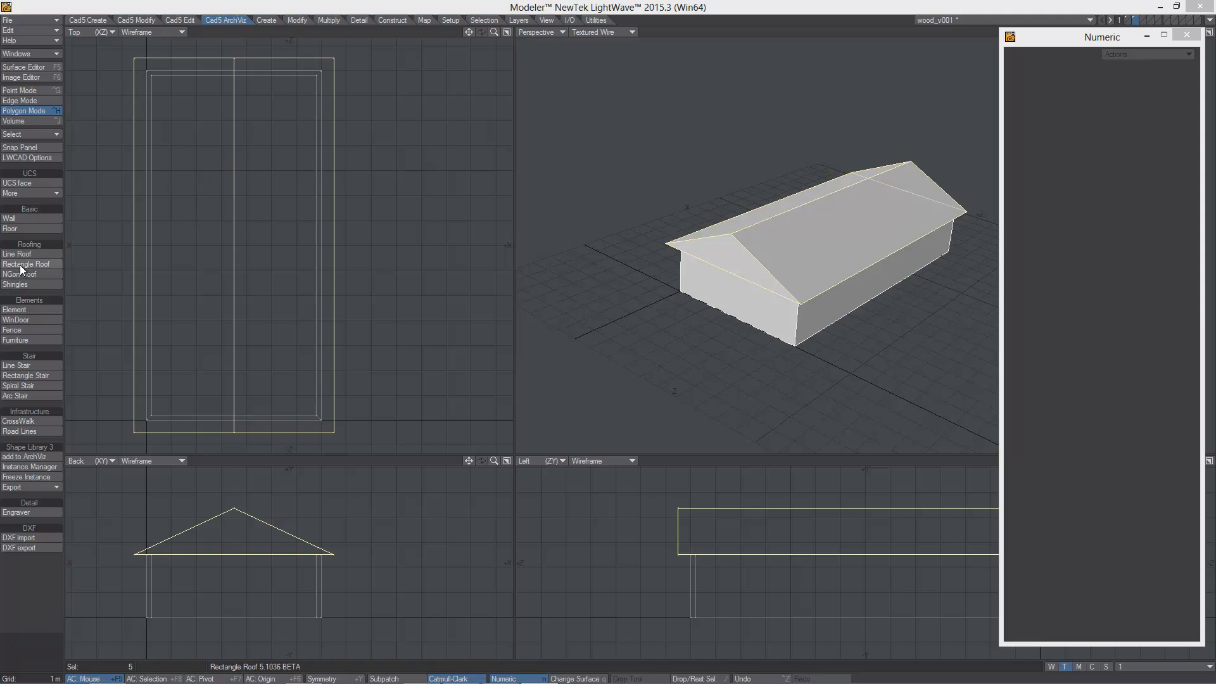
left_click(19, 265)
left_click_drag(381, 196, 294, 302)
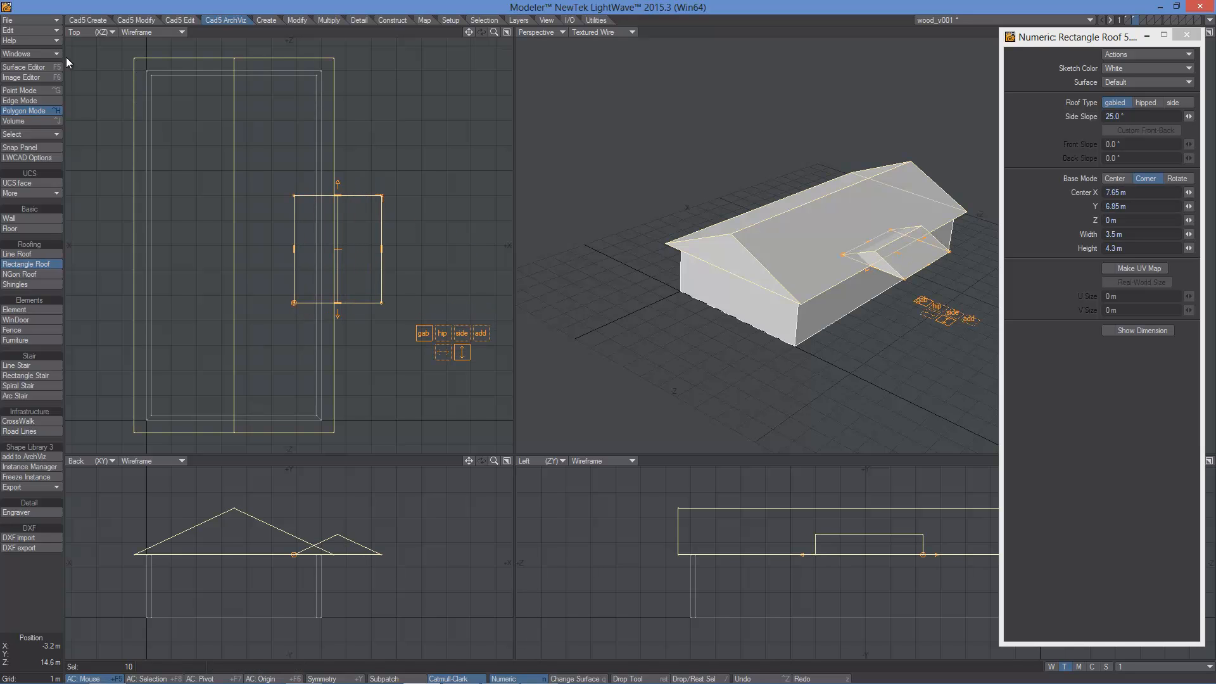
- Enable ruler snapping in relative mode for placing the second roof
left_click(24, 150)
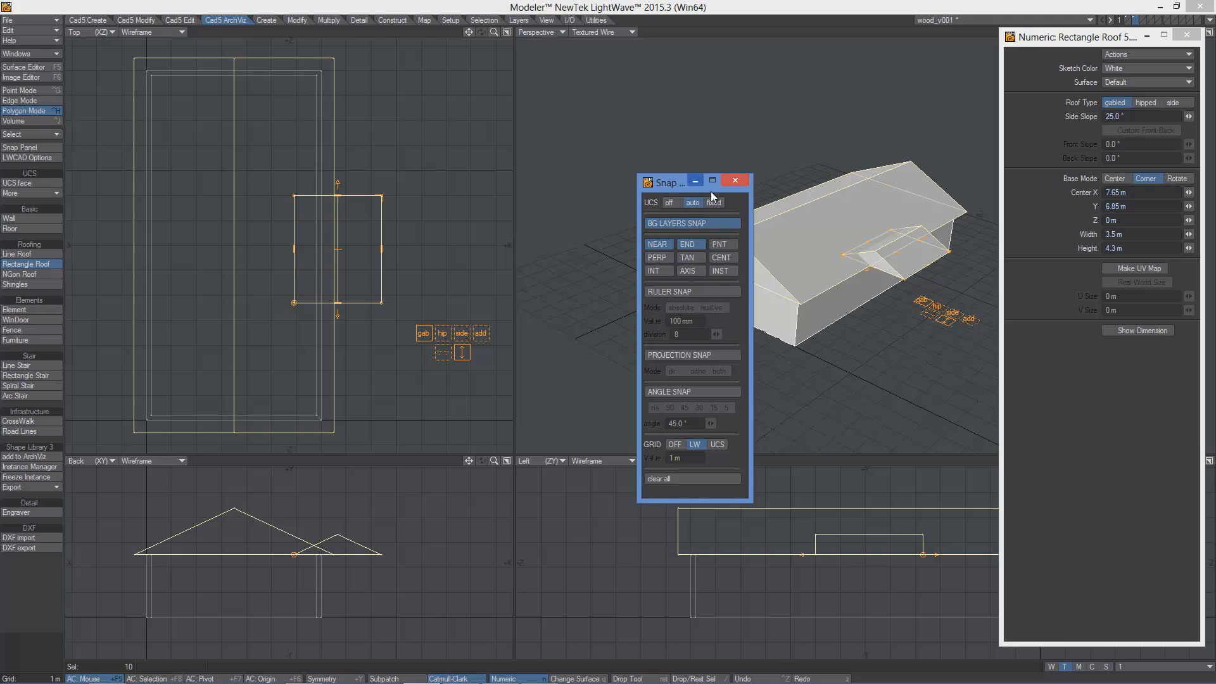
left_click(693, 293)
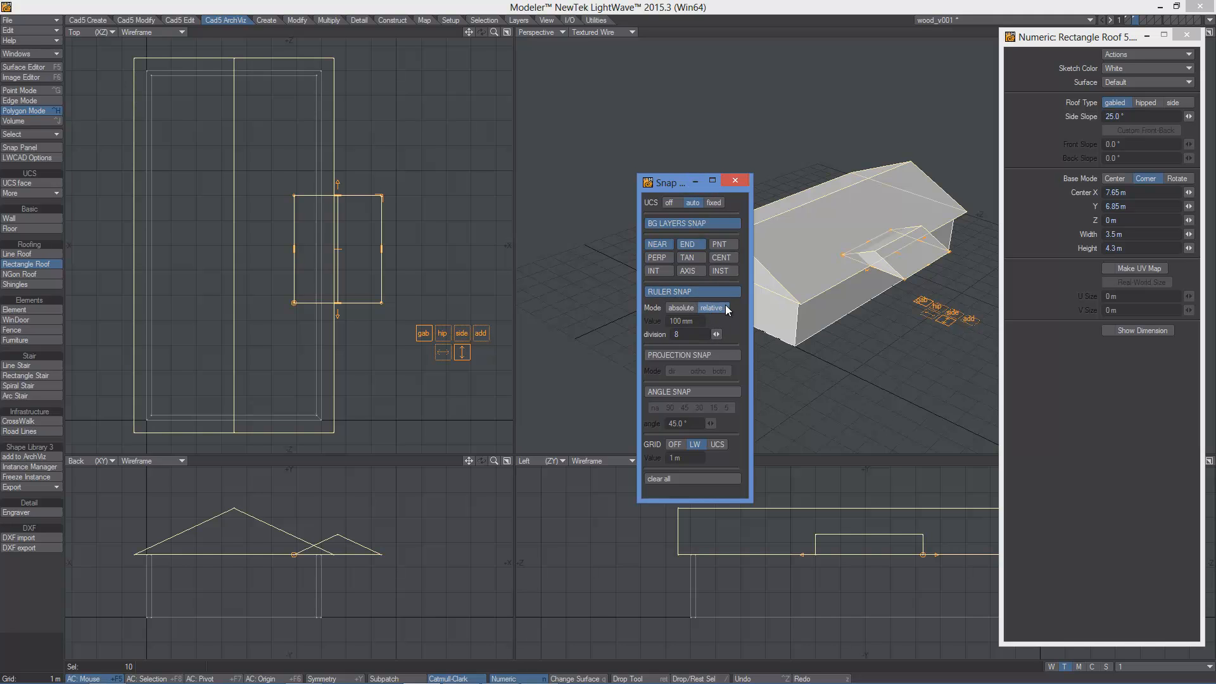
left_click_drag(663, 184, 783, 159)
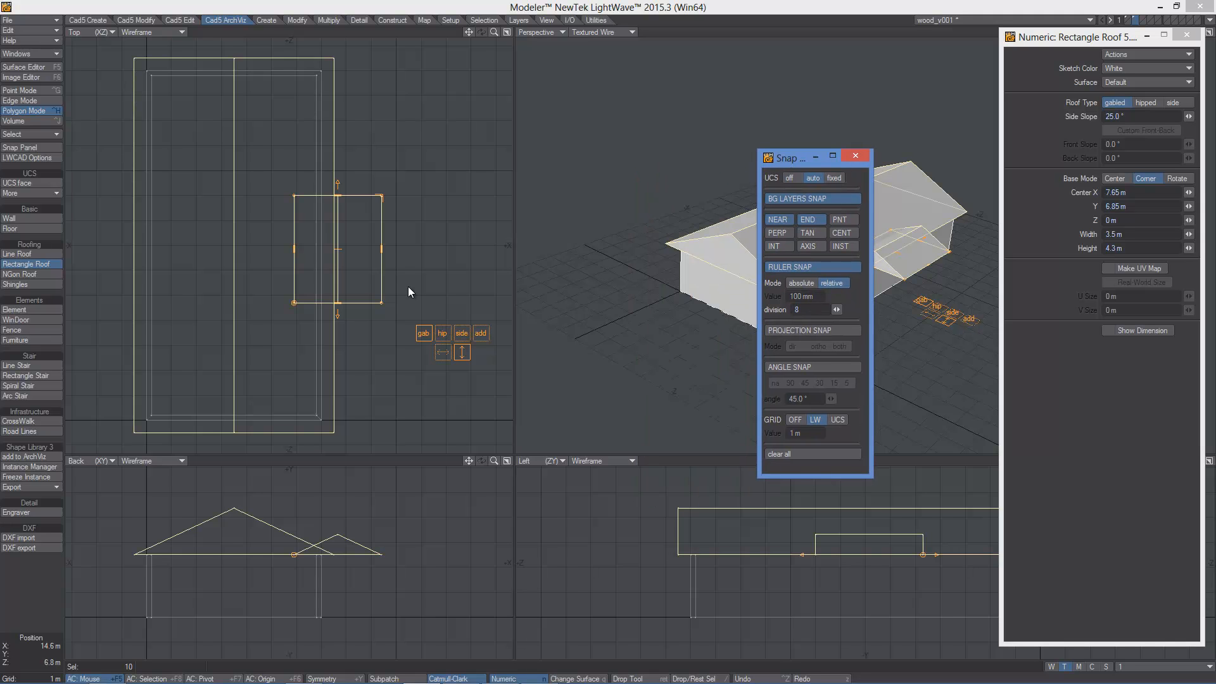
- Merge the second roof in add mode with its ridge crosswise, sizing it 4 by 7.5 m between the main ridge and eave
left_click(482, 334)
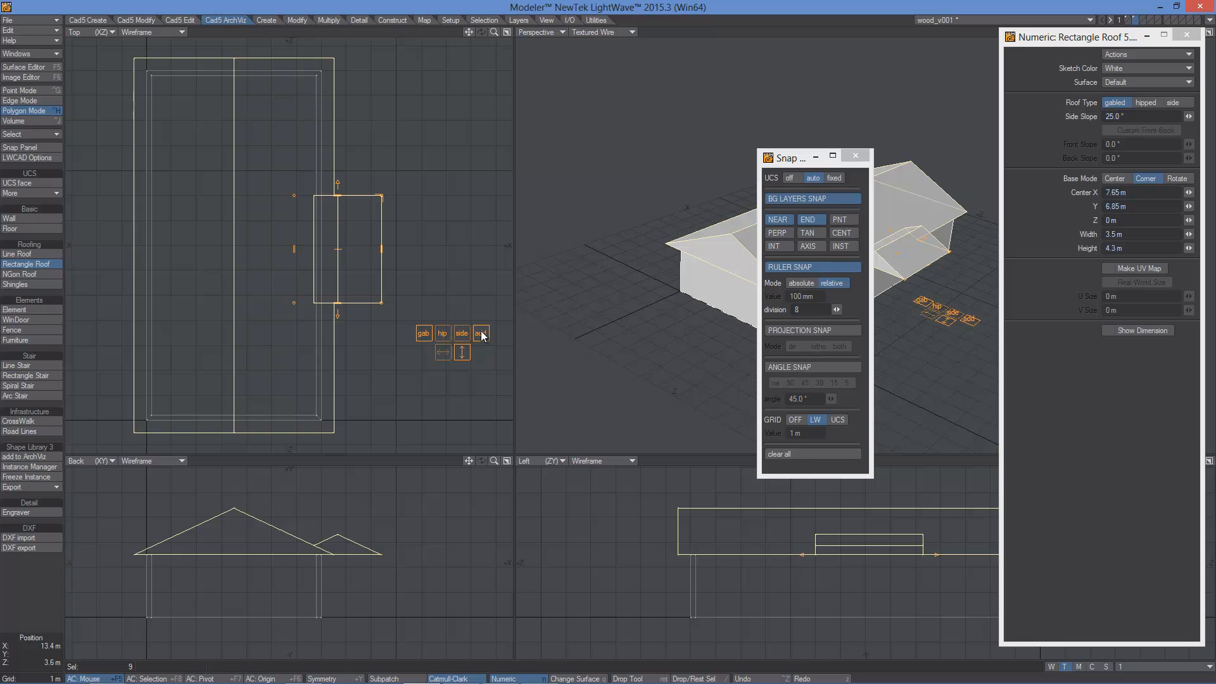
left_click(442, 353)
left_click_drag(280, 250, 234, 254)
left_click_drag(393, 250, 333, 246)
left_click_drag(334, 194, 334, 150)
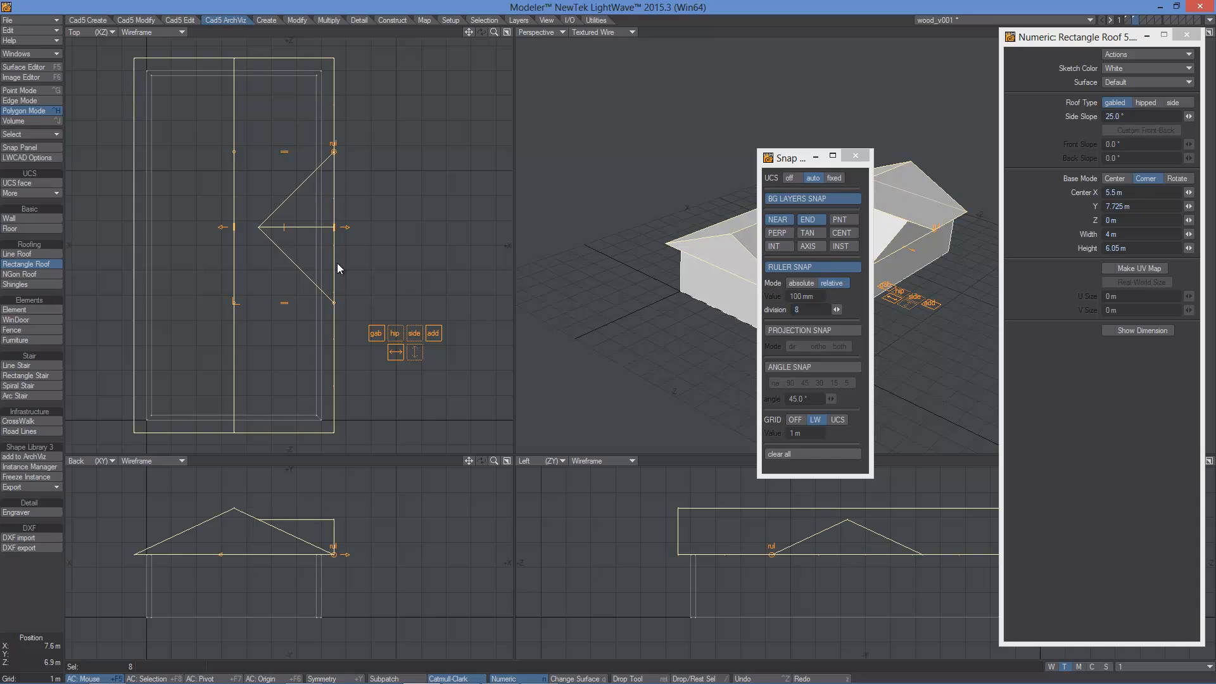
left_click_drag(336, 312, 338, 338)
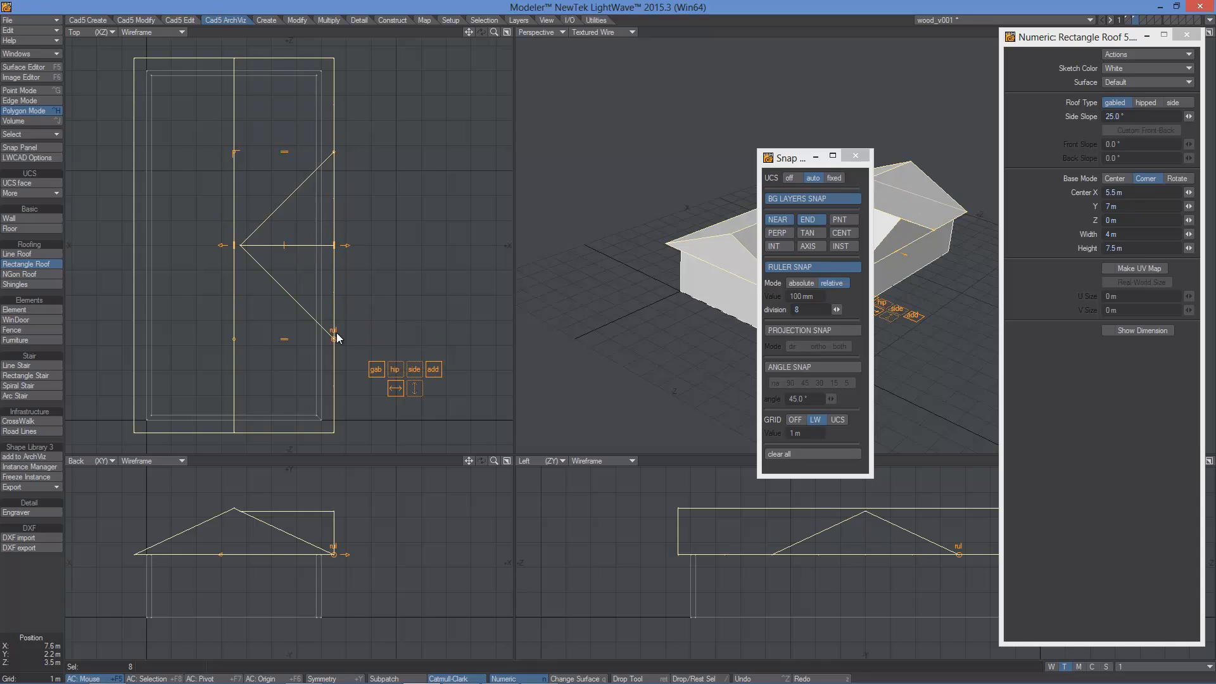
- Turn off ruler snapping and finish the merged cross-gable roof
left_click_drag(796, 158, 547, 196)
left_click_drag(895, 219, 737, 268, "alt")
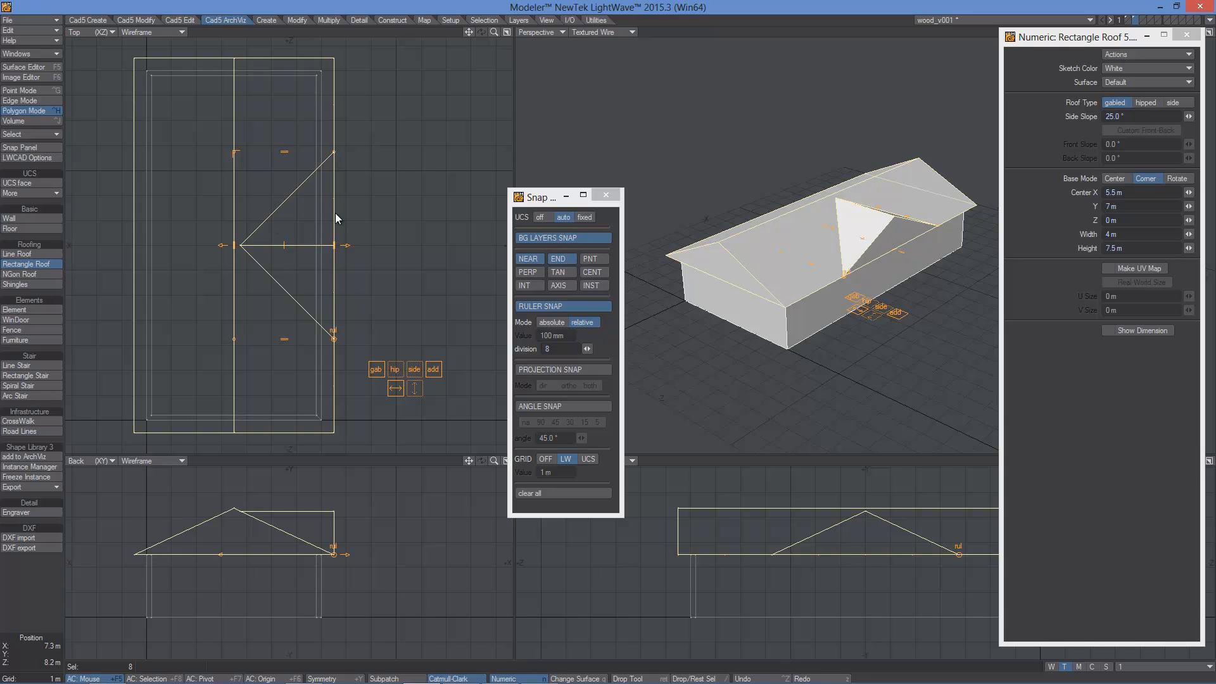
left_click(552, 306)
left_click(611, 199)
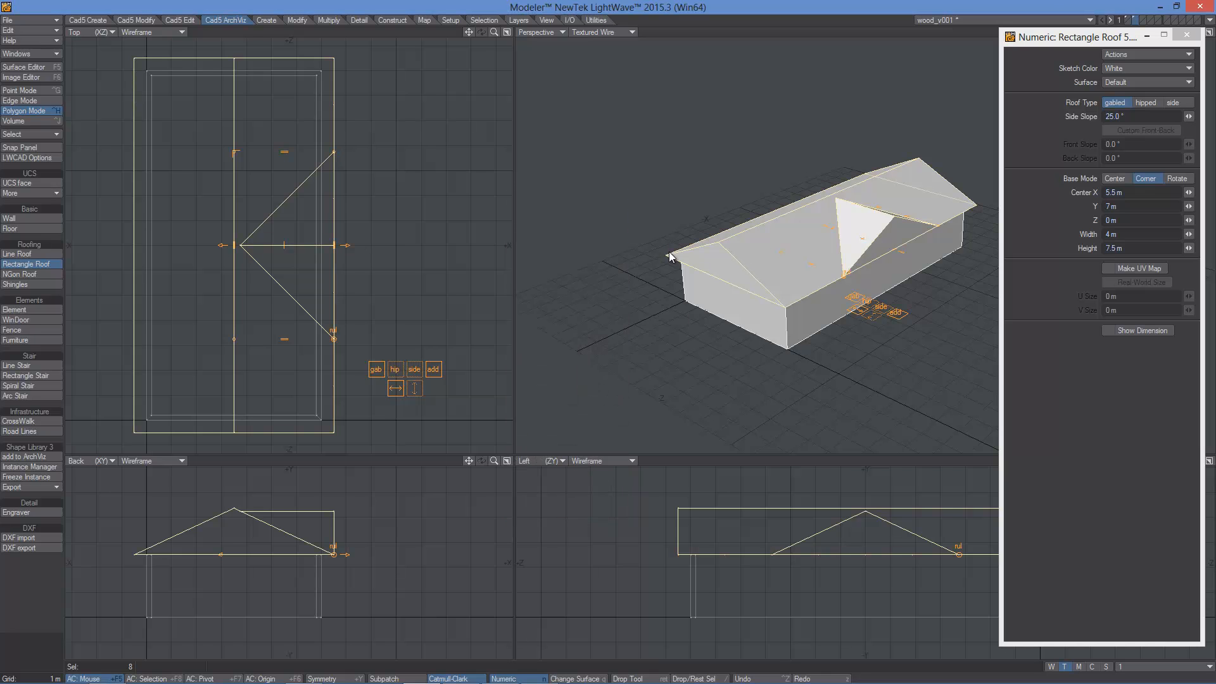
key("Return")
key("a")
left_click_drag(918, 263, 822, 271, "alt+shift")
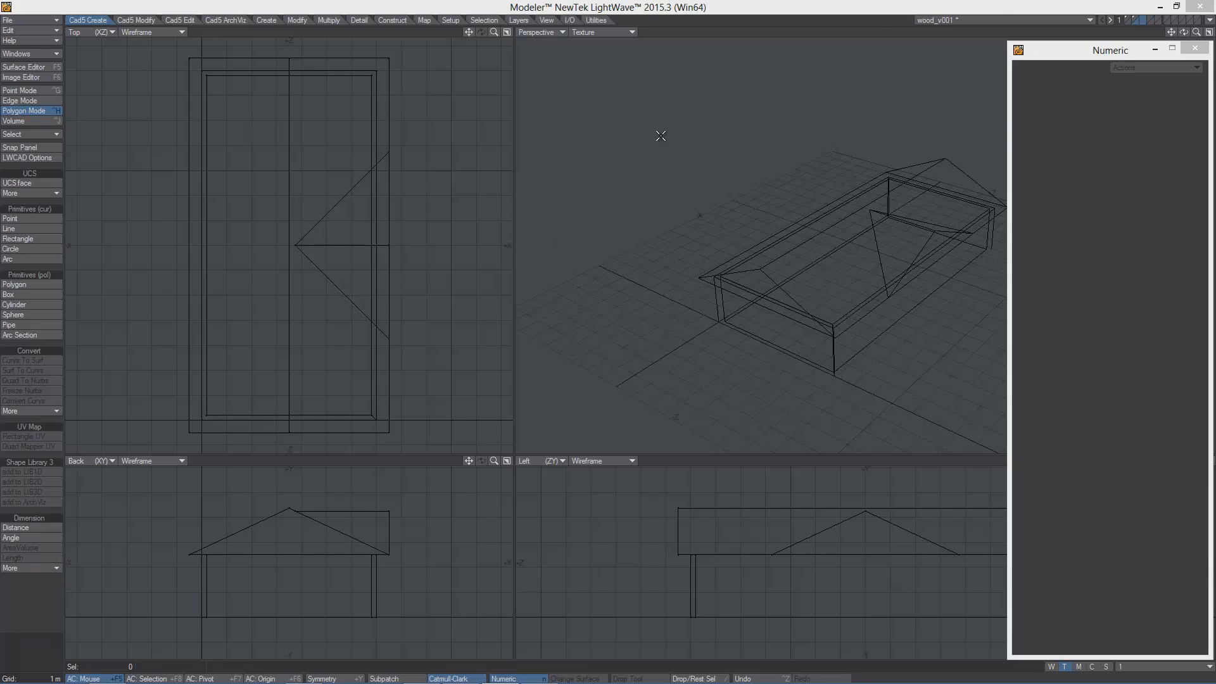
- Draw a Rectangle curve about 600 mm square beside the house in an enlarged Back view
left_click(506, 461)
scroll(458, 384, "up", 2)
scroll(457, 385, "up", 1)
left_click(21, 239)
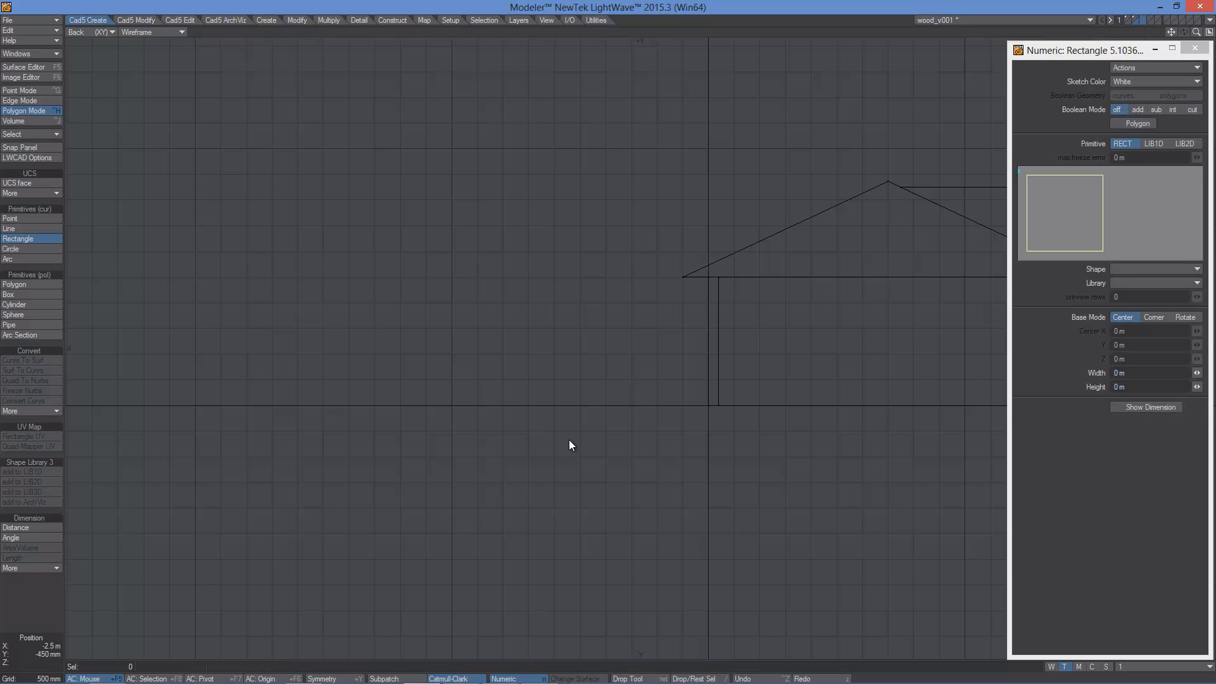
left_click_drag(375, 373, 406, 402)
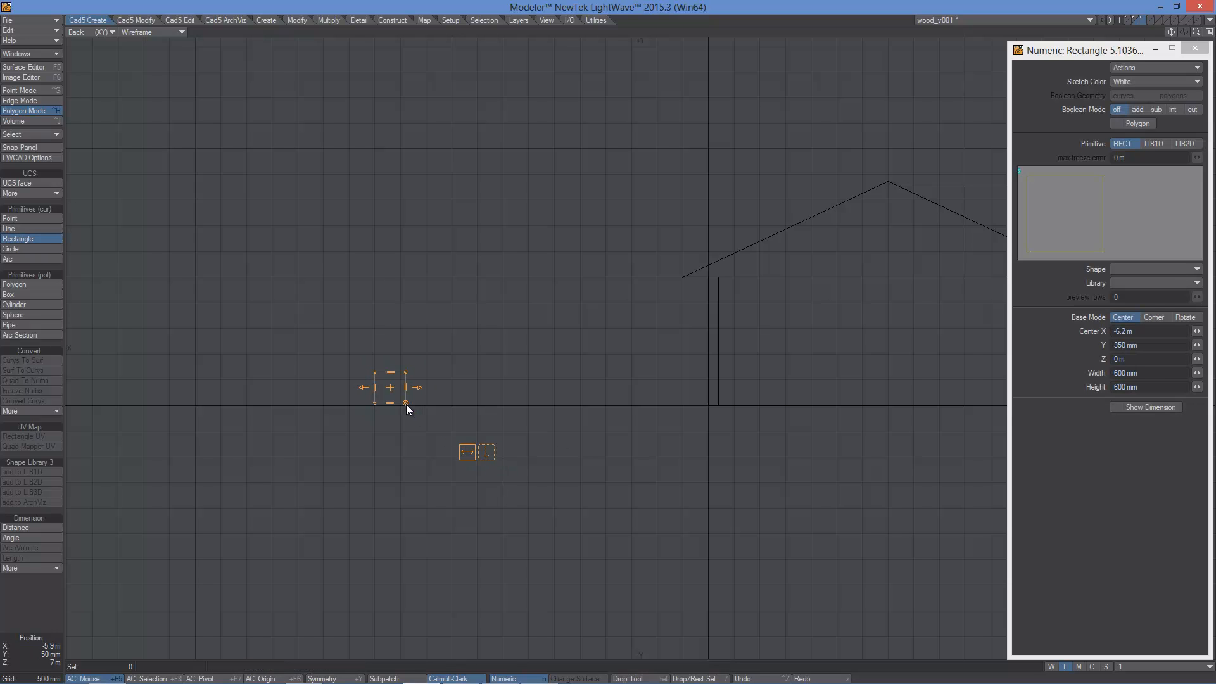
- Set the rectangle's width and height to 0.2 m and move its center to about X -5.79 m, Y 0 m
left_click(1152, 372)
type("0")
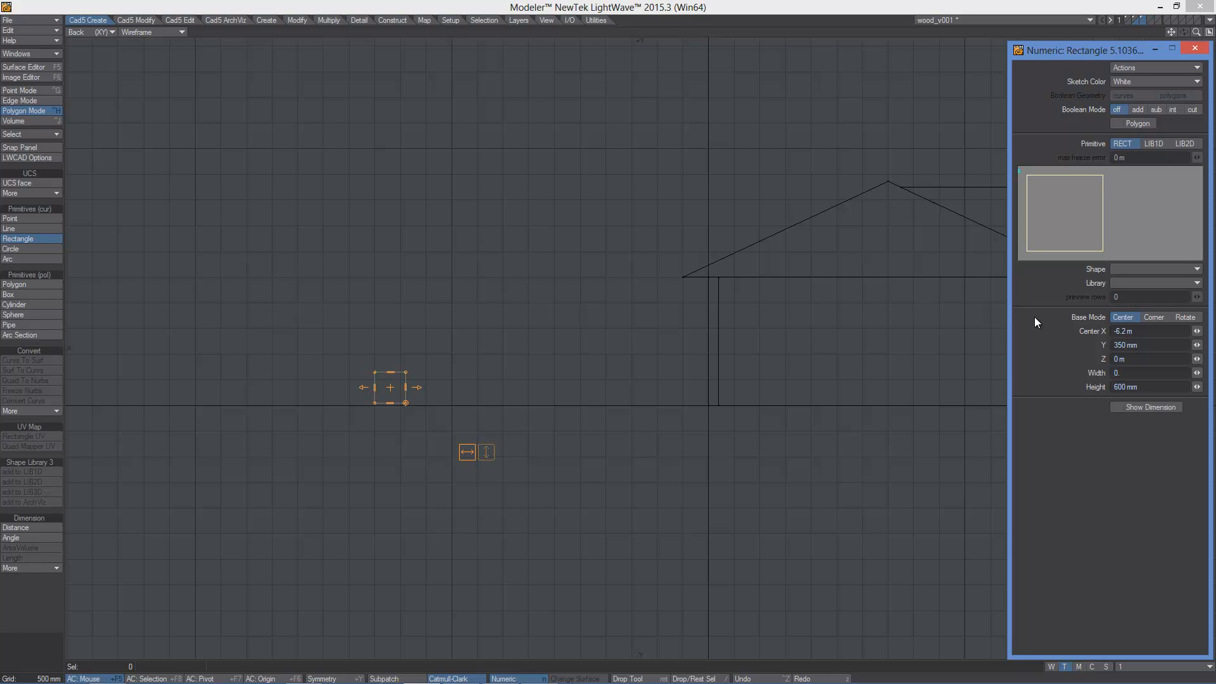
type(".2")
key("Tab")
type("0.2")
key("Return")
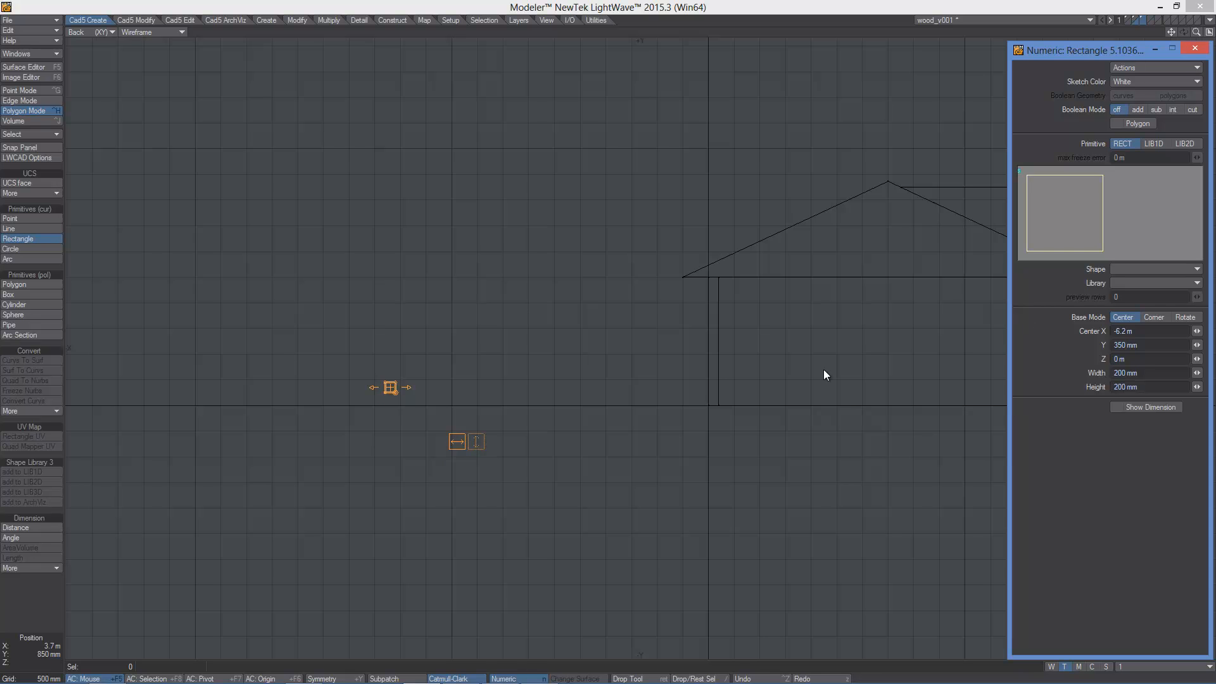
scroll(421, 372, "up", 4)
left_click_drag(312, 431, 378, 485)
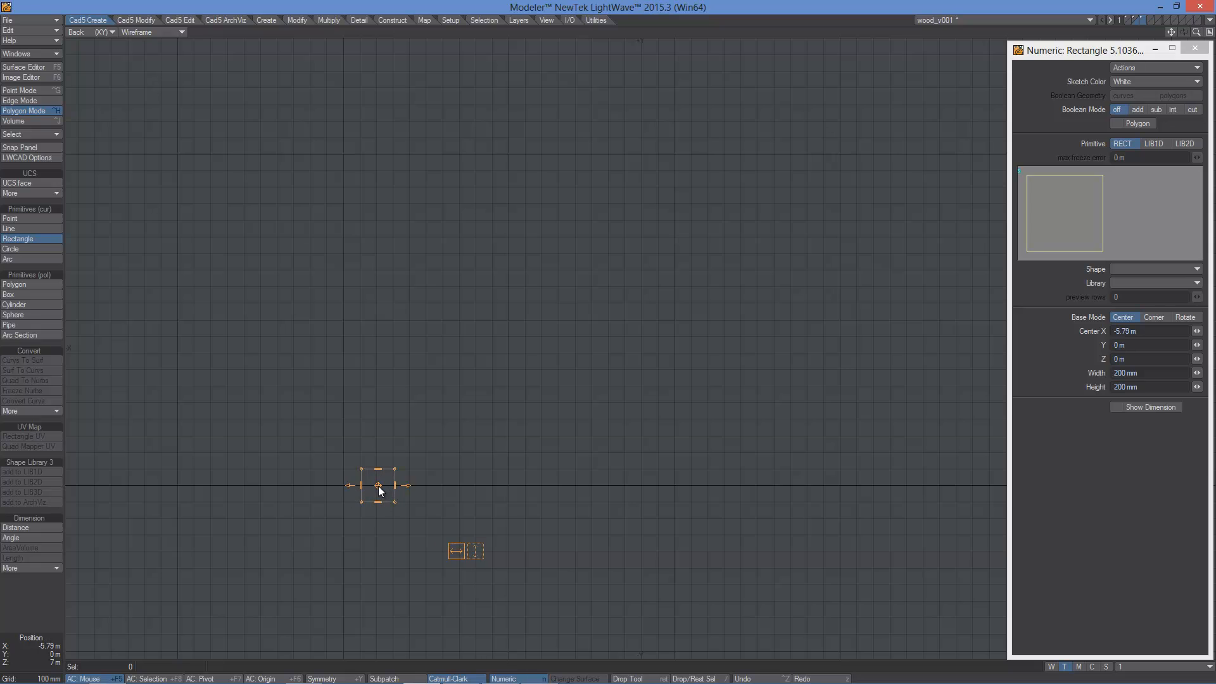
- Draw a second rectangle beside the square, 0.1 m wide and 200 mm high, centred at about X -5.21 m, Y 0 m
left_click_drag(495, 467, 512, 501)
left_click(1156, 373)
type("0.1")
key("Tab")
type("200 mm")
key("Return")
left_click_drag(499, 469, 475, 485)
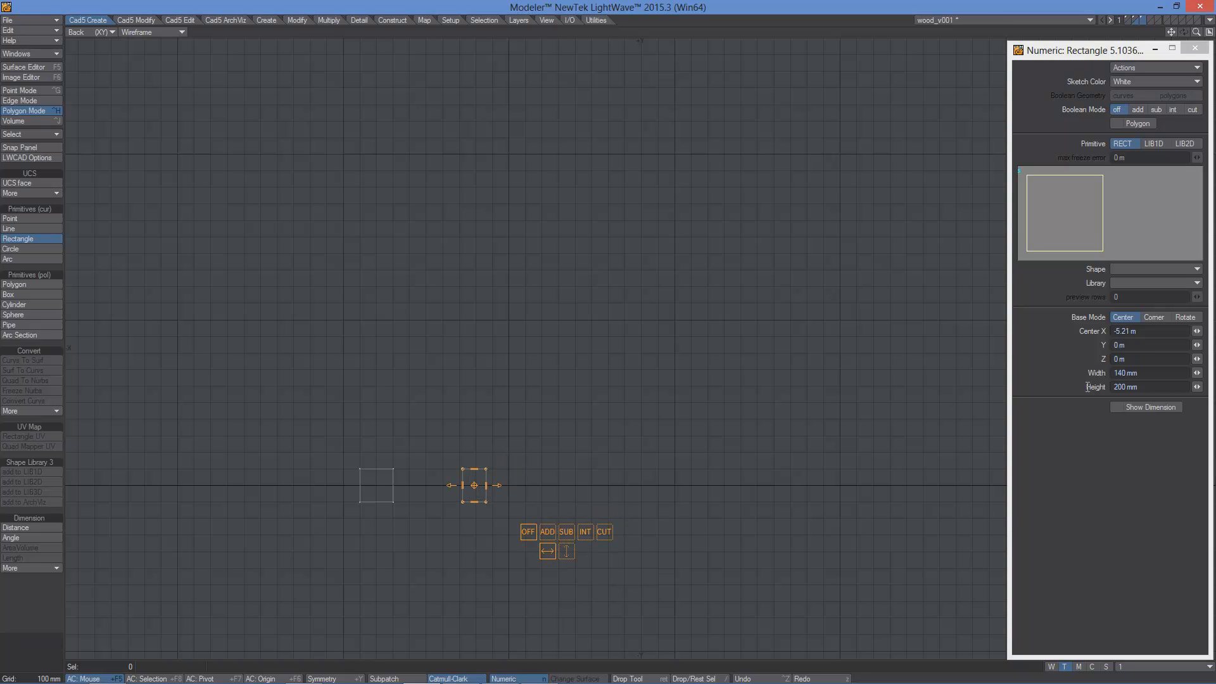
left_click(1159, 373)
type("0.1")
key("Tab")
right_click(676, 405)
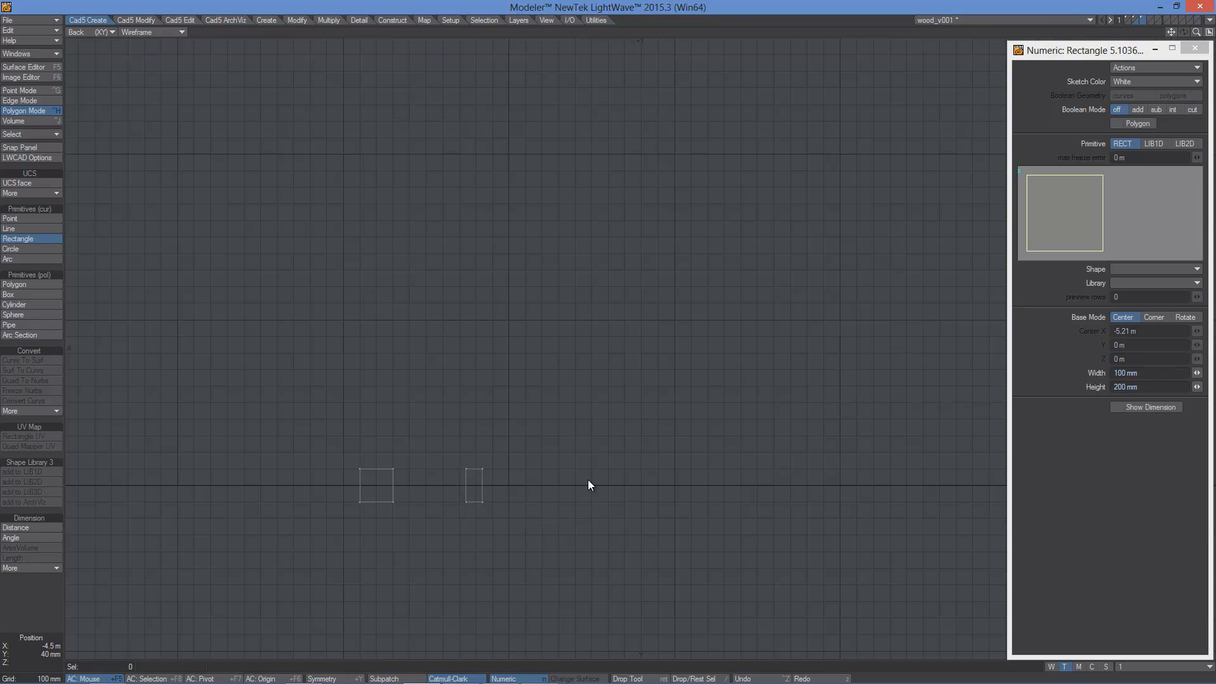
- Draw a third rectangle about 300 by 140 mm beyond the second one, centred at about X -4.7 m, Y 0 m
left_click_drag(573, 479, 596, 487)
left_click_drag(528, 518, 651, 457, "ctrl+alt")
left_click_drag(747, 443, 544, 472, "alt")
left_click_drag(526, 378, 484, 408)
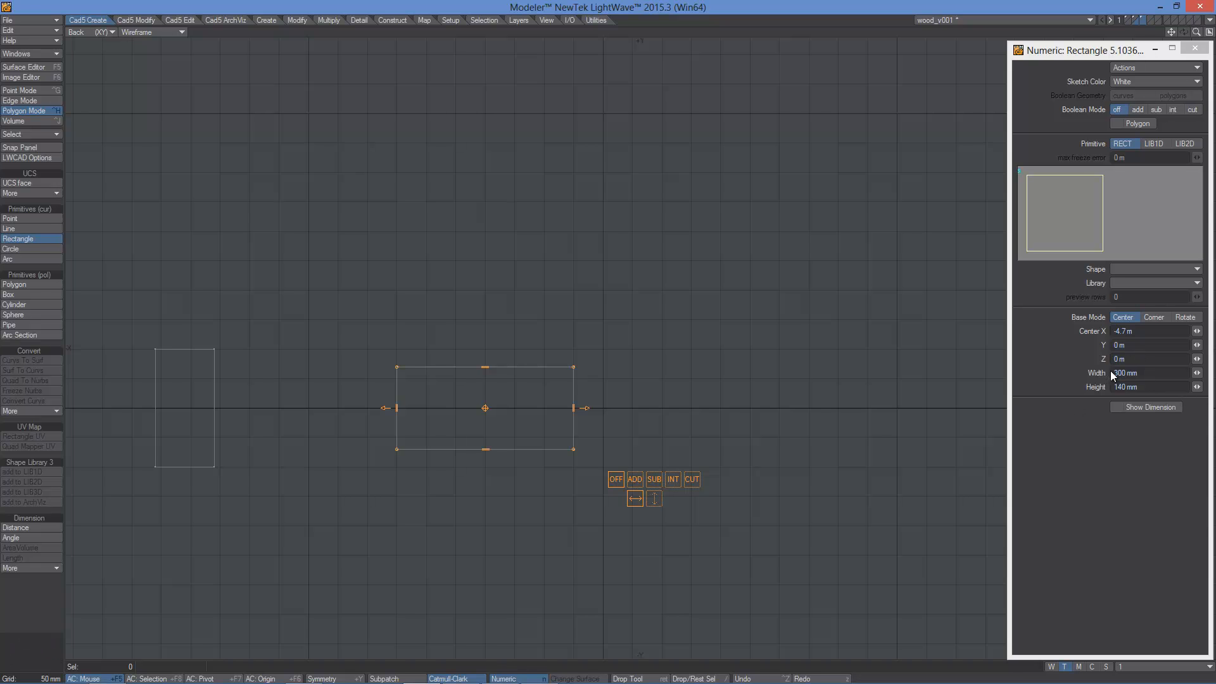
- Set the third rectangle's width to 100 mm and height to 0.02 m, and finish it
left_click(1144, 373)
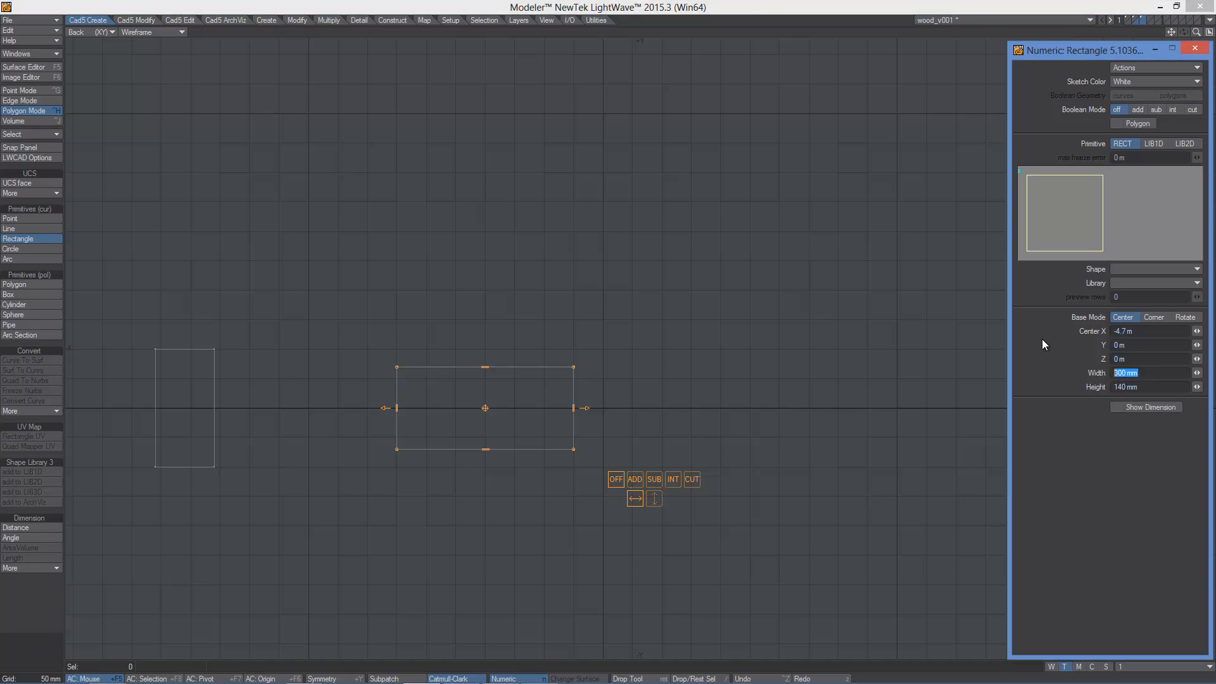
type("100")
key("Tab")
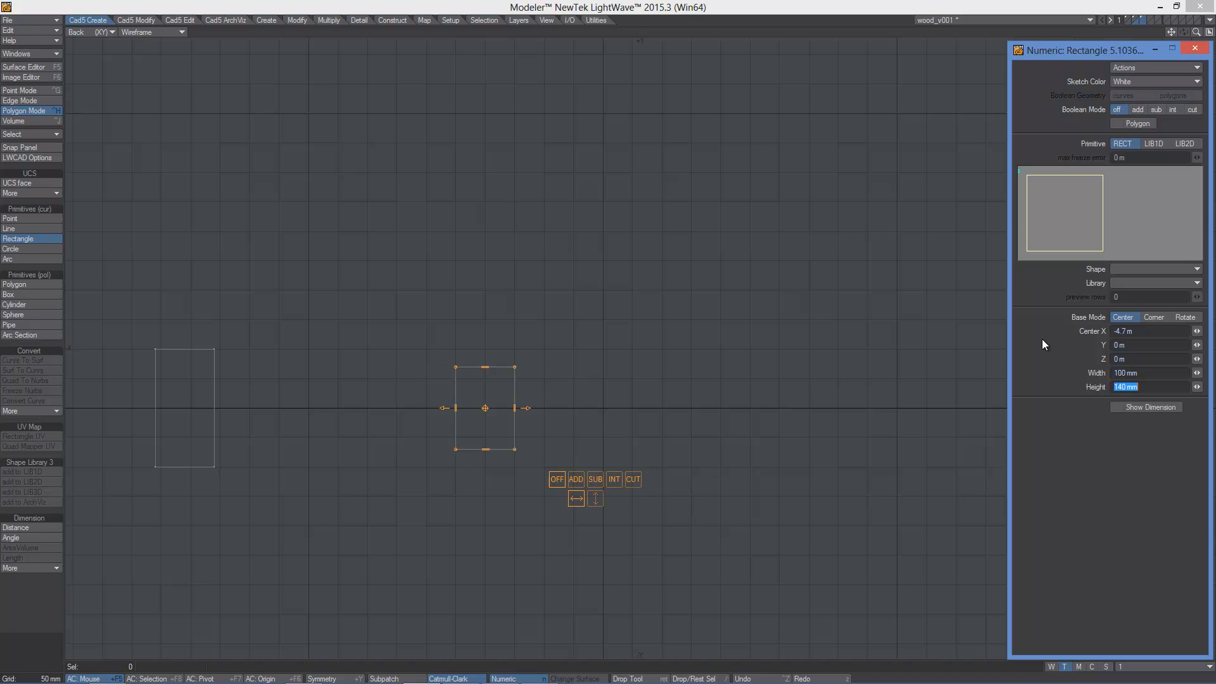
type("0.05")
key("Return")
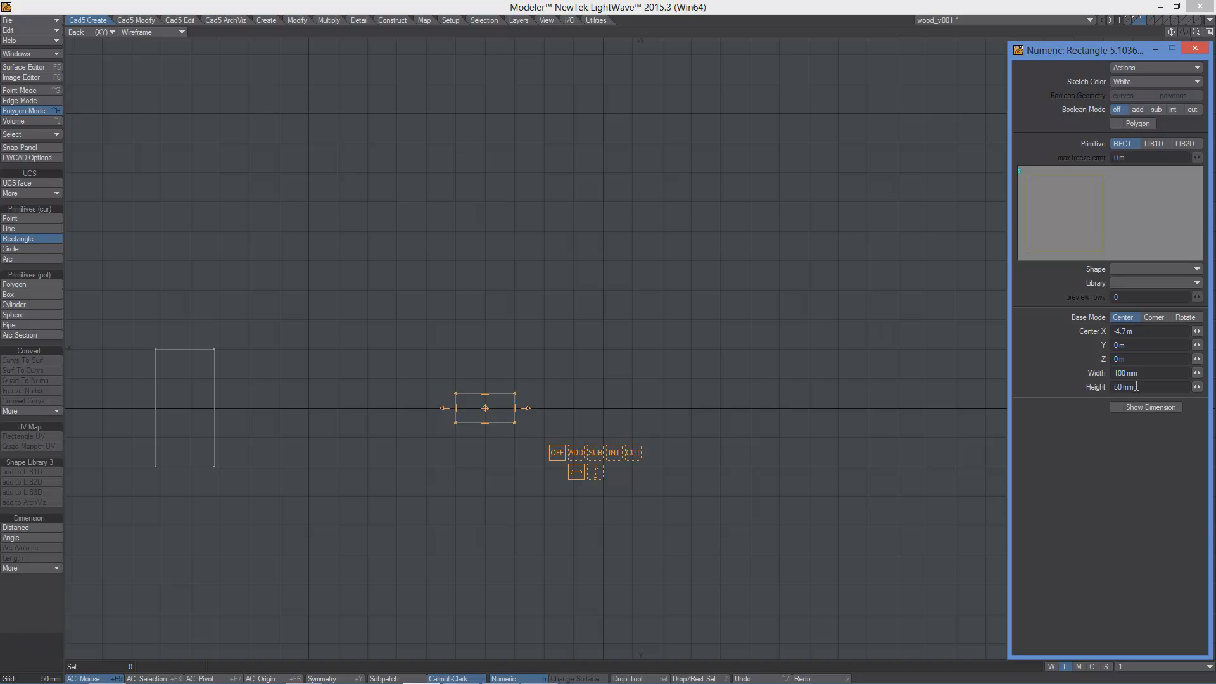
left_click(1145, 389)
type("0.02")
key("Return")
left_click(512, 312)
- Chamfer the upper corners of the thin 20 mm high rectangle with Round, using a distance of 10 mm
left_click_drag(538, 334, 445, 342, "ctrl+alt")
left_click_drag(543, 352, 669, 374, "ctrl+alt")
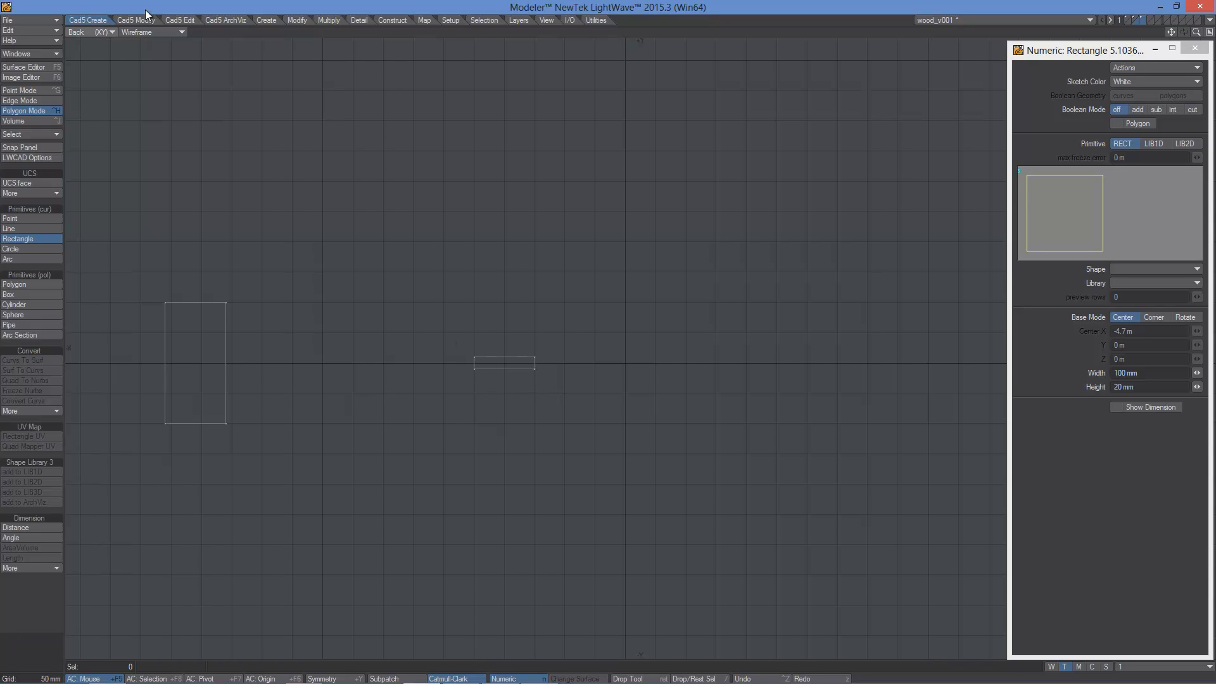
left_click(180, 20)
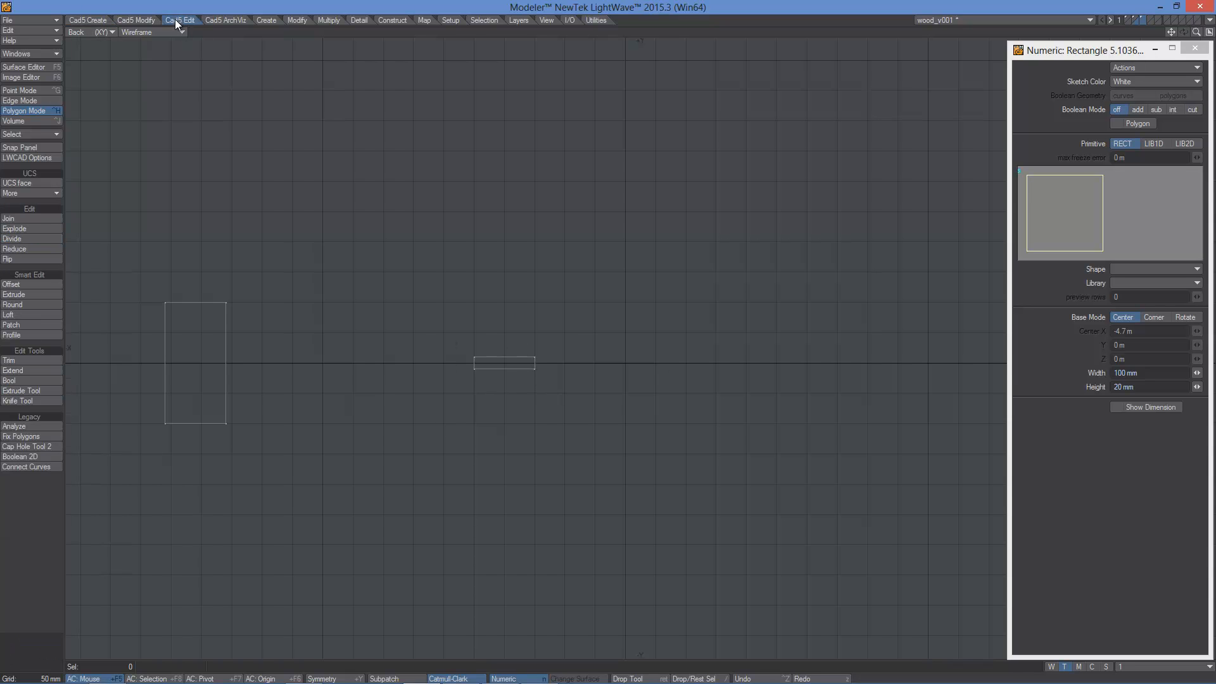
left_click(16, 305)
left_click_drag(564, 358, 531, 352, "ctrl+alt")
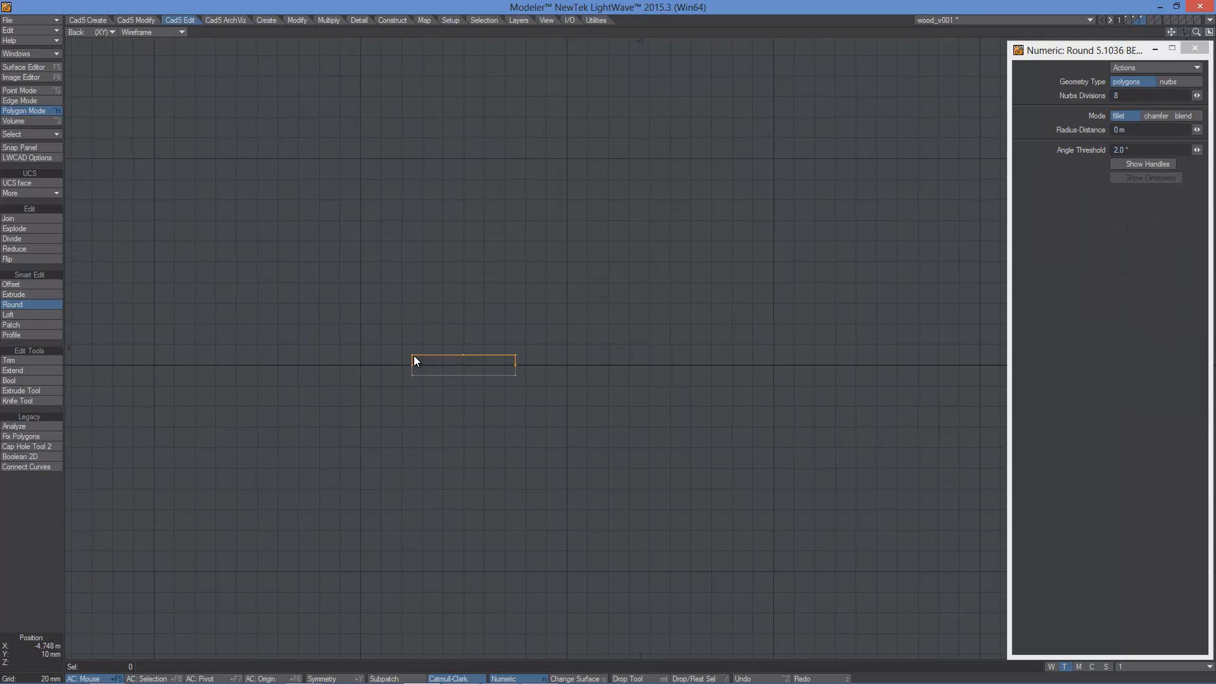
left_click(1155, 115)
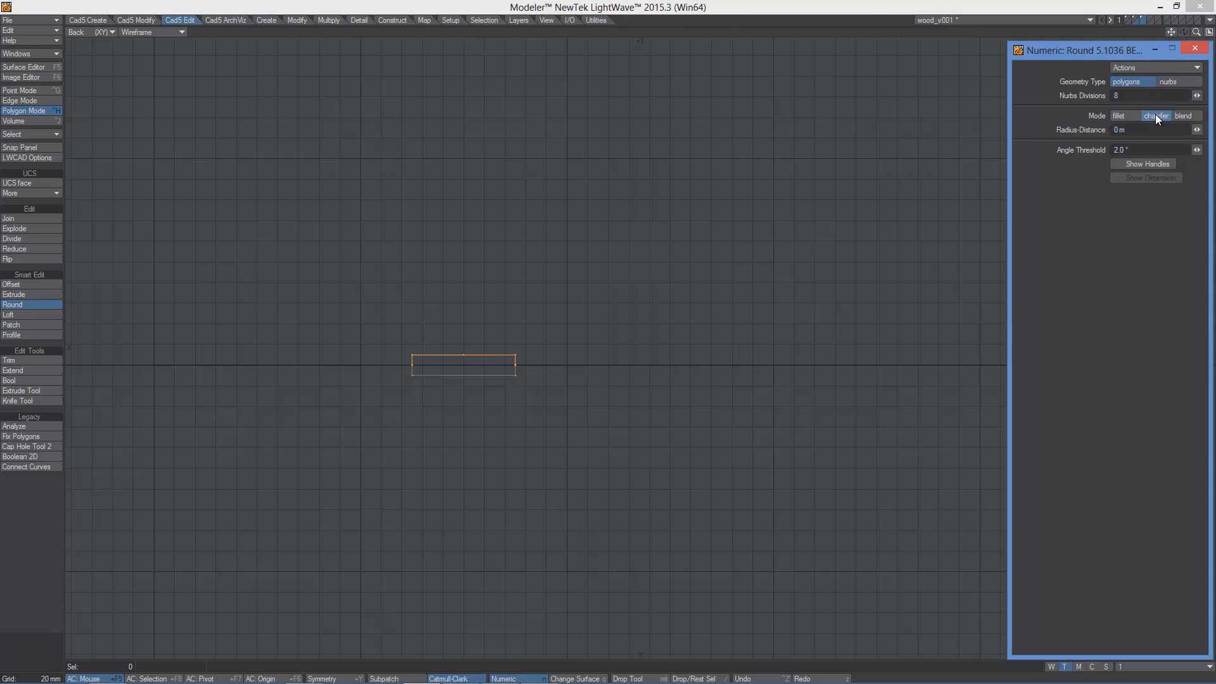
left_click_drag(490, 316, 495, 315)
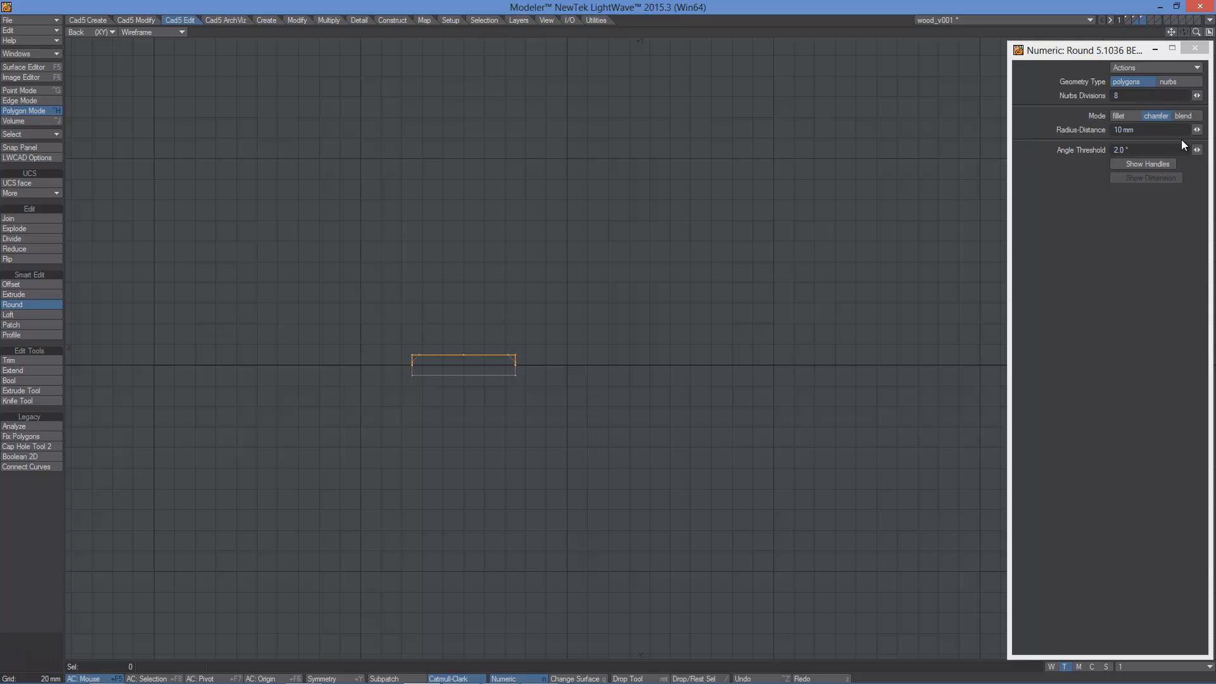
right_click(476, 284)
- Select all three profiles and extrude them 15 m along the roof's length with the Extrude Tool
left_click_drag(585, 298, 417, 336, "ctrl+alt")
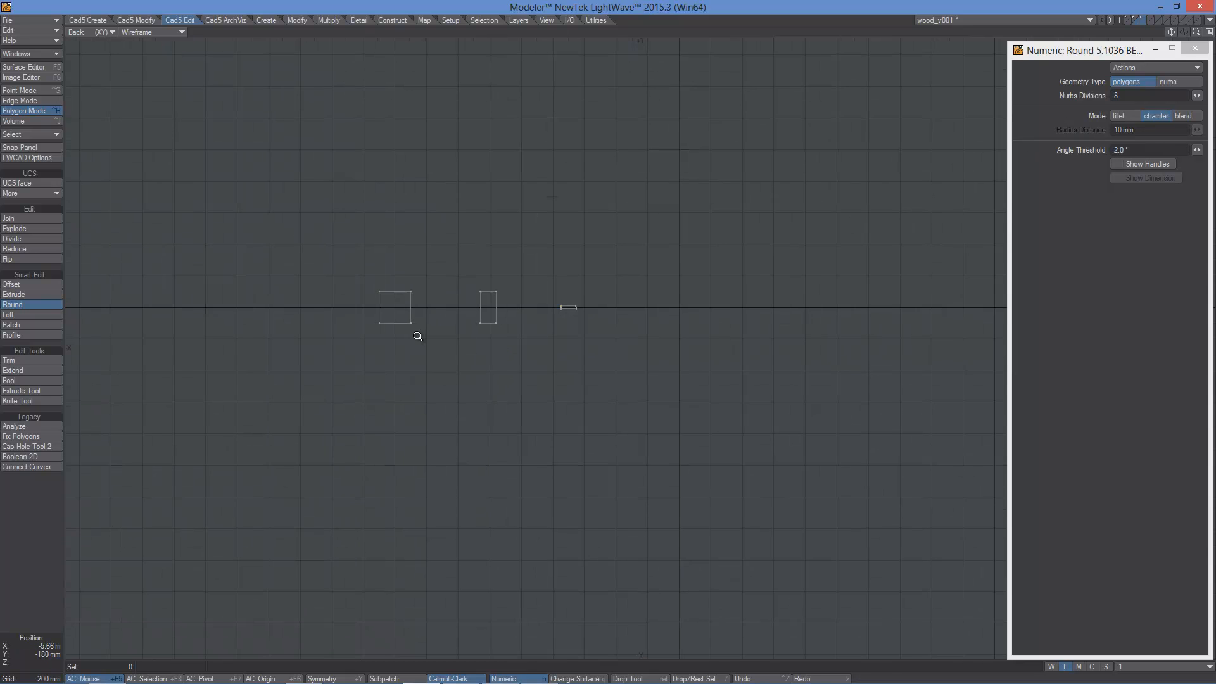
key("a")
left_click_drag(385, 493, 478, 483, "alt")
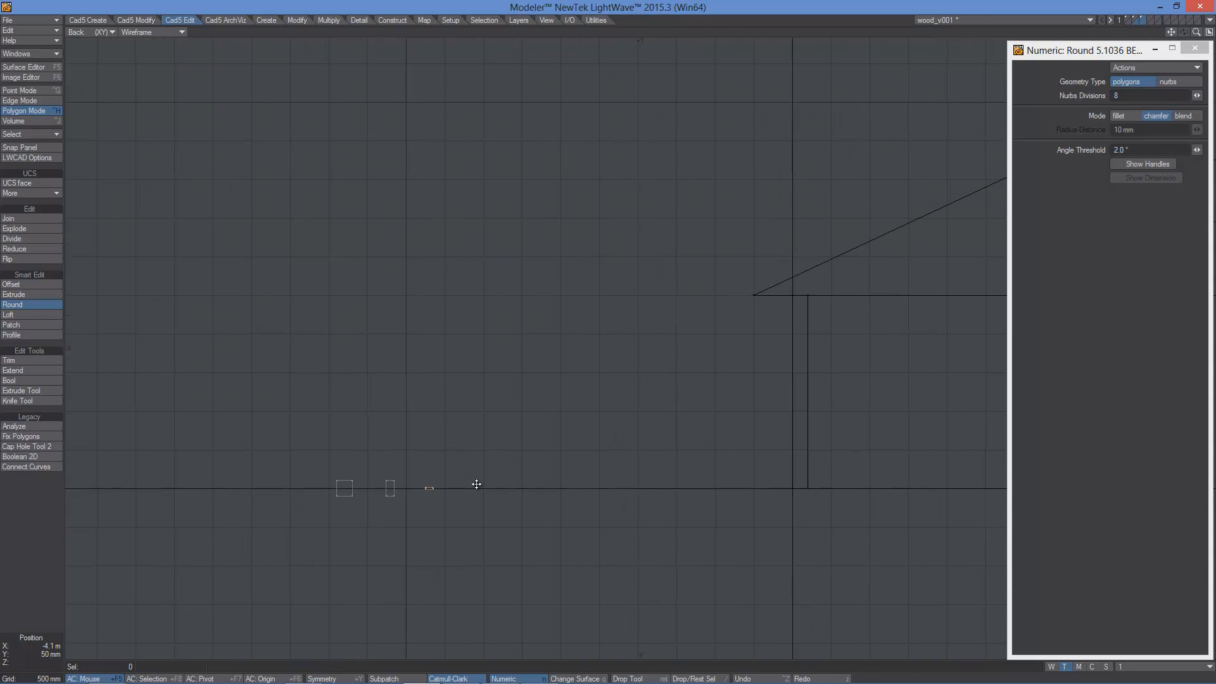
key("0")
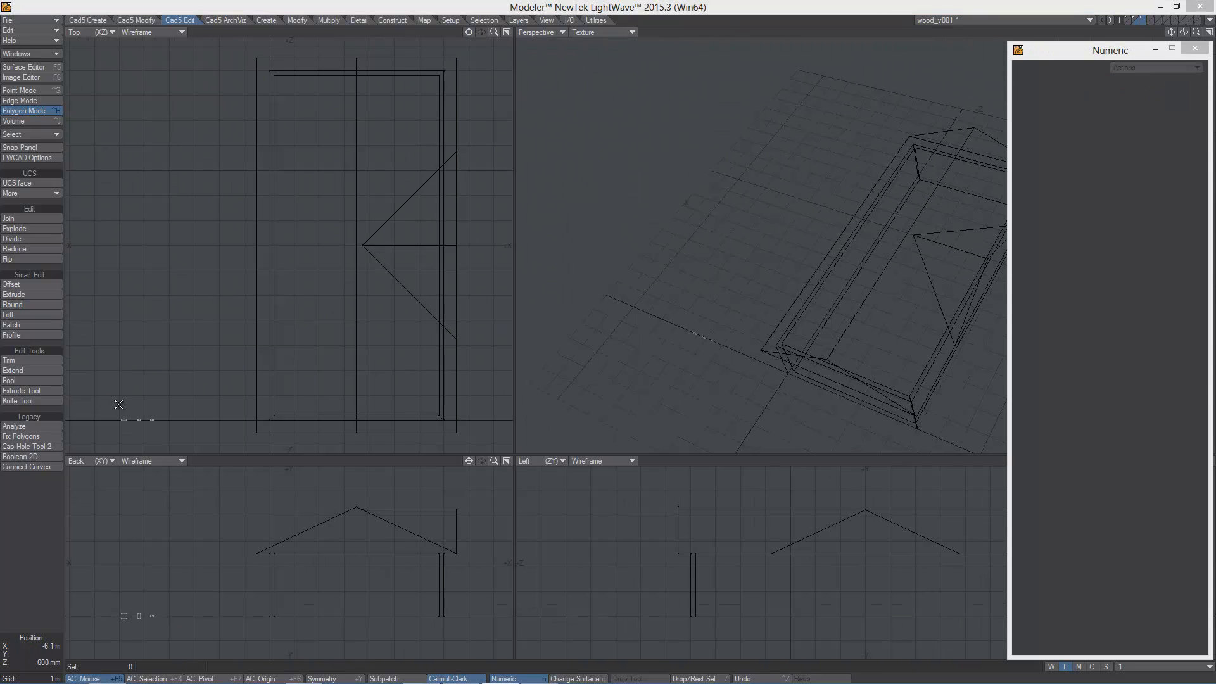
right_click_drag(143, 452, 134, 380)
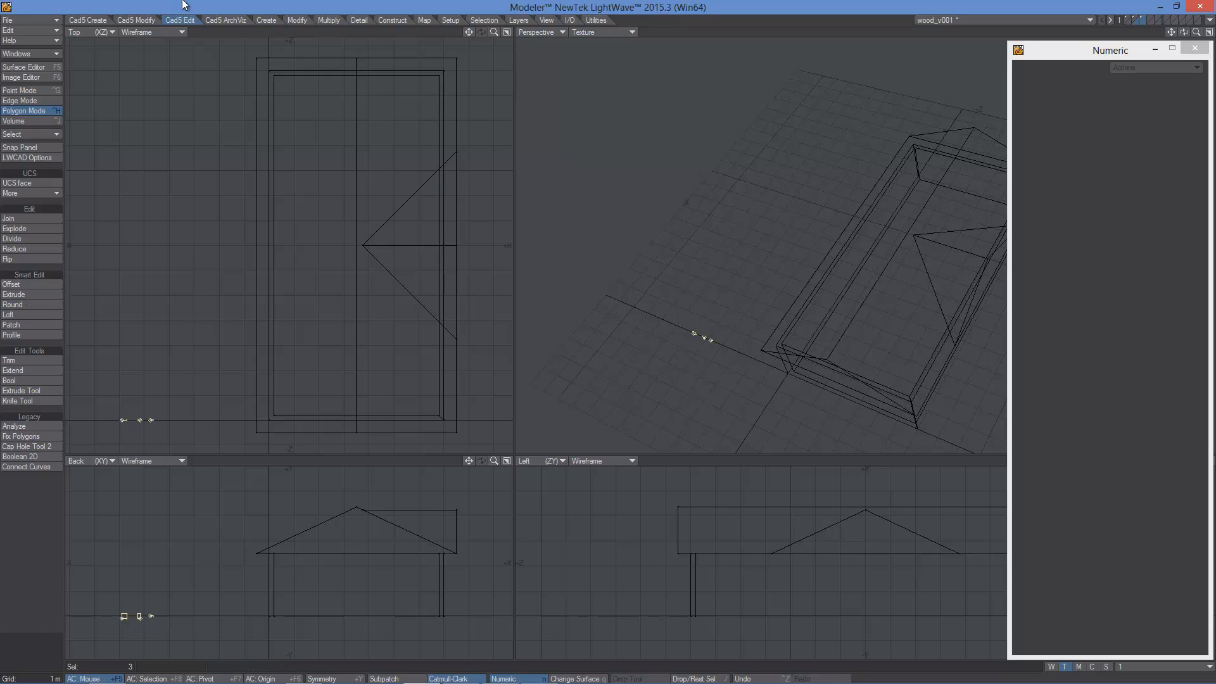
left_click(26, 390)
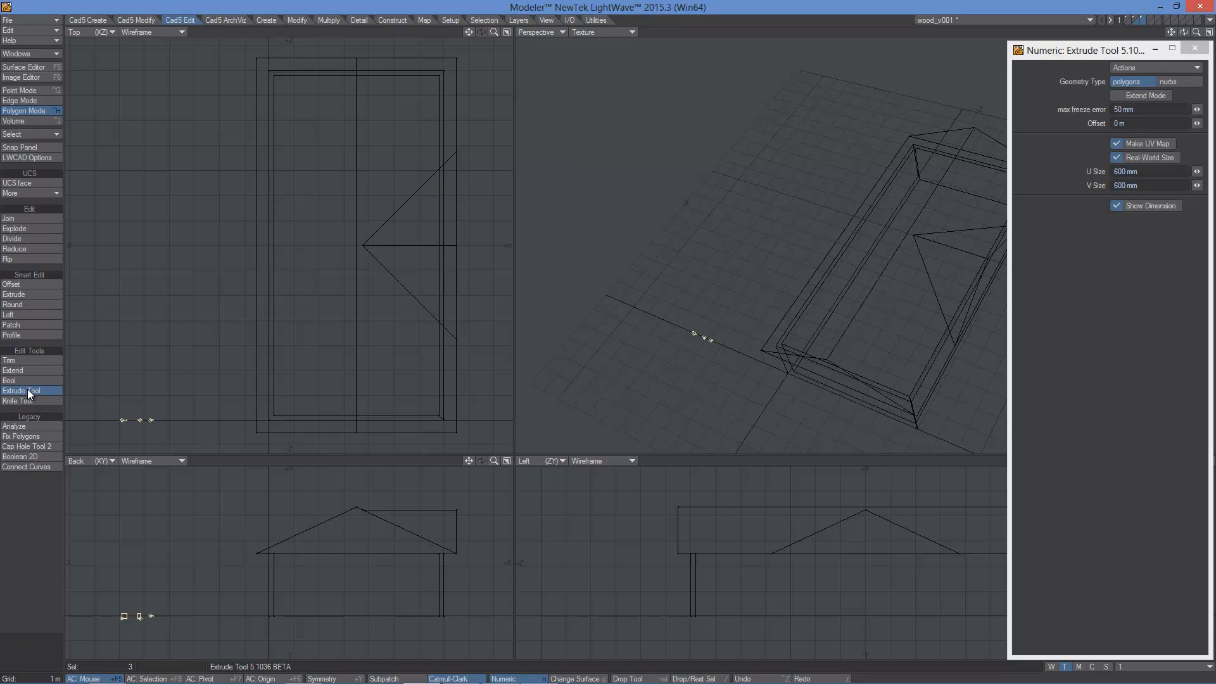
left_click_drag(257, 431, 260, 60)
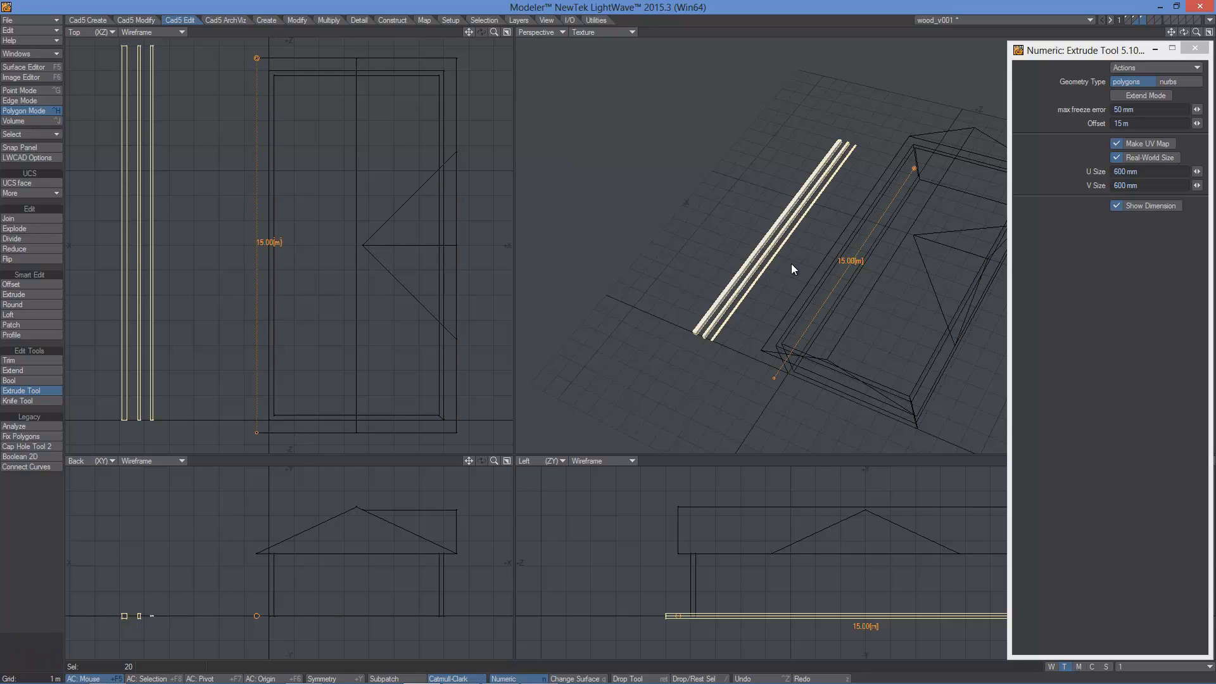
key("Return")
- Switch to point mode and make UV texture map 1 the current vertex map for the extruded beams
key("a")
key("KP_0")
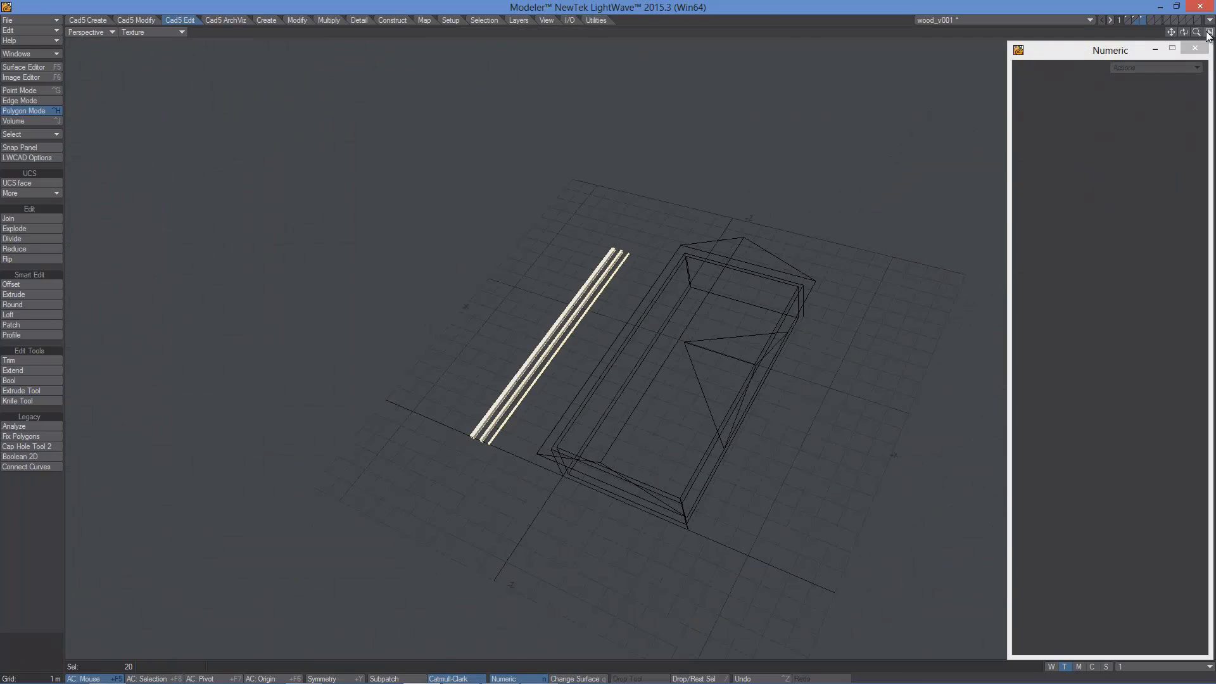
left_click_drag(625, 460, 685, 321, "alt")
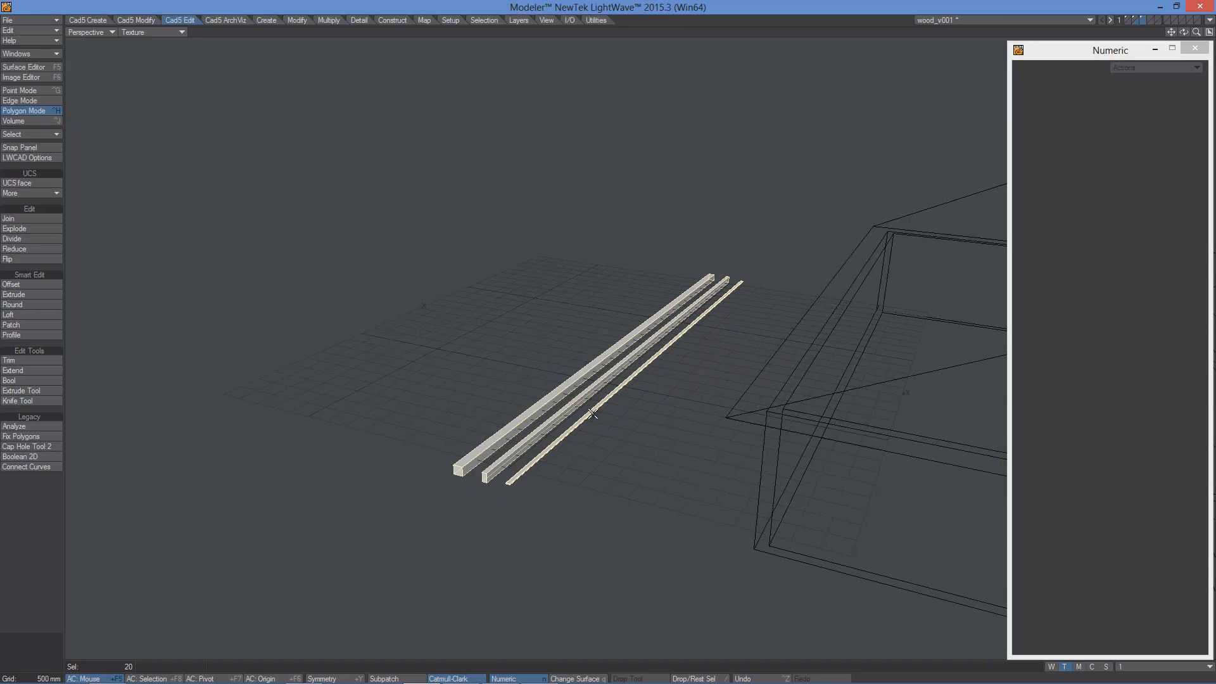
key("ctrl+g")
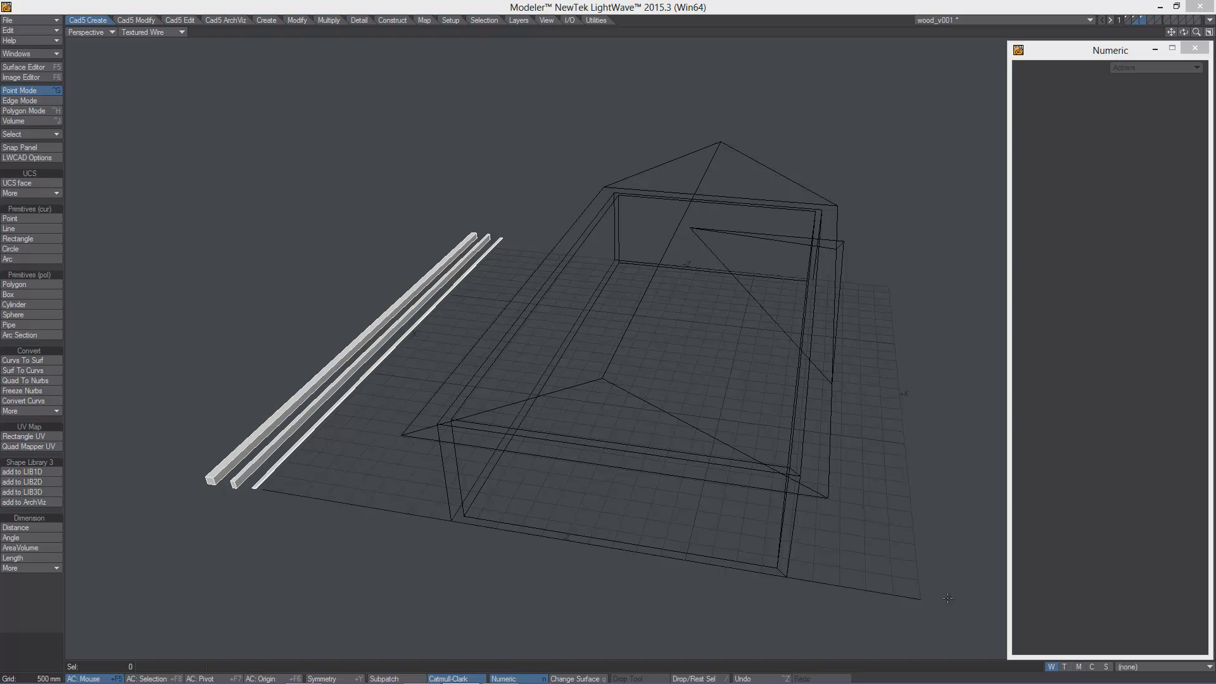
left_click(1066, 667)
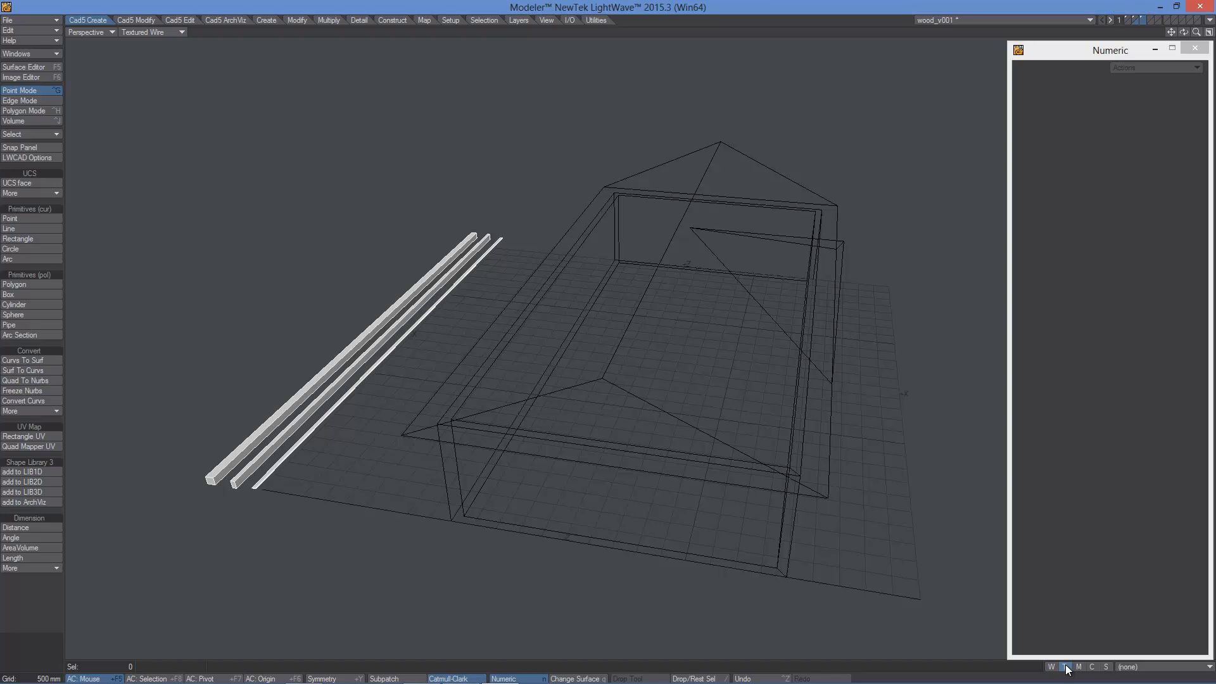
left_click(1132, 667)
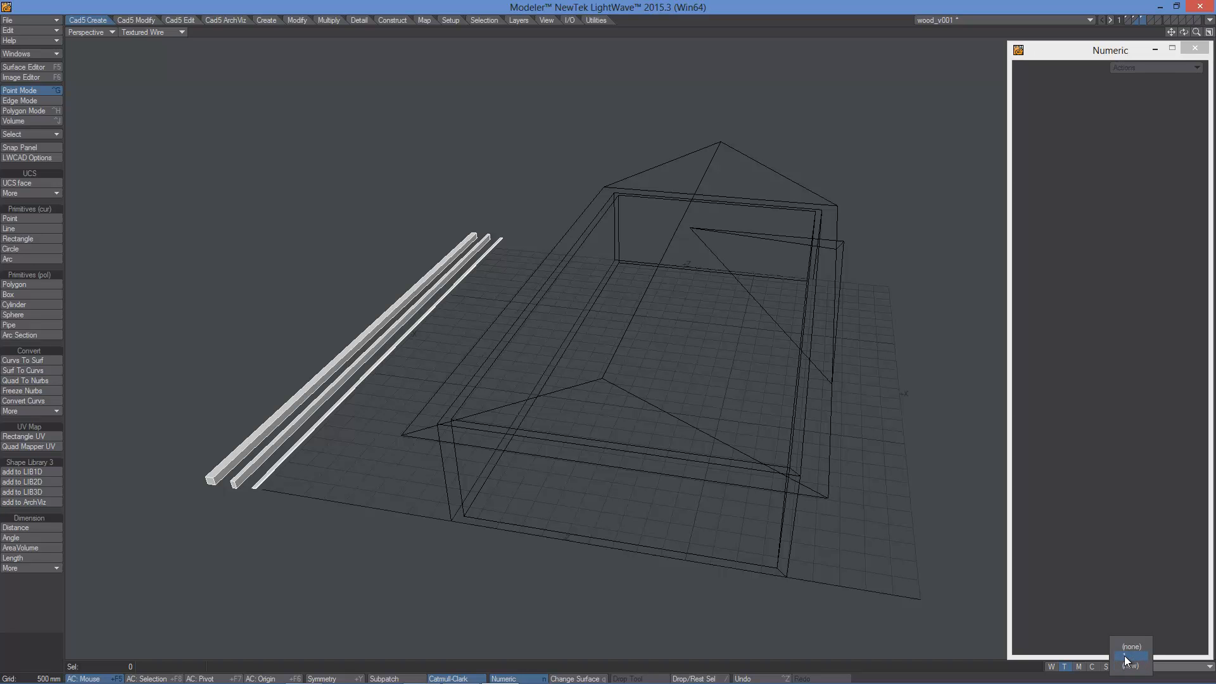
left_click(1124, 657)
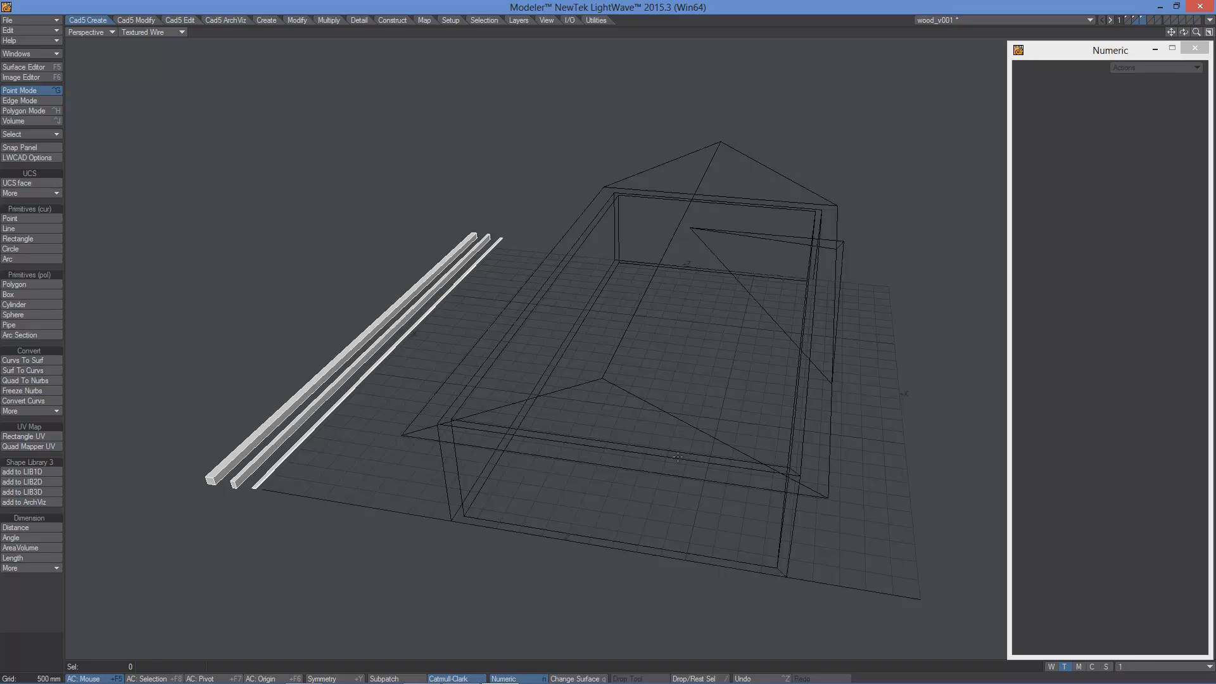
left_click_drag(678, 476, 597, 367, "alt")
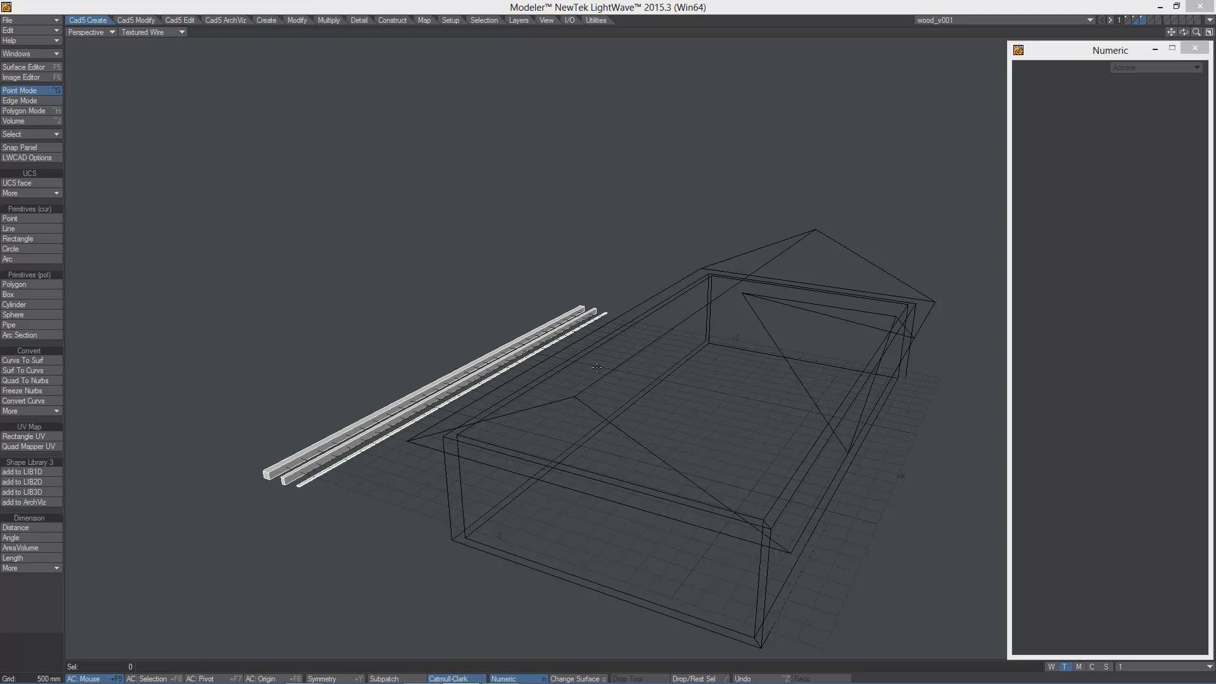
- Assign a new surface named wood to the beams and save the object
left_click(584, 678)
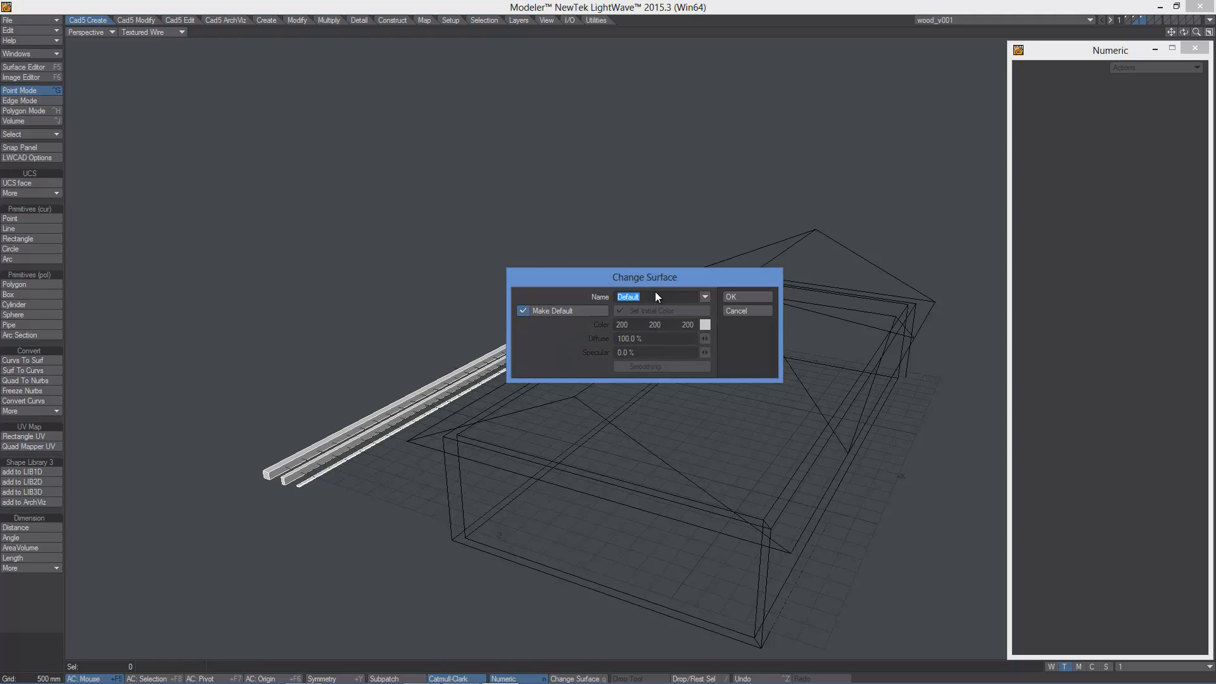
type("wood")
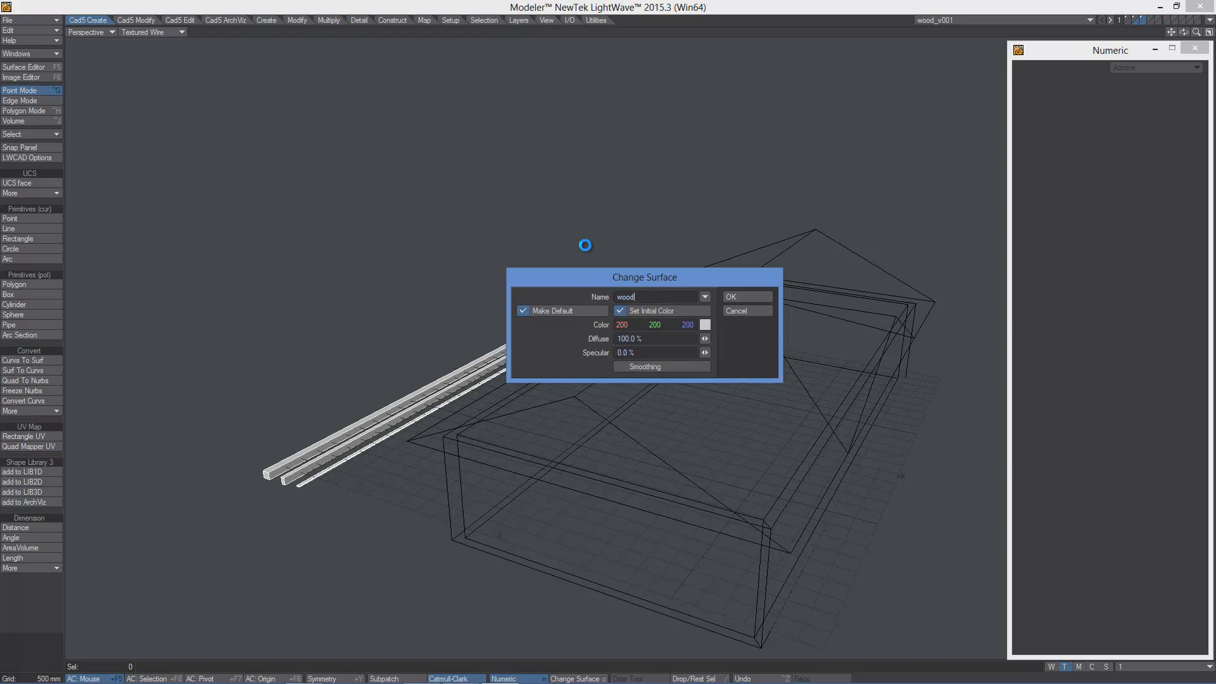
left_click(747, 296)
key("s")
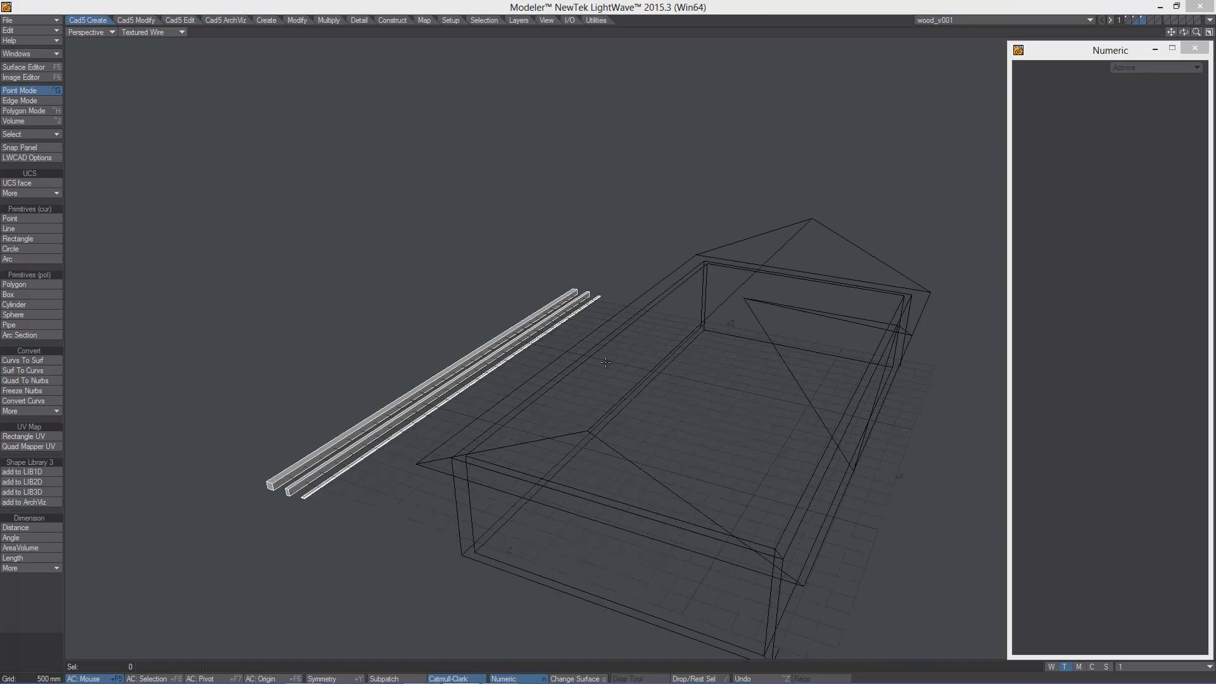
- Add a colour texture to the wood surface with UV projection using UV map 1
left_click(21, 66)
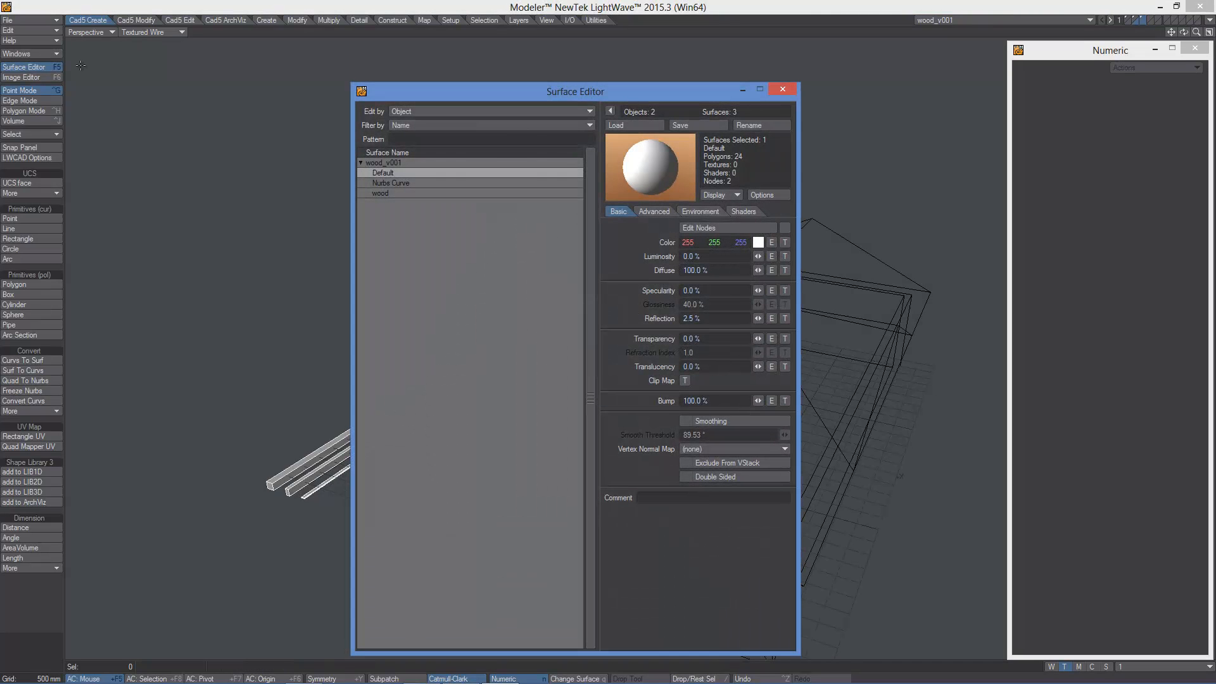
left_click(379, 193)
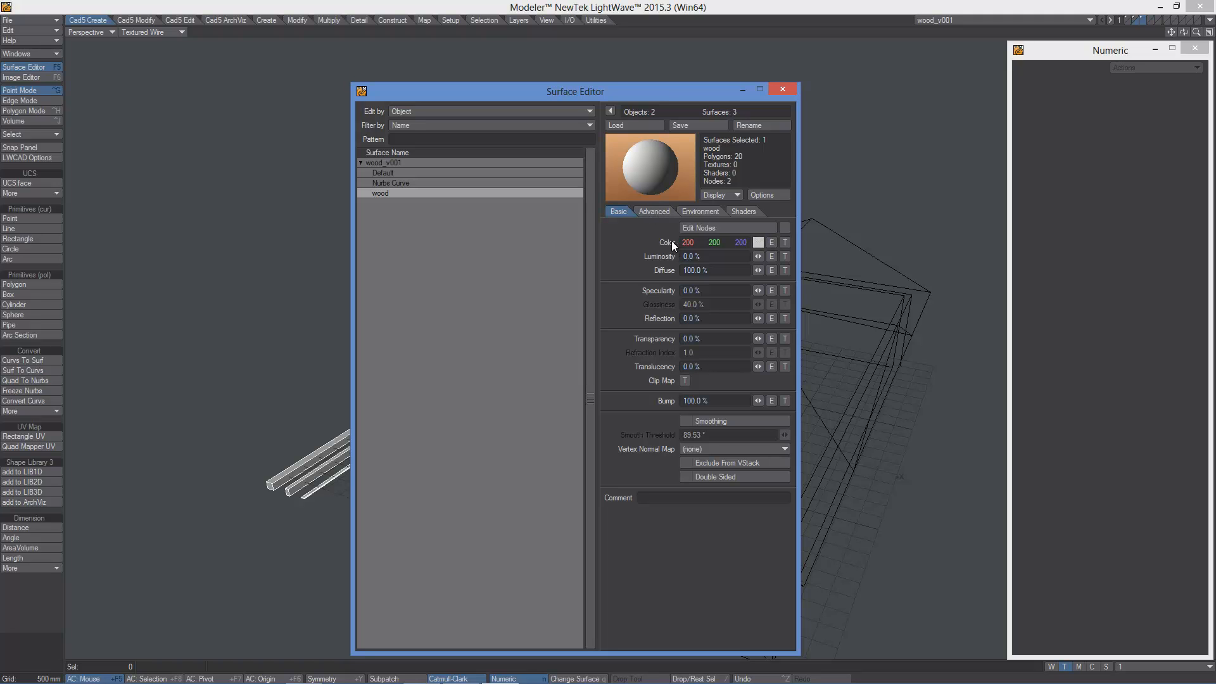
left_click(785, 243)
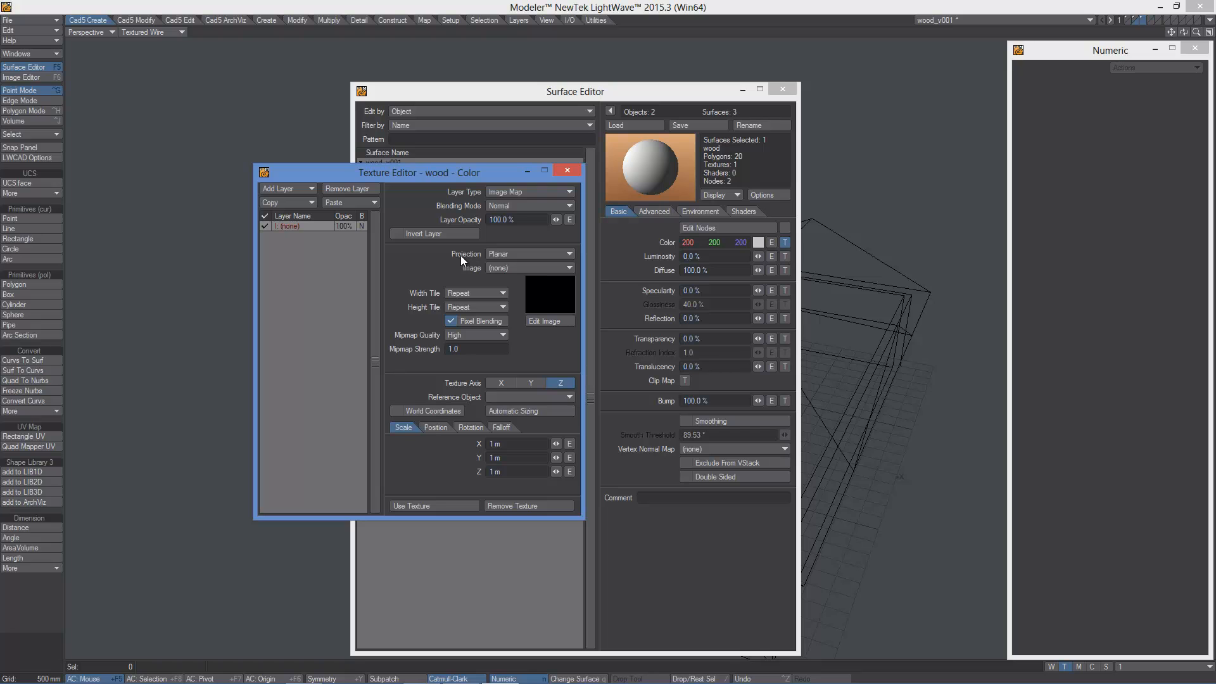
left_click(511, 252)
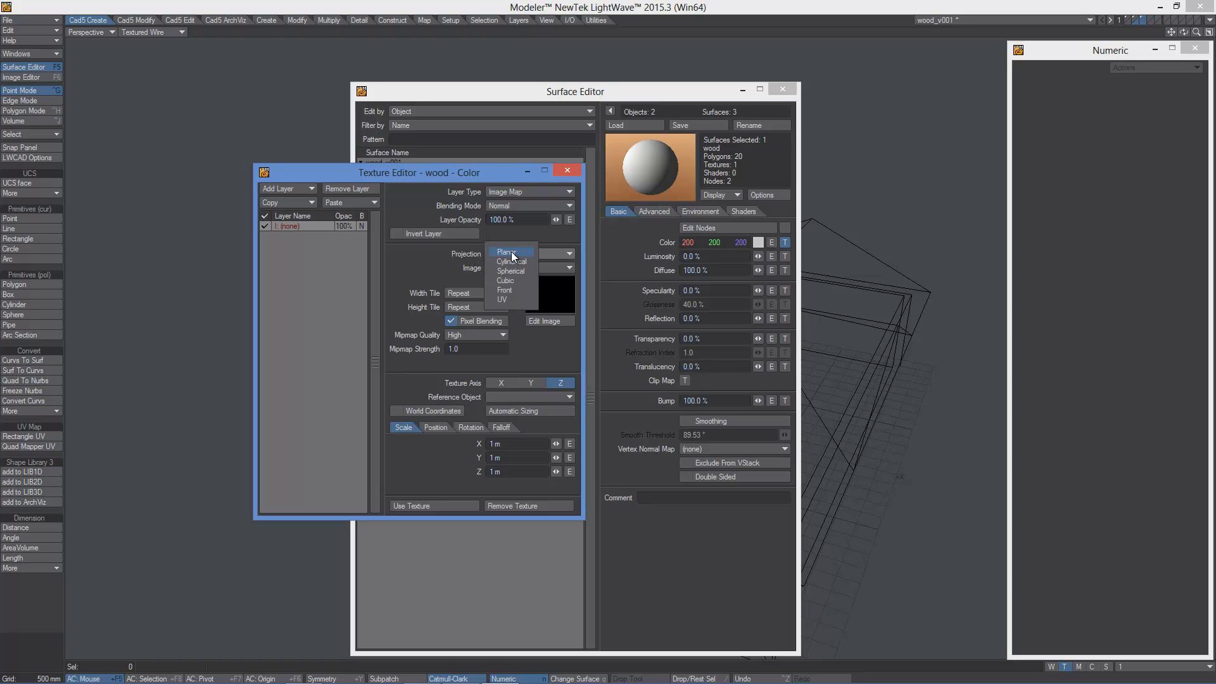
left_click(502, 297)
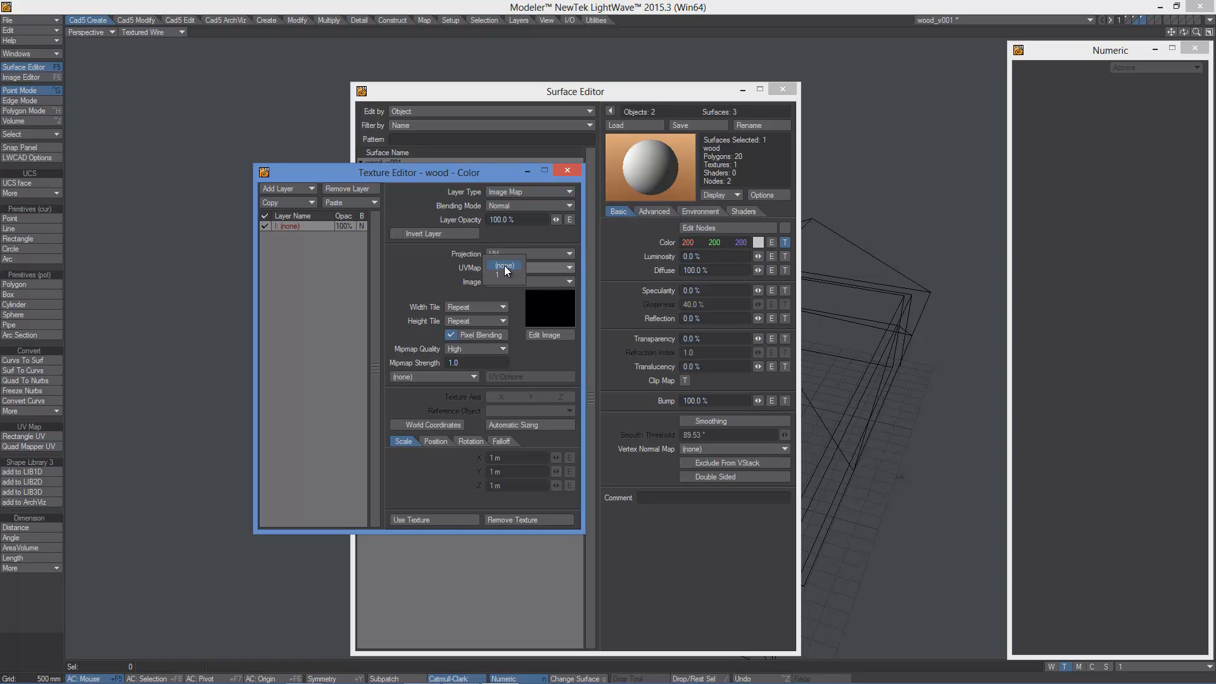
left_click(503, 274)
- Load TexturesCom_PlywoodNew0027_1_seamless_S.jpg as the wood colour texture's image and close the Surface Editor
left_click(492, 289)
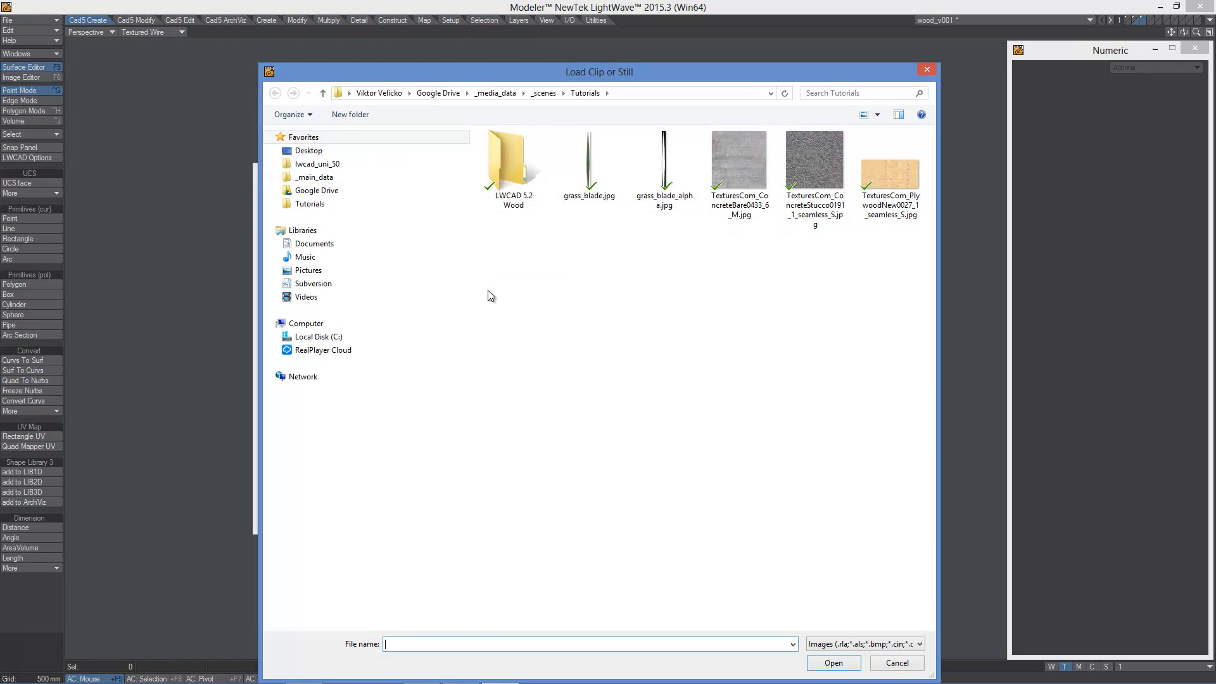
double_click(880, 176)
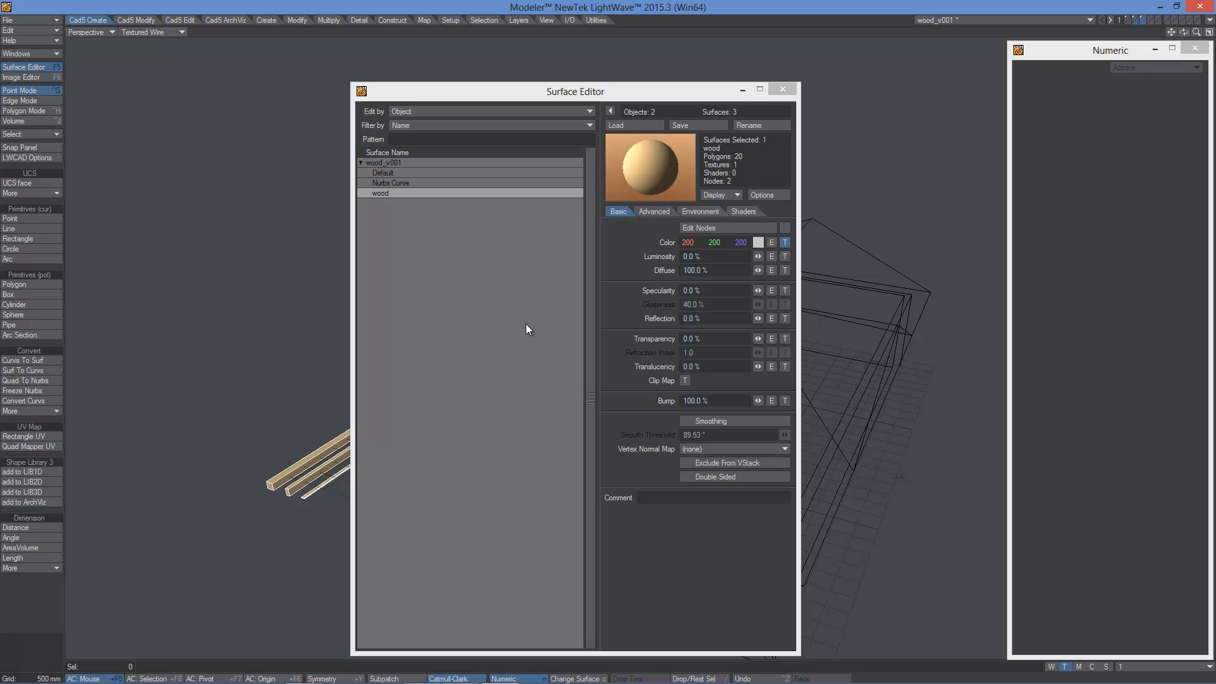
left_click(789, 87)
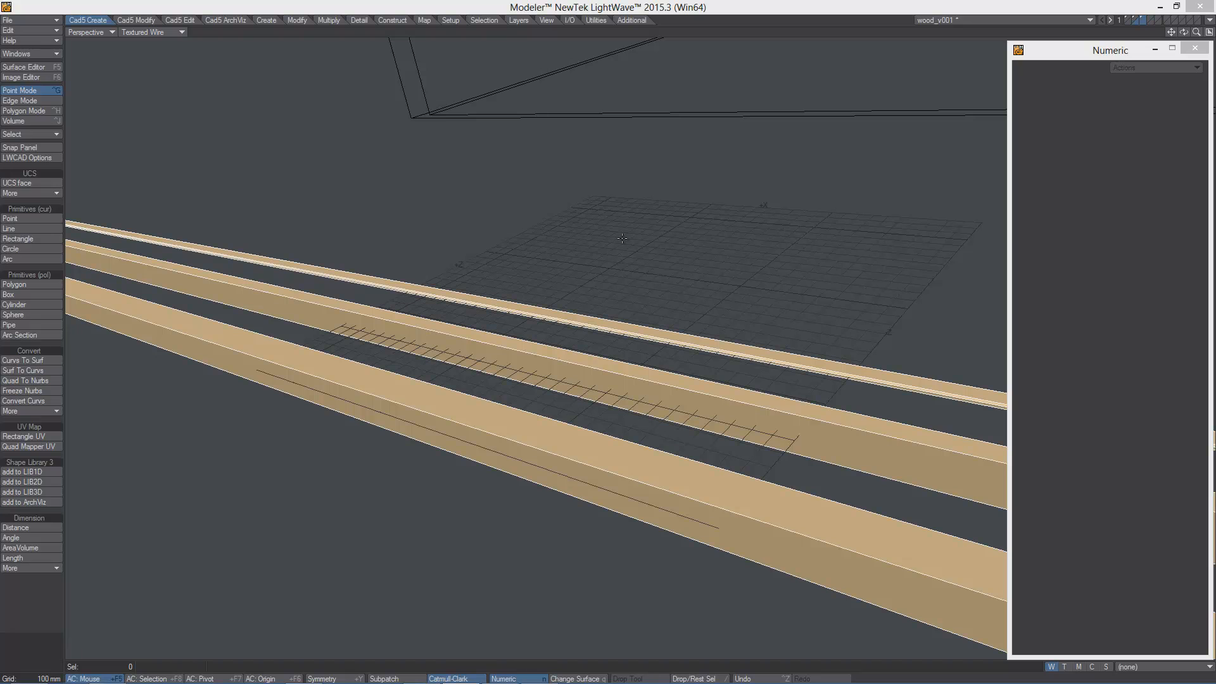
- Map the thick square beam's outer side face with Quad Mapper UV at real-world size, U 1.2 m and V 600 mm
left_click(19, 446)
mouse_move(505, 443)
left_mouse_down("alt")
mouse_move(532, 426)
mouse_move(503, 423)
left_mouse_up("alt")
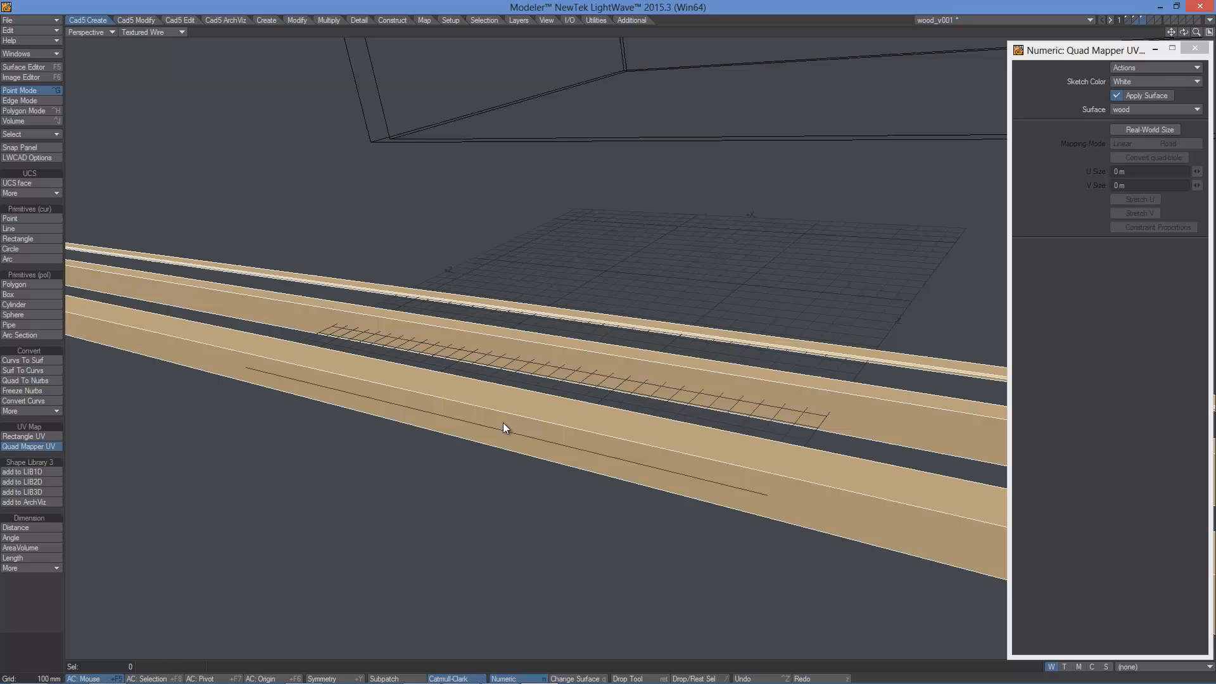
left_click(449, 414)
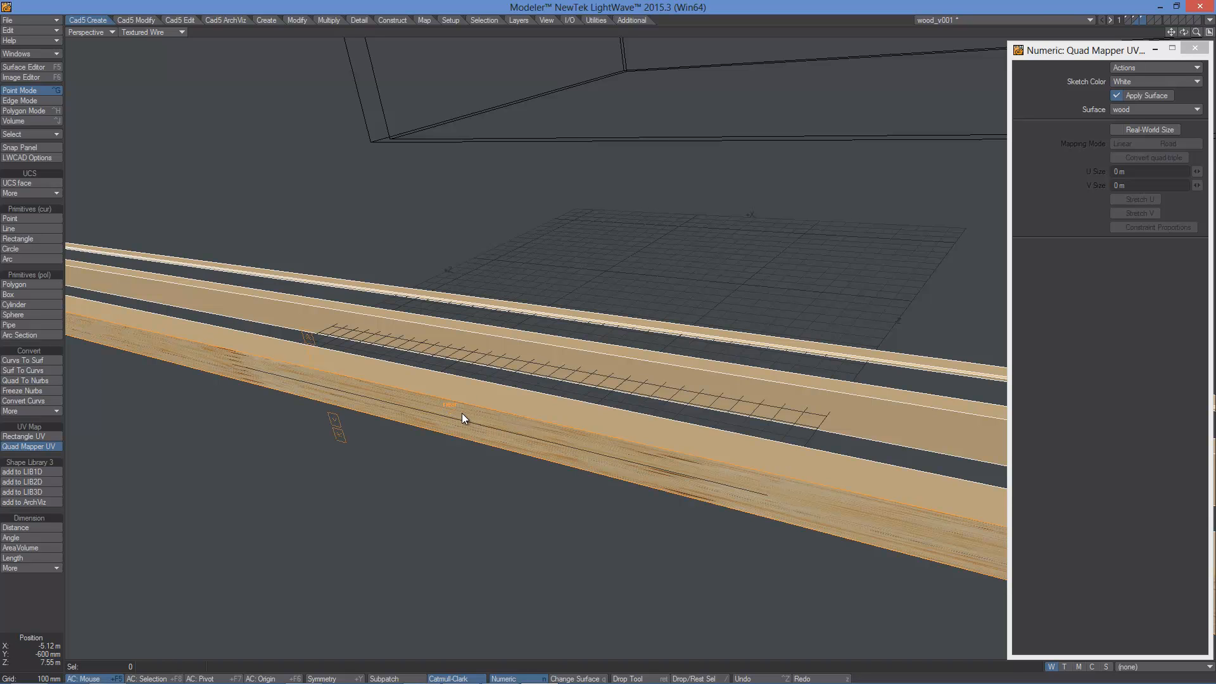
left_click(1118, 129)
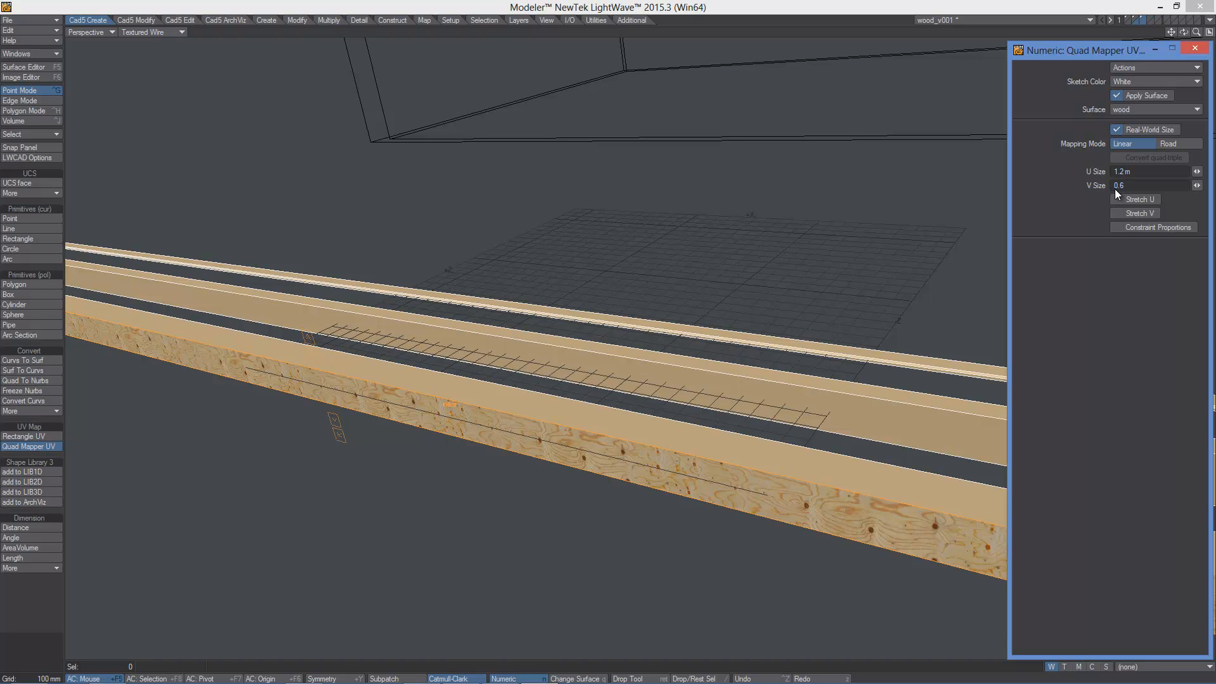
key("Tab")
- Apply the same quad UV mapping to the thick beam's top face and the remaining long faces of the other beams
mouse_move(527, 431)
left_mouse_down("alt")
mouse_move(568, 457)
mouse_move(519, 443)
left_mouse_up("alt")
left_click_drag(399, 419, 414, 393, "ctrl+alt")
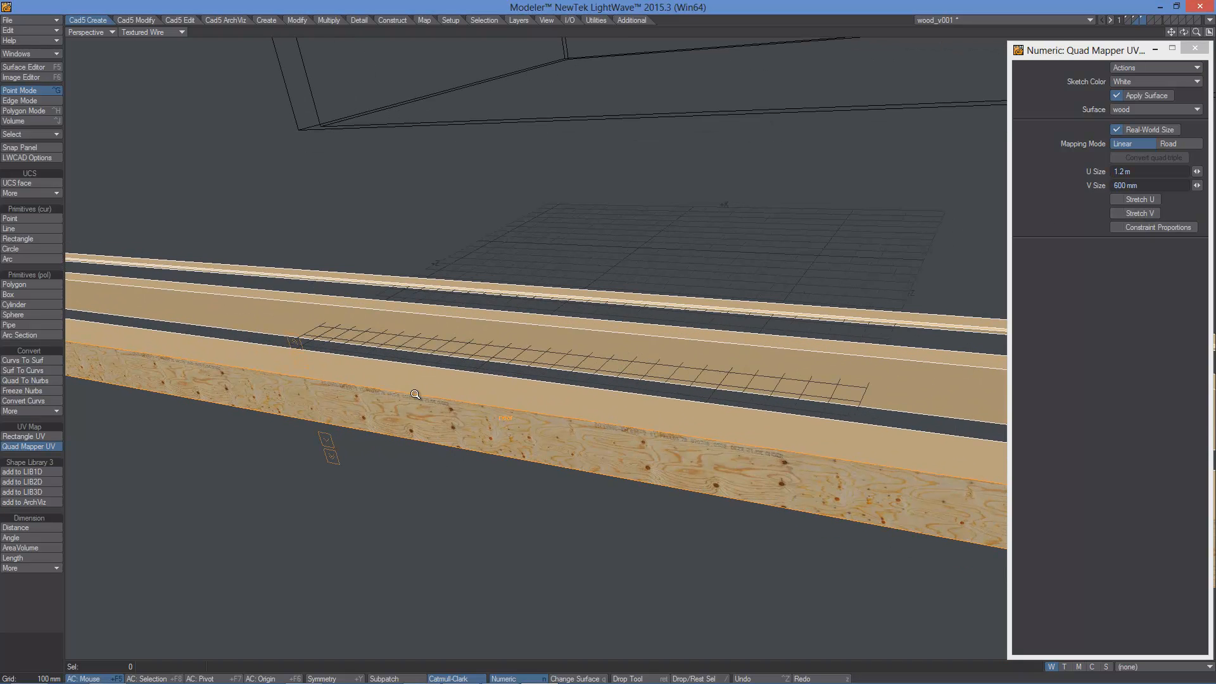
left_click_drag(478, 437, 556, 412, "alt")
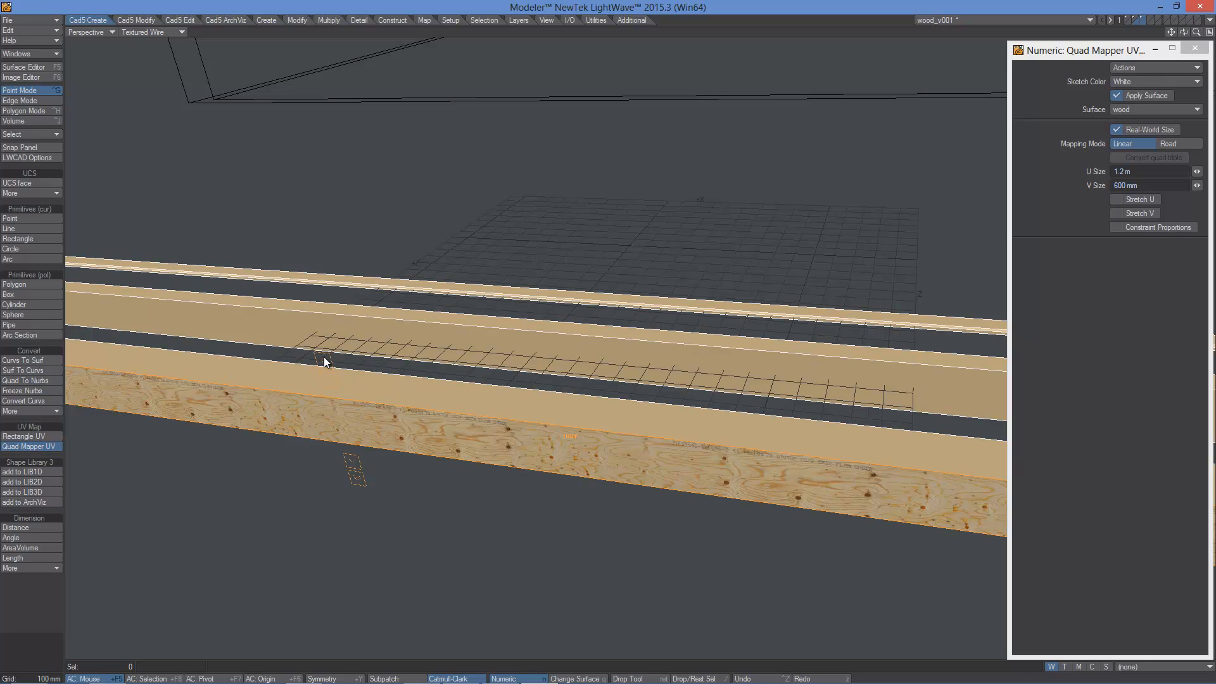
left_click(322, 359)
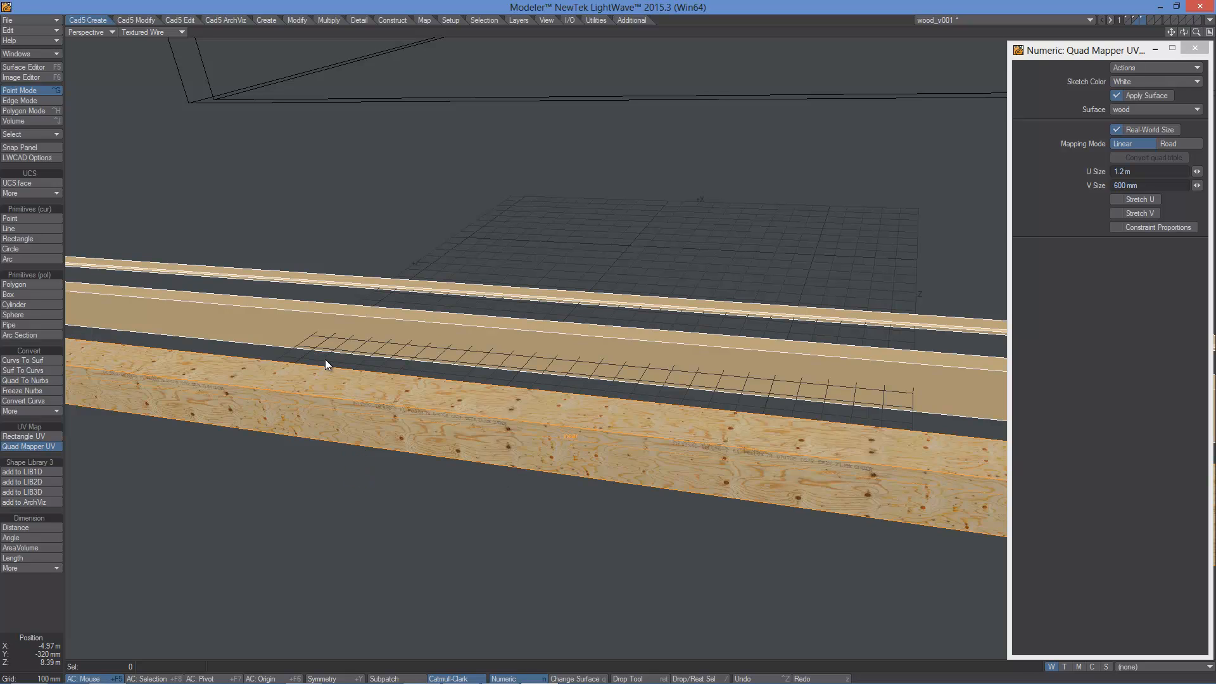
left_click(437, 344)
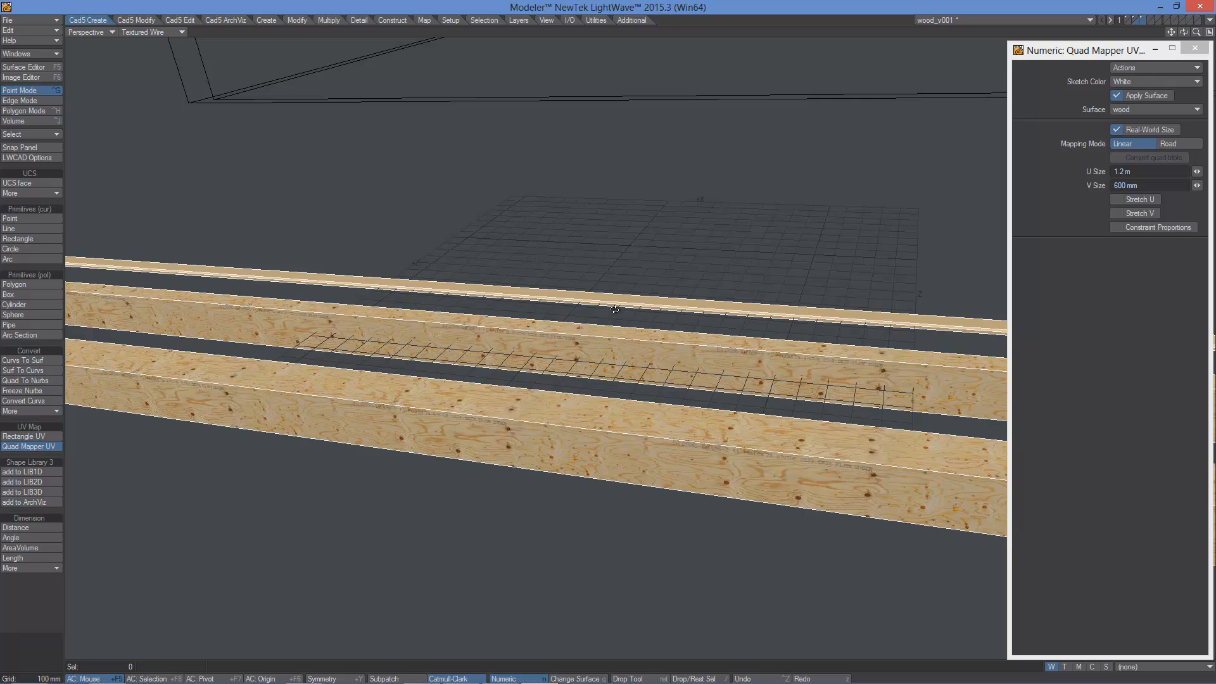
left_click_drag(634, 265, 571, 332, "alt")
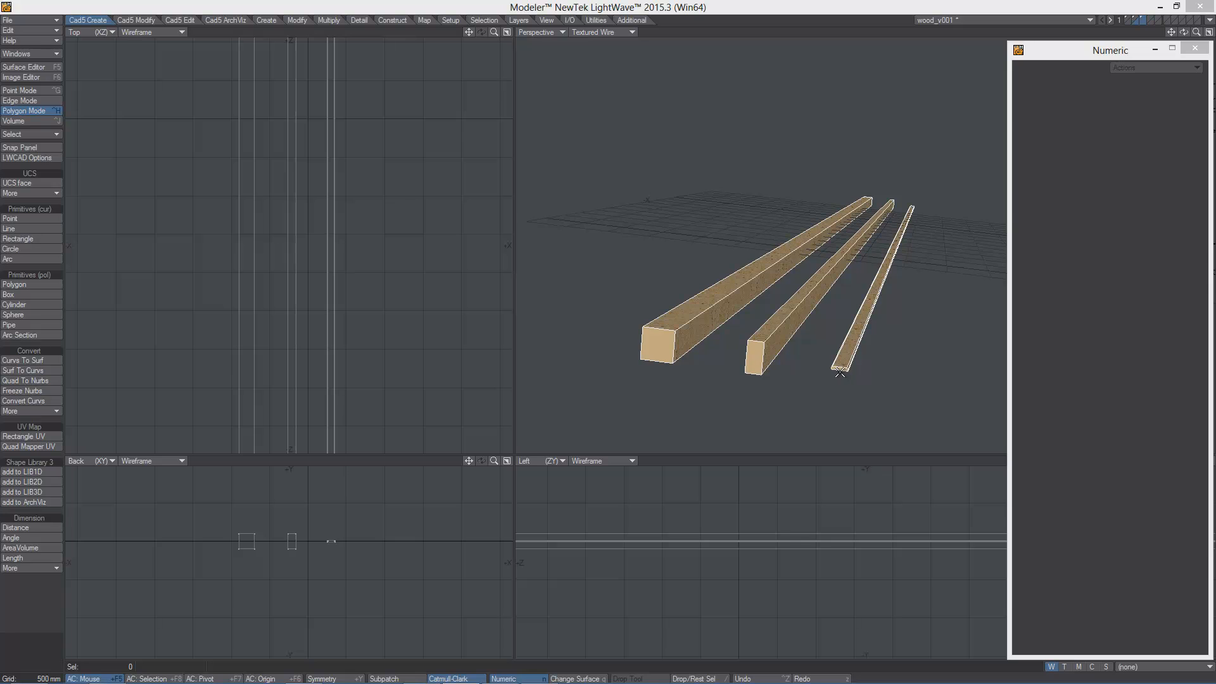
- Select the end faces at both ends of the three beams
mouse_move(489, 304)
left_mouse_down("ctrl+alt")
mouse_move(394, 298)
mouse_move(346, 310)
left_mouse_up("ctrl+alt")
left_click_drag(393, 304, 254, 223, "alt")
mouse_move(323, 295)
right_mouse_down()
mouse_move(255, 356)
mouse_move(267, 309)
right_mouse_up()
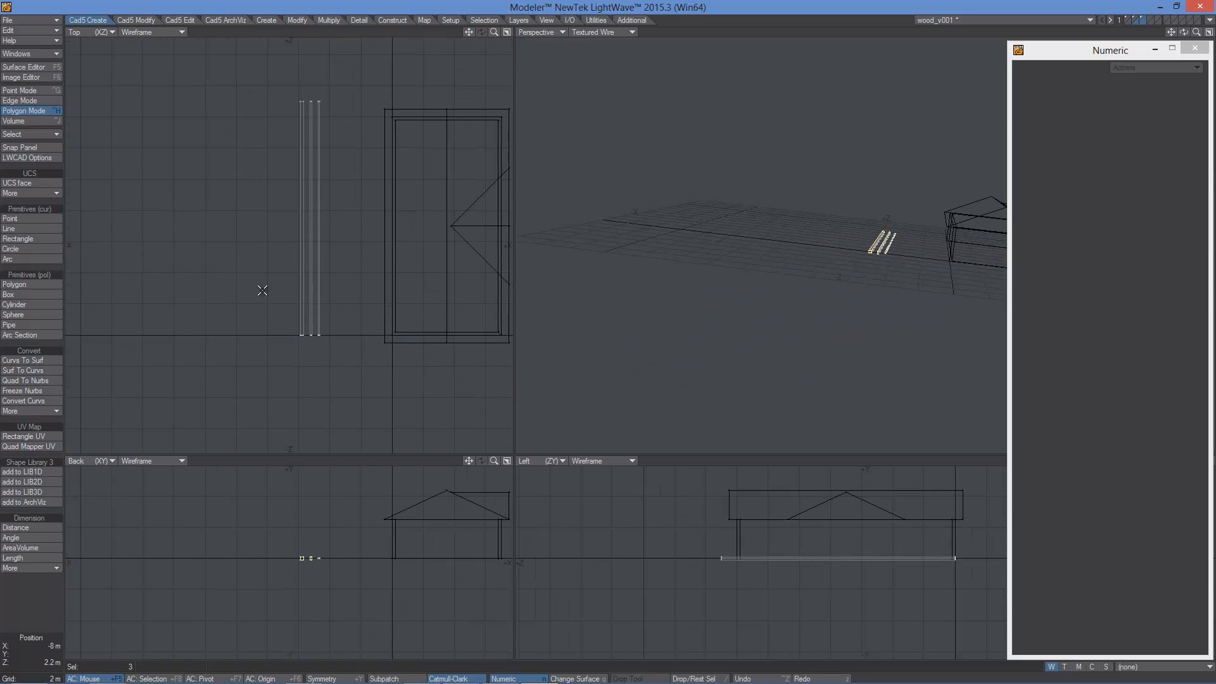
mouse_move(264, 127)
right_mouse_down()
mouse_move(257, 84)
mouse_move(298, 152)
right_mouse_up()
left_click_drag(369, 432, 436, 567, "ctrl+alt")
left_click_drag(319, 539, 380, 560, "alt")
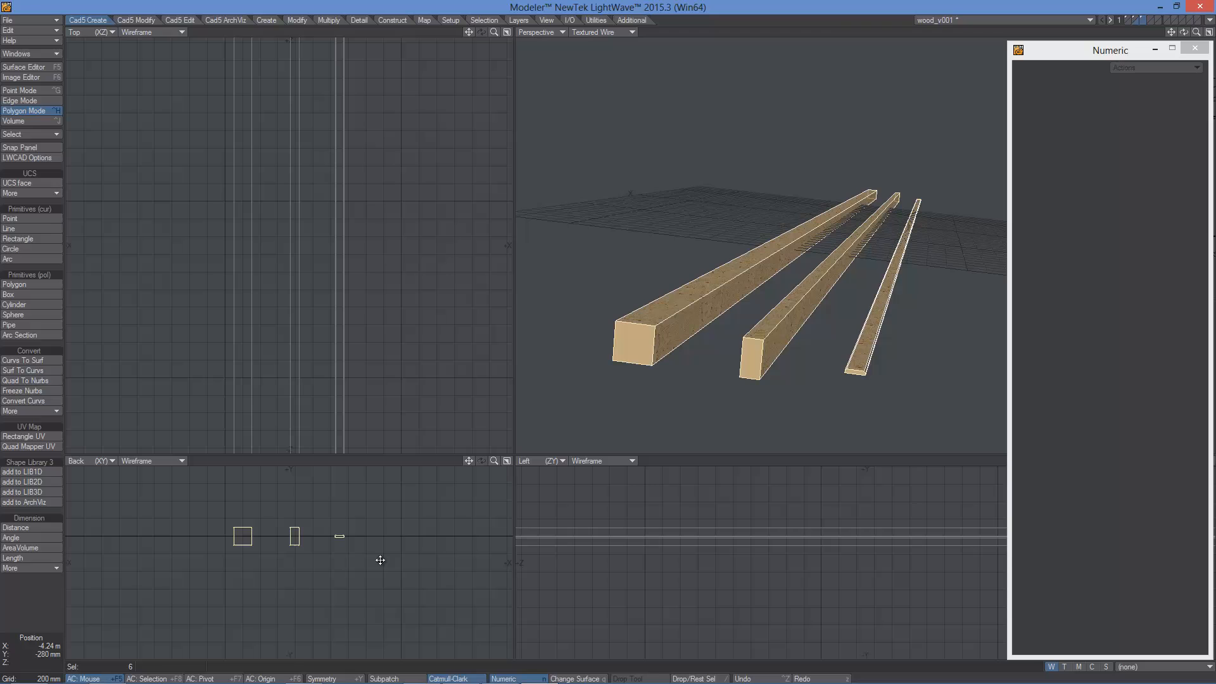
- Map the selected beam ends with a Rectangle UV about 1.52 m wide and 900 mm high, using real-world size 1.2 m by 600 mm
left_click(29, 438)
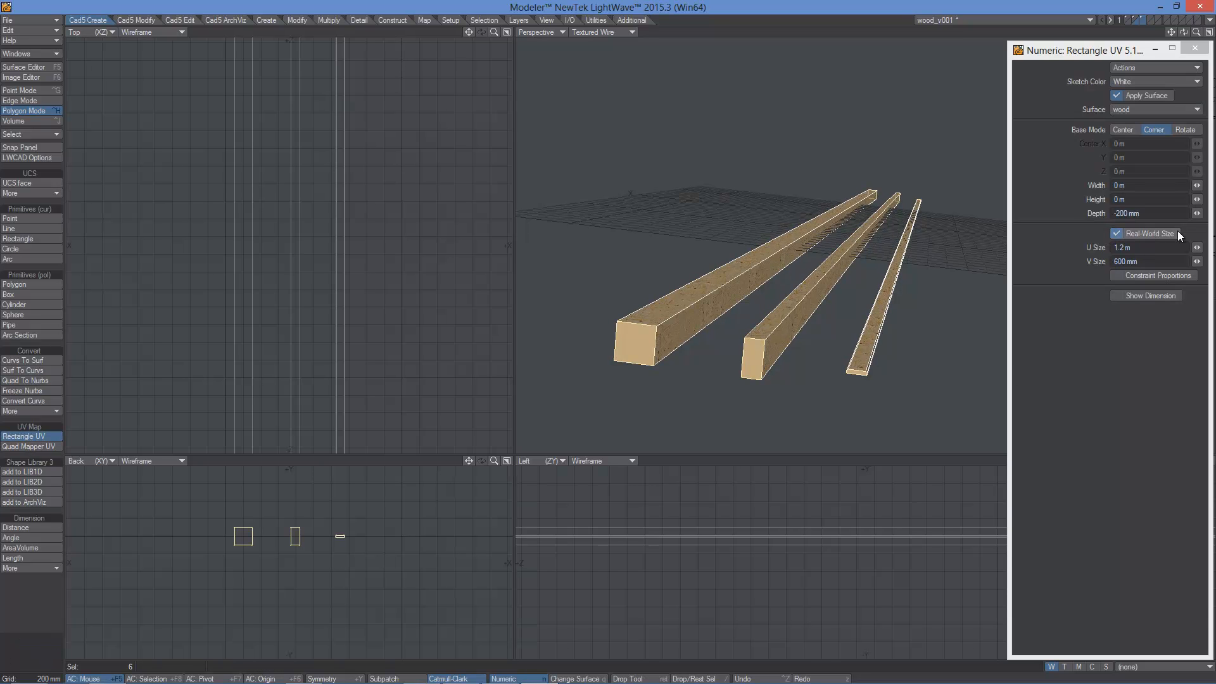
left_click_drag(243, 506, 377, 585)
left_click_drag(310, 545, 275, 533)
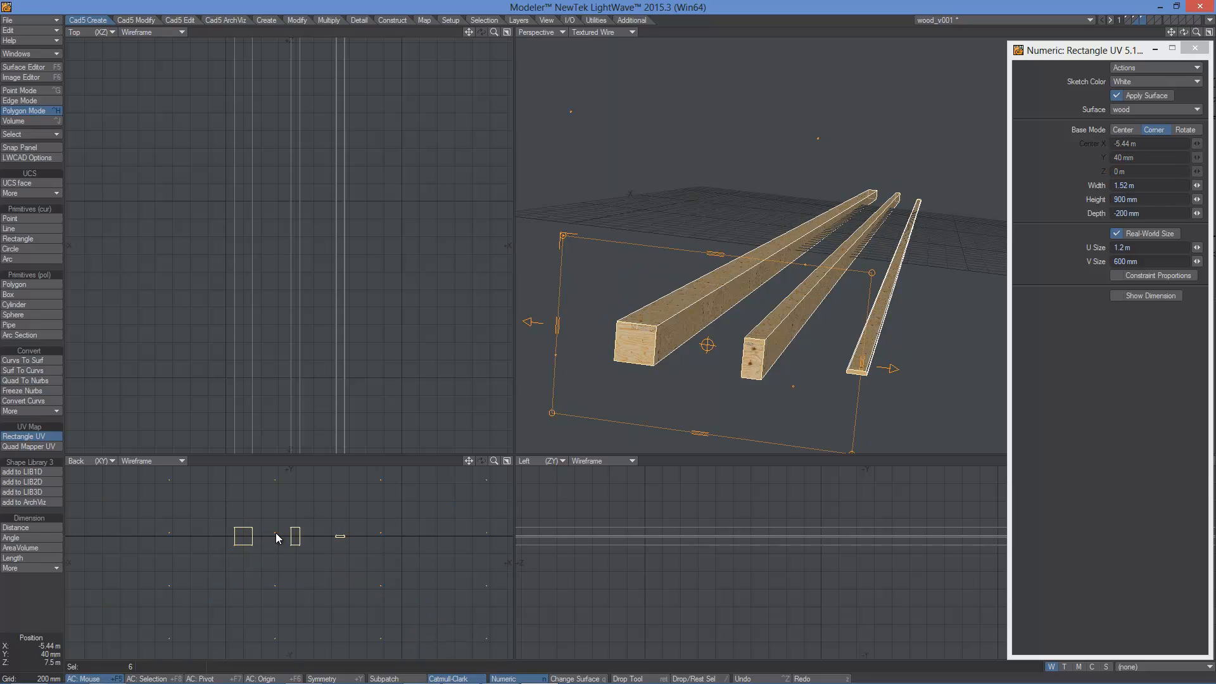
left_click_drag(842, 252, 788, 255, "alt")
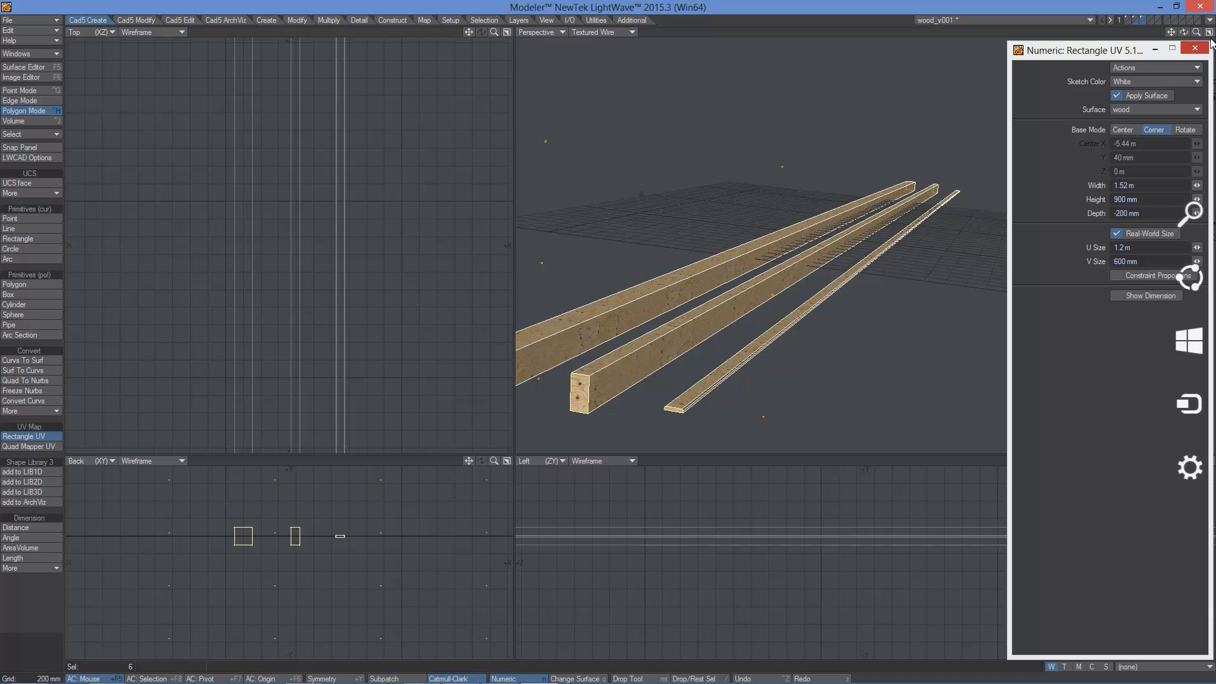
left_click(1208, 32)
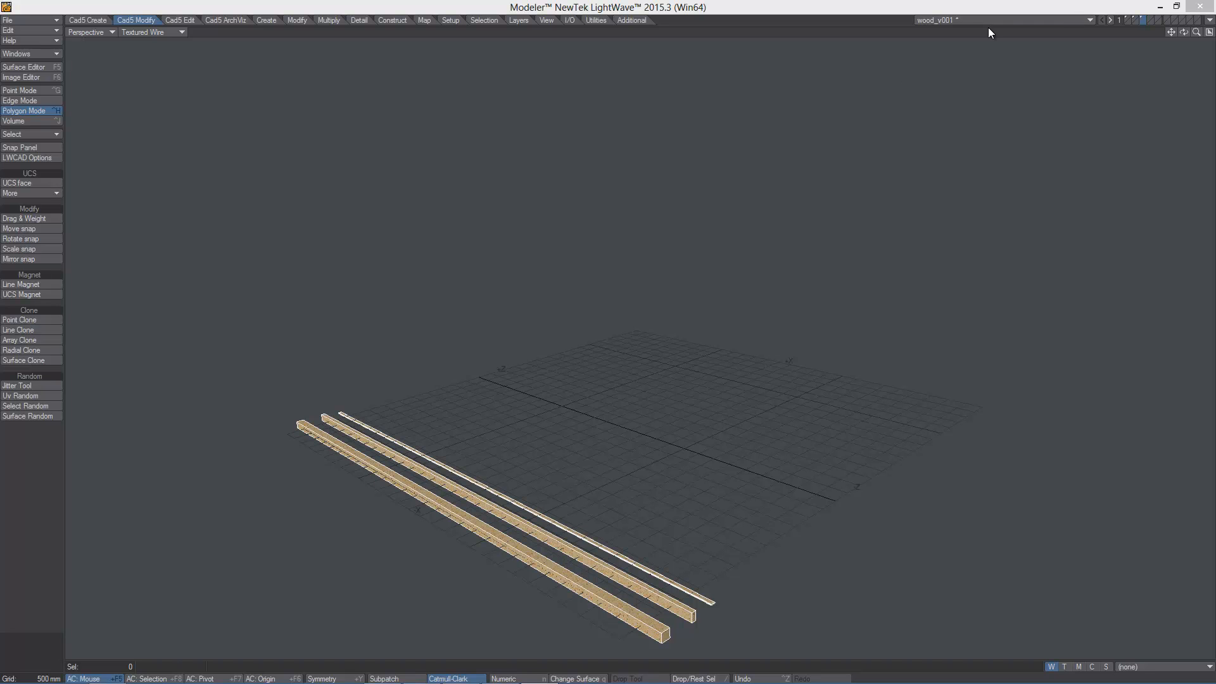
- Show the house layer in the background and select the thick square beam beside it
left_click(1135, 21)
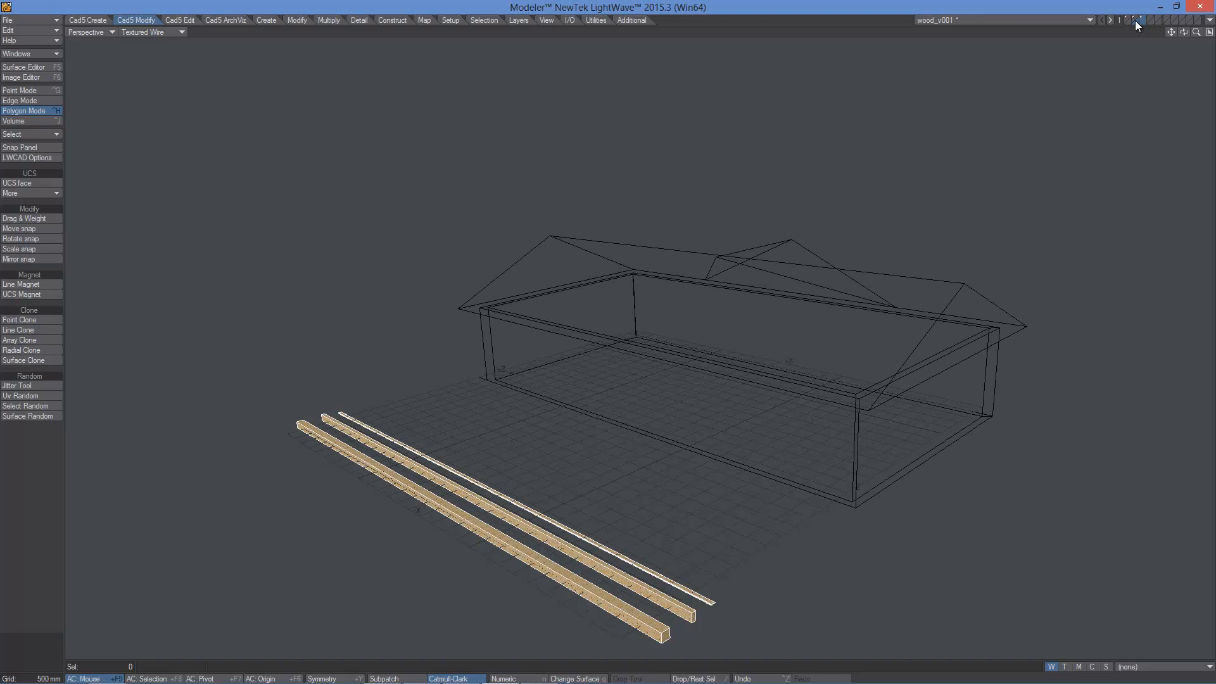
left_click_drag(868, 353, 786, 350, "alt")
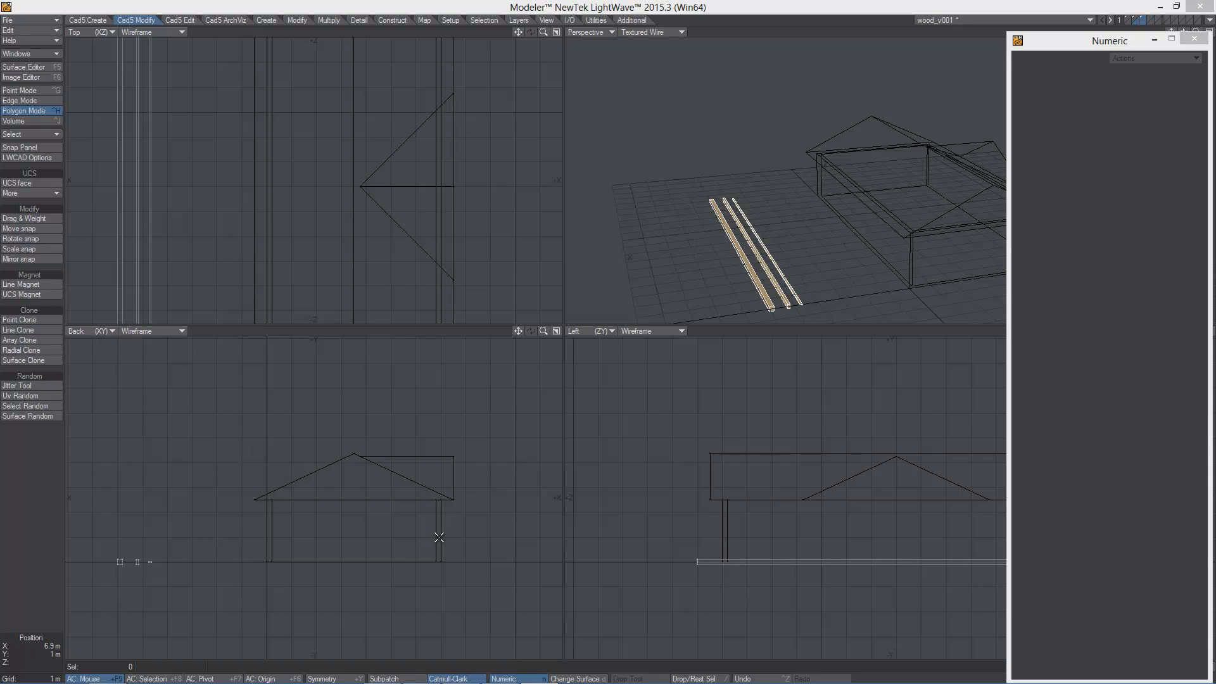
left_click(119, 562)
left_click(120, 561)
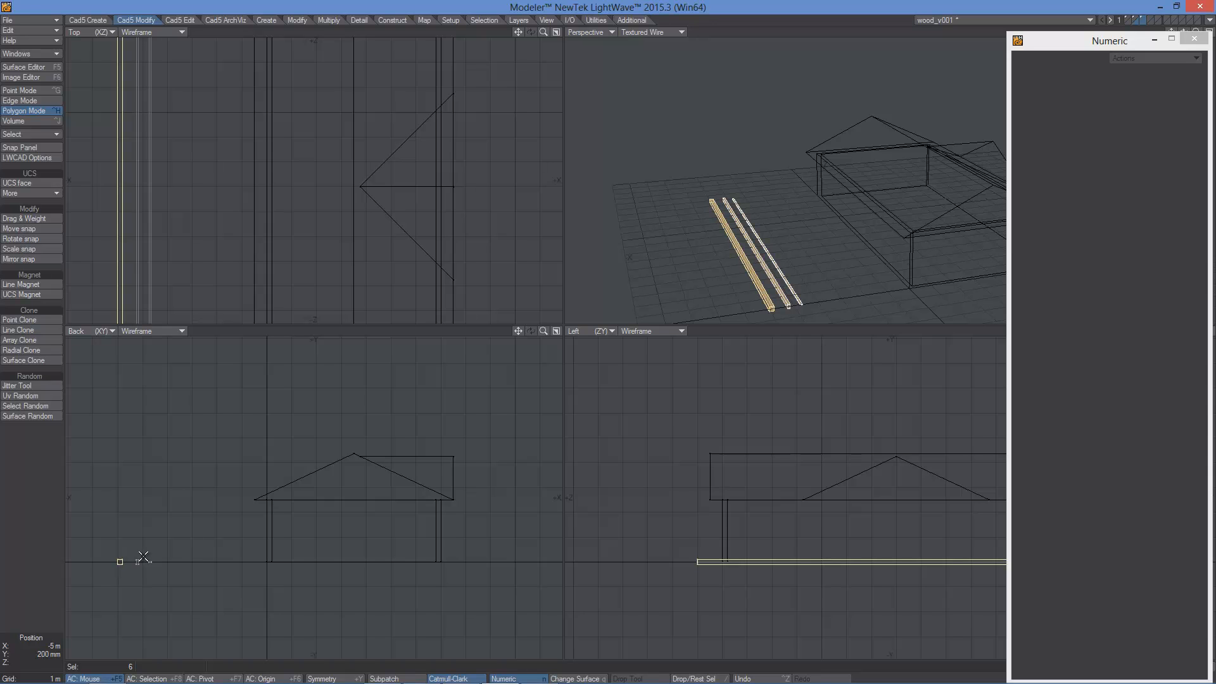
- Clone the thick beam with Move snap from its lower outer corner to the upper outer corner of the house wall
left_click(17, 230)
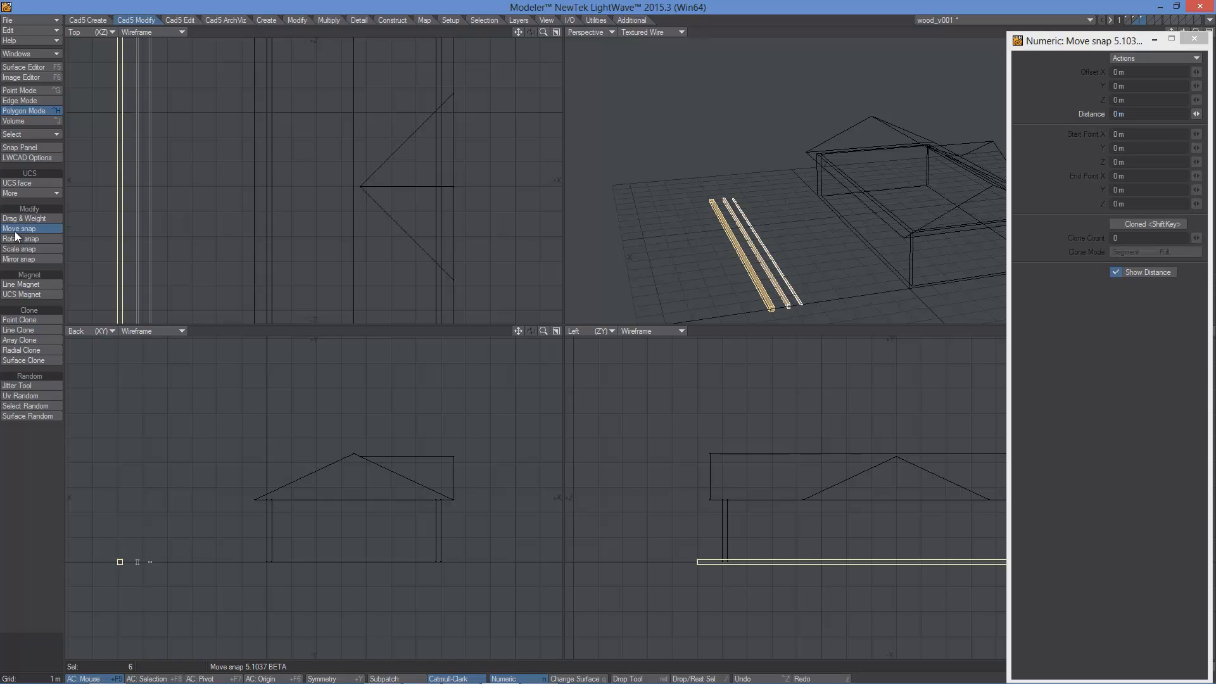
left_click(106, 566)
left_click(114, 566)
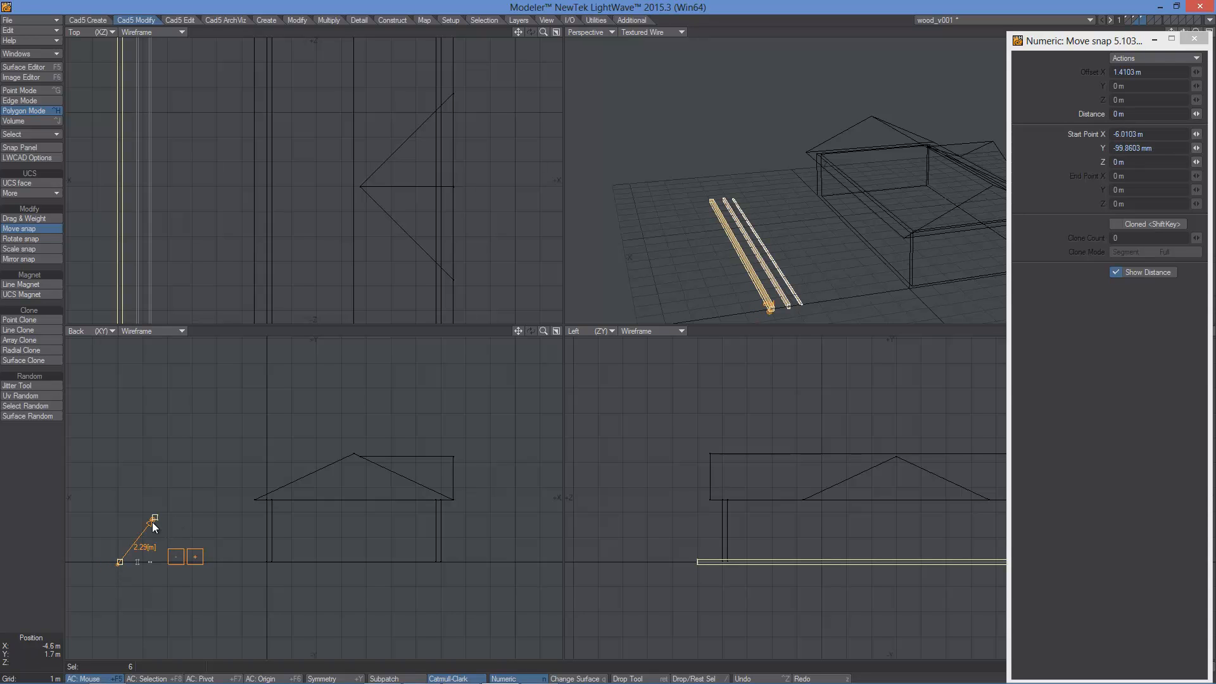
left_click(266, 500, "shift")
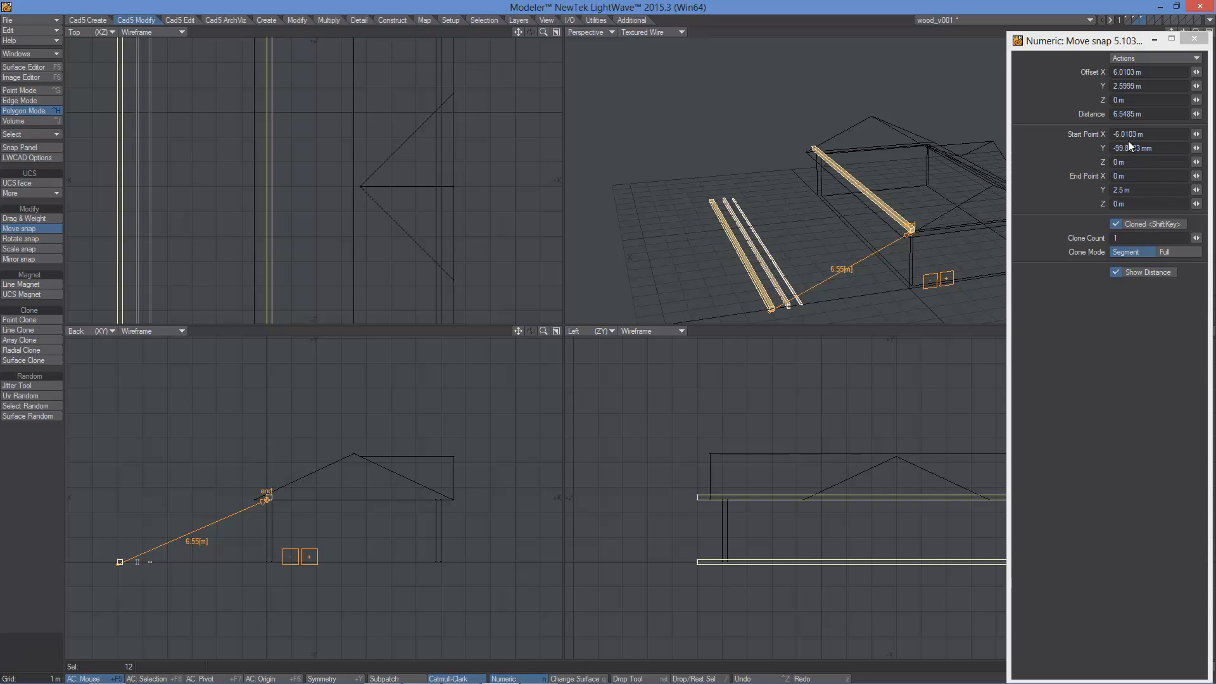
left_click(1148, 223)
key("Return")
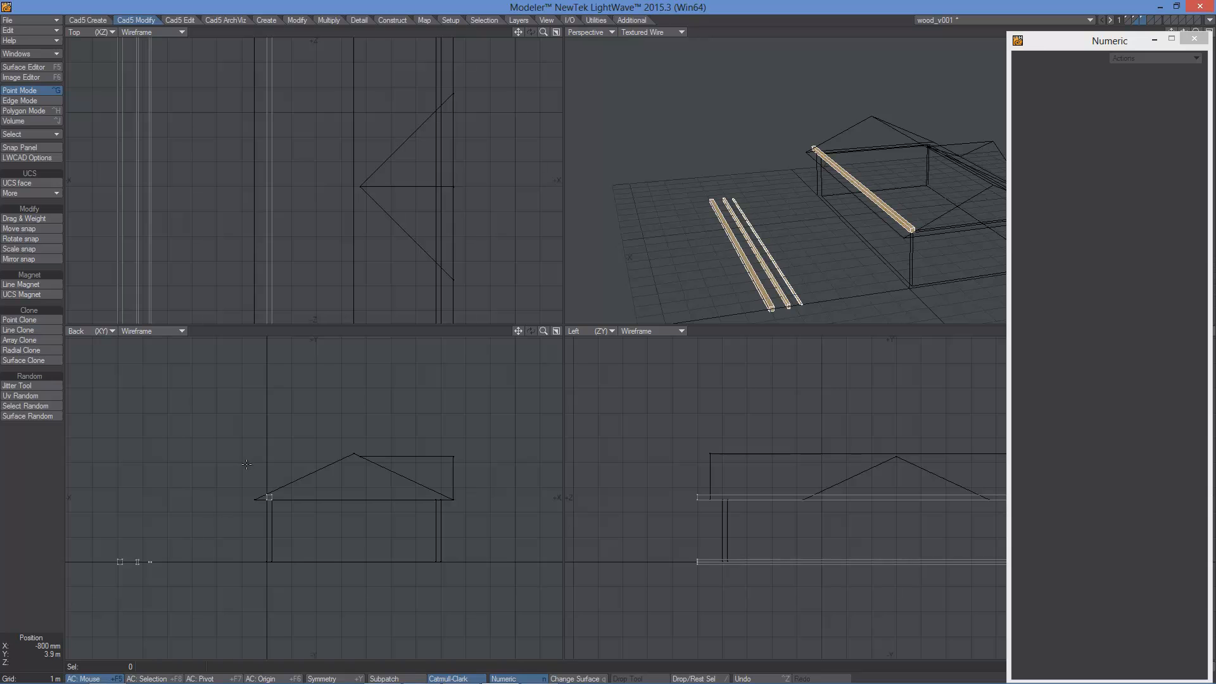
- Select the cloned beam on the wall and move it -500 mm along Z so its end meets the roof edge
key("/")
right_click_drag(262, 466, 196, 466)
key("a")
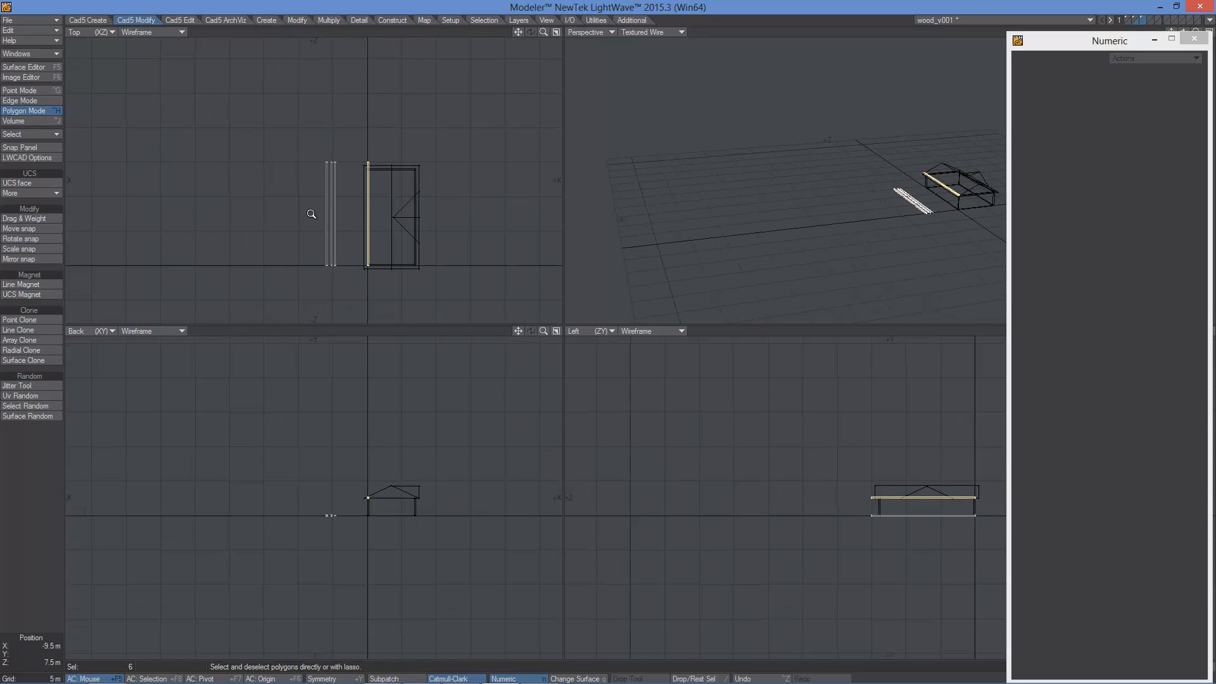
left_click_drag(391, 252, 450, 136, "alt")
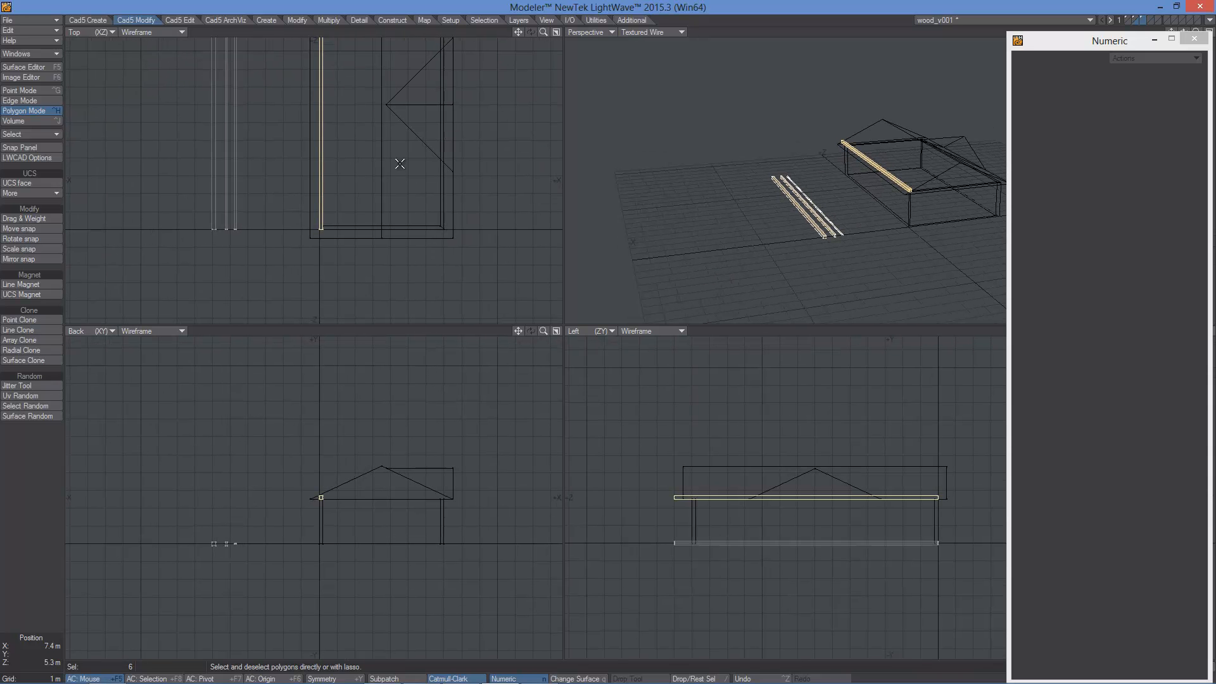
left_click(19, 229)
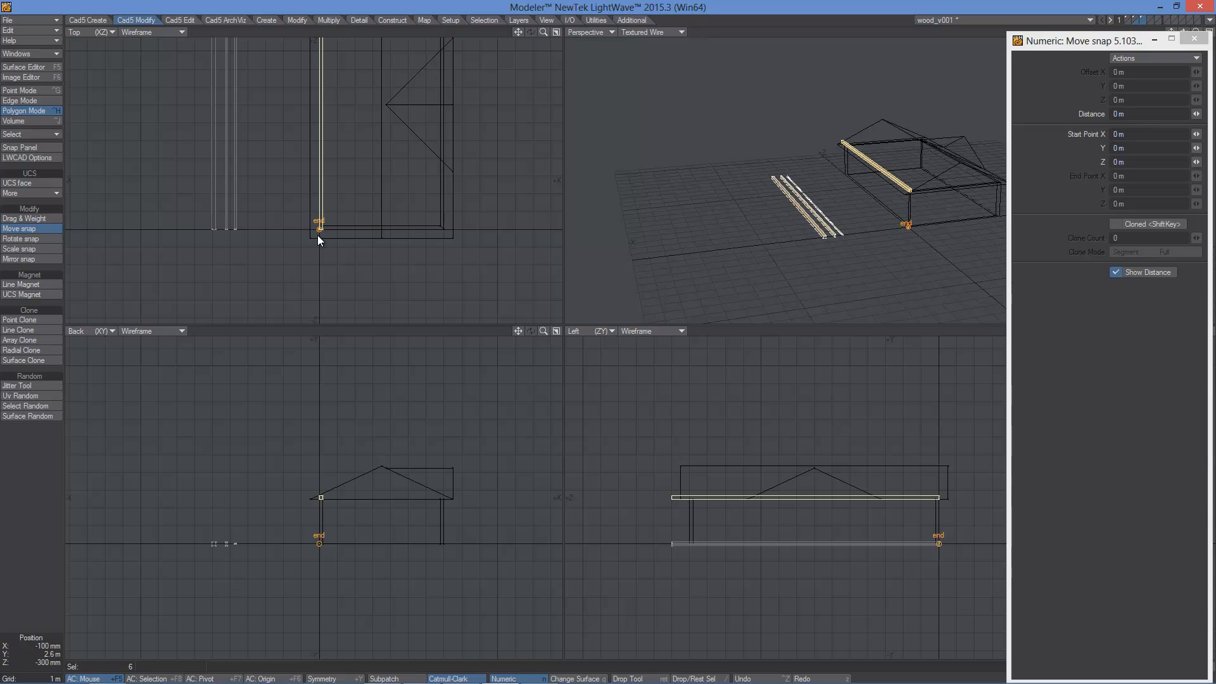
mouse_move(314, 252)
left_mouse_down()
mouse_move(317, 263)
mouse_move(320, 244)
left_mouse_up()
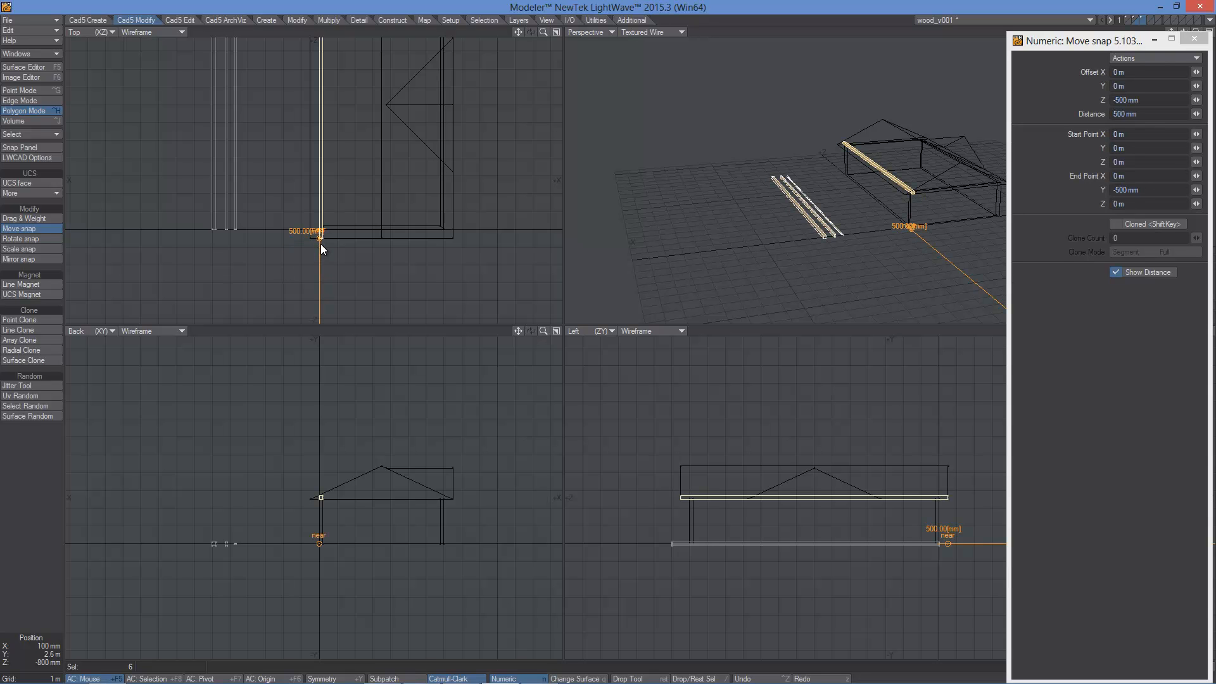
key("Return")
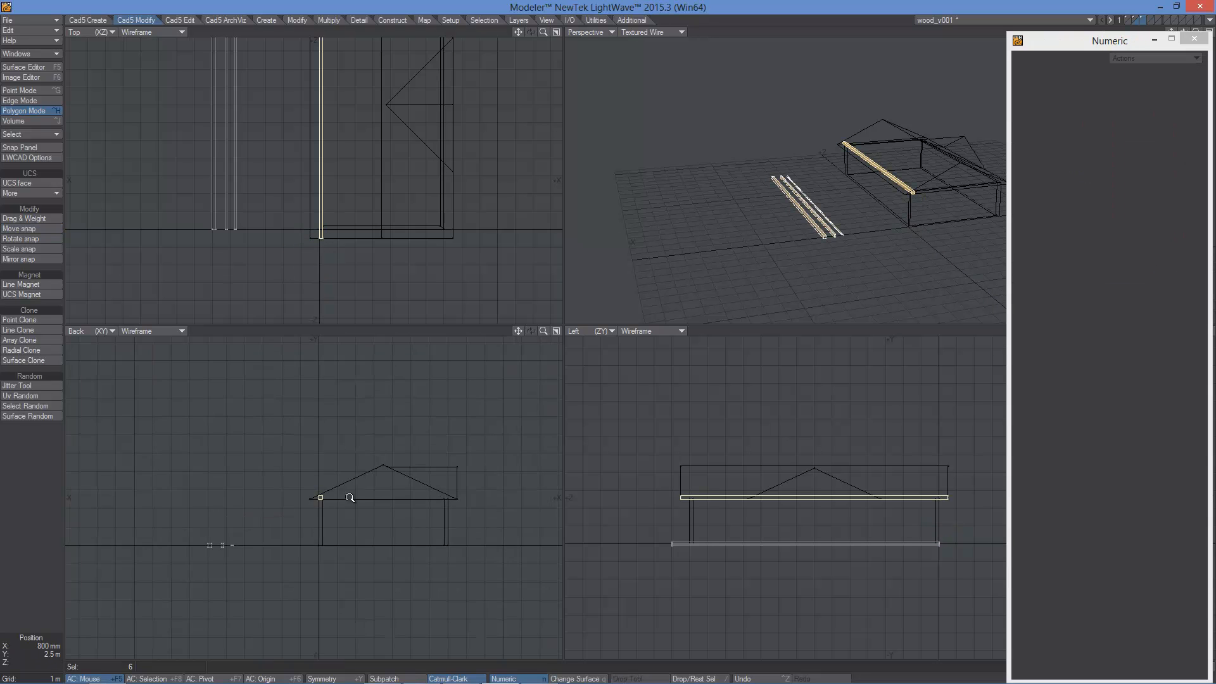
- Clone the wall-top beam up the roof slope with Move snap, offset about 1.93 m in X and 0.9 m in Y
key("g")
left_click_drag(330, 498, 448, 459, "ctrl+alt")
key("g")
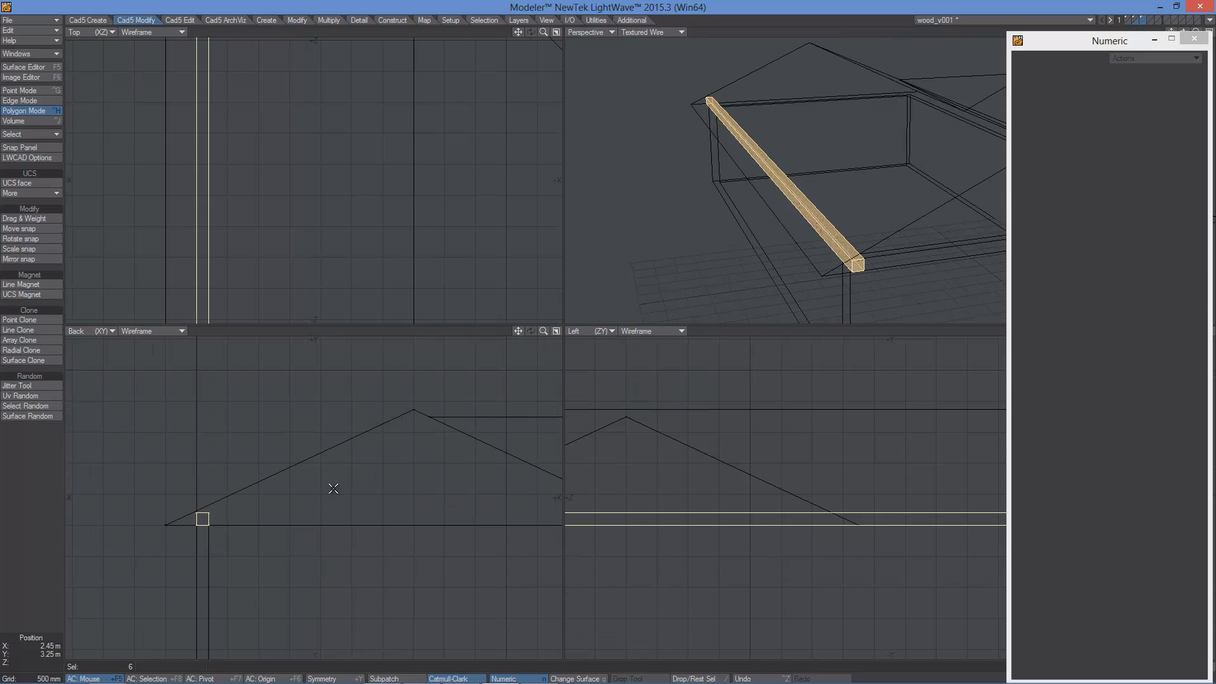
left_click(26, 228)
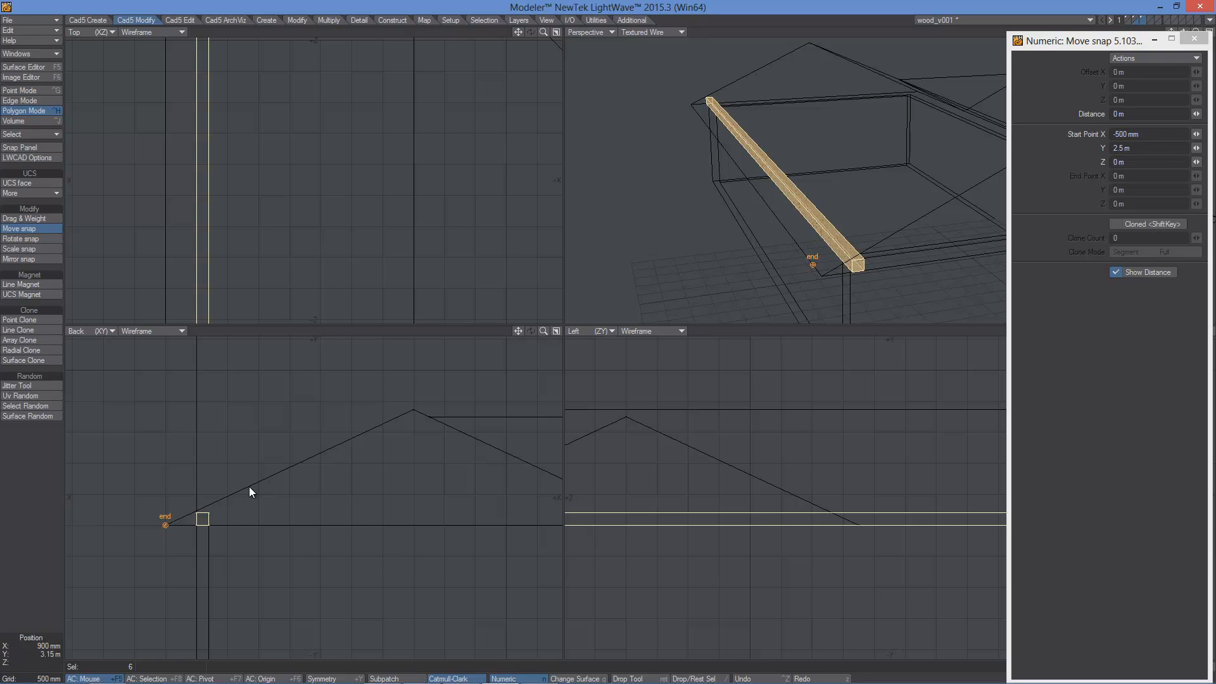
mouse_move(241, 488)
left_mouse_down("shift")
mouse_move(298, 459)
mouse_move(287, 475)
left_mouse_up("shift")
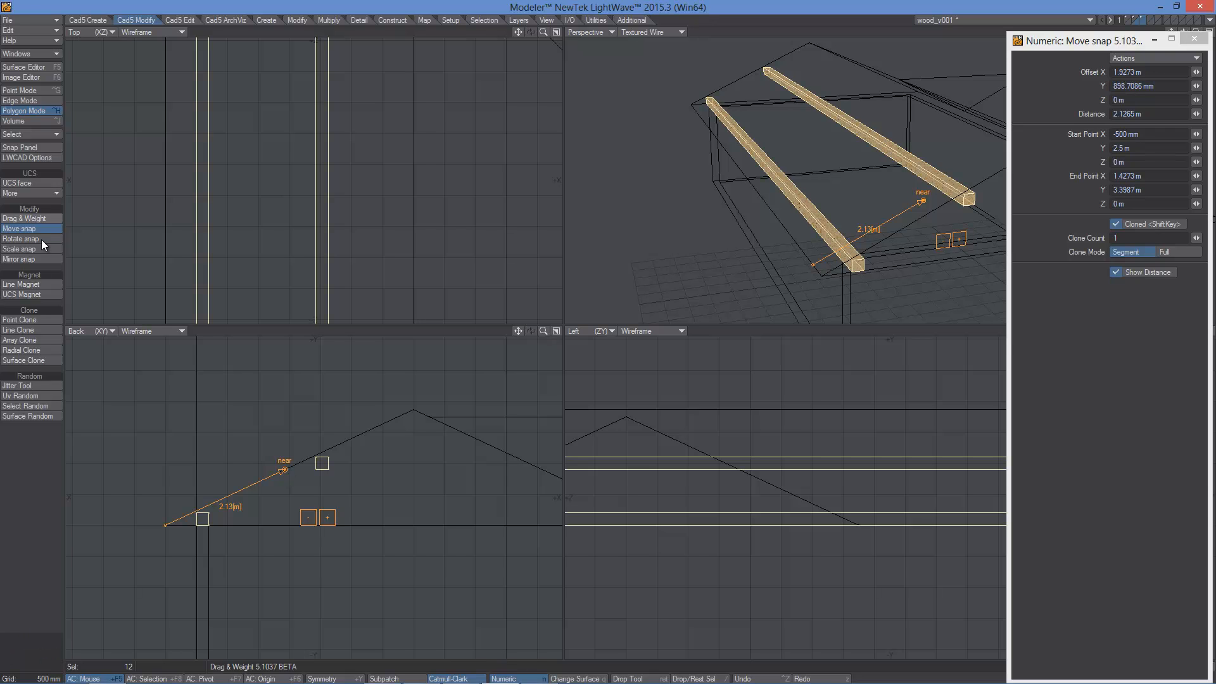
- Mirror both roof beams as clones across the vertical line through the roof ridge
left_click(21, 260)
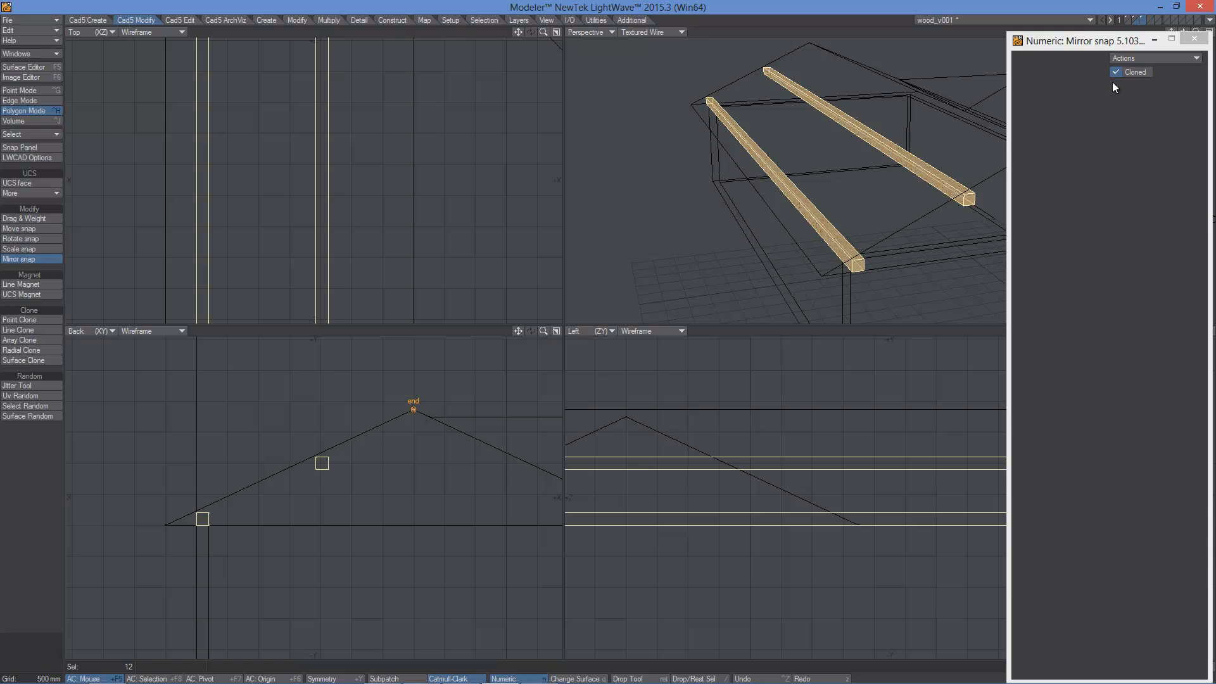
left_click_drag(423, 460, 407, 511)
left_click_drag(452, 420, 384, 423, "ctrl+alt")
left_click_drag(480, 439, 414, 415, "alt")
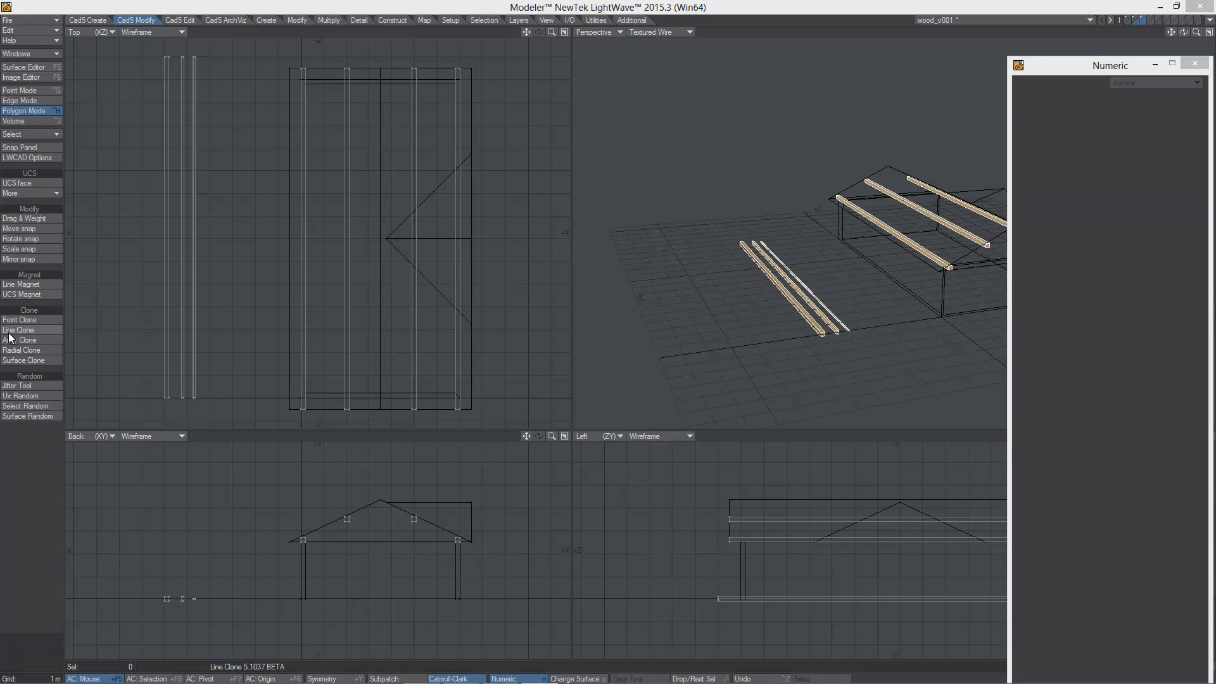
- Select the thickest source beam and use Line Clone to place three upright copies along a freehand path near the side wall
left_click(795, 309)
double_click(797, 310)
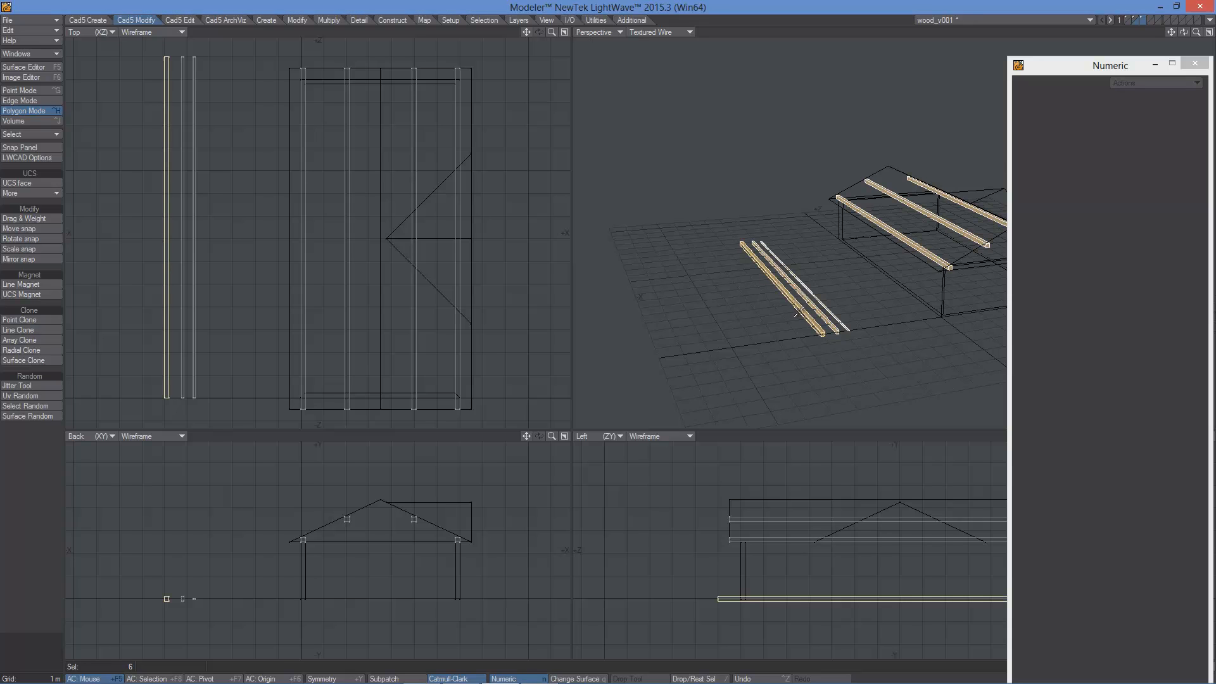
left_click(14, 330)
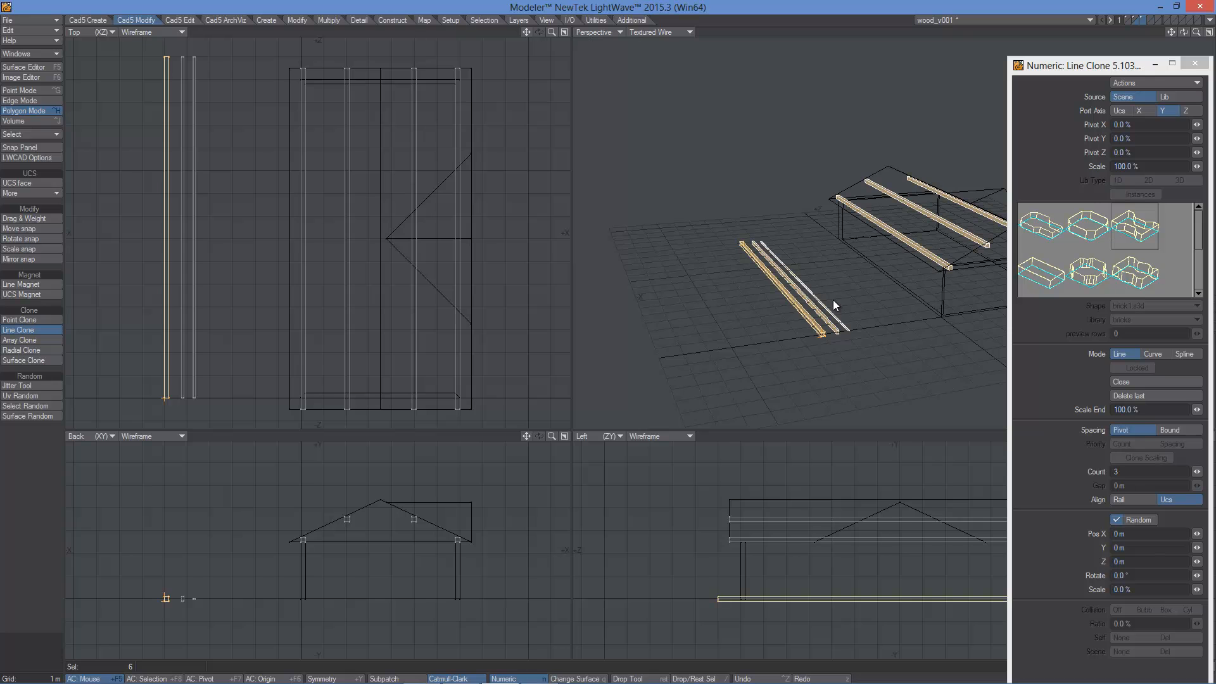
scroll(834, 295, "up", 5)
left_click_drag(790, 284, 781, 296, "alt+shift")
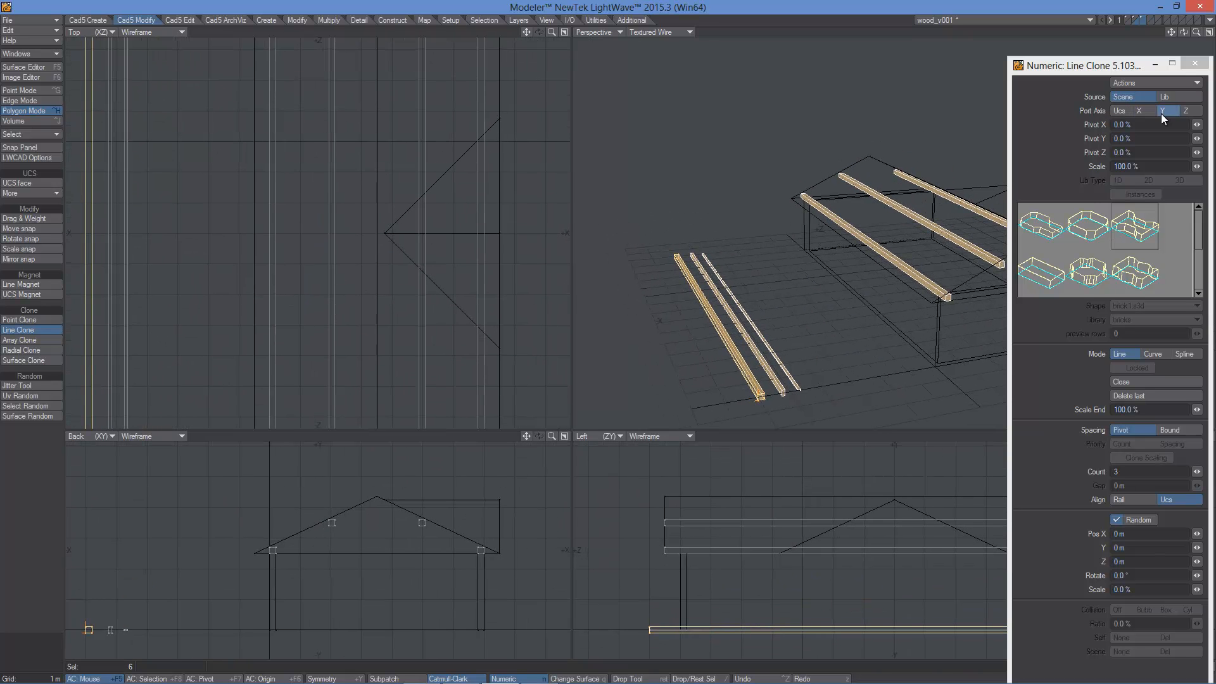
left_click(1120, 111)
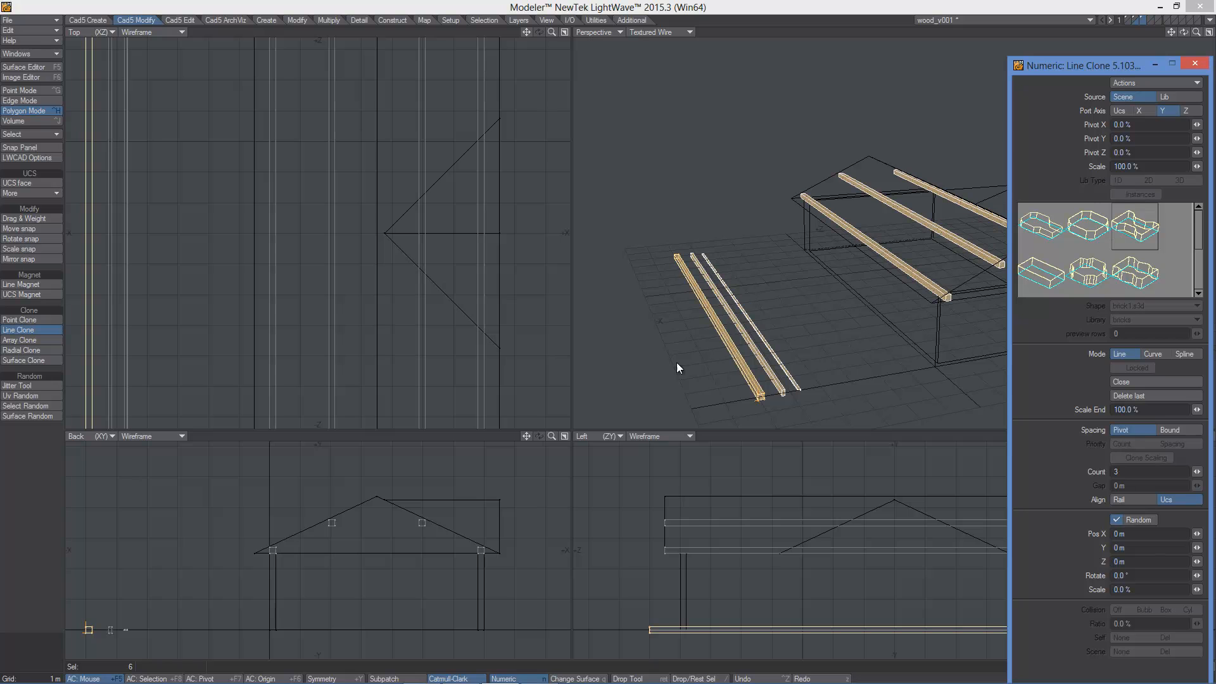
key("a")
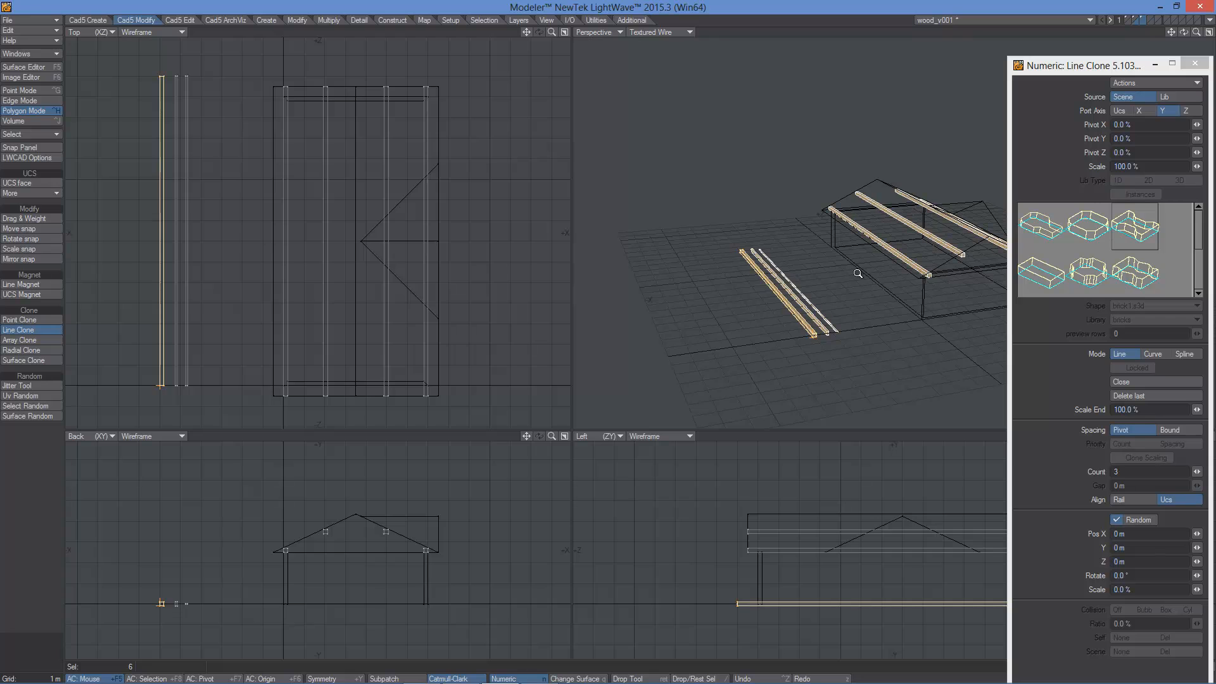
scroll(856, 278, "up", 5)
left_click_drag(897, 260, 865, 263, "alt")
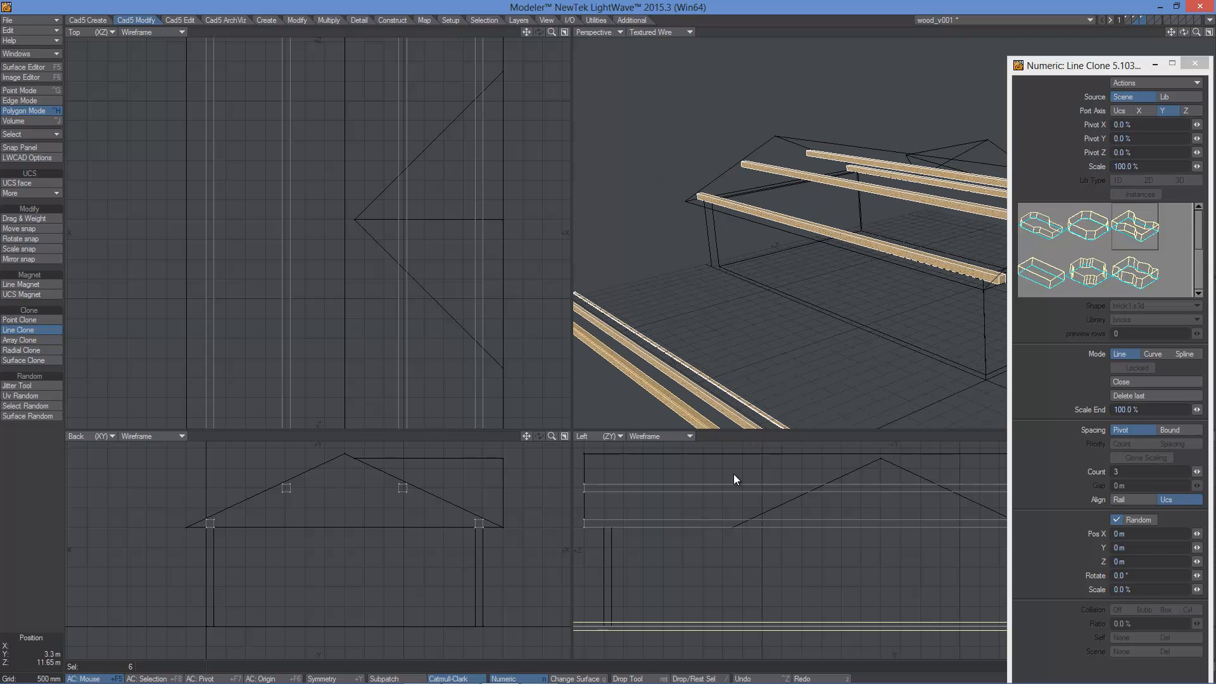
left_click_drag(726, 274, 836, 285, "alt")
left_click(1207, 32)
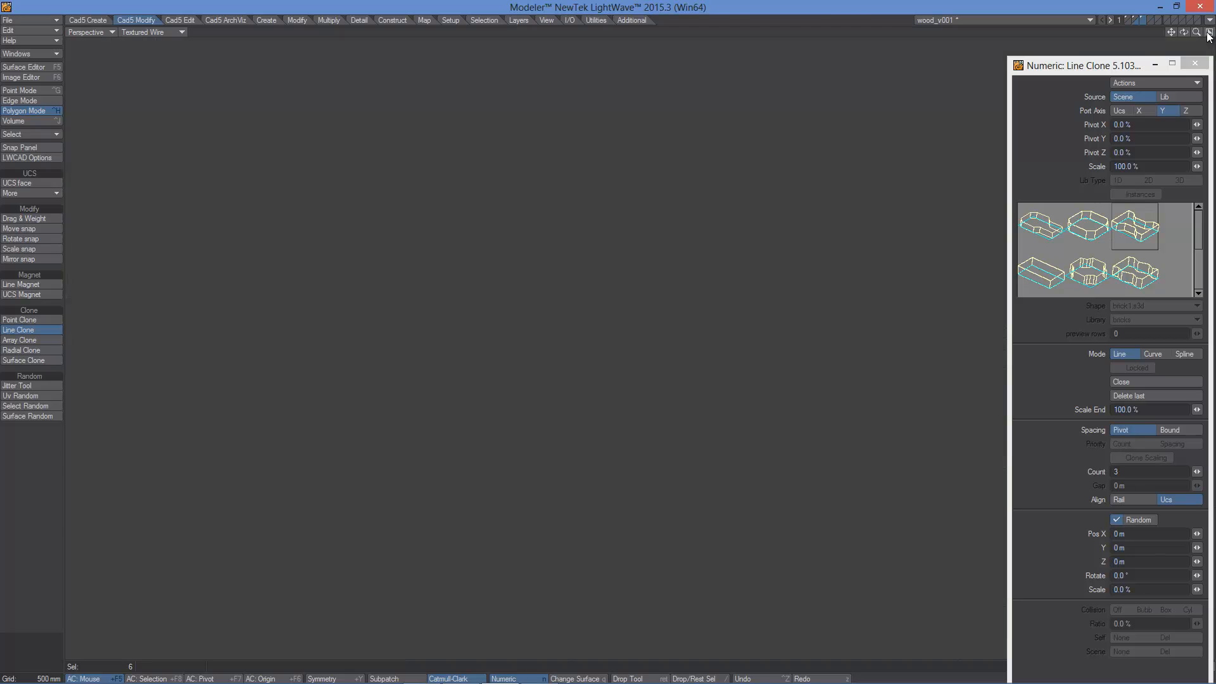
left_click_drag(795, 416, 754, 379, "alt")
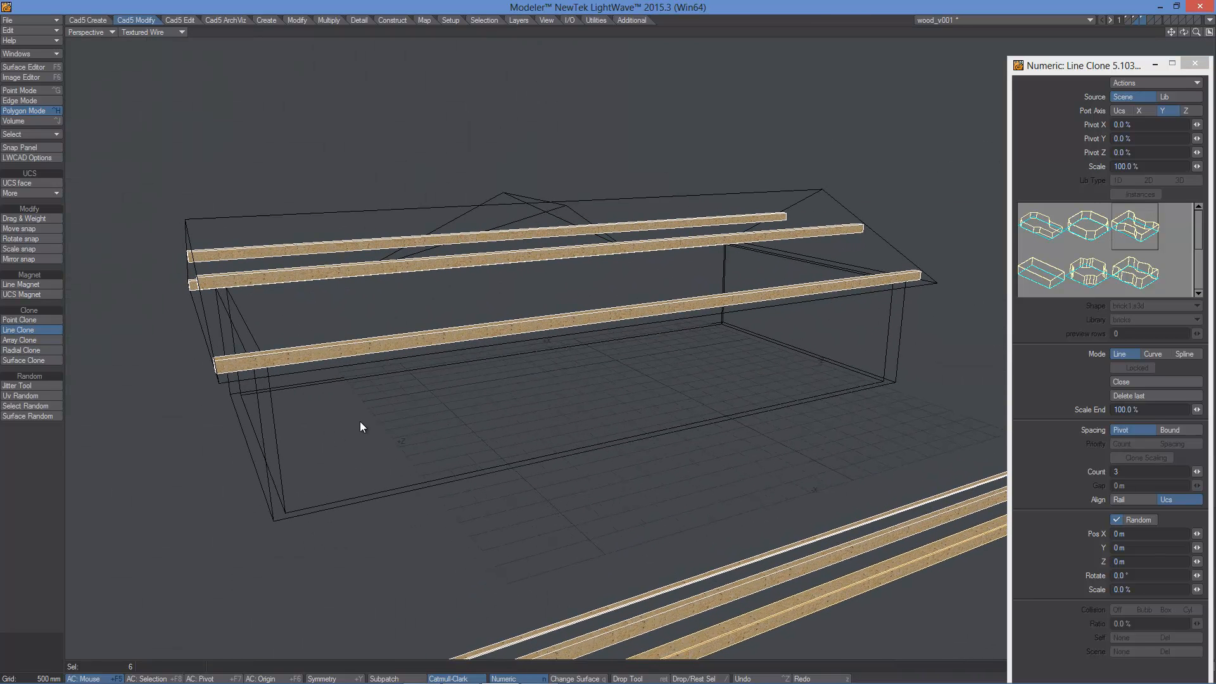
left_click(372, 455)
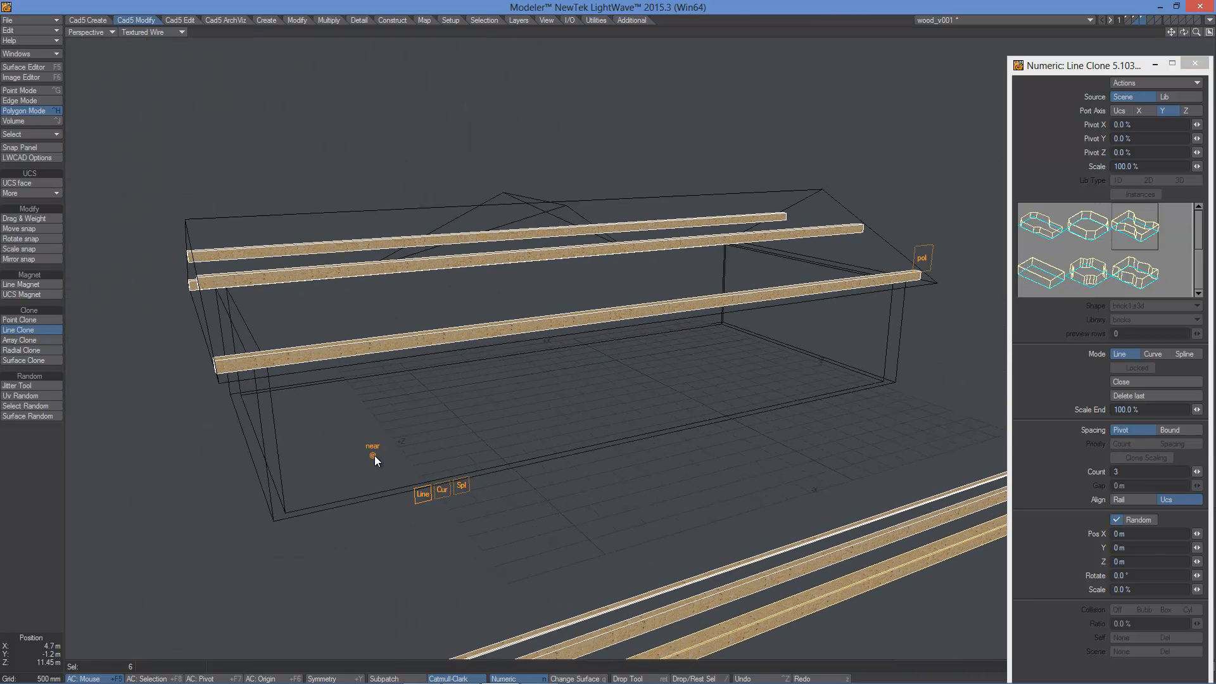
left_click_drag(496, 429, 431, 371, "alt")
left_click_drag(489, 473, 698, 362)
- Lengthen the freehand clone path at its end and set the clone spacing to Bound
mouse_move(761, 461)
left_mouse_down("alt")
mouse_move(745, 437)
mouse_move(557, 412)
left_mouse_up("alt")
left_click_drag(770, 433, 690, 421, "alt")
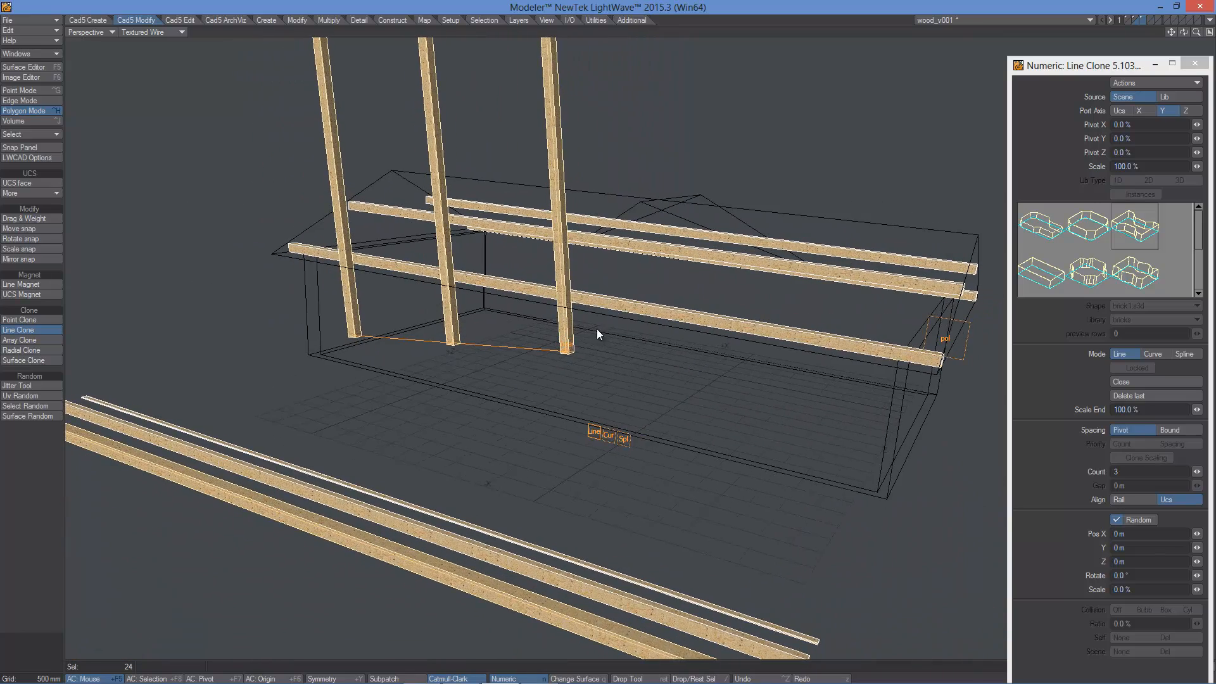
left_click_drag(572, 340, 577, 326, "alt")
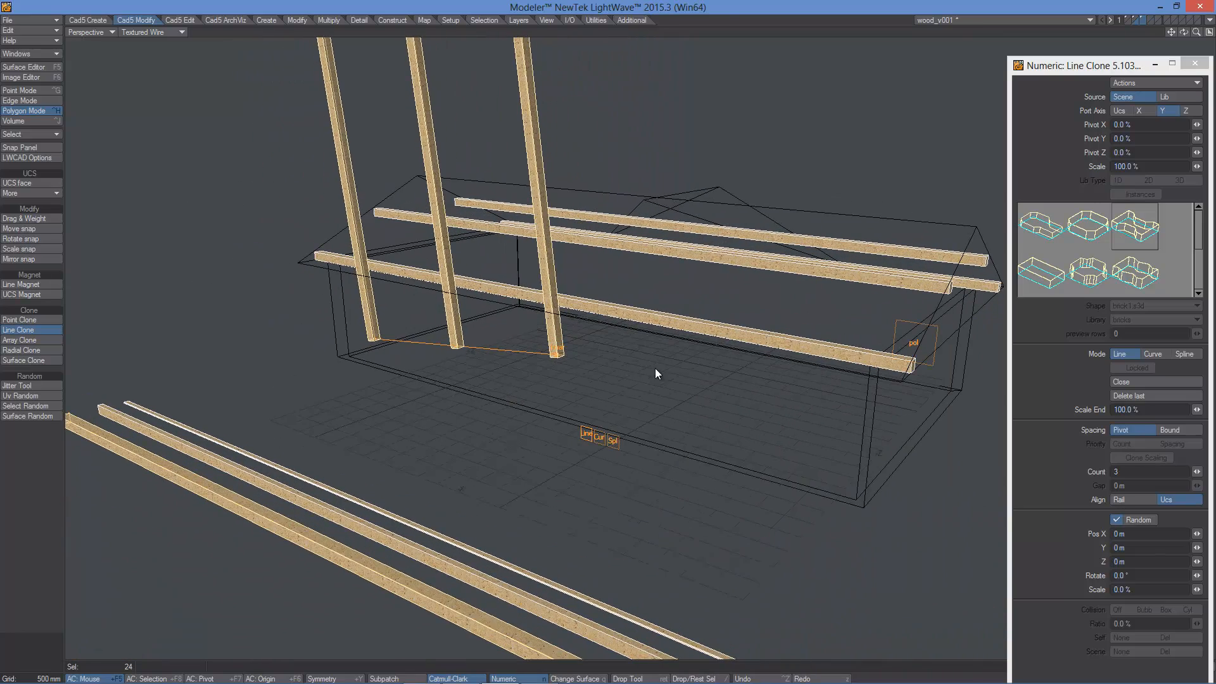
mouse_move(540, 367)
left_mouse_down()
mouse_move(558, 358)
mouse_move(666, 384)
mouse_move(594, 373)
mouse_move(613, 373)
left_mouse_up()
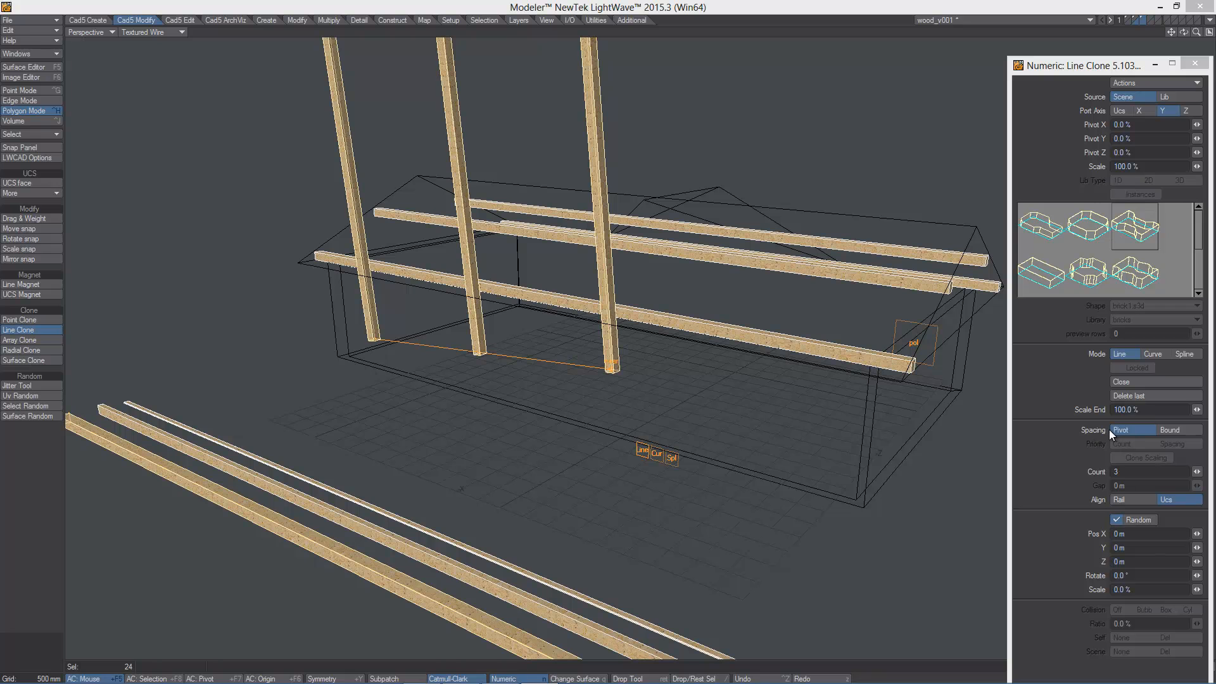
left_click(1172, 428)
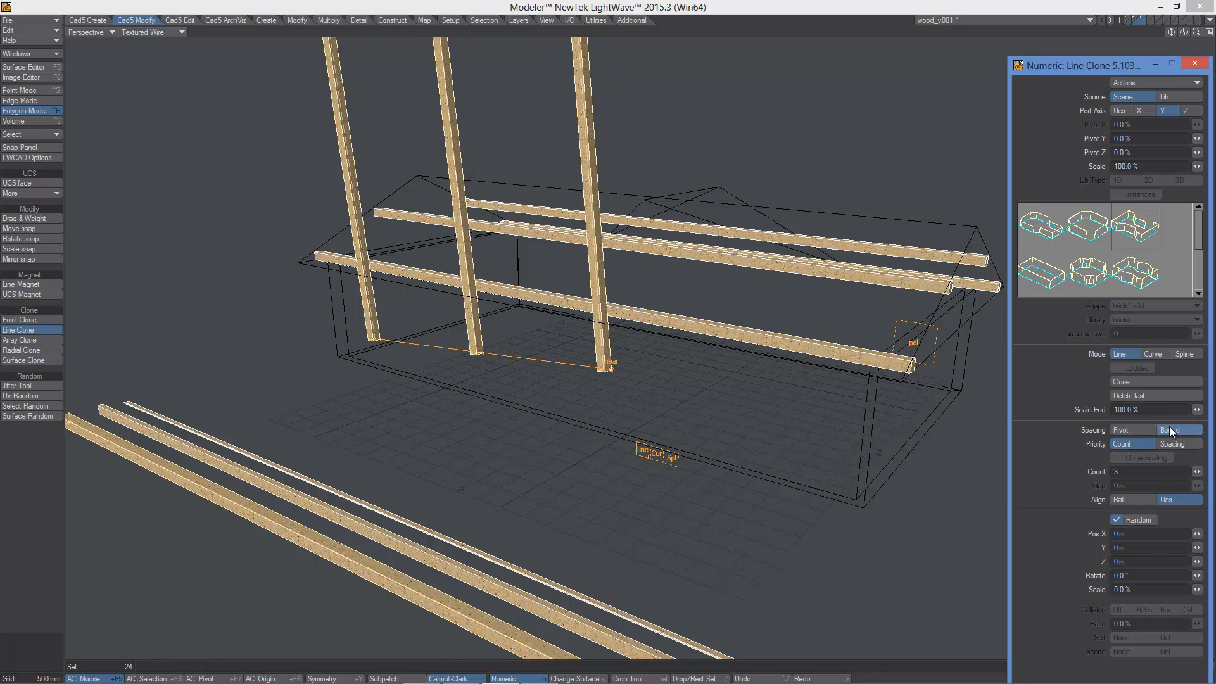
- Stretch the clone path along the full base of the side wall and set the clone count to 7
left_click_drag(378, 349, 336, 361)
mouse_move(538, 390)
left_mouse_down("alt")
mouse_move(614, 385)
mouse_move(605, 398)
mouse_move(879, 468)
mouse_move(900, 491)
mouse_move(800, 353)
mouse_move(773, 366)
mouse_move(1075, 366)
left_mouse_up("alt")
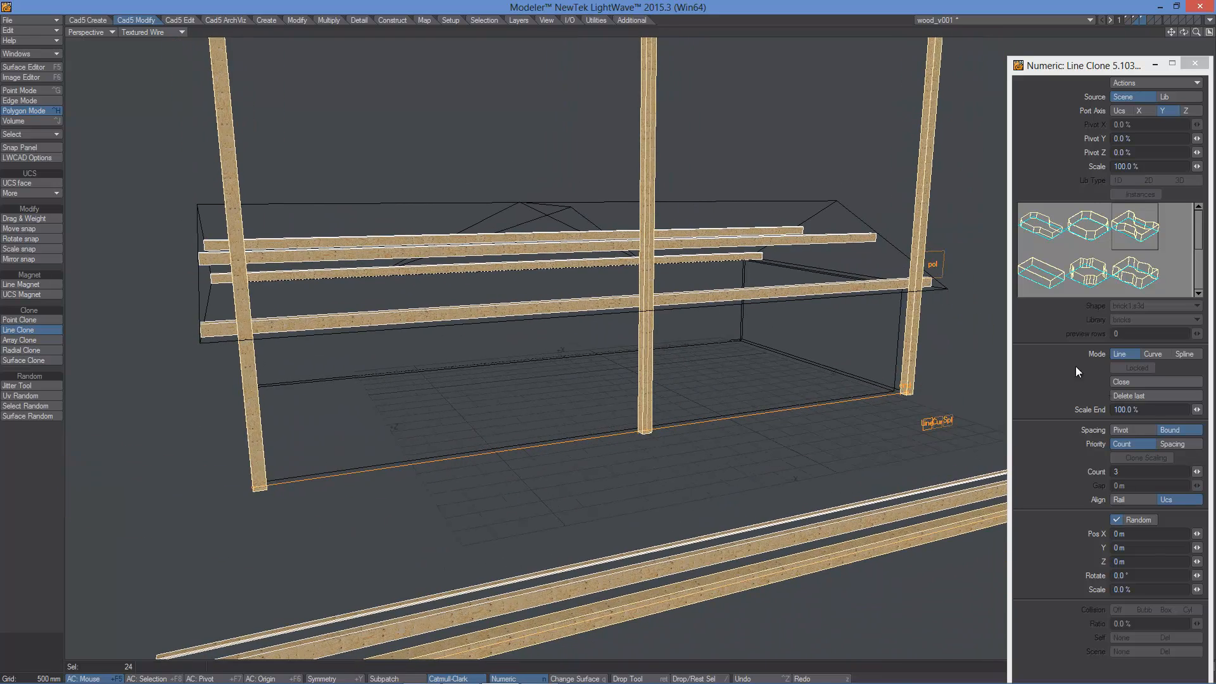
left_click(1134, 471)
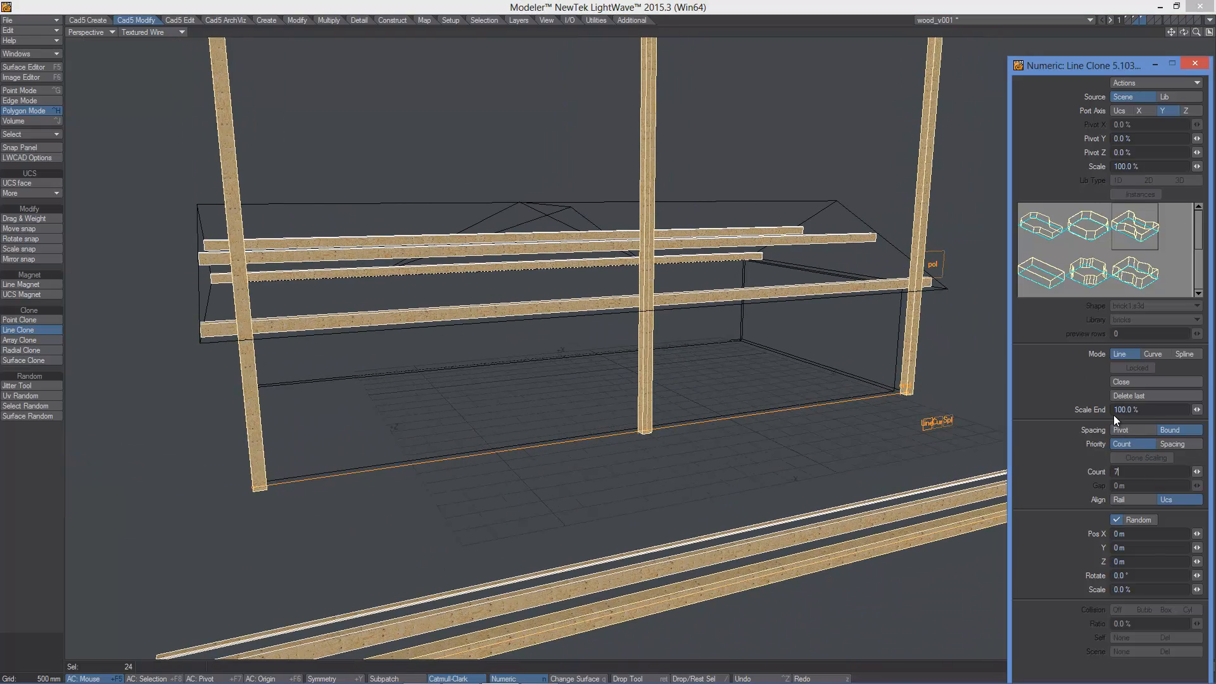
key("Return")
- Set the clones' Pivot Z to 100% to shift the row of posts relative to the wall line
mouse_move(918, 380)
left_mouse_down("alt")
mouse_move(824, 261)
mouse_move(597, 217)
left_mouse_up("alt")
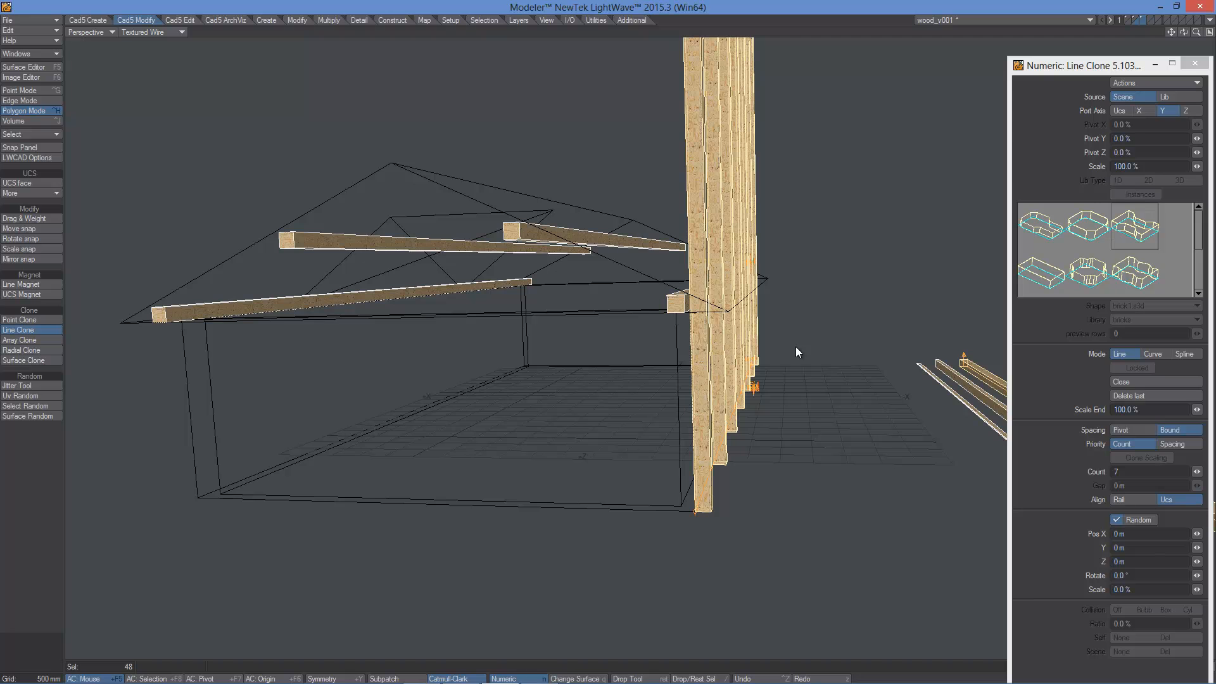
left_click_drag(757, 330, 724, 304, "alt")
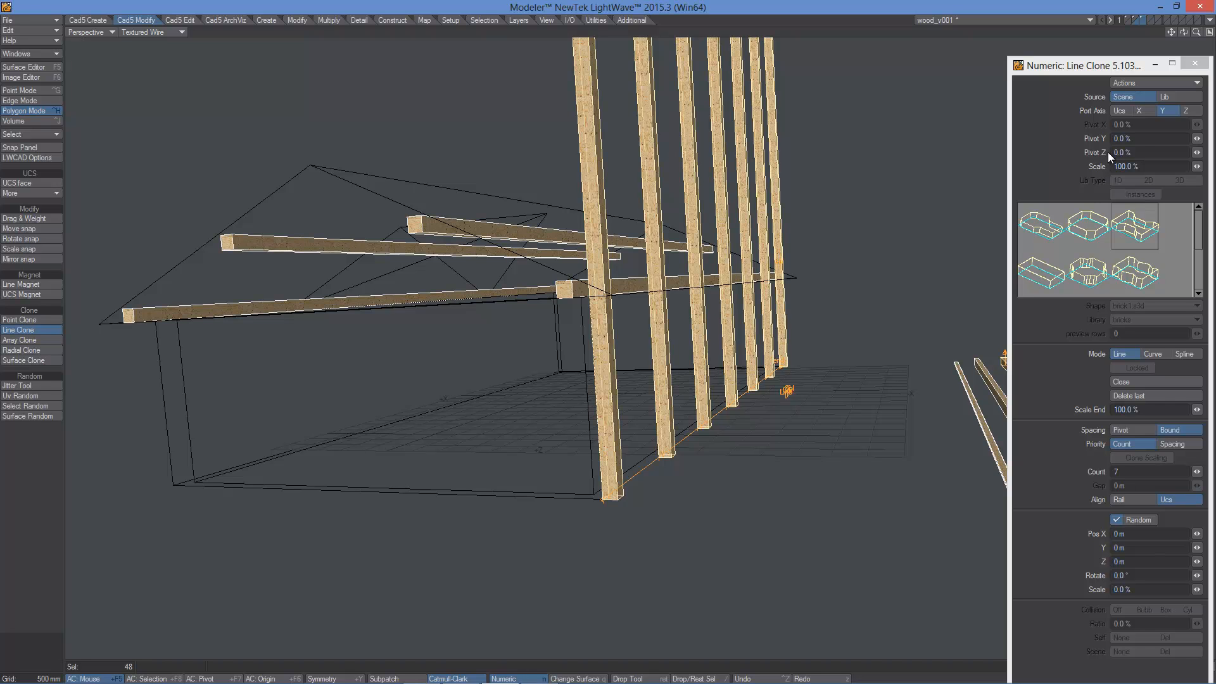
left_click(1138, 153)
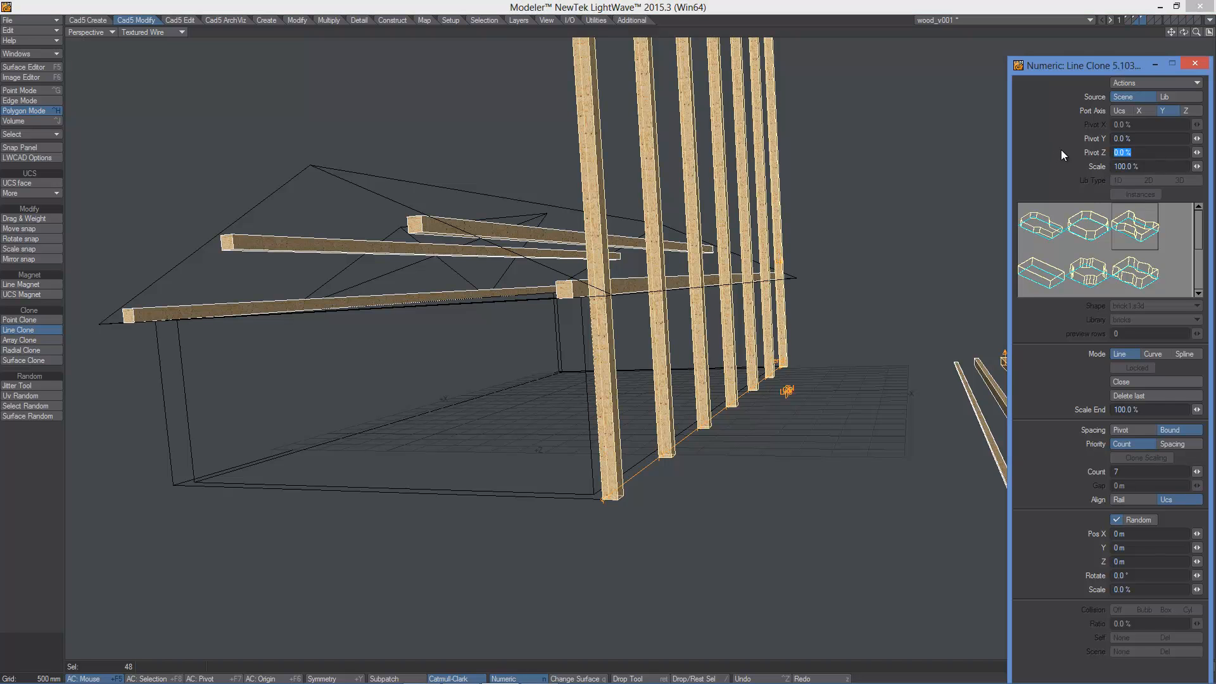
type("100")
key("Tab")
- Line-clone a second row of seven upright posts along the base of the opposite side wall
left_click_drag(760, 294, 612, 272, "alt")
mouse_move(847, 276)
left_mouse_down("alt")
mouse_move(644, 302)
mouse_move(623, 428)
mouse_move(514, 488)
mouse_move(483, 573)
left_mouse_up("alt")
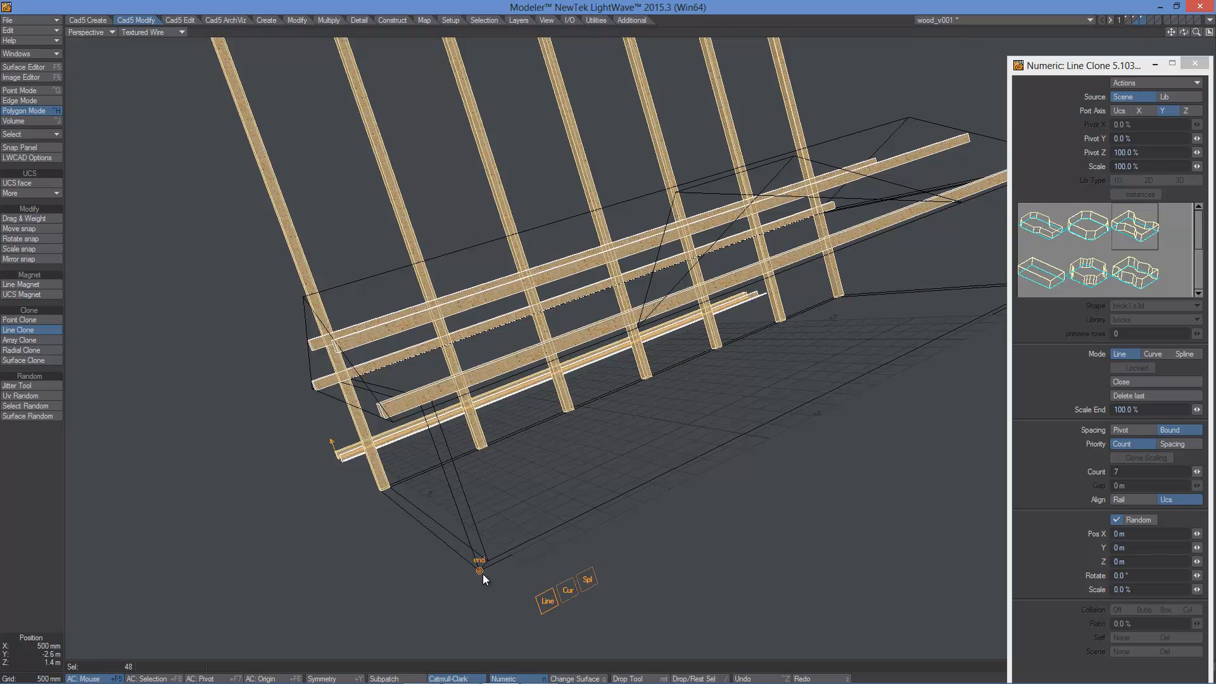
mouse_move(727, 410)
left_mouse_down("alt")
mouse_move(722, 355)
mouse_move(818, 405)
mouse_move(777, 378)
mouse_move(804, 374)
left_mouse_up("alt")
left_click_drag(704, 518, 746, 332, "alt")
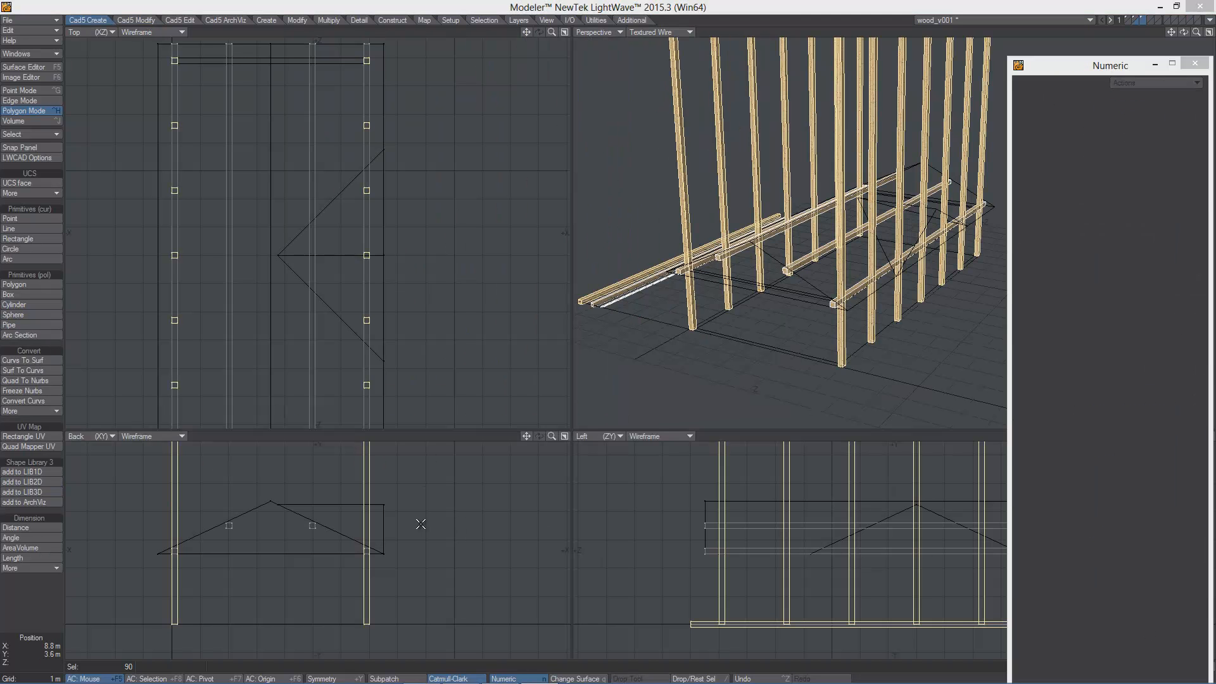
- Cut off the posts above wall height with a subtracting Box about 11.6 m wide and 11.3 m high
left_click(15, 297)
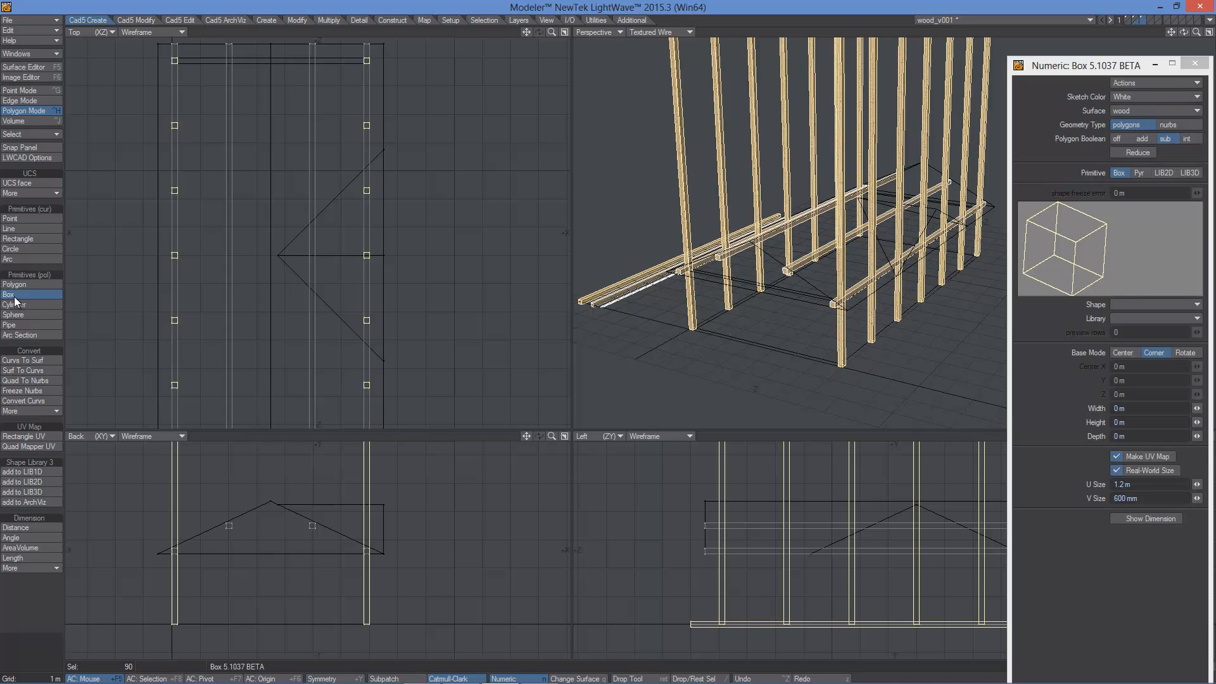
left_click_drag(460, 554, 133, 464)
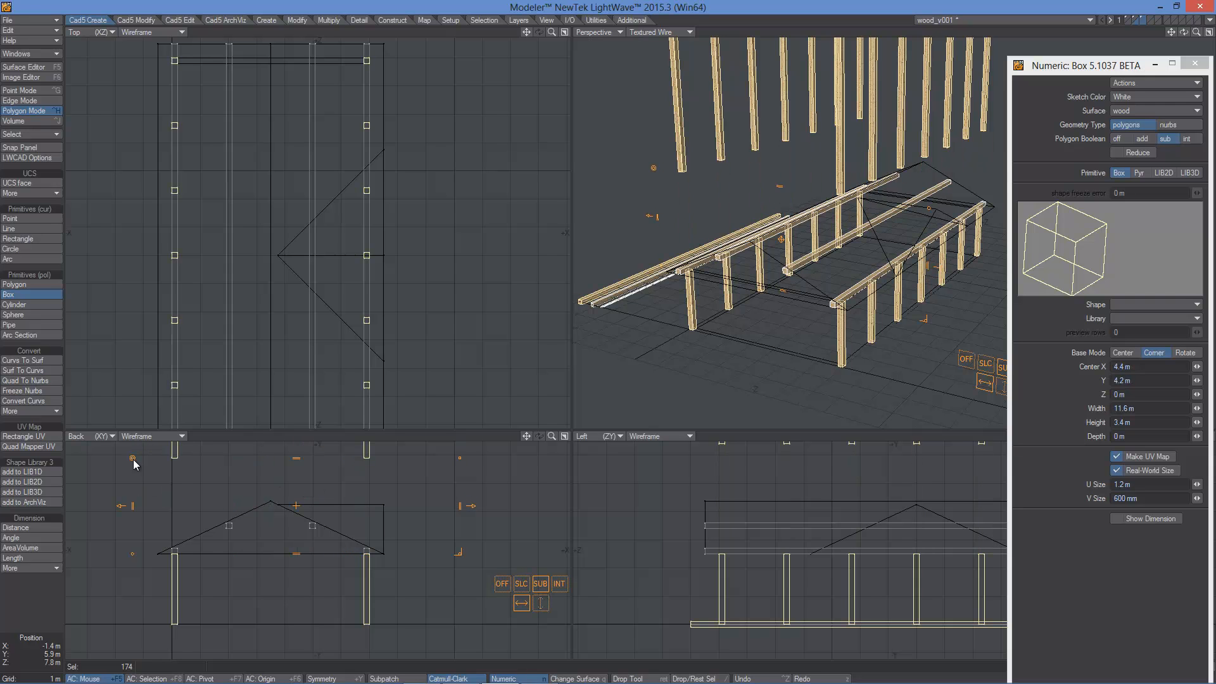
left_click_drag(296, 458, 310, 243)
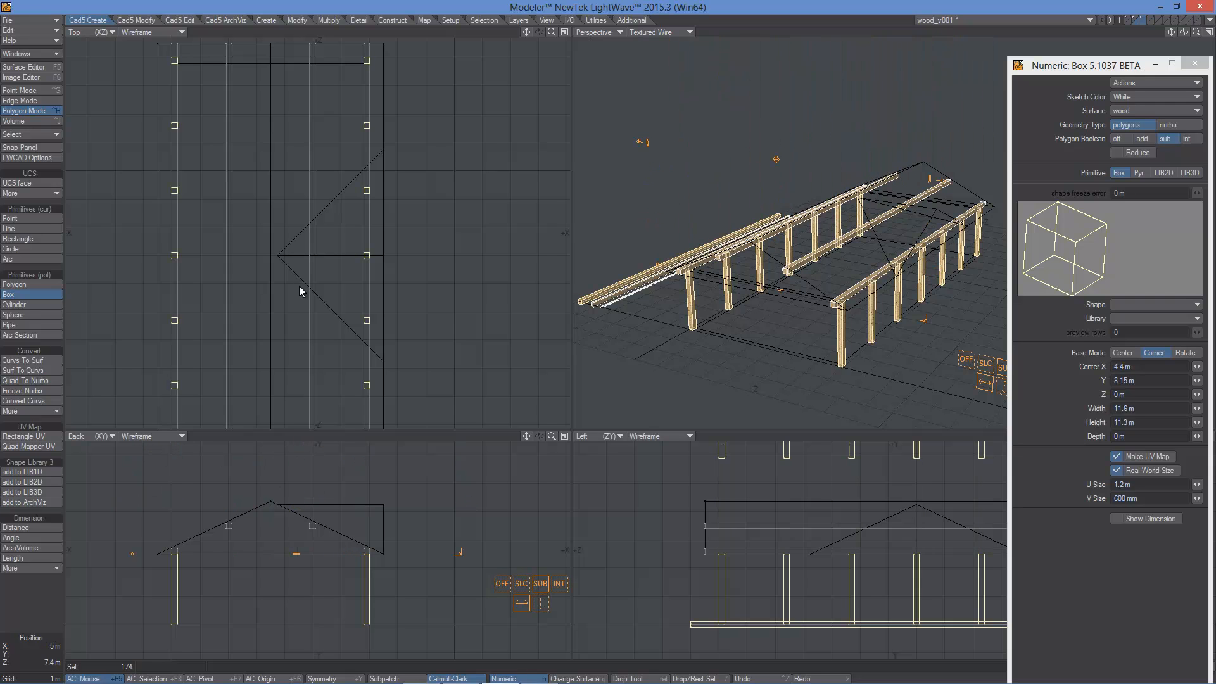
left_click_drag(296, 554, 362, 553)
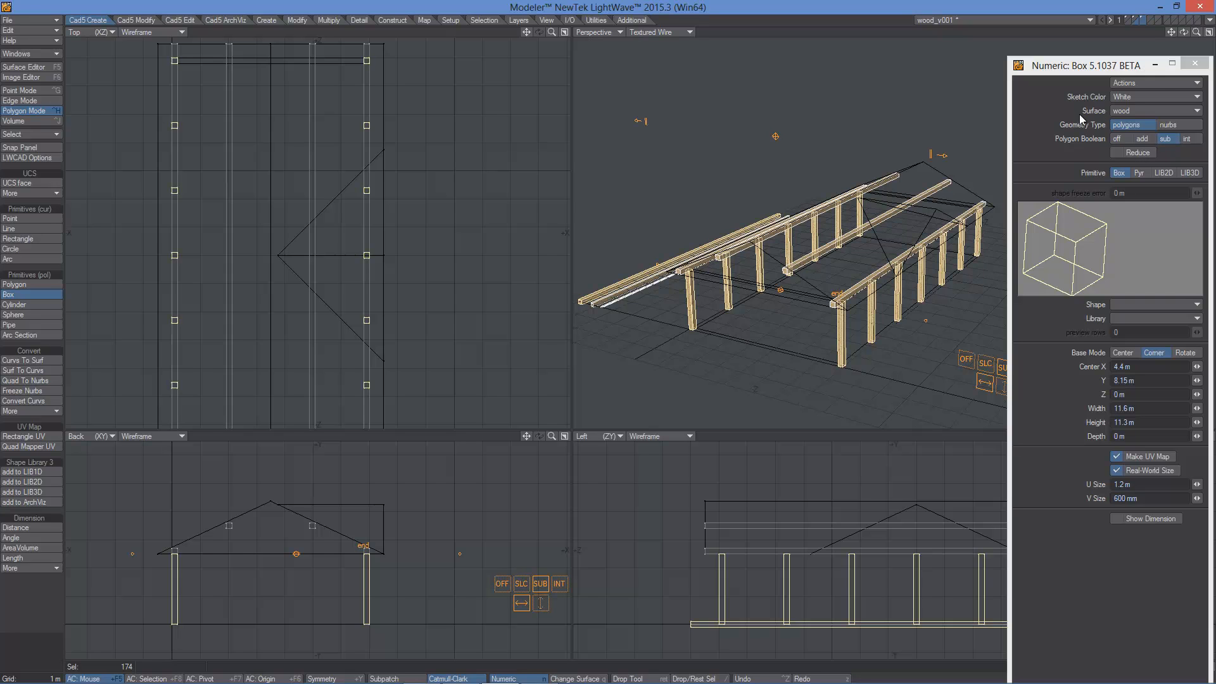
left_click(1130, 109)
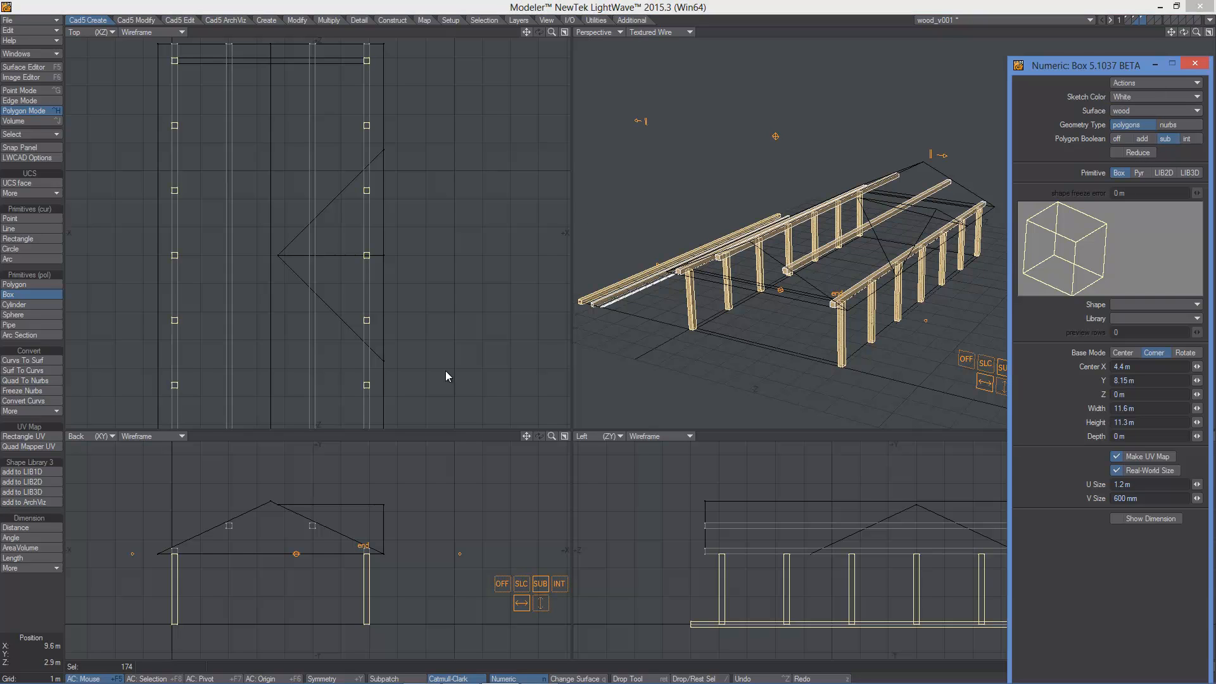
right_click(445, 503)
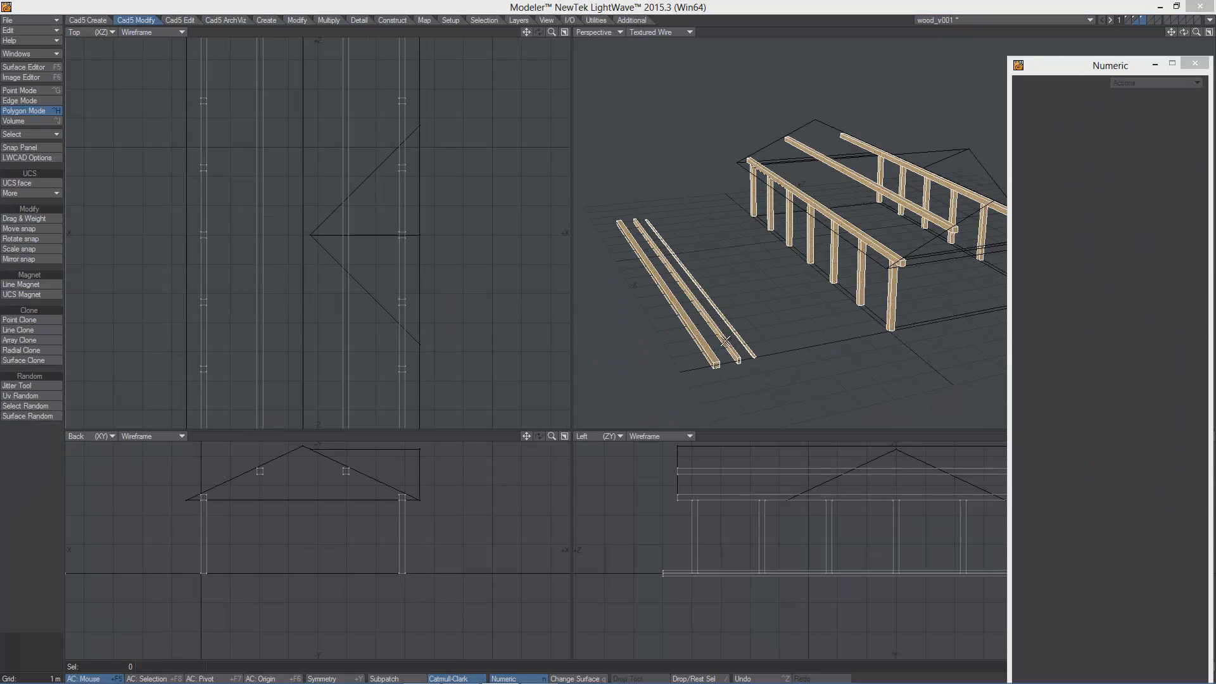
- Select the medium source beam and line-clone it along the lower roof edge as seven rafters following the roof slope
left_click(728, 345)
key("]")
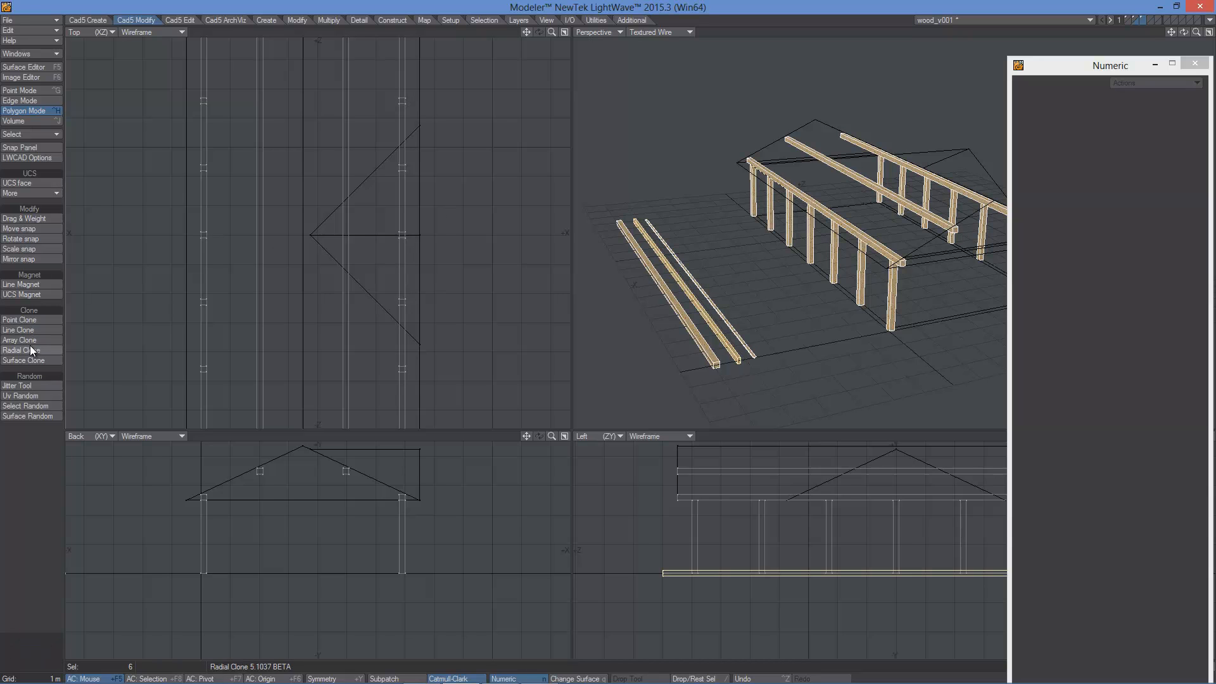
left_click(18, 329)
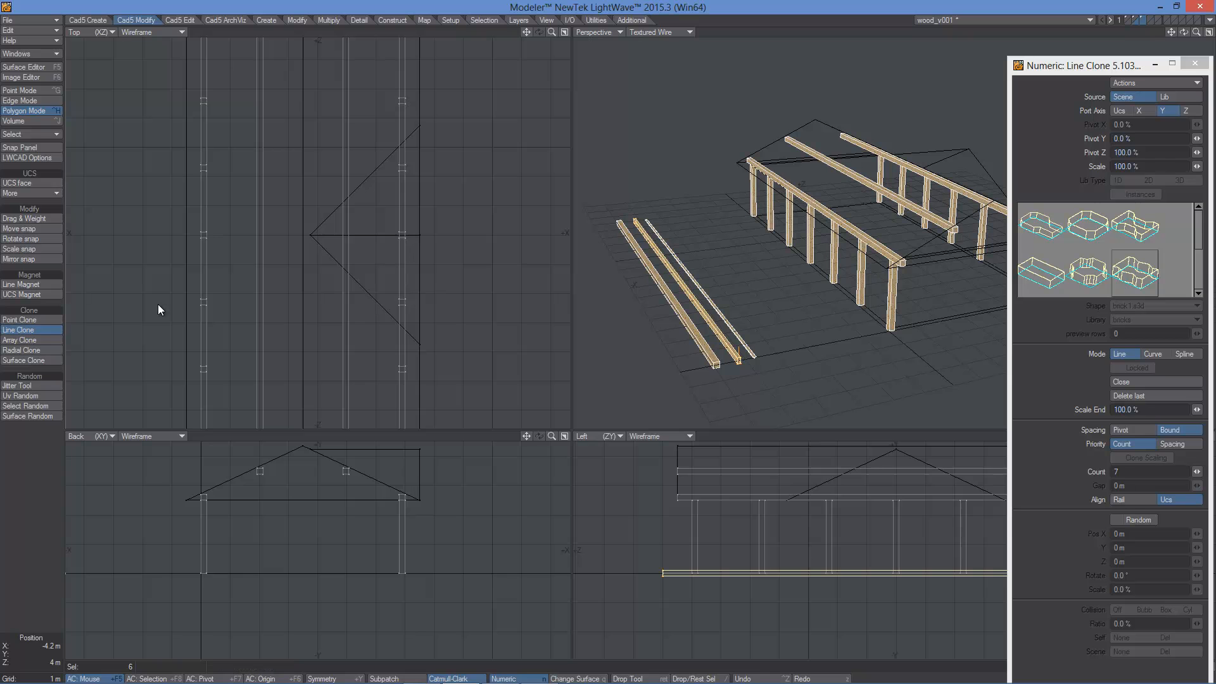
left_click(1208, 32)
left_click_drag(604, 437, 930, 406, "alt")
left_click_drag(771, 267, 709, 280, "alt")
left_click_drag(700, 329, 816, 362, "ctrl+alt")
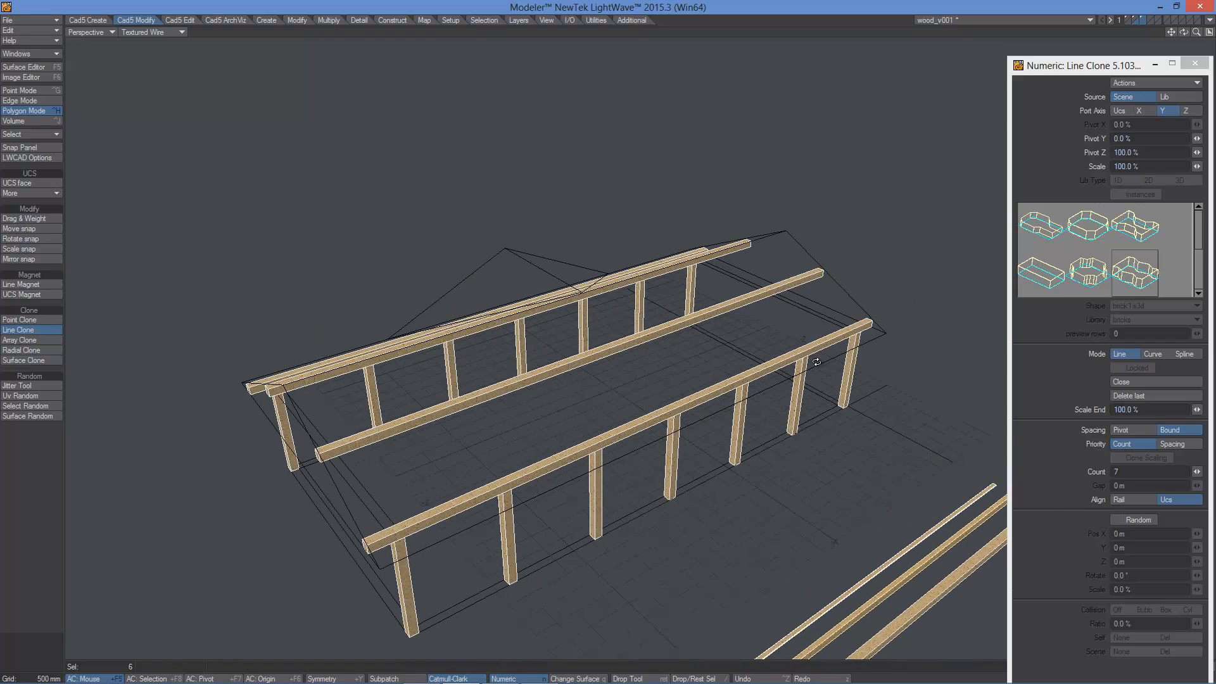
mouse_move(381, 568)
left_mouse_down()
mouse_move(532, 440)
mouse_move(777, 342)
mouse_move(885, 341)
mouse_move(869, 337)
left_mouse_up()
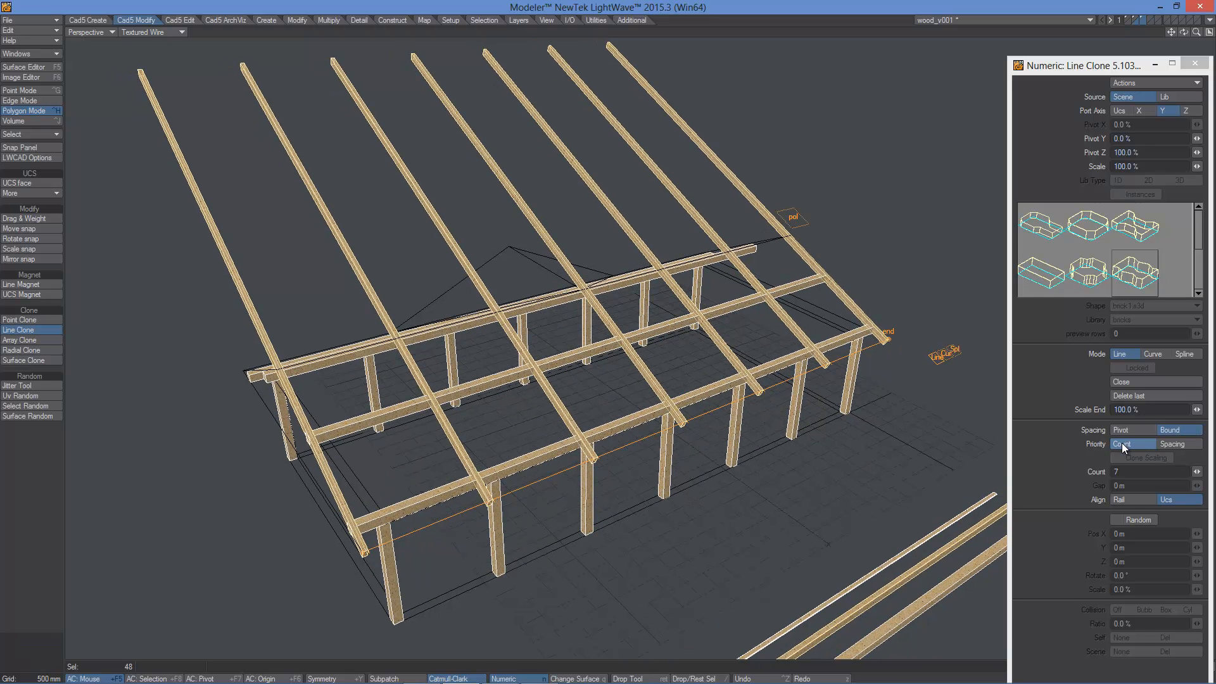
- Set the rafter clone count to 13 and check the rafters' lower ends against the roof edge in the Back view
left_click_drag(1134, 475, 1108, 476)
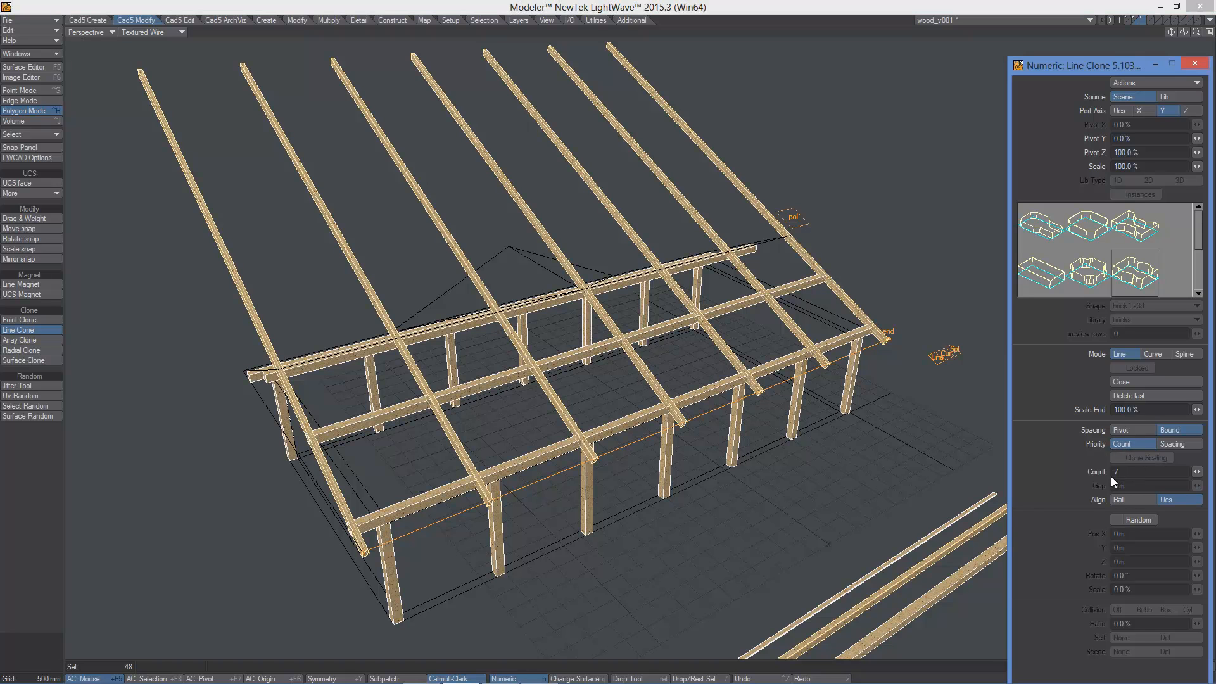
type("13")
key("Return")
left_click_drag(1183, 32, 1214, 27)
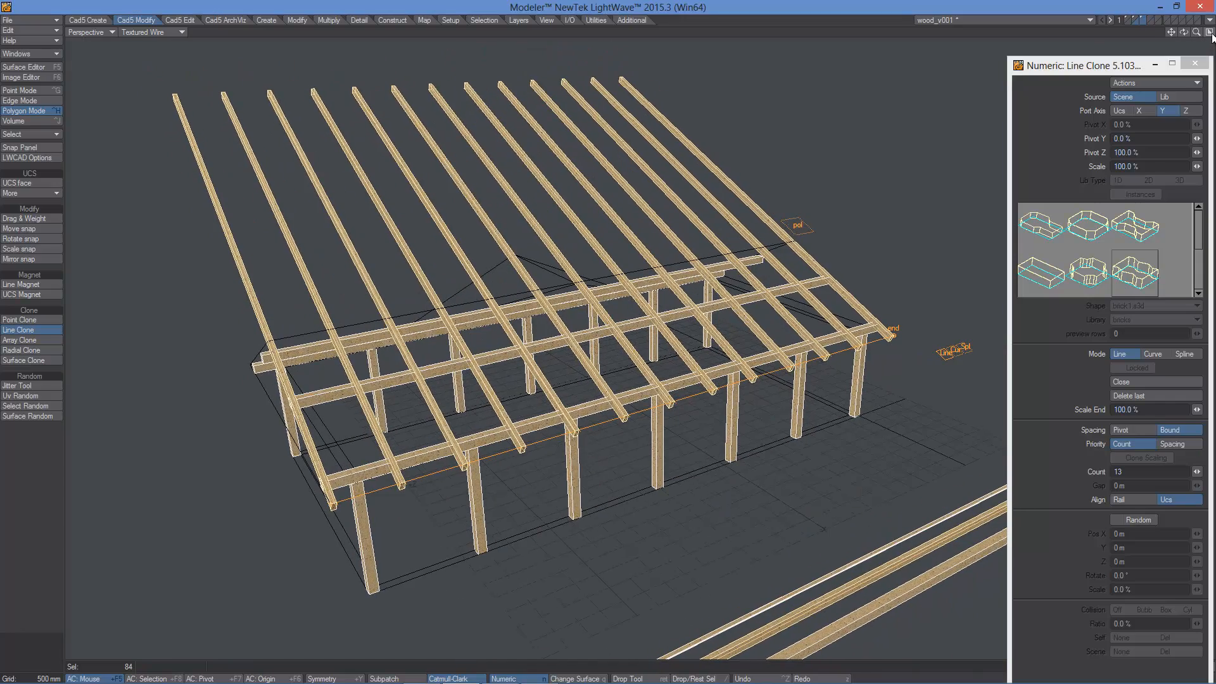
left_click(1210, 34)
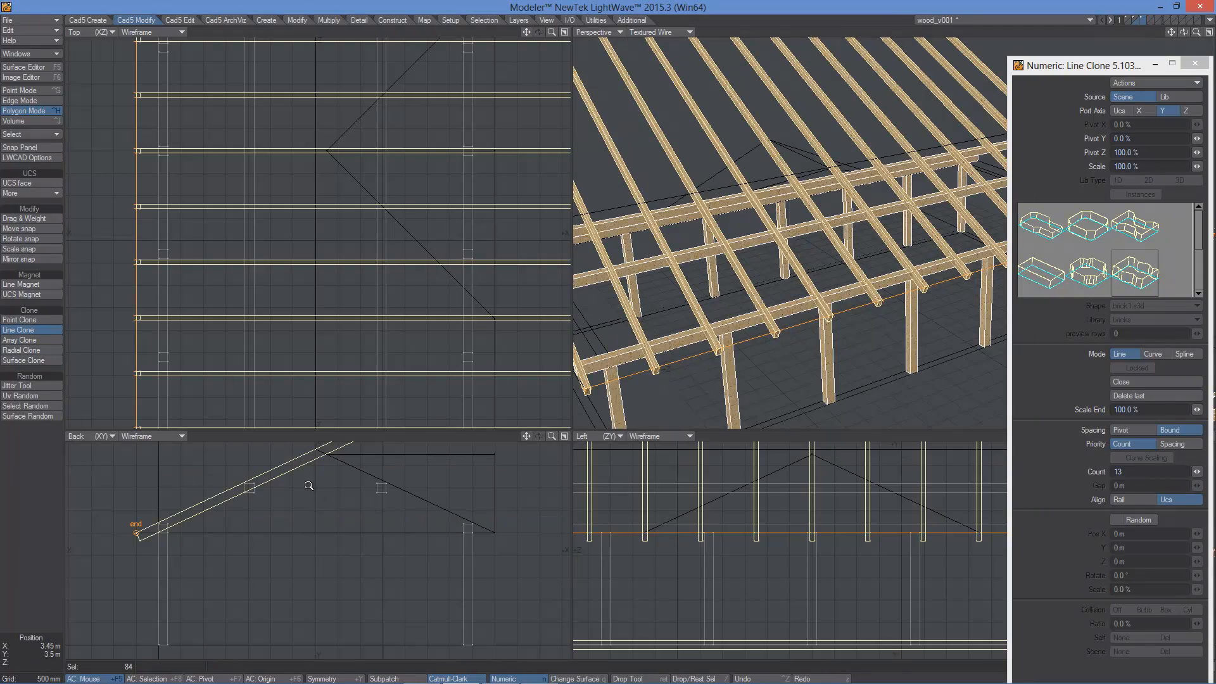
scroll(317, 488, "up", 3)
left_click_drag(191, 511, 327, 532, "alt")
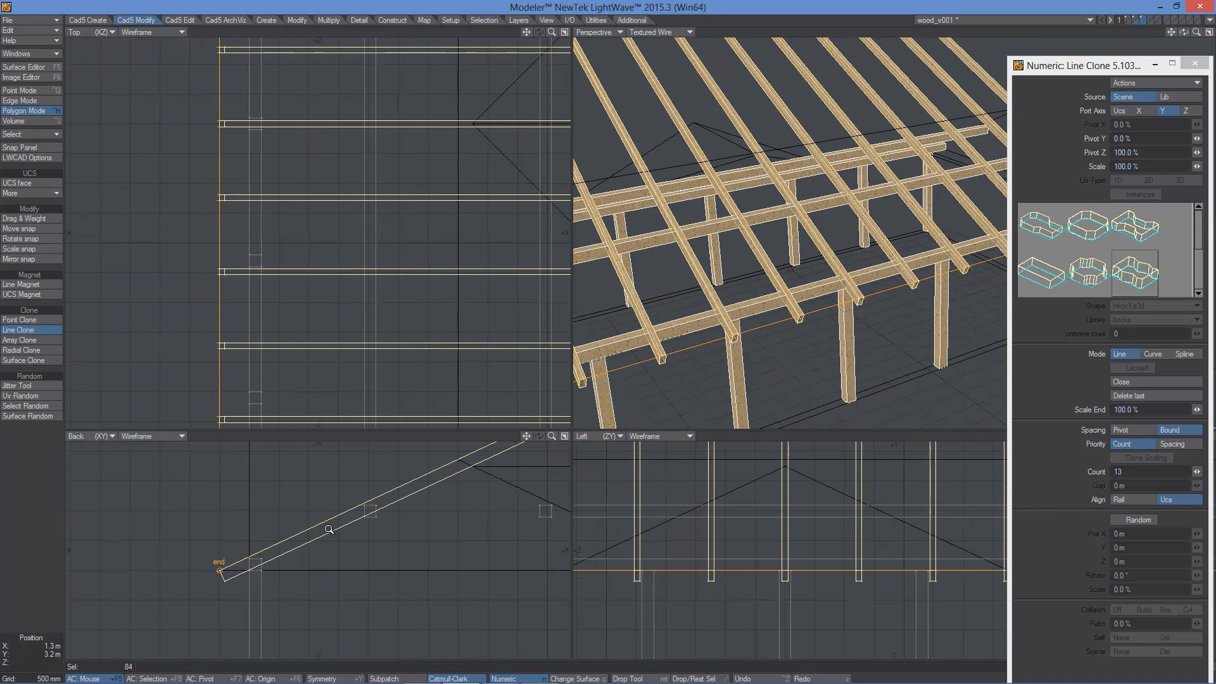
scroll(328, 532, "up", 1)
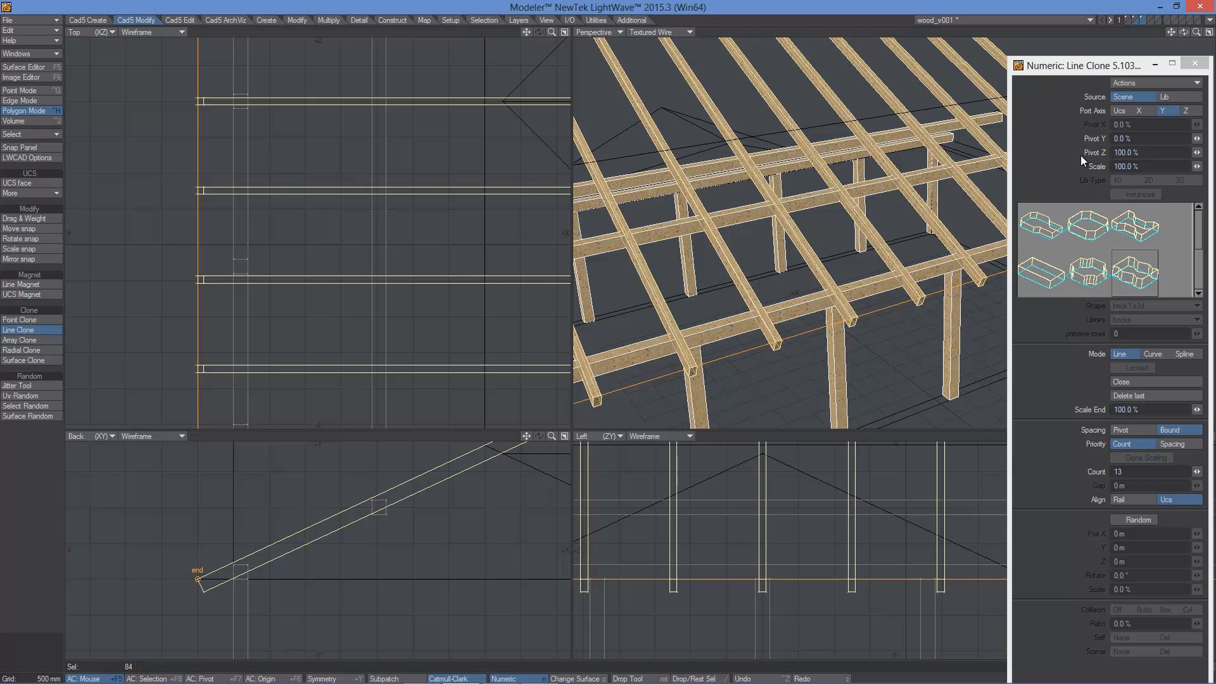
- Set the cloned rafters' Pivot Z to 41.5% and cut them off vertically past the ridge with a subtracting Box
left_click_drag(1196, 153, 1155, 153)
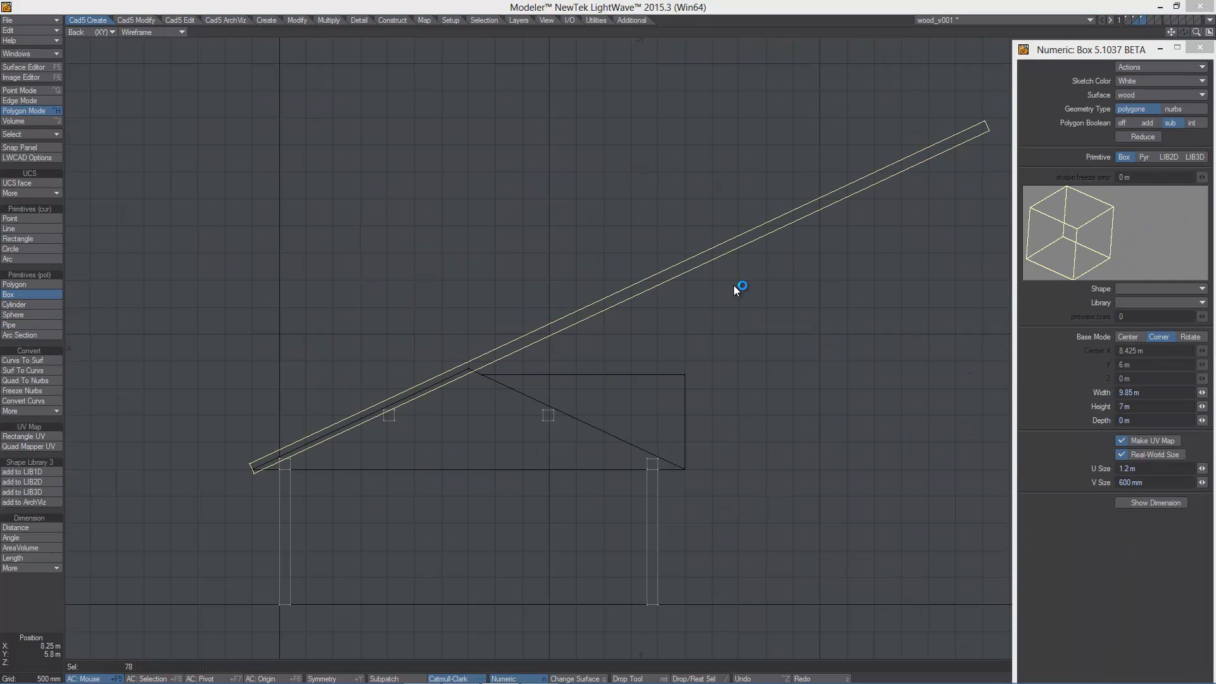
left_click_drag(802, 227, 788, 228, "alt")
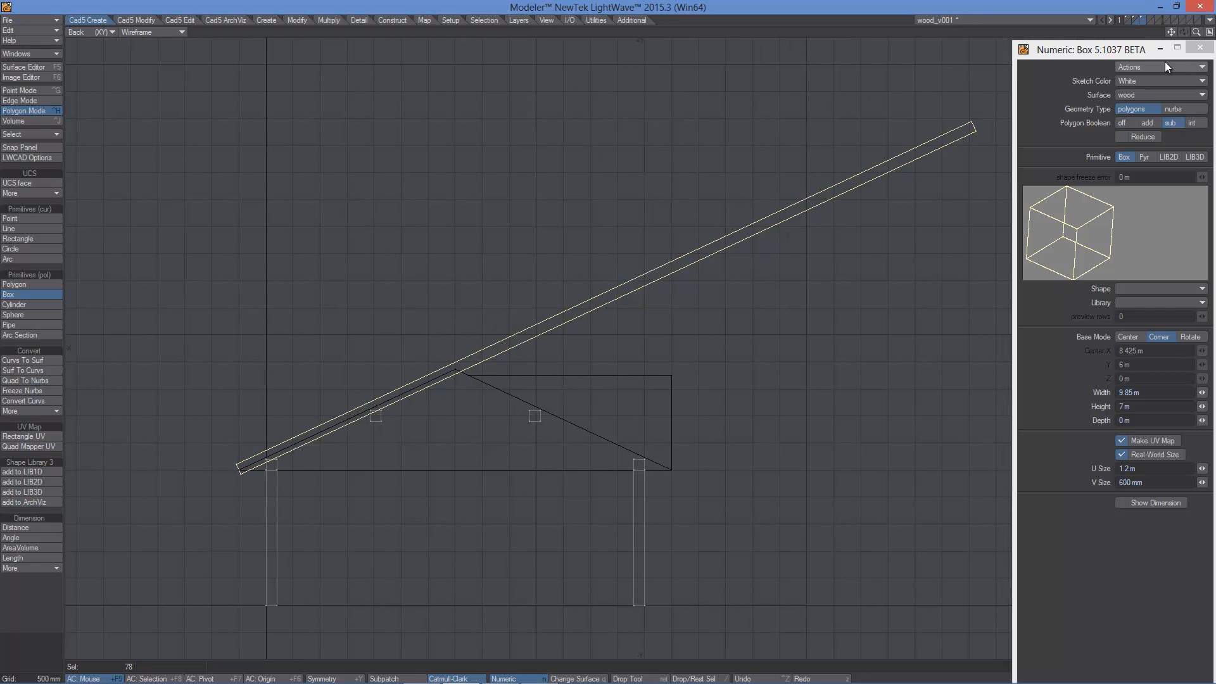
left_click_drag(985, 91, 459, 369)
right_click(459, 369)
- Notch the rafters over the purlin and the wall beam with subtracting Boxes, the latter about 360 mm wide and 480 mm high
left_click_drag(357, 433, 477, 328, "ctrl+alt")
right_click(475, 329)
left_click_drag(236, 327, 409, 252, "alt")
left_click_drag(409, 463, 357, 394)
right_click(356, 392)
left_click_drag(835, 342, 595, 306, "ctrl+alt")
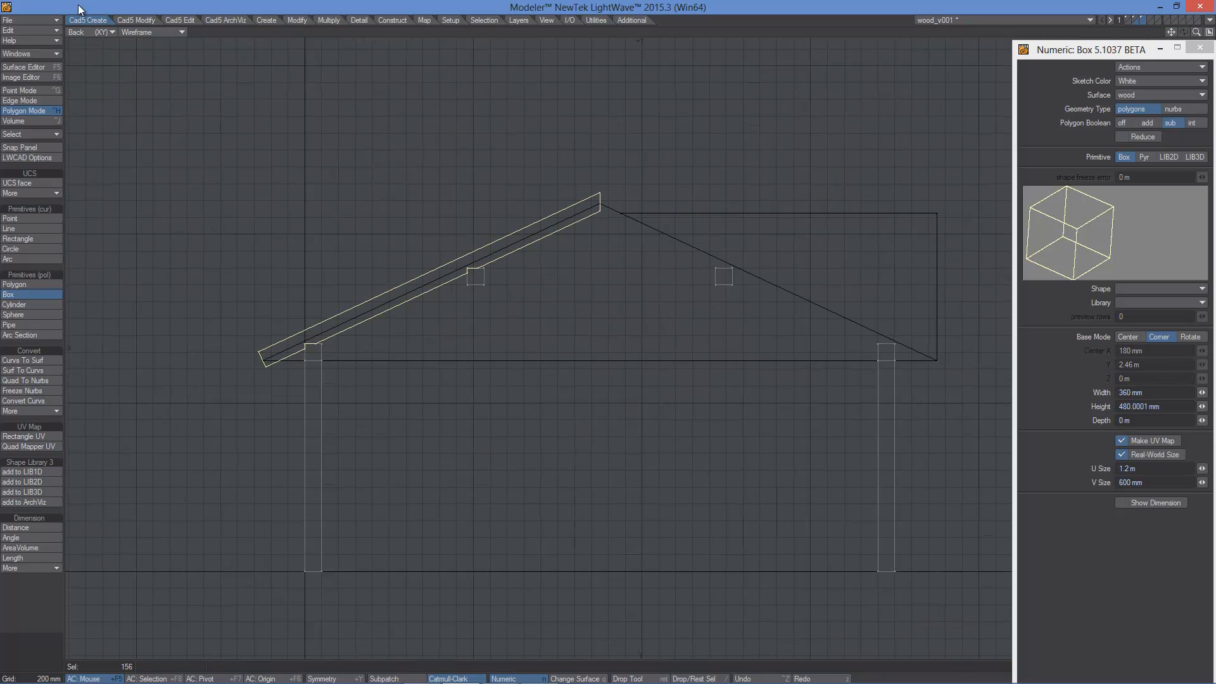
- Mirror the trimmed rafters as clones across the vertical line through the main ridge with Mirror snap
left_click(135, 20)
left_click(27, 260)
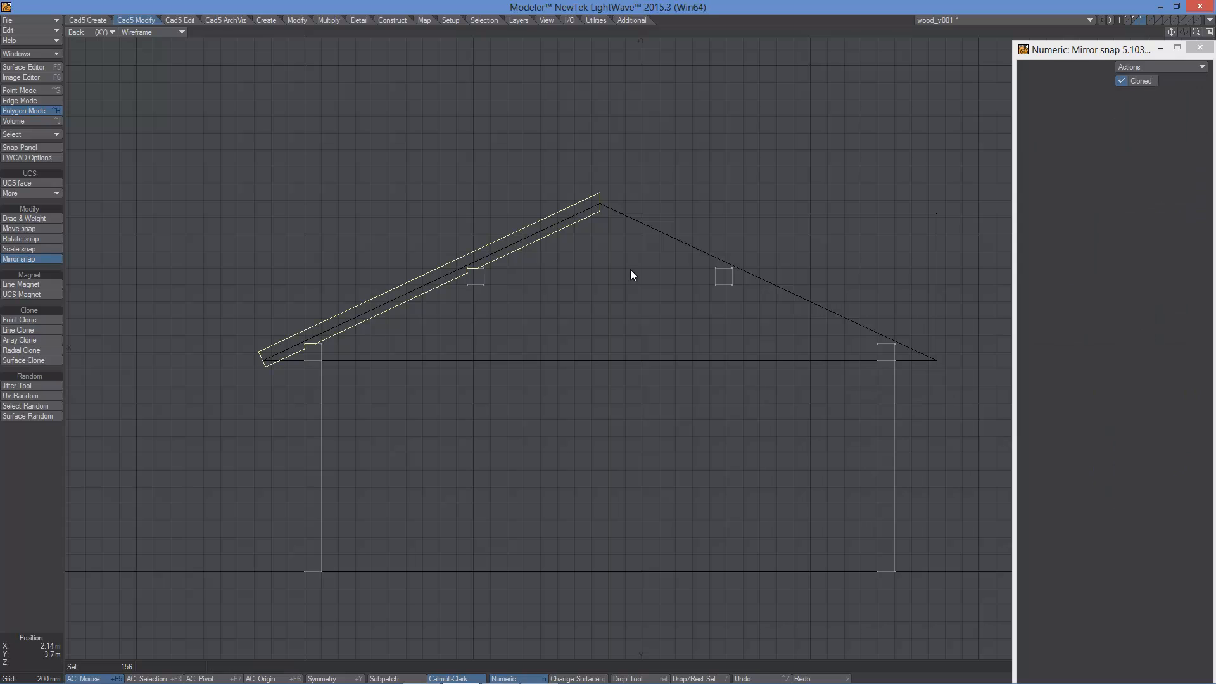
mouse_move(601, 208)
left_mouse_down()
mouse_move(610, 320)
mouse_move(600, 418)
left_mouse_up()
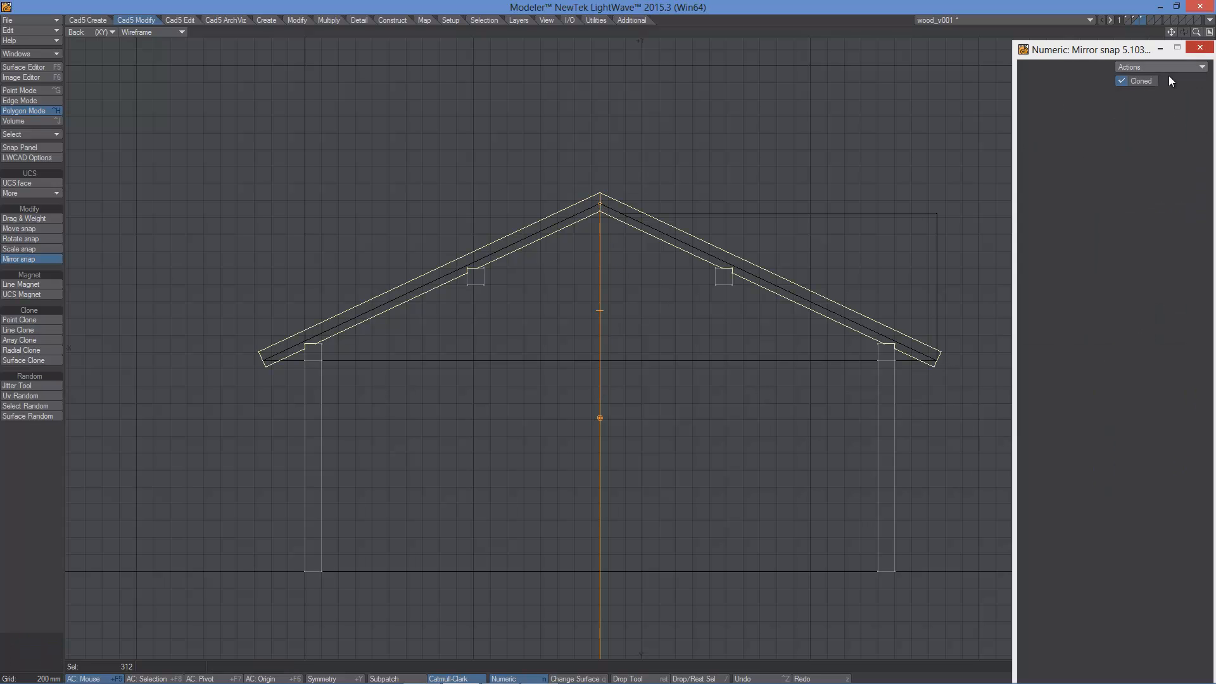
key("space")
left_click(1209, 32)
key("a")
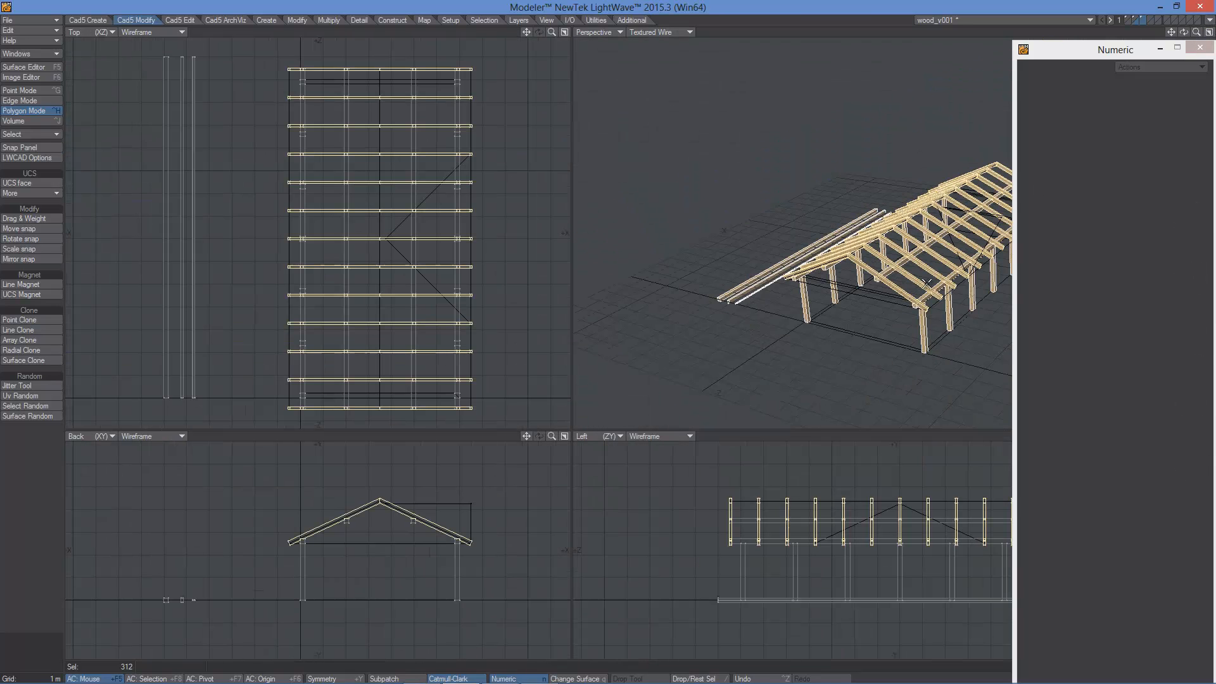
left_click(1209, 32)
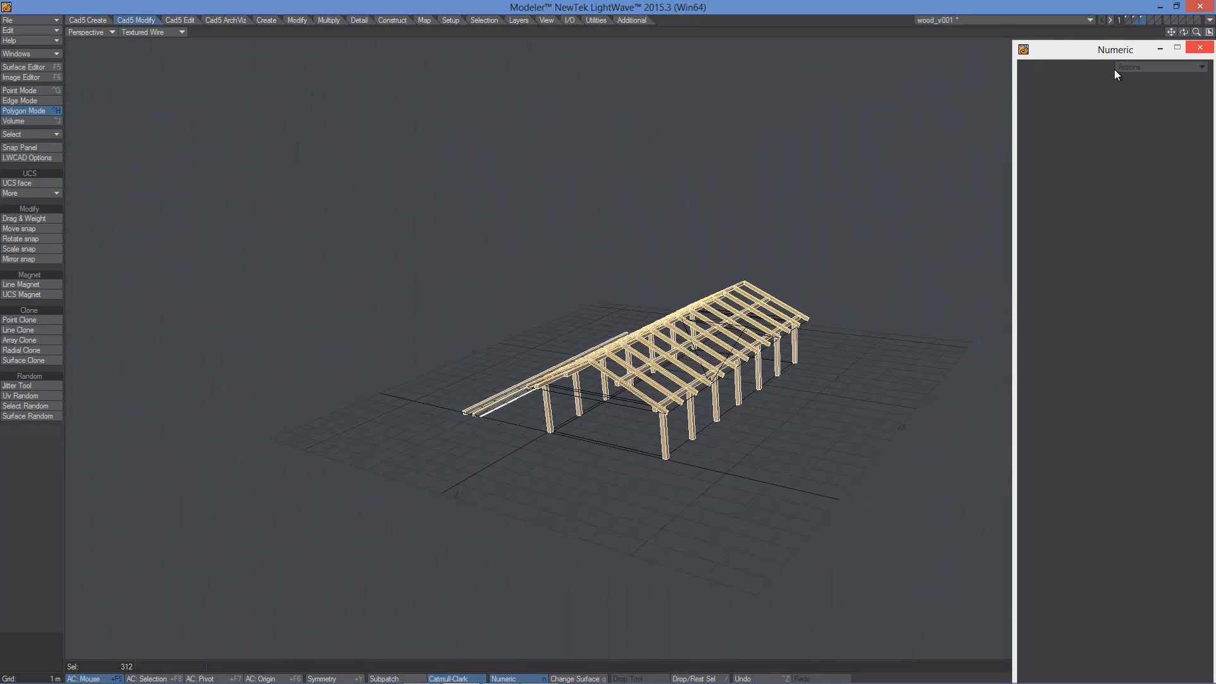
key("a")
left_click_drag(685, 333, 705, 340, "alt")
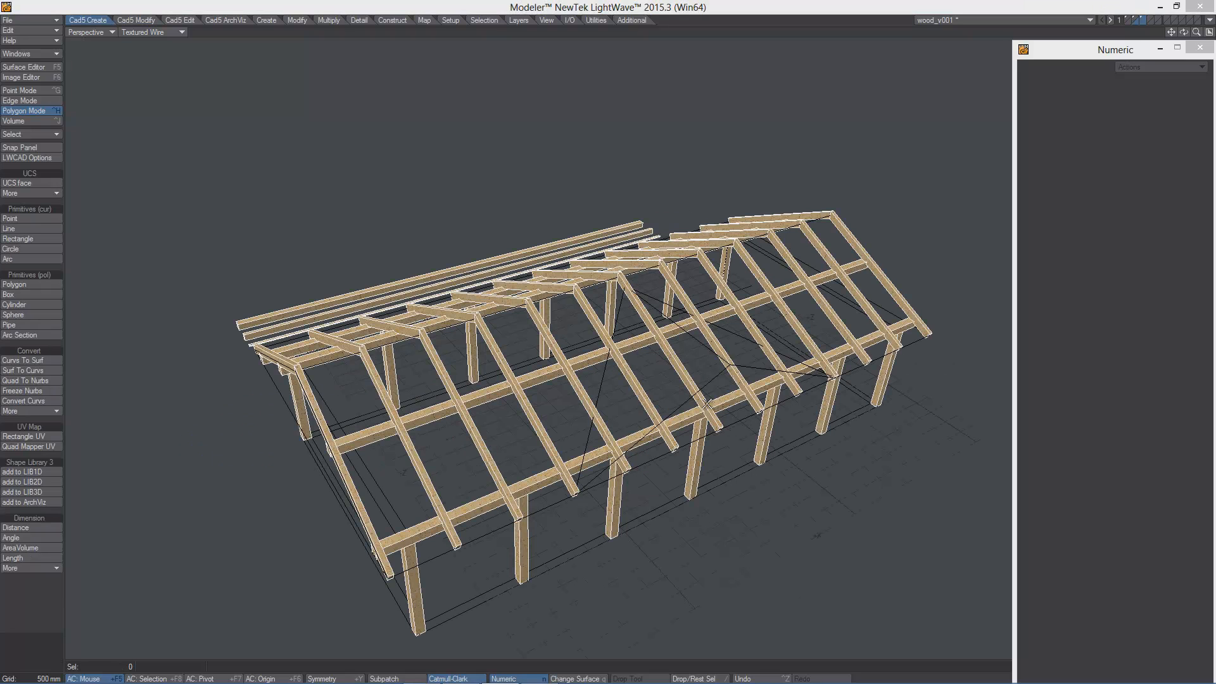
- Select the five rafters under the cross gable and cut them along one cross-gable valley with a subtracting Box about 4.3 m by 0.63 m
left_click_drag(701, 419, 736, 404, "alt")
left_click_drag(772, 443, 618, 402, "alt")
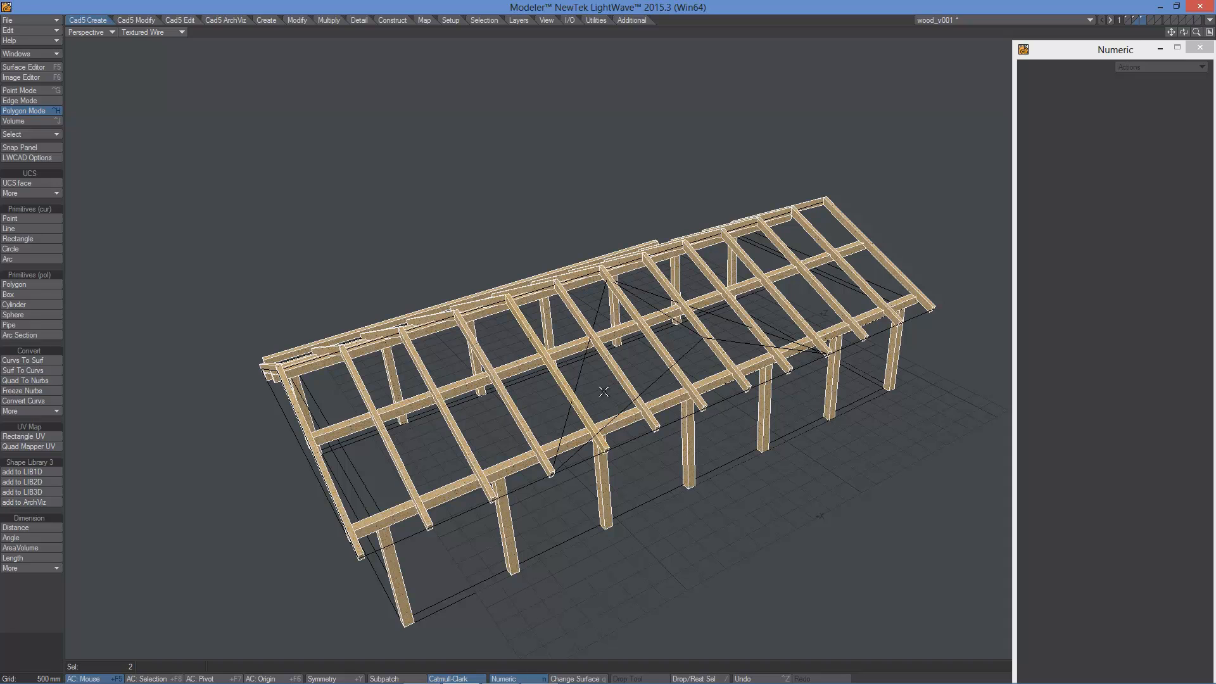
left_click(692, 323)
left_click(747, 314)
key("bracketright")
left_click(20, 295)
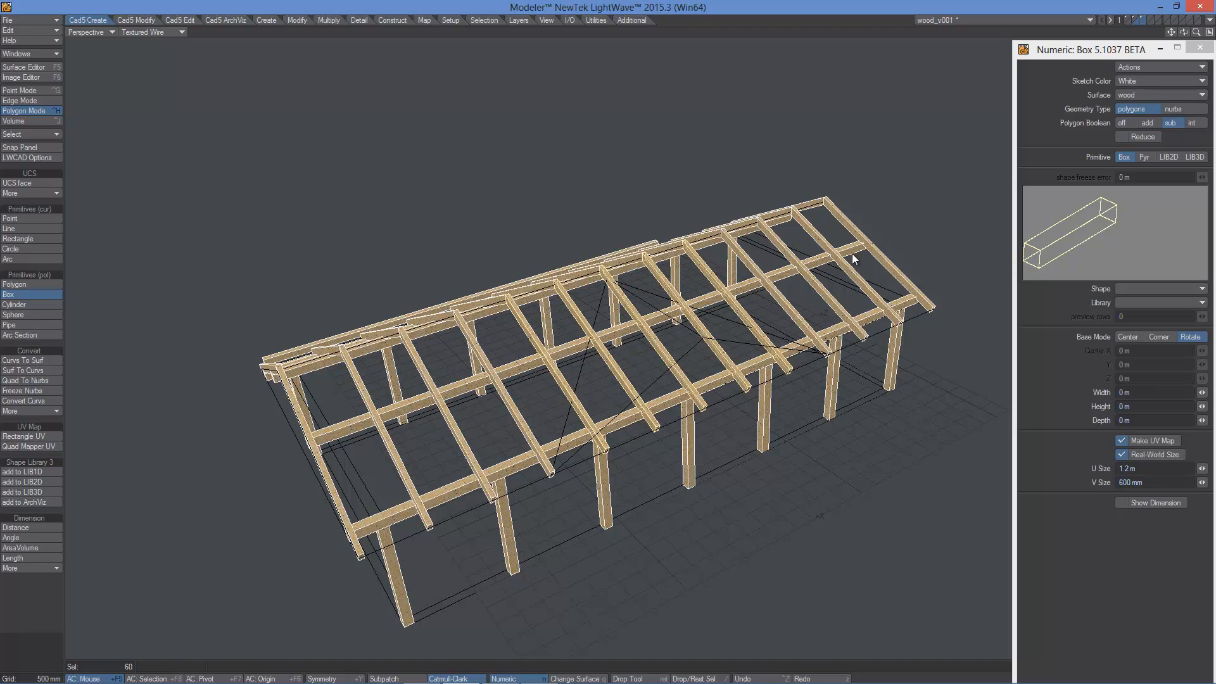
left_click_drag(738, 366, 877, 345, "alt")
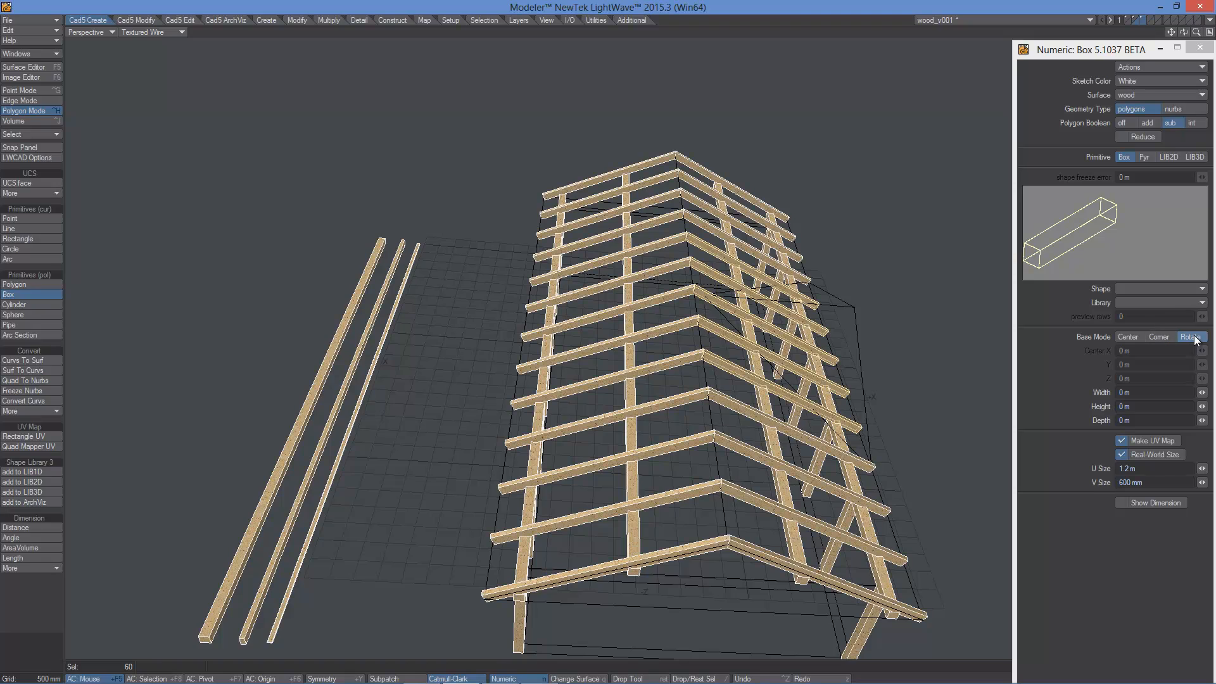
left_click_drag(847, 504, 805, 490, "alt")
left_click_drag(783, 401, 849, 350, "ctrl+alt")
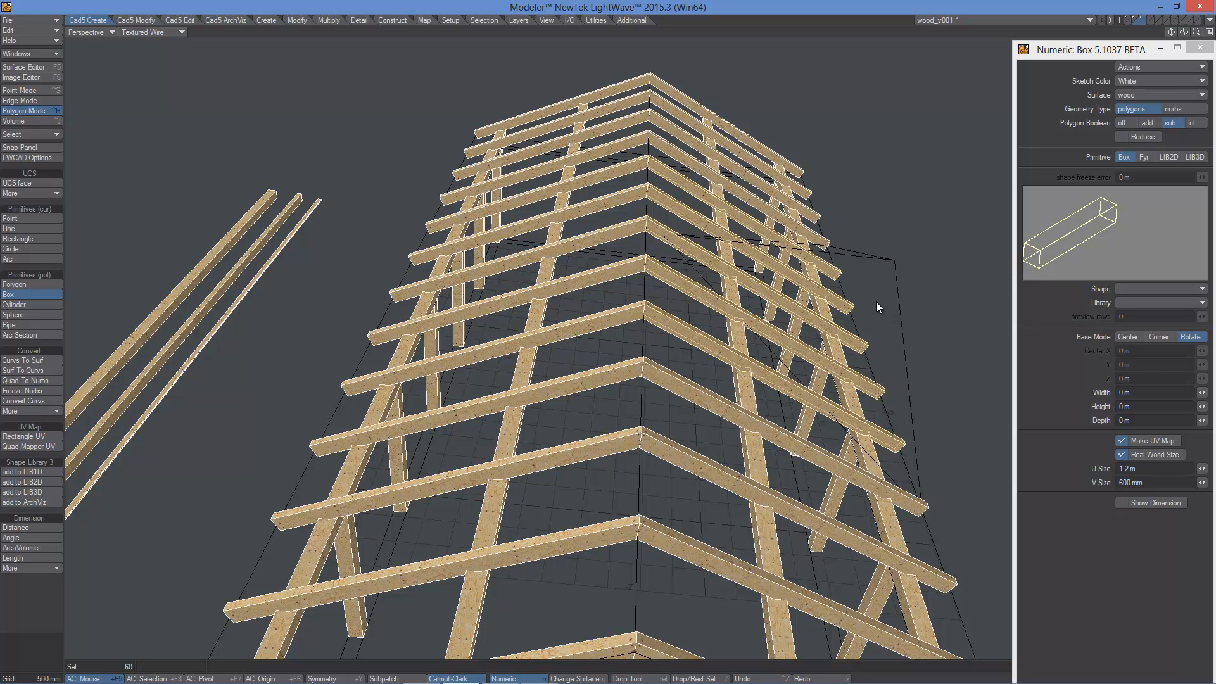
left_click_drag(878, 296, 887, 369)
mouse_move(899, 500)
left_mouse_down("alt")
mouse_move(673, 564)
mouse_move(720, 414)
left_mouse_up("alt")
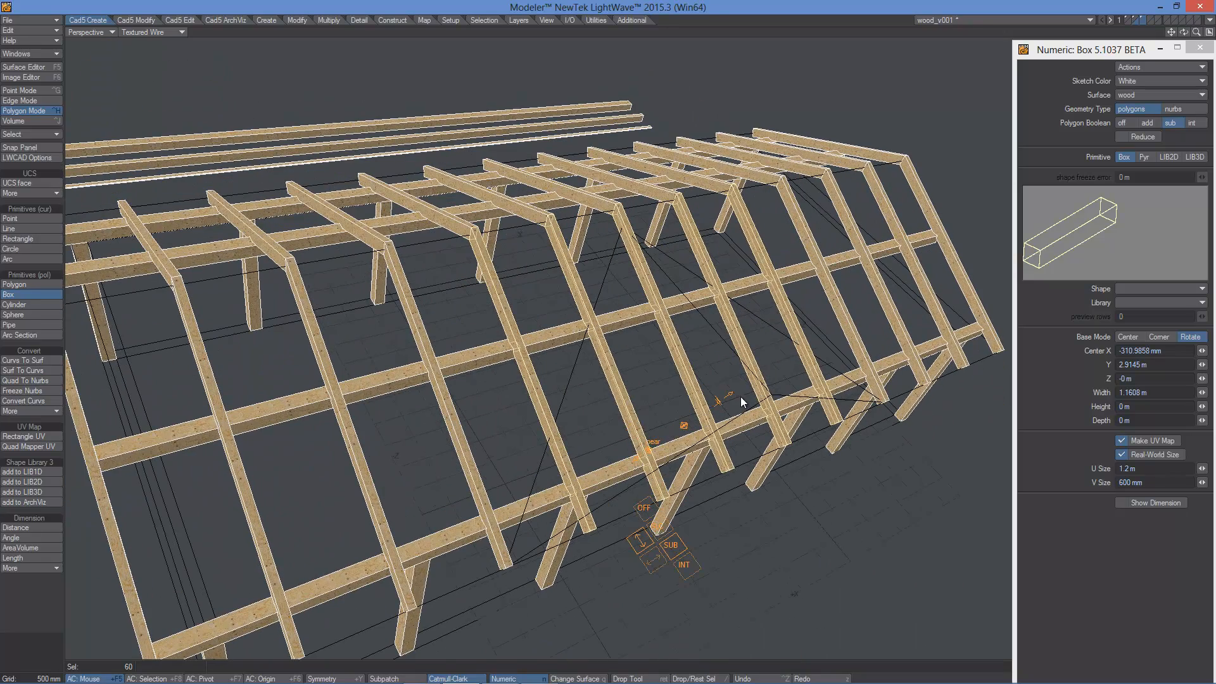
left_click_drag(680, 350, 642, 359)
left_click_drag(718, 400, 626, 224)
left_click_drag(651, 454, 533, 473)
left_click_drag(500, 322, 599, 288)
left_click_drag(726, 567, 722, 524, "alt")
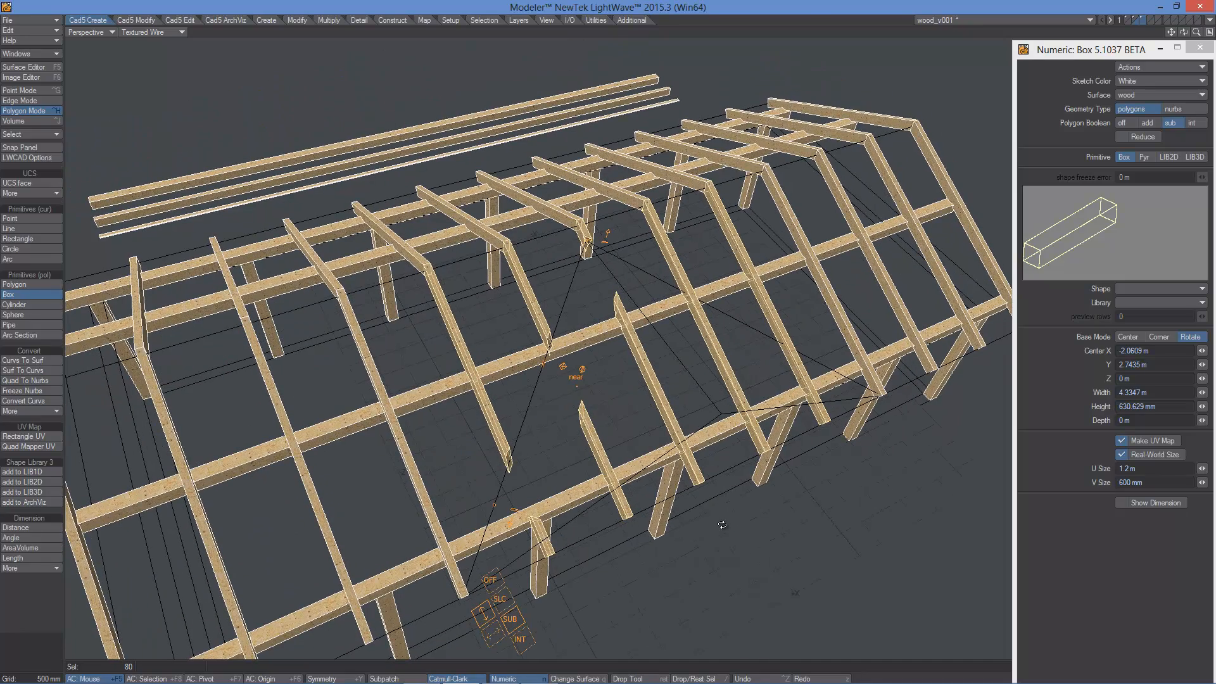
- Cut the selected rafters along the opposite cross-gable valley with a subtracting Box about 4.4 m by 1.3 m
left_click_drag(753, 481, 717, 375, "alt")
left_click(53, 644)
left_click_drag(676, 467, 637, 458, "alt")
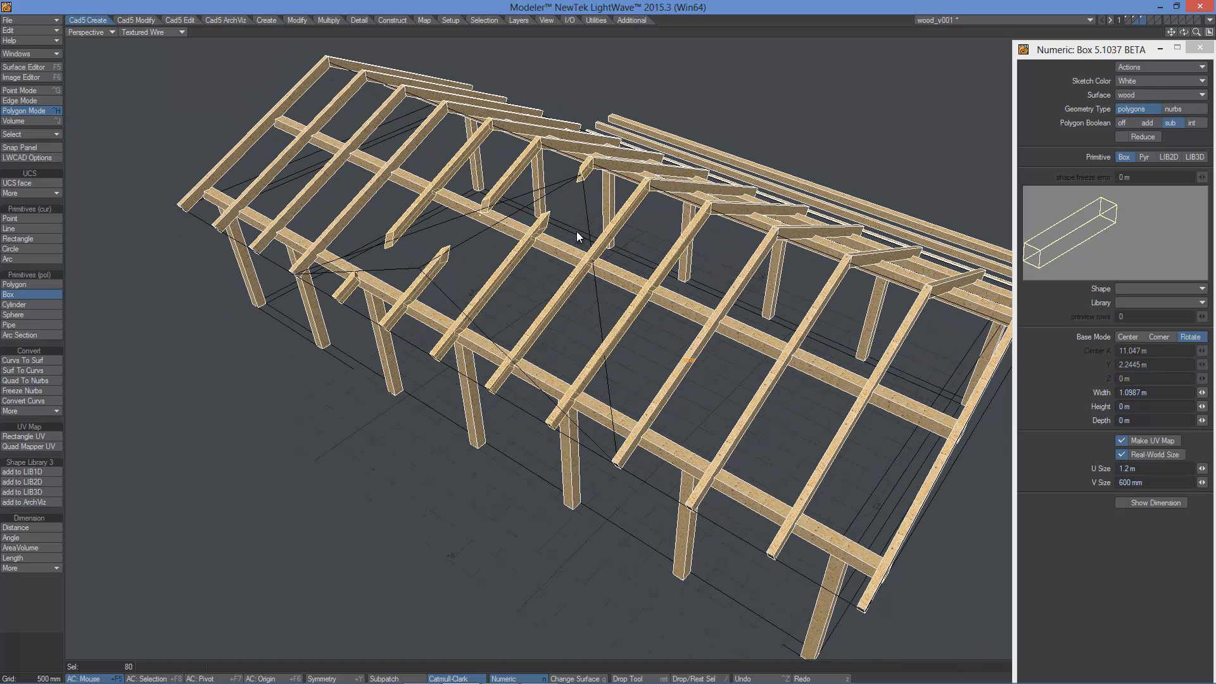
mouse_move(568, 223)
left_mouse_down()
mouse_move(583, 332)
mouse_move(607, 382)
mouse_move(583, 231)
mouse_move(553, 299)
mouse_move(514, 320)
left_mouse_up()
left_click_drag(564, 229, 580, 182)
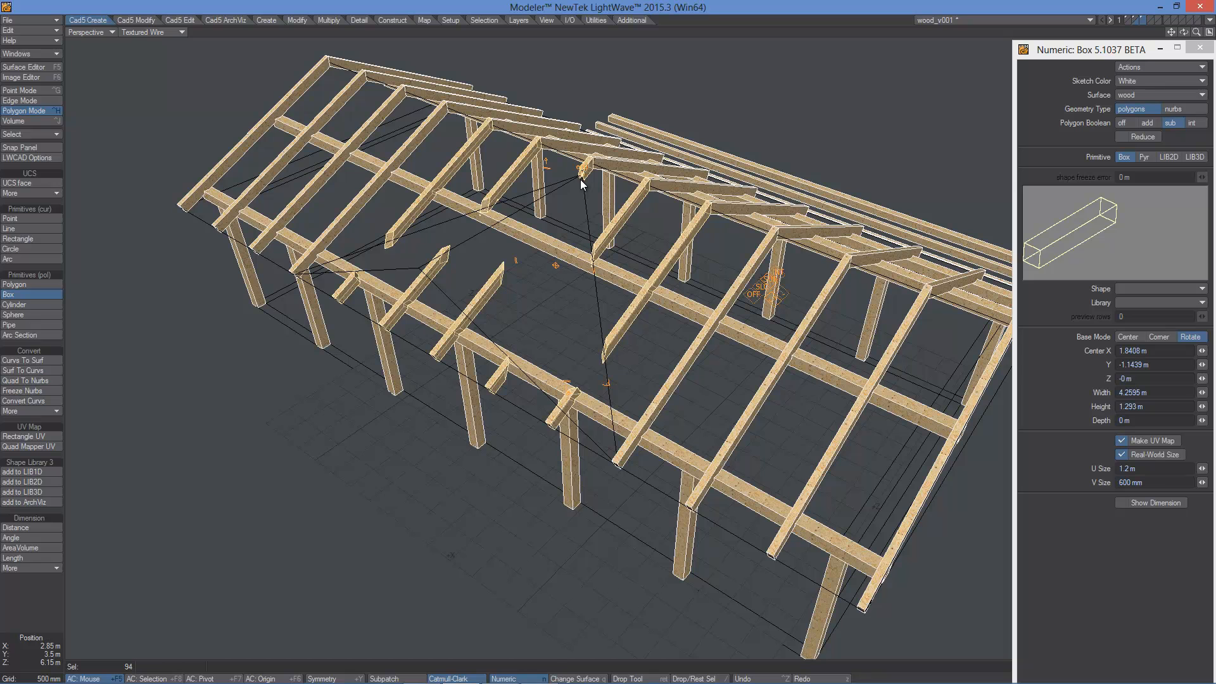
left_click_drag(608, 390, 610, 391)
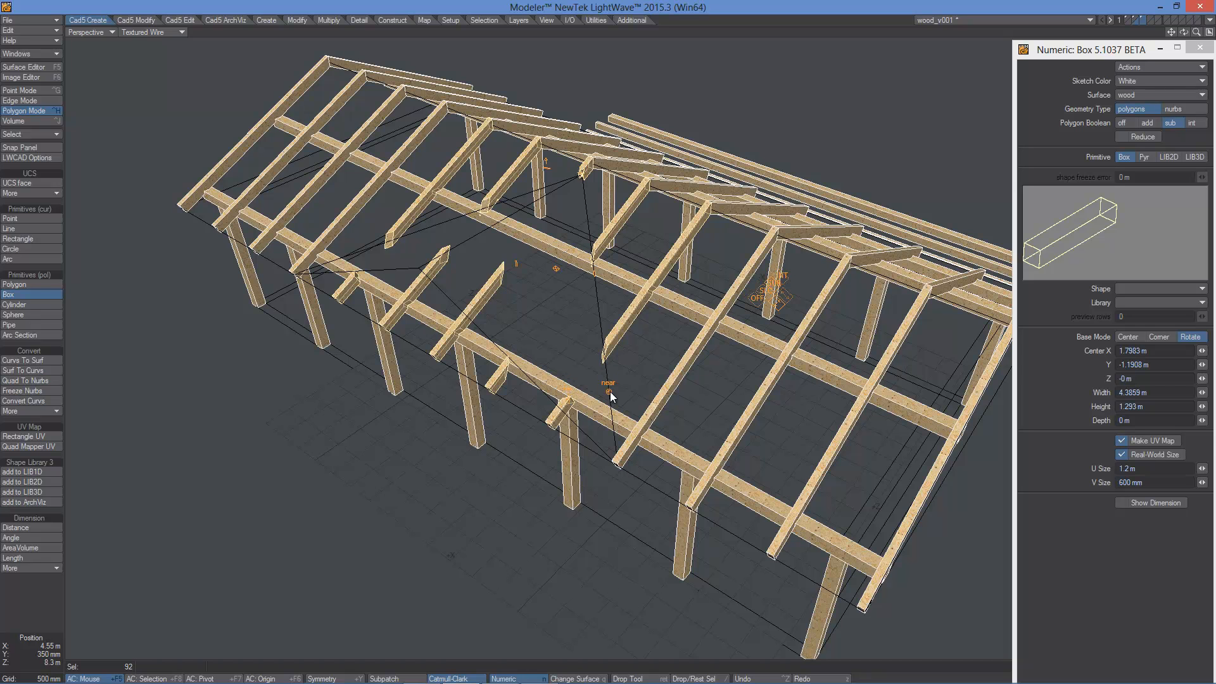
left_click_drag(447, 453, 640, 419, "alt")
key("Return")
left_click(38, 665)
- Delete the five leftover lower rafter pieces between the two valleys beneath the cross gable
left_click_drag(541, 405, 578, 445, "alt")
left_click(383, 475)
left_click(467, 473, "shift")
left_click(549, 404, "shift")
left_click(628, 487, "shift")
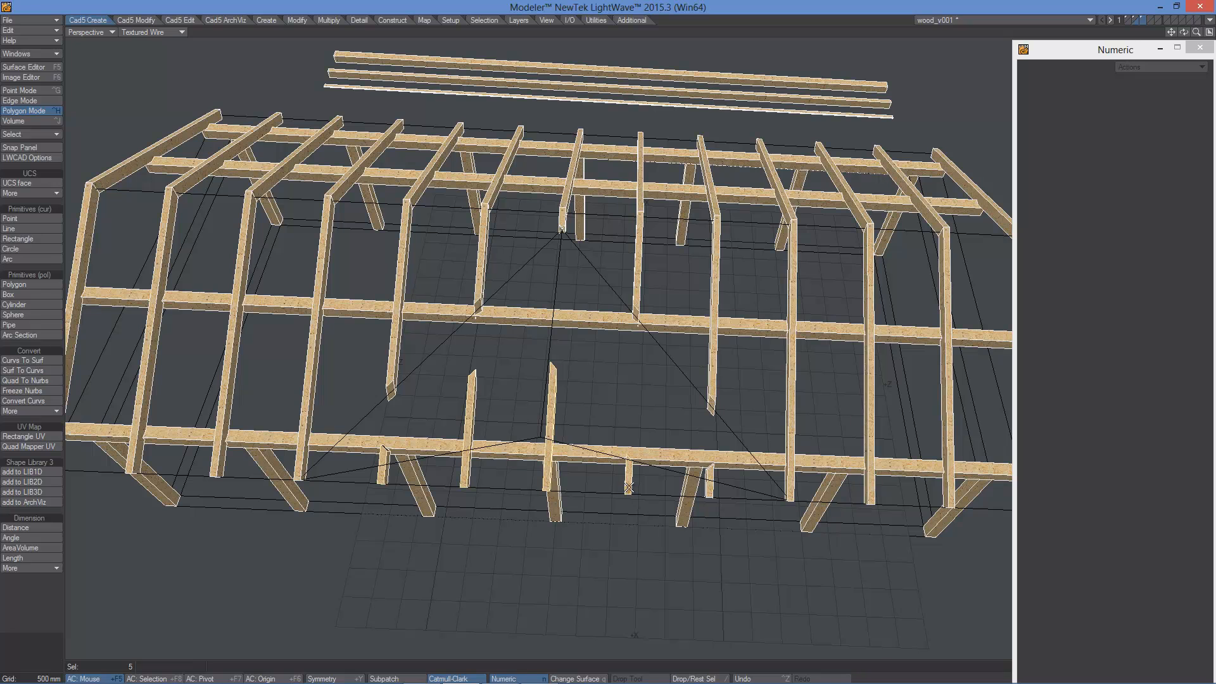
left_click(709, 492, "shift")
key("Delete")
left_click_drag(676, 561, 703, 355, "alt")
left_click_drag(614, 209, 685, 199, "ctrl+alt")
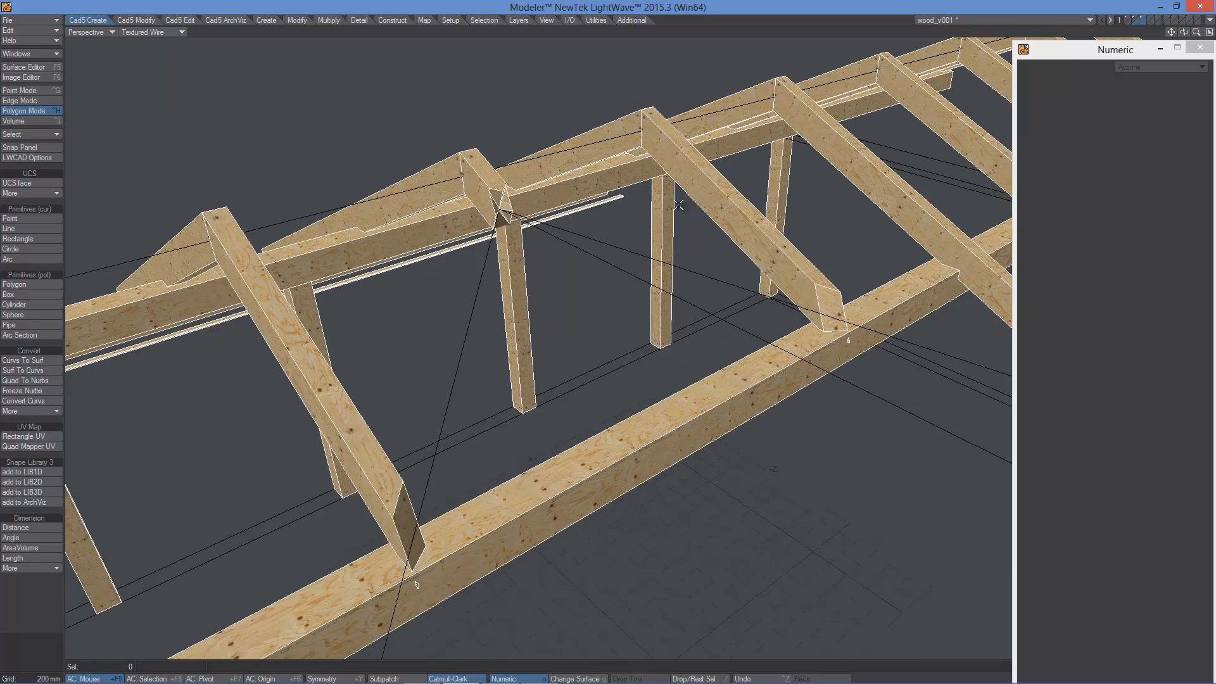
- Copy the medium source beam into an empty layer and show the timber structure and house outline layers in the background
left_click_drag(870, 386, 754, 425, "ctrl+alt")
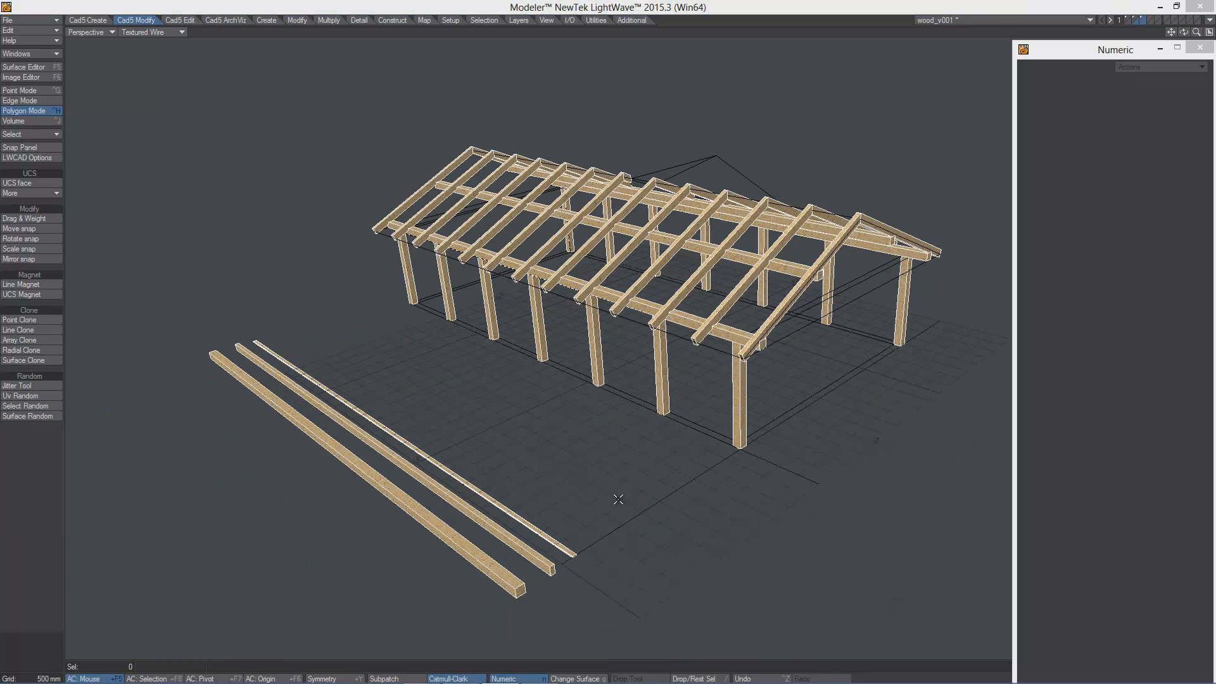
left_click(517, 566)
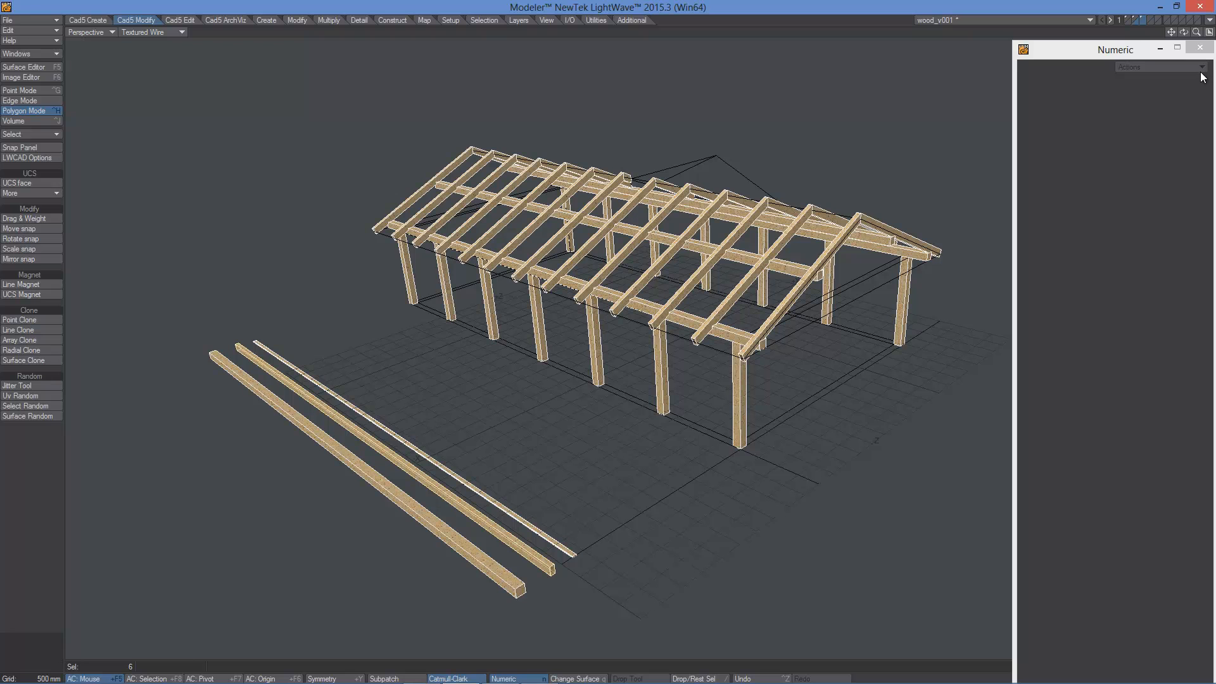
left_click(1149, 17)
key("ctrl+v")
left_click_drag(754, 376, 580, 266, "alt")
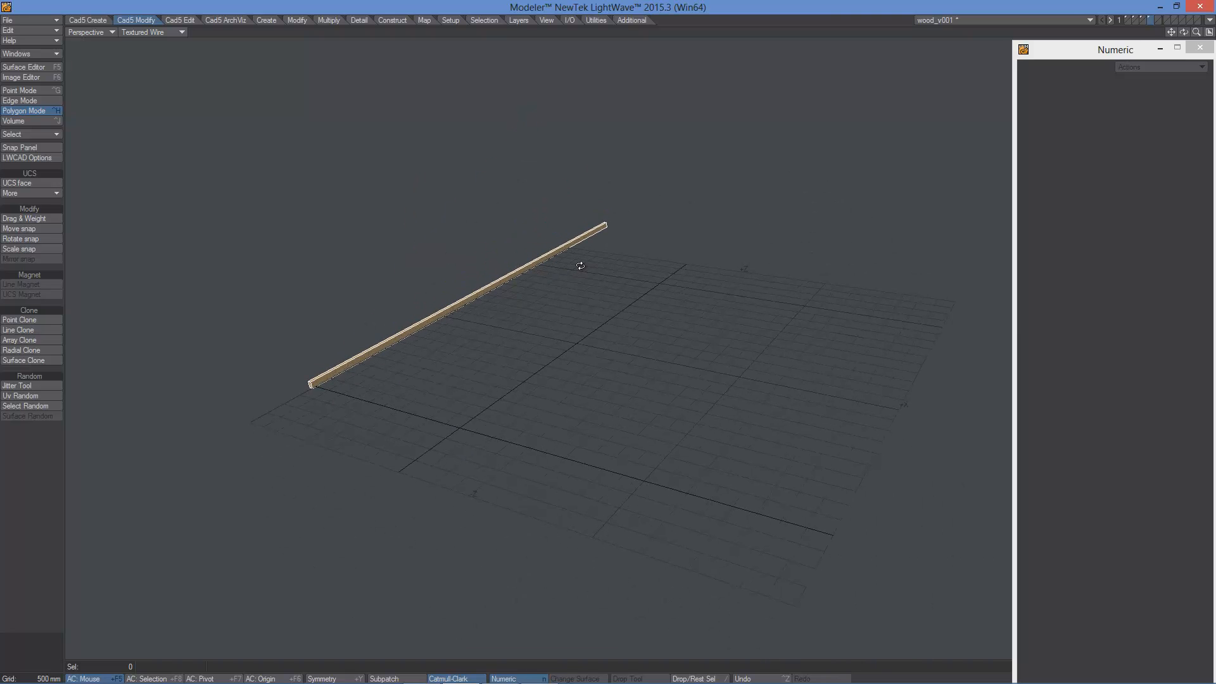
left_click(1142, 22)
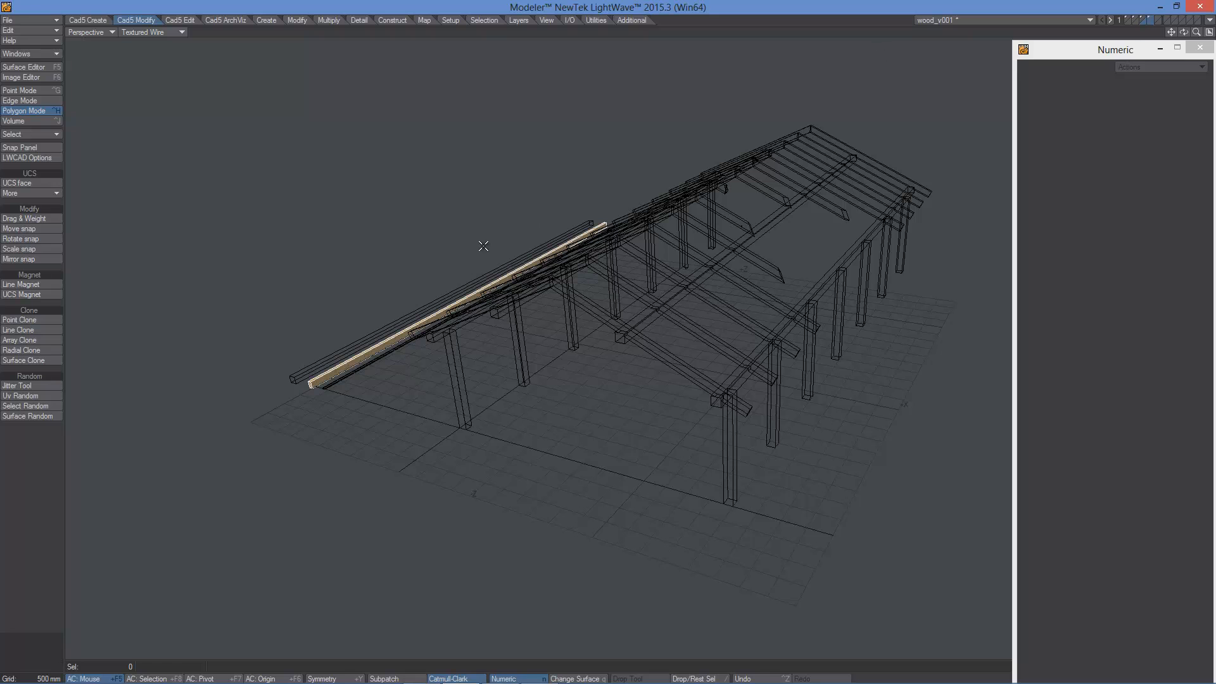
left_click(1138, 23)
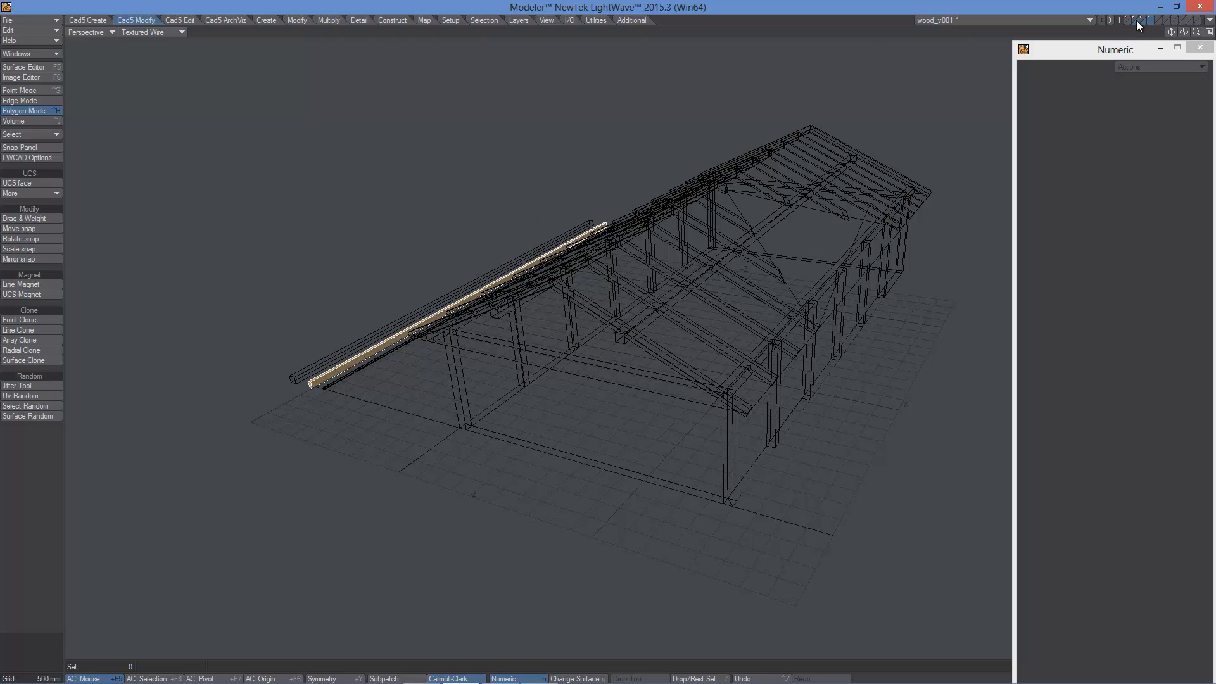
- Line-clone five beams along the cross-gable ridge and set Pivot Y to 11% so they extend beyond it
left_click_drag(629, 418, 777, 315, "alt")
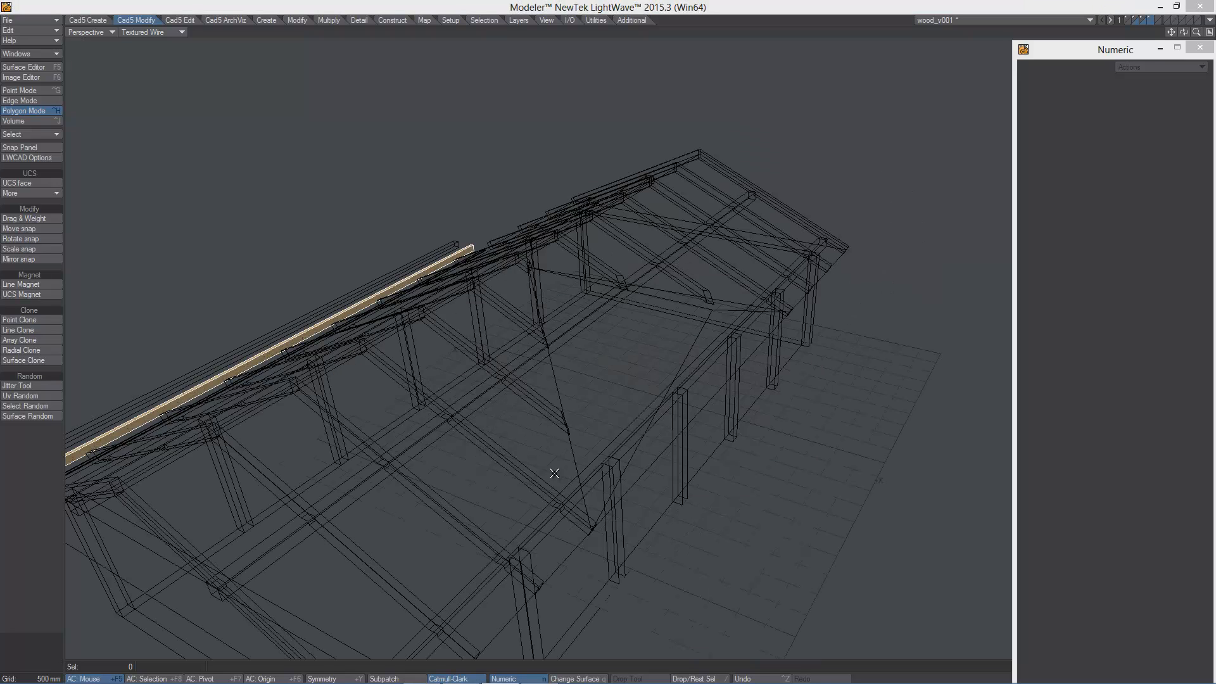
mouse_move(626, 380)
left_mouse_down("alt")
mouse_move(635, 405)
mouse_move(611, 375)
left_mouse_up("alt")
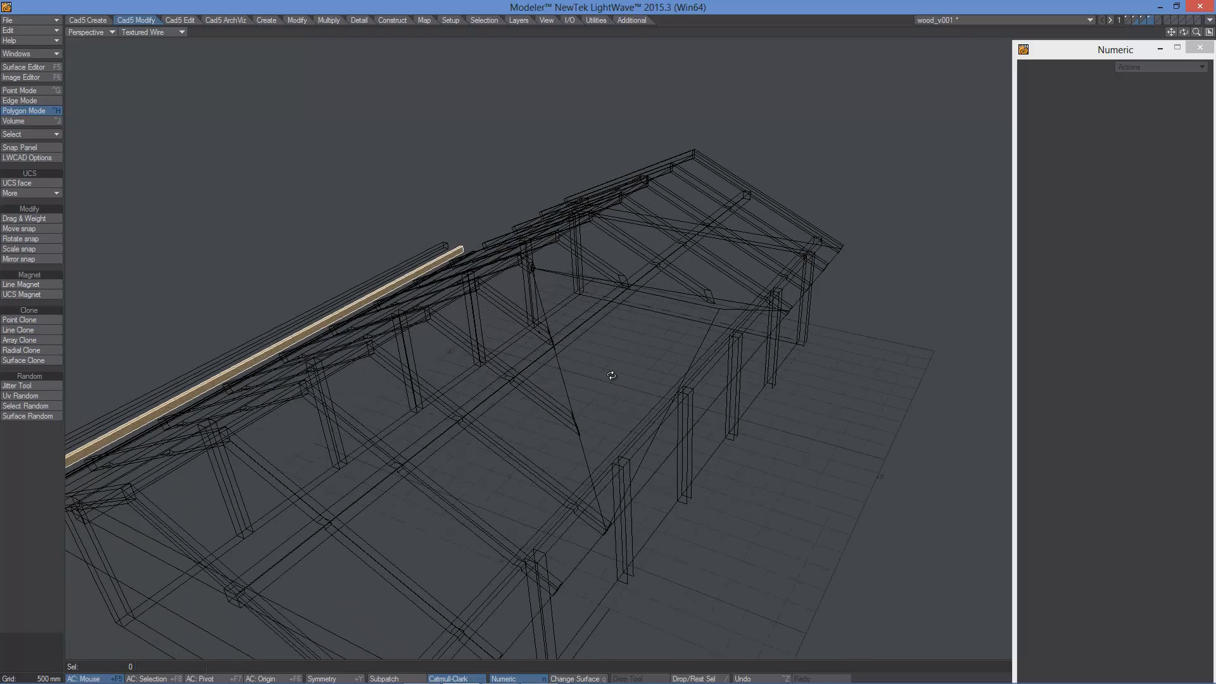
left_click(14, 330)
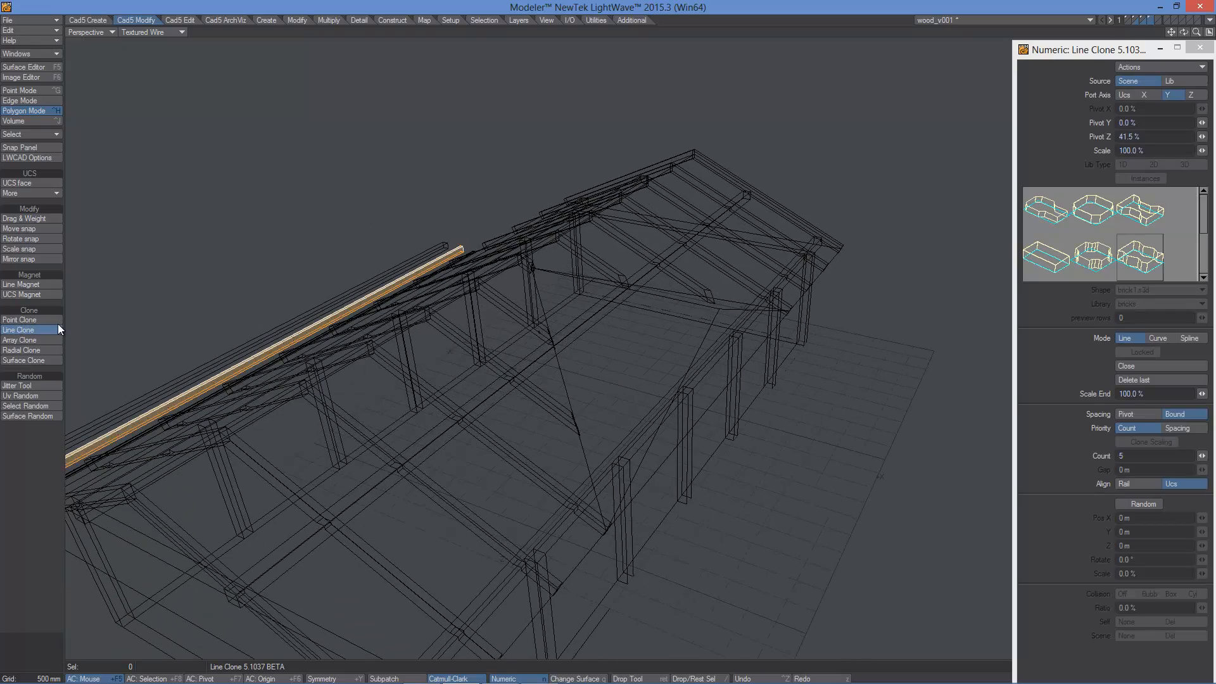
mouse_move(524, 420)
left_mouse_down("alt")
mouse_move(730, 415)
mouse_move(695, 425)
left_mouse_up("alt")
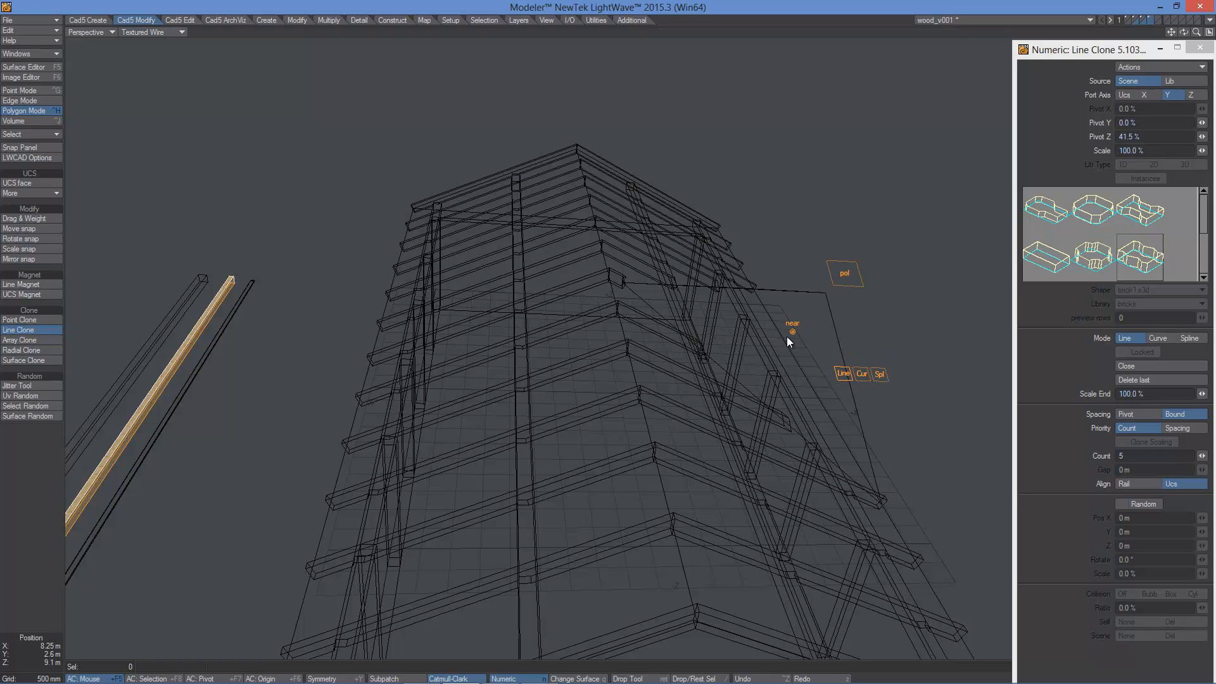
left_click_drag(825, 293, 623, 282)
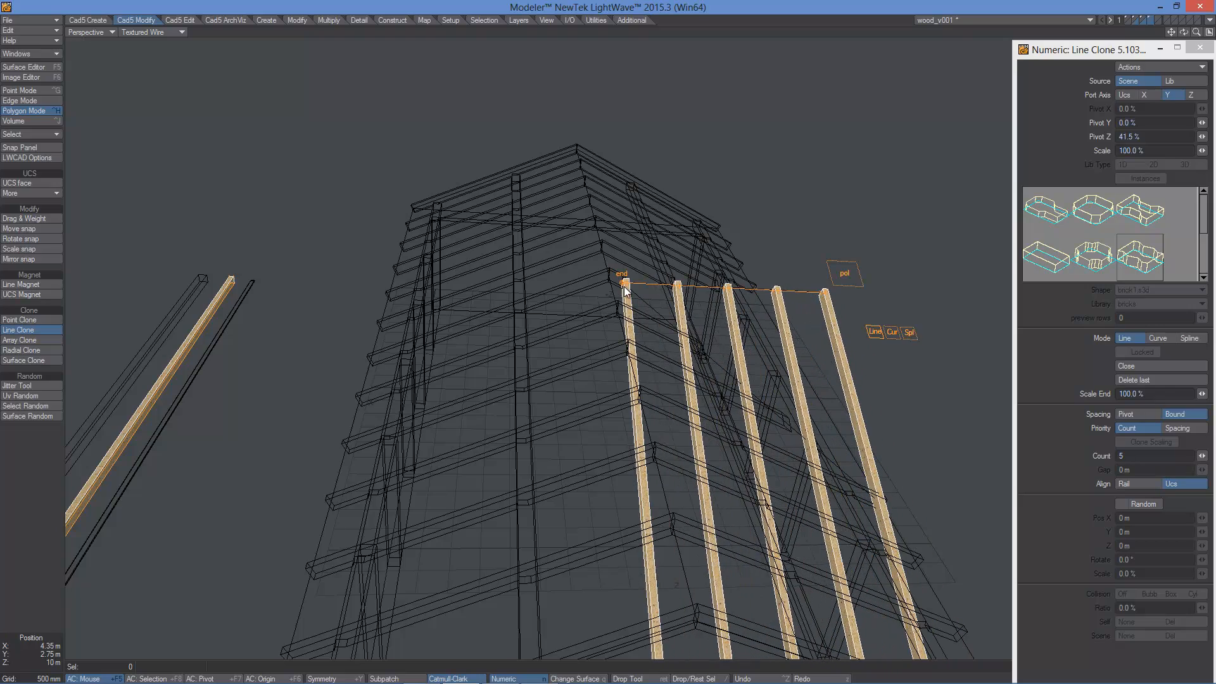
left_click_drag(890, 410, 641, 412, "alt")
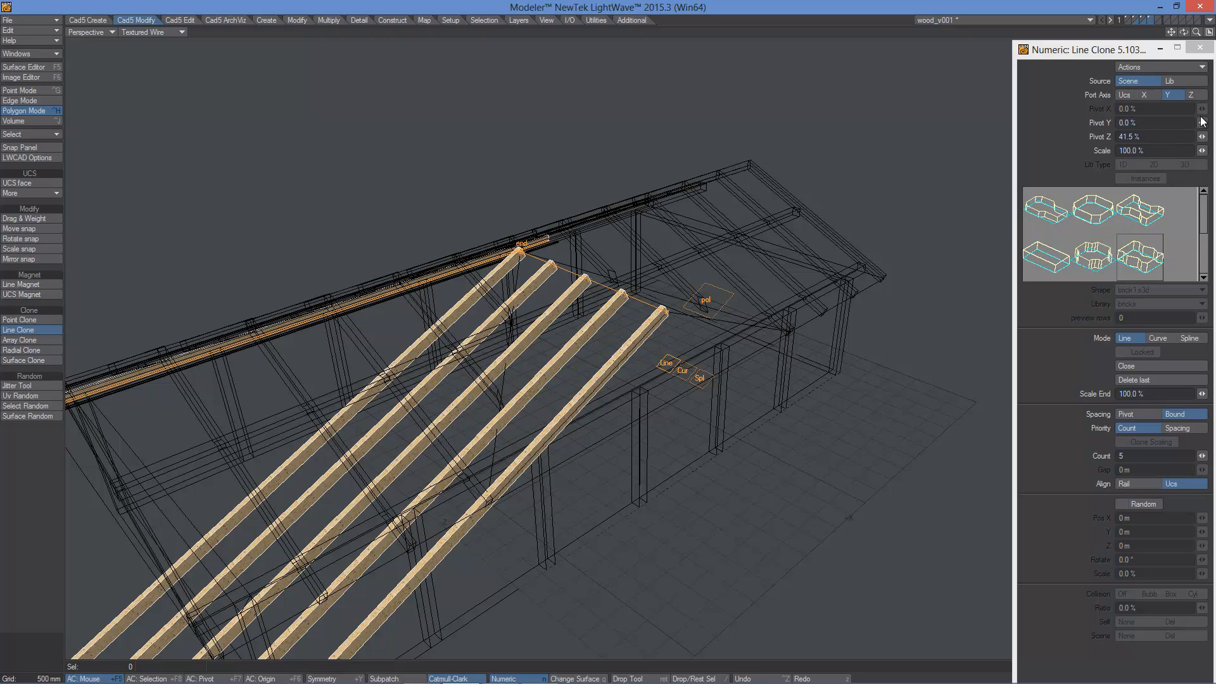
left_click_drag(1202, 123, 1215, 123)
mouse_move(949, 331)
left_mouse_down("alt")
mouse_move(768, 379)
mouse_move(520, 262)
mouse_move(664, 367)
mouse_move(783, 396)
left_mouse_up("alt")
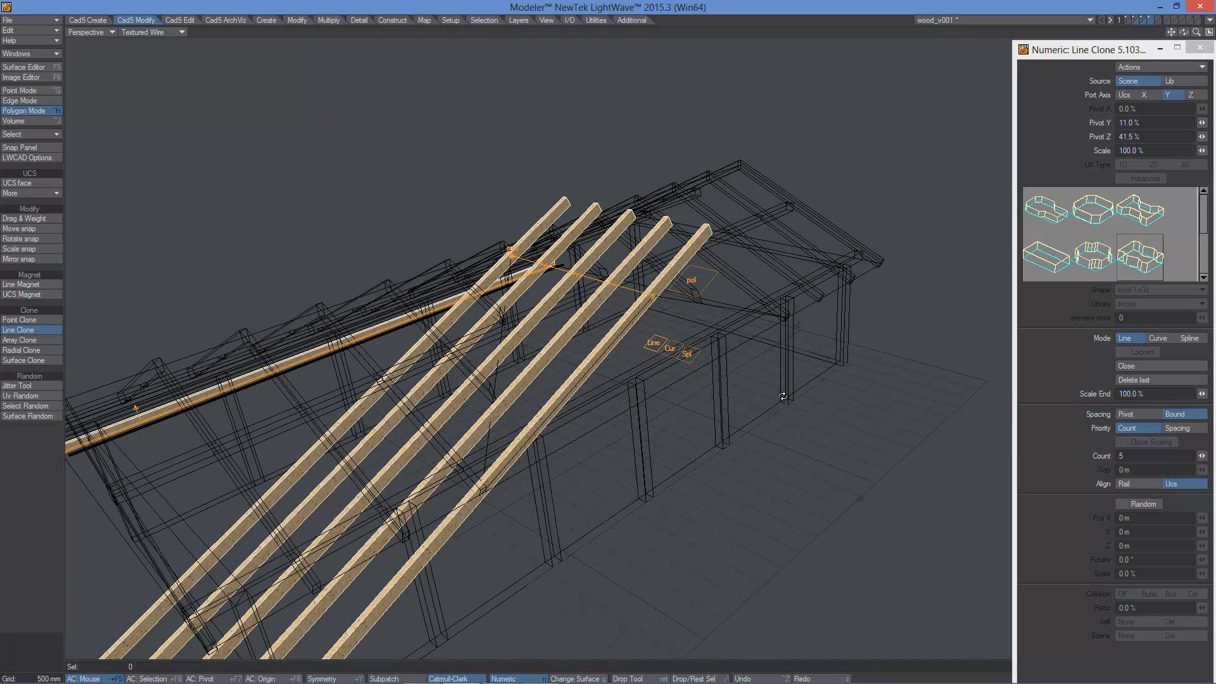
right_click(871, 362)
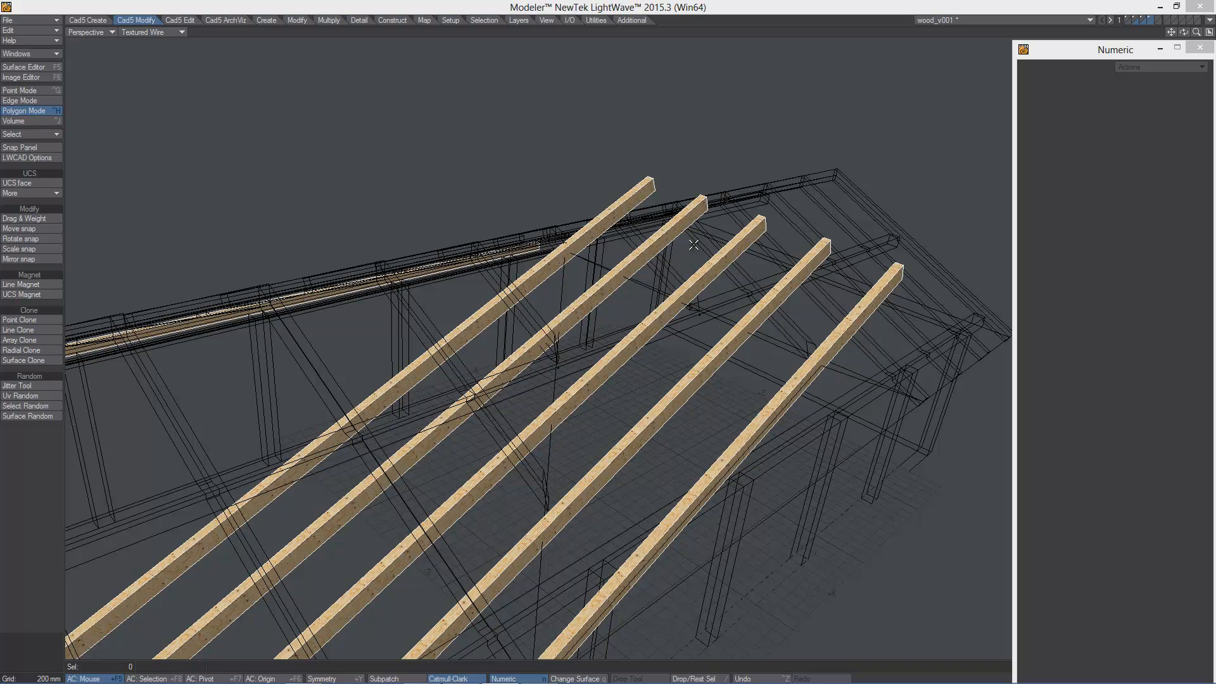
- Rotate the cross-gable beam nearest the main ridge with Rotate snap to about 42.19° so it runs along the valley
left_click_drag(789, 426, 785, 396, "alt")
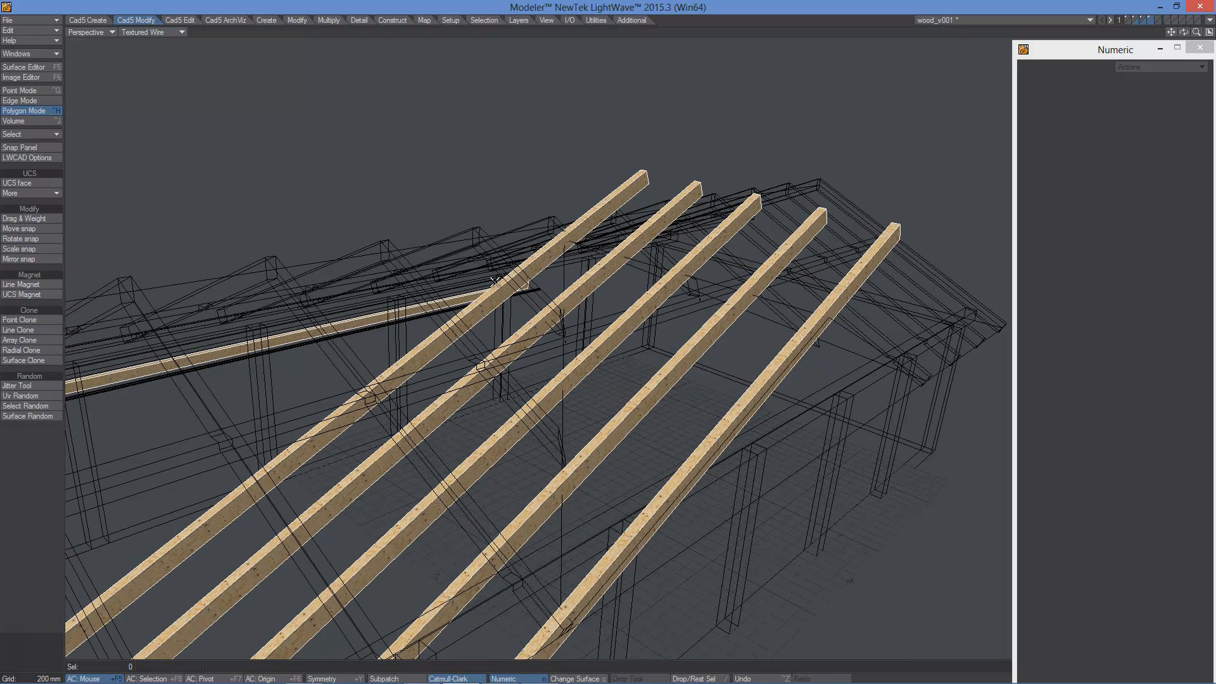
double_click(501, 295)
left_click(13, 245)
mouse_move(600, 473)
left_mouse_down("alt")
mouse_move(665, 433)
mouse_move(712, 478)
left_mouse_up("alt")
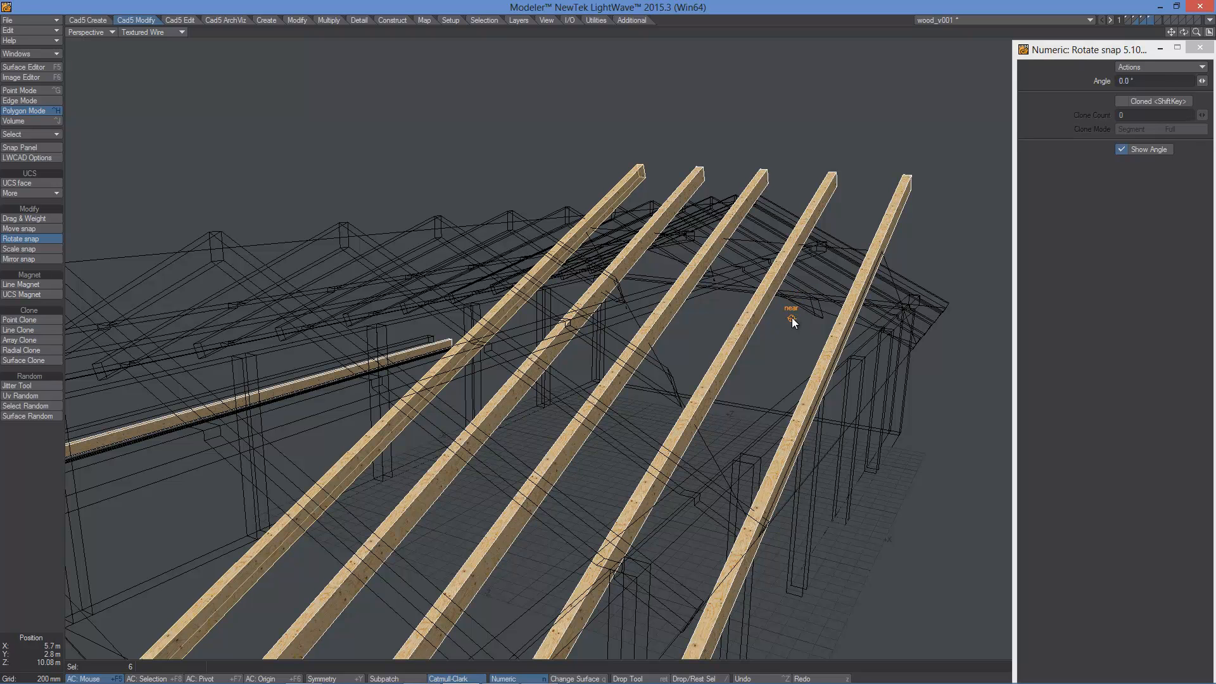
left_click_drag(879, 246, 954, 497)
left_click_drag(882, 253, 586, 227)
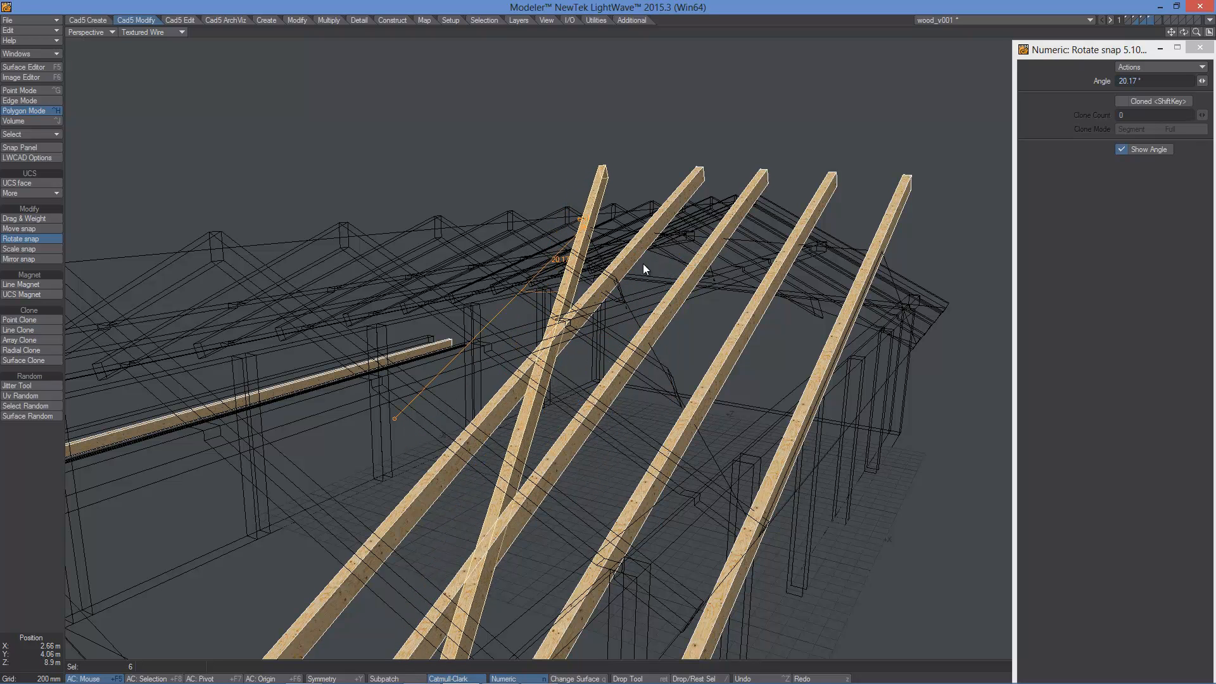
left_click_drag(526, 450, 720, 459)
left_click_drag(898, 371, 613, 338, "alt")
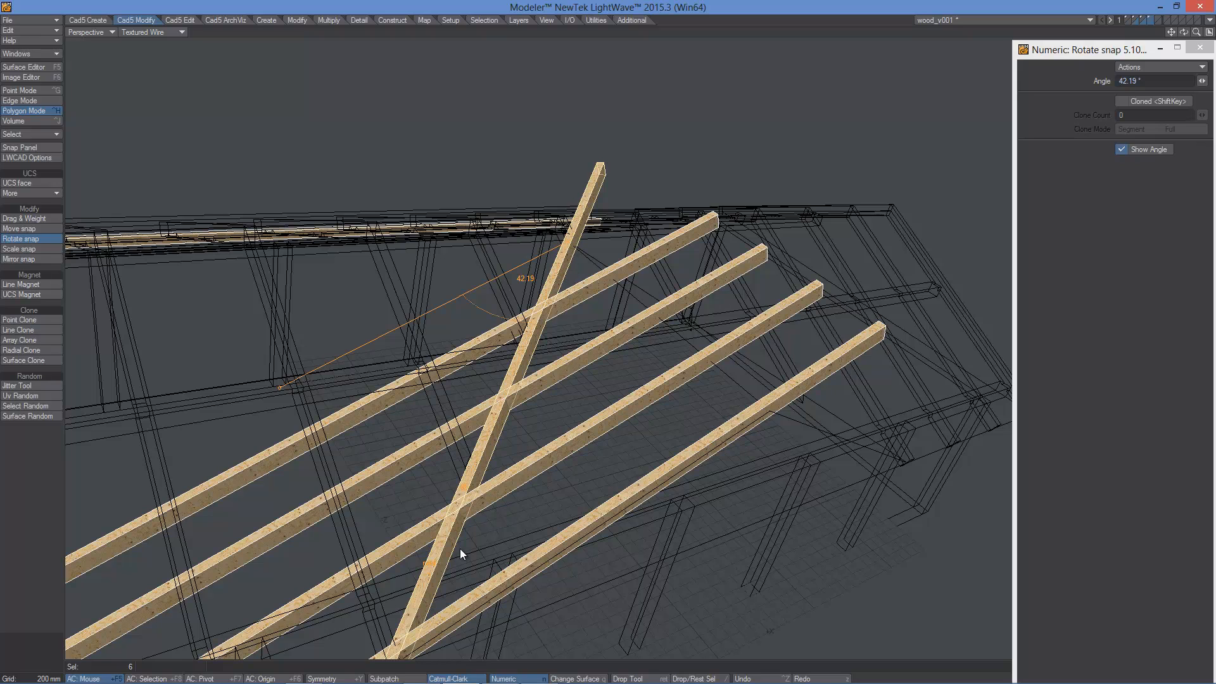
left_click_drag(722, 433, 620, 370, "alt")
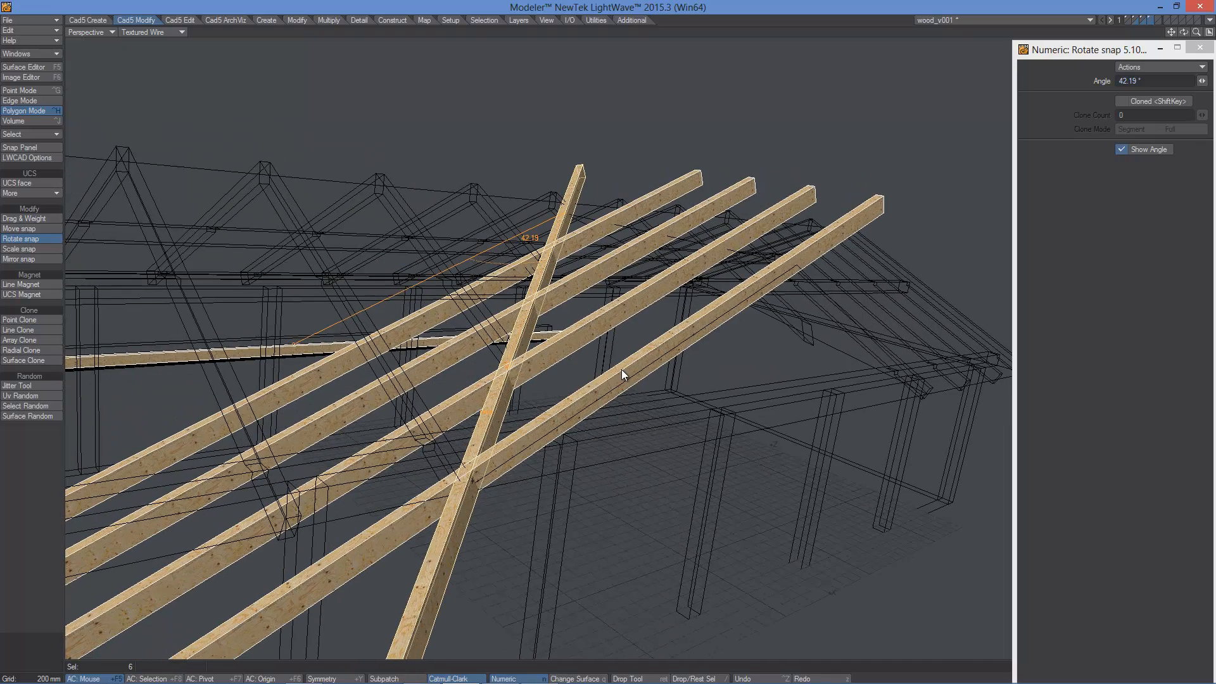
key("Return")
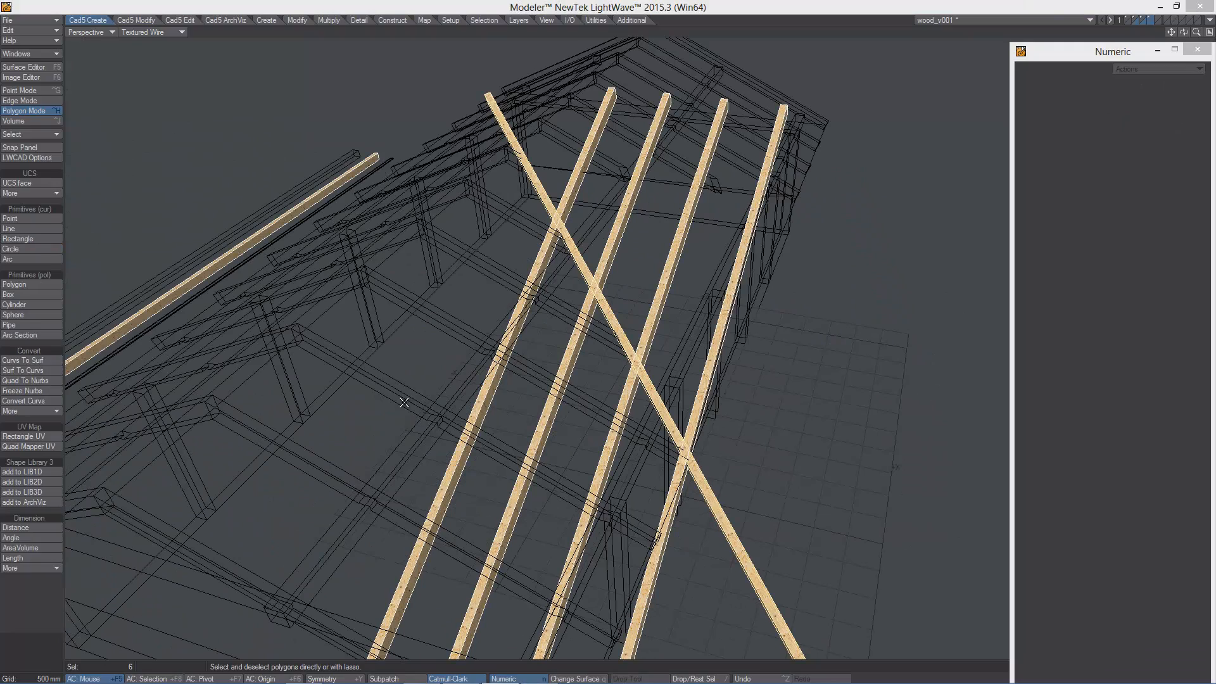
- Cut the other four cross-gable beams along the valley beam with a subtracting Box in Rotate base mode, about 5.99 m by 1.31 m
left_click(26, 651)
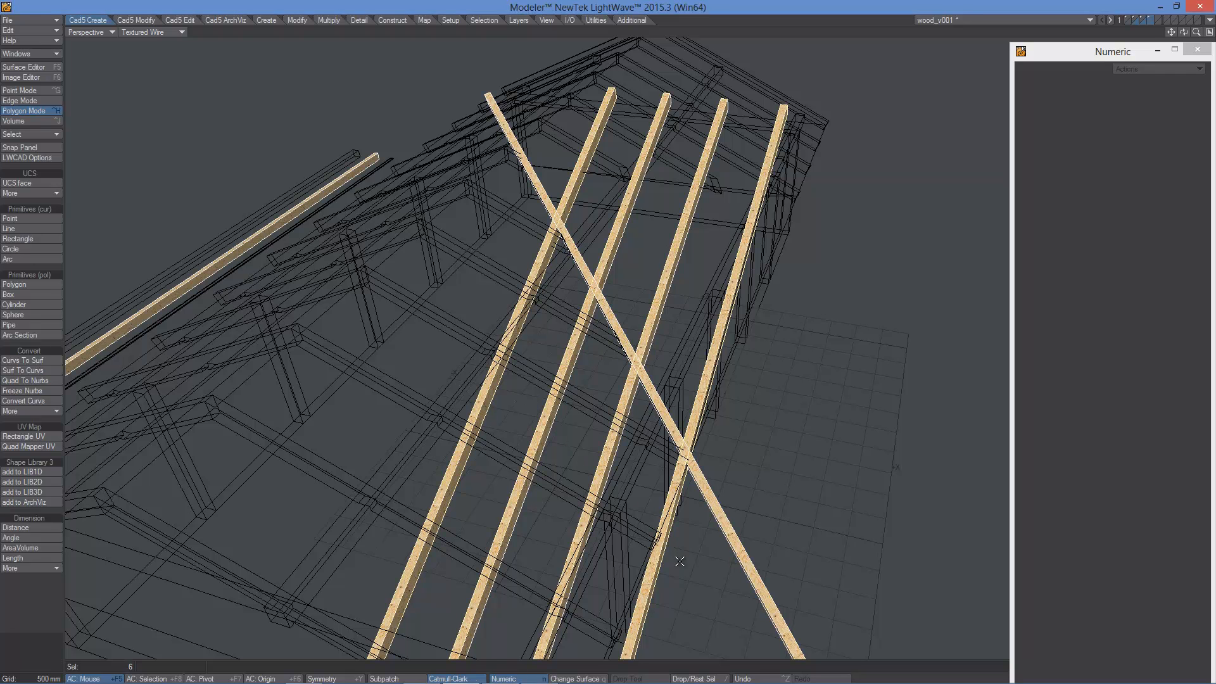
key("bracketright")
left_click(12, 295)
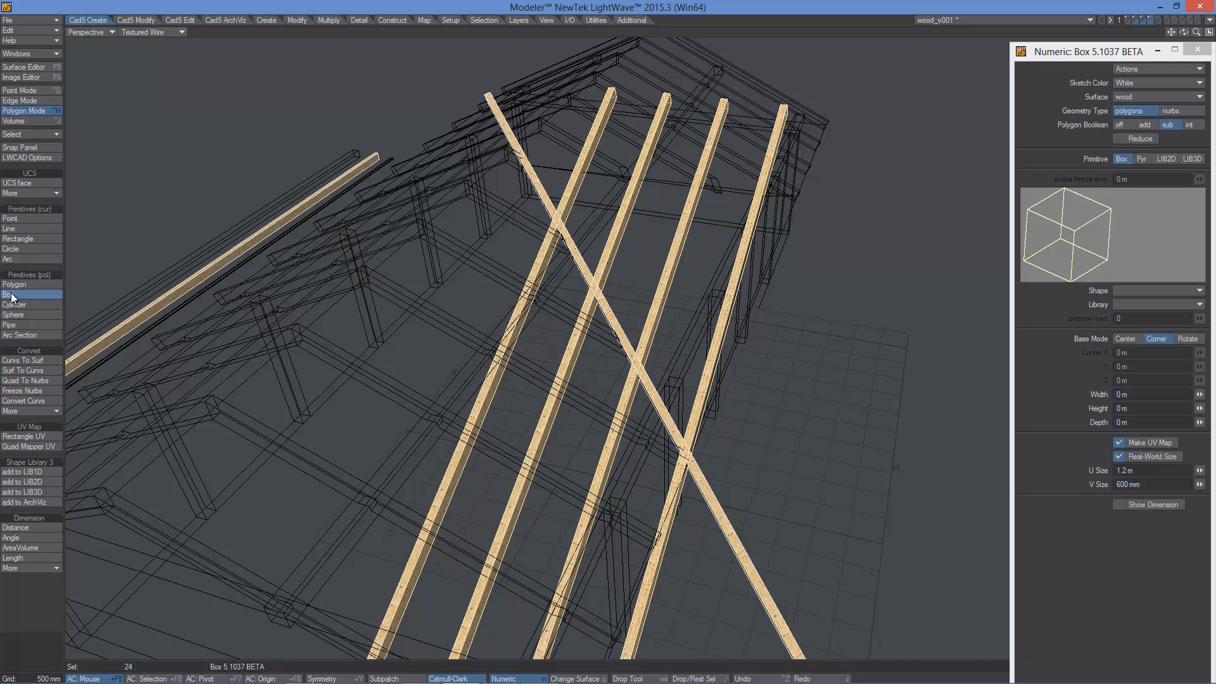
left_click(1188, 340)
left_click_drag(643, 385, 576, 196, "alt")
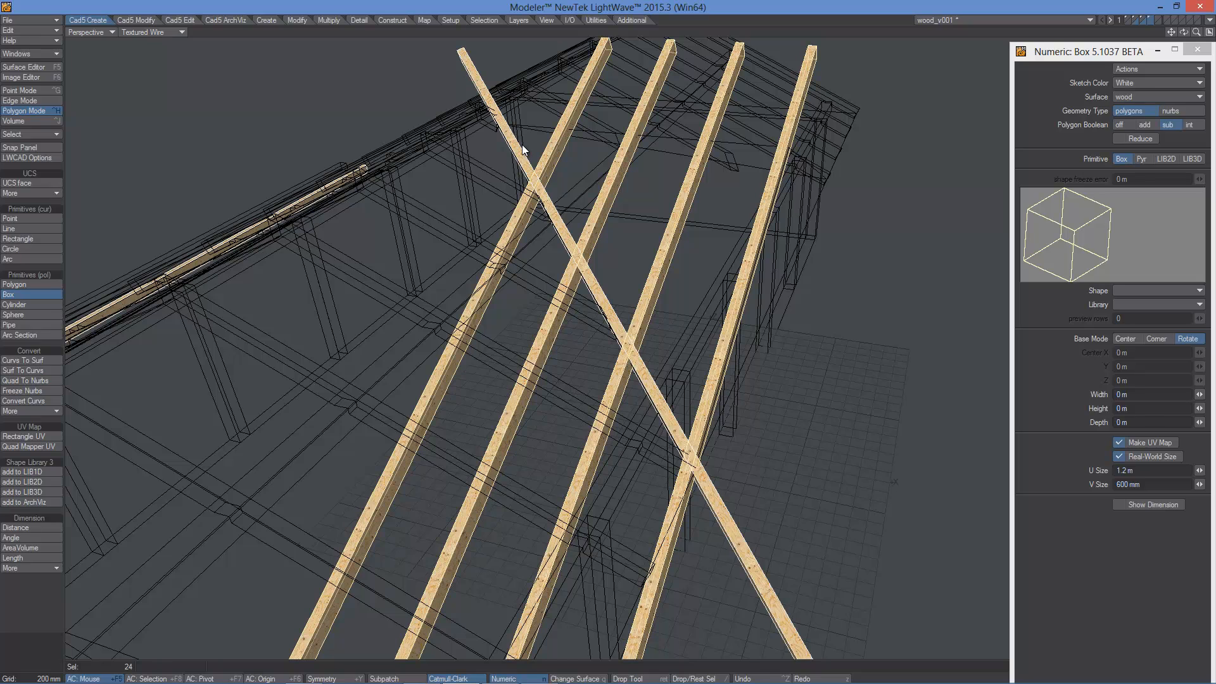
scroll(675, 368, "up", 3)
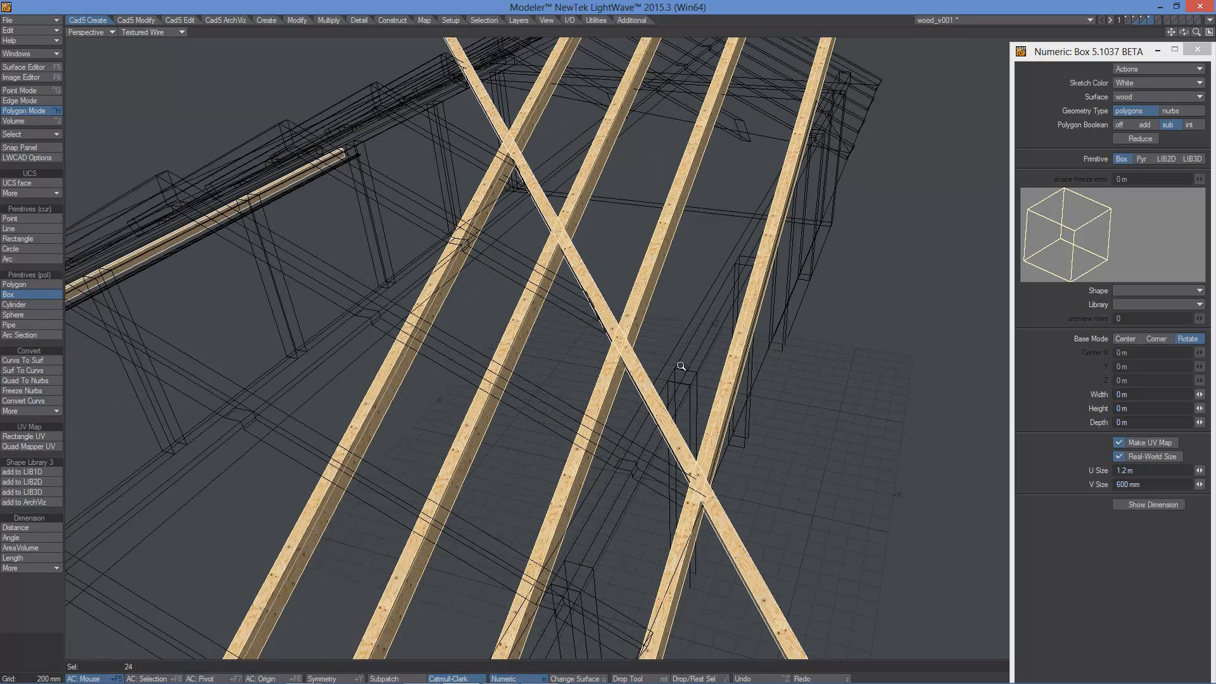
left_click_drag(689, 426, 698, 403, "alt")
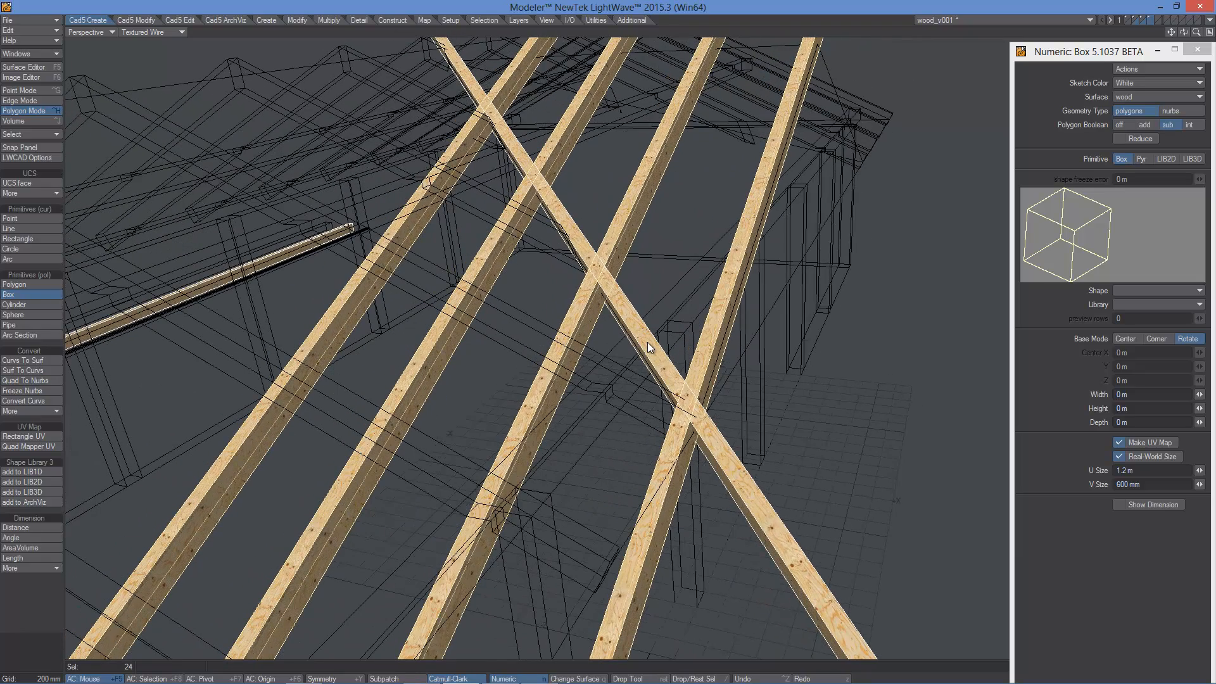
left_click(673, 365)
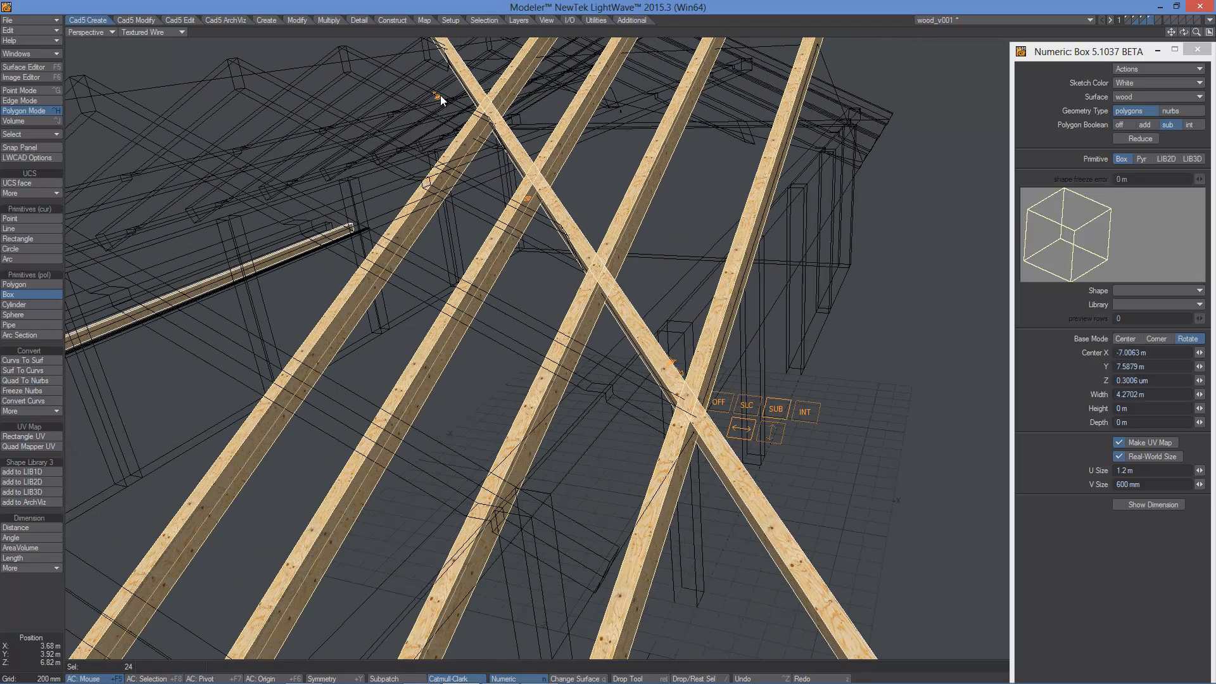
left_click(456, 55)
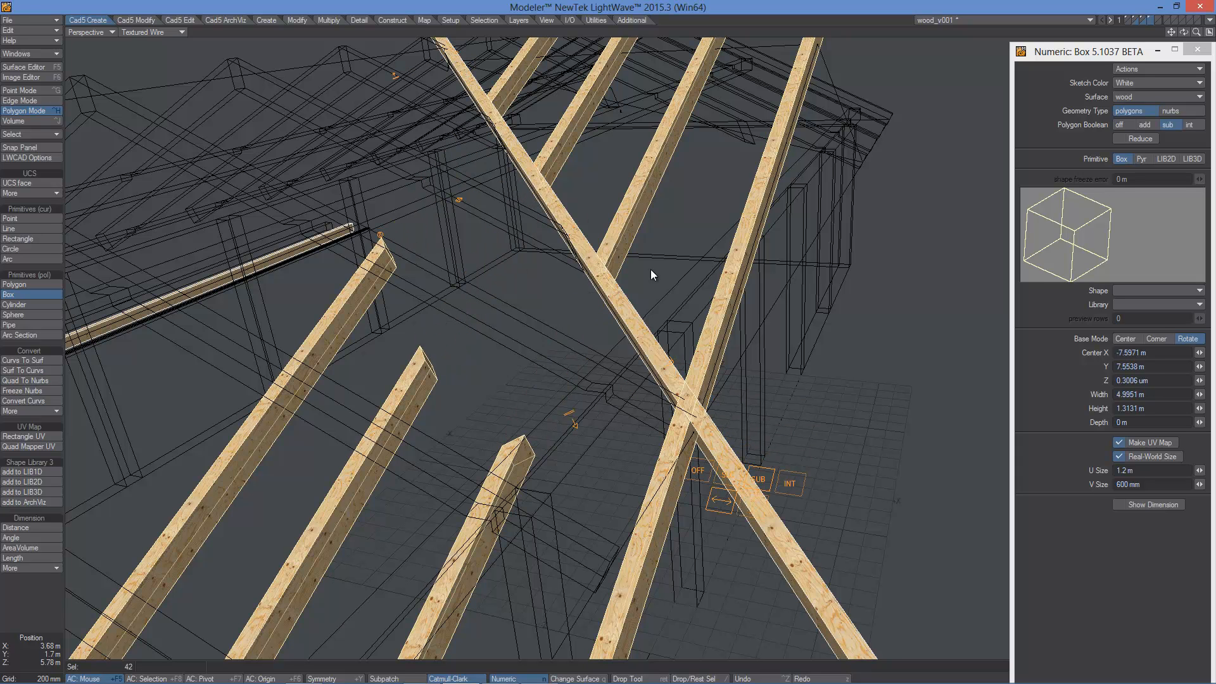
left_click_drag(669, 363, 723, 361)
left_click_drag(690, 256, 681, 311, "alt+shift")
scroll(687, 242, "down", 1)
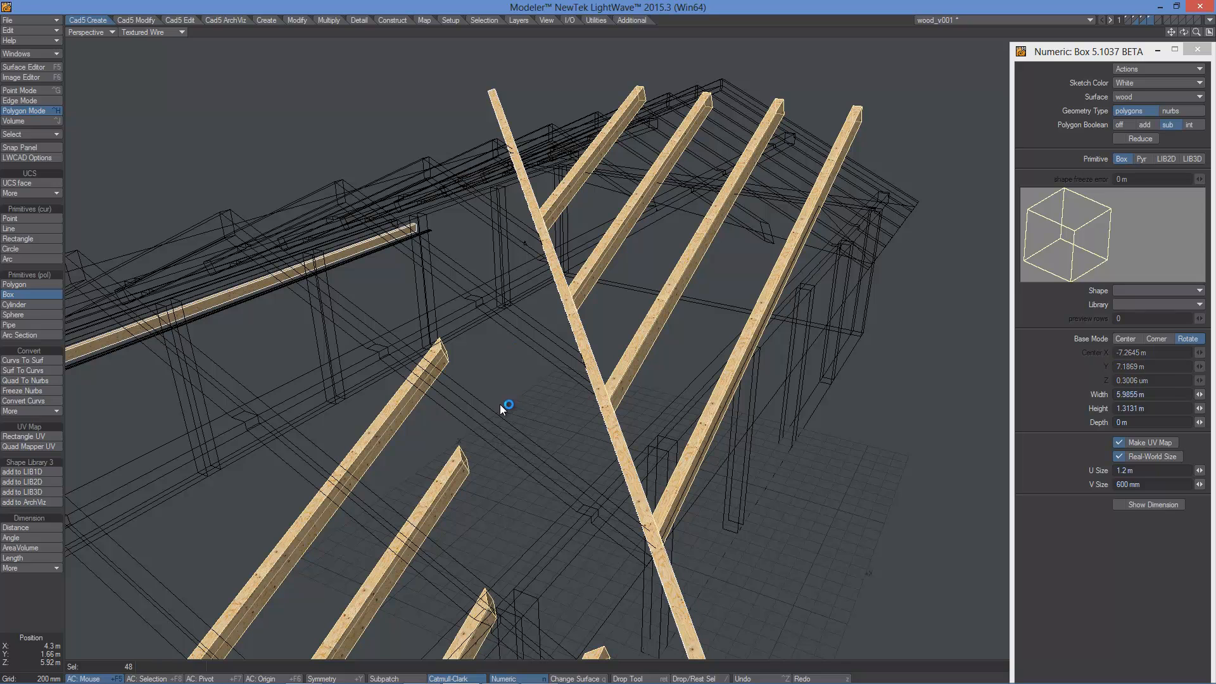
key("space")
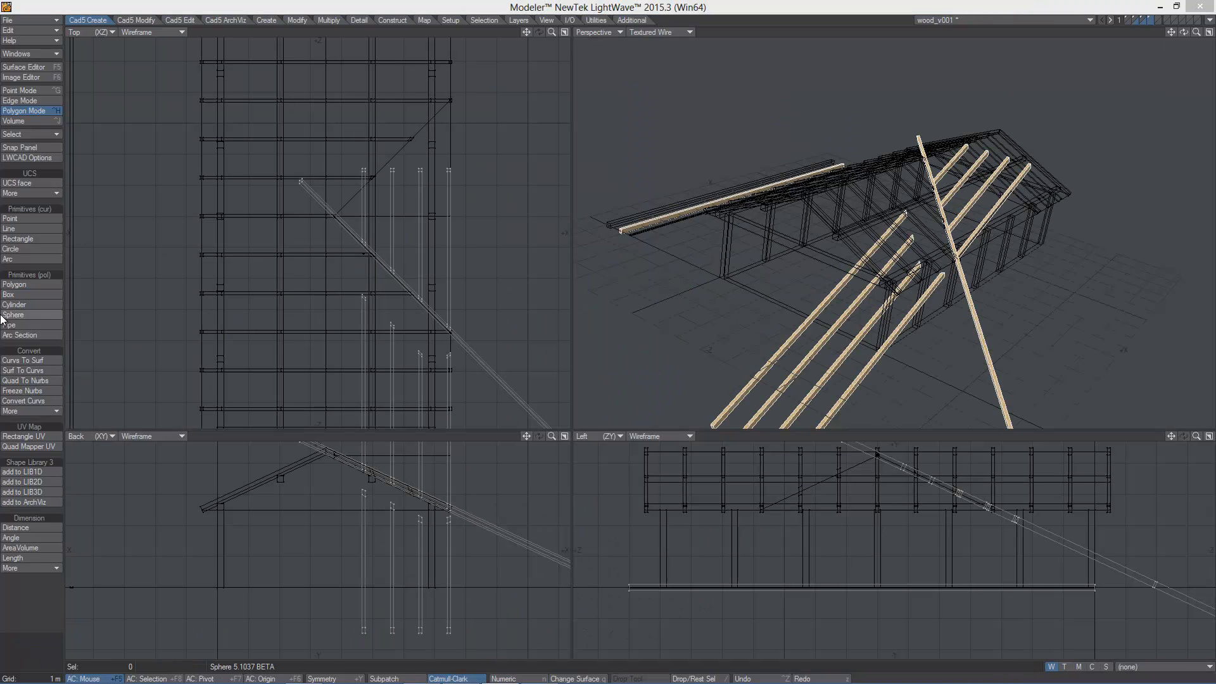
- Trim the upper beam ends at the cross-gable ridge line with a subtracting Corner-mode Box about 10.7 m by 3.4 m
left_click(14, 295)
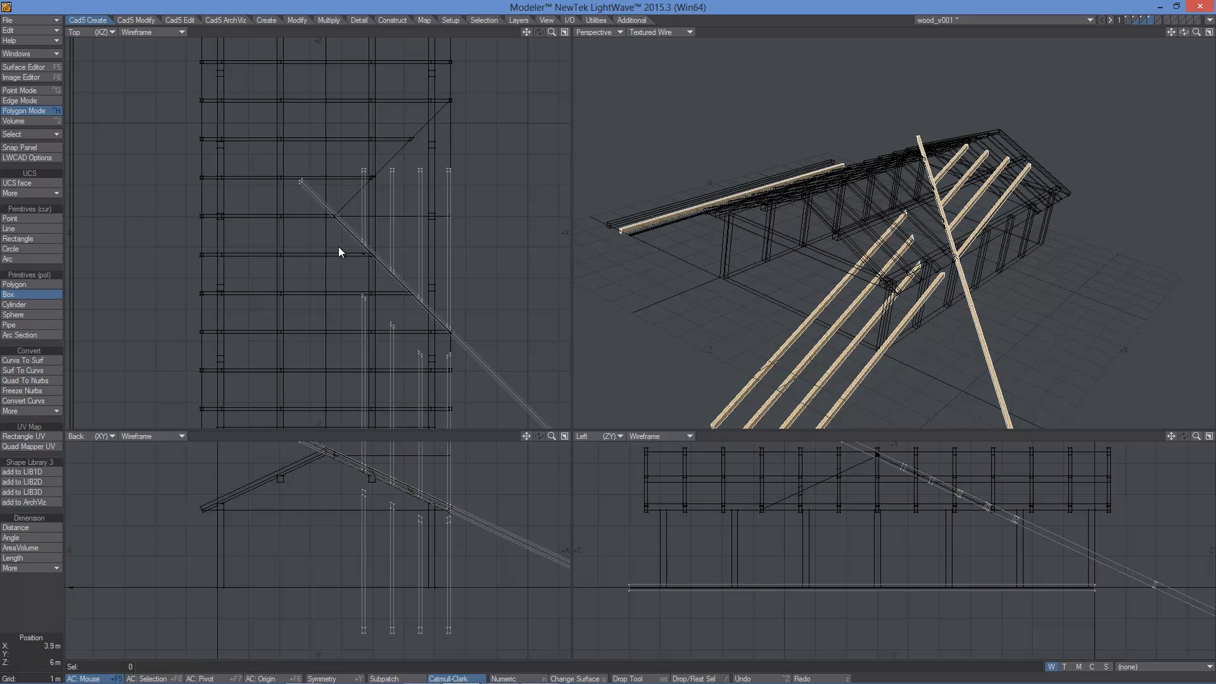
key("n")
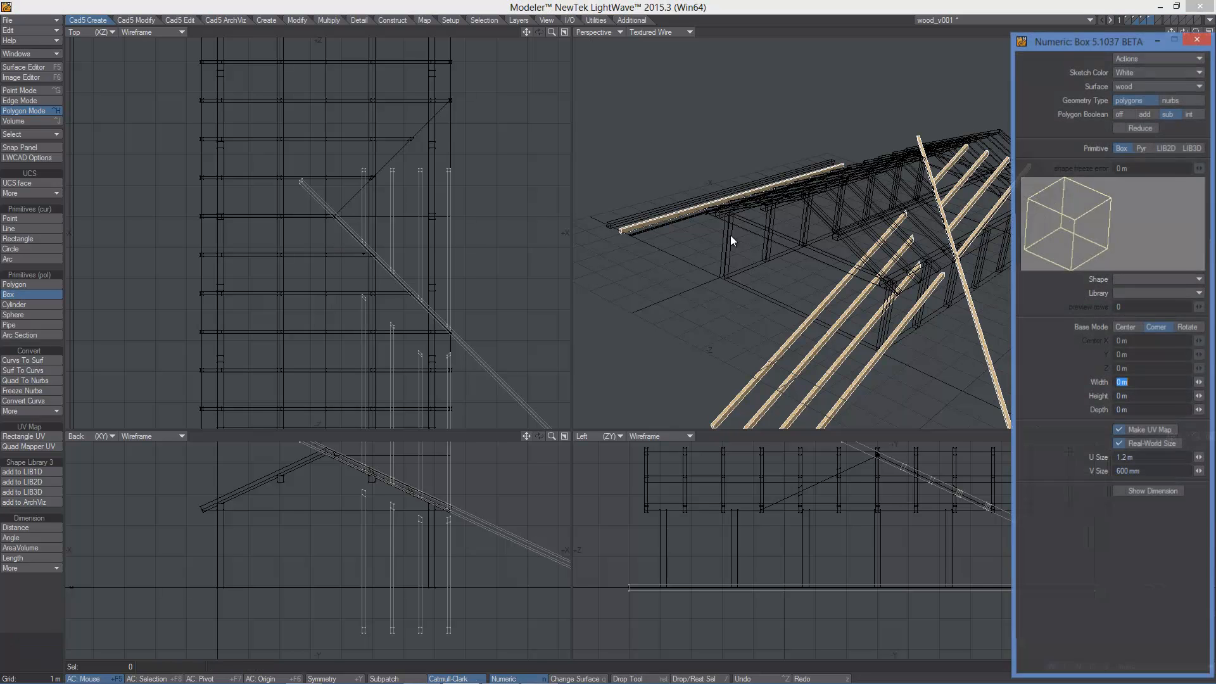
left_click(1156, 328)
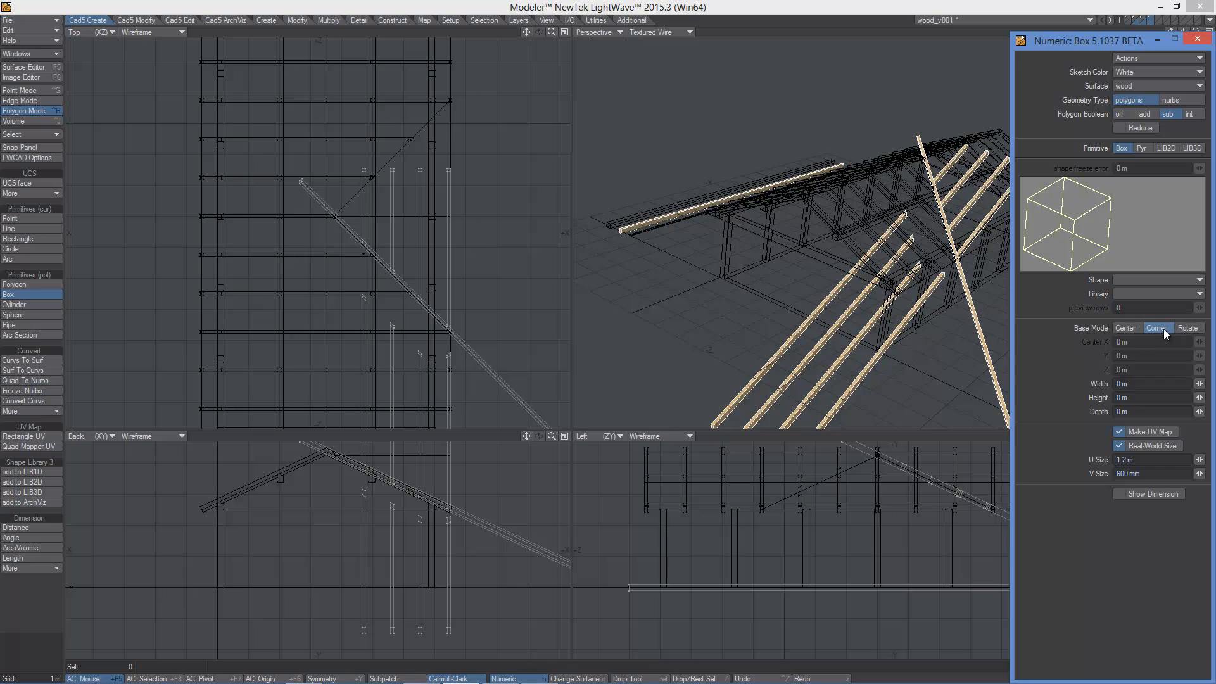
left_click_drag(520, 110, 186, 176)
left_click_drag(353, 176, 355, 215)
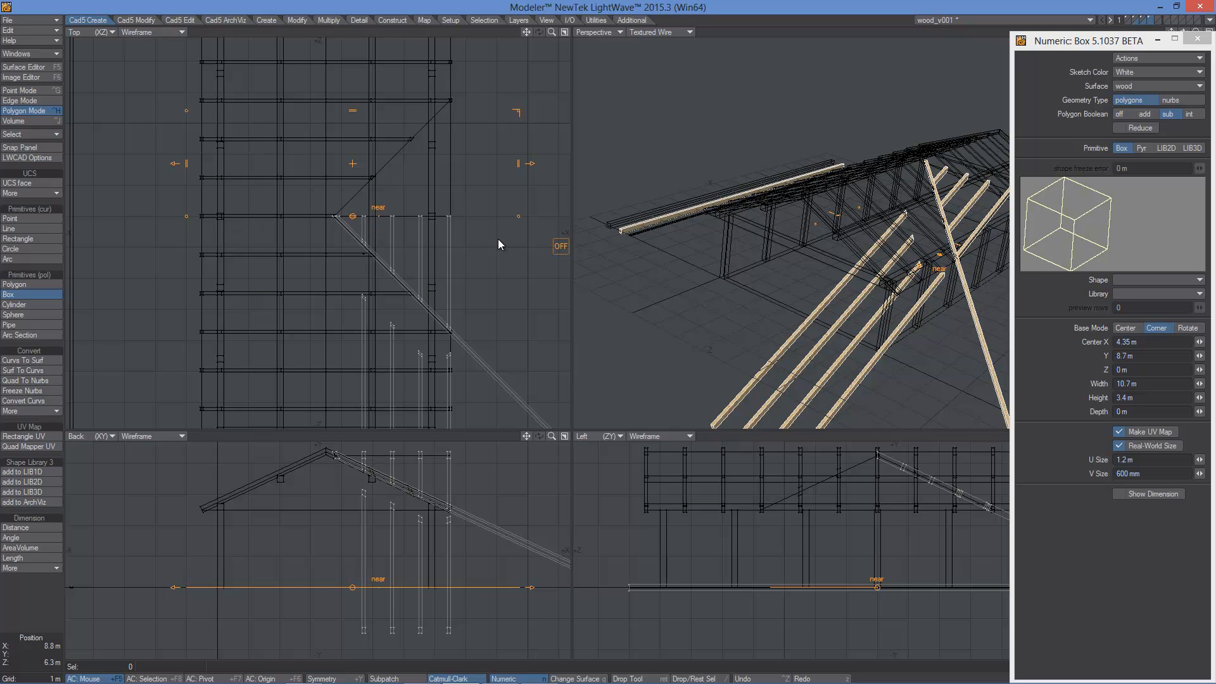
left_click_drag(442, 175, 493, 177, "ctrl+alt")
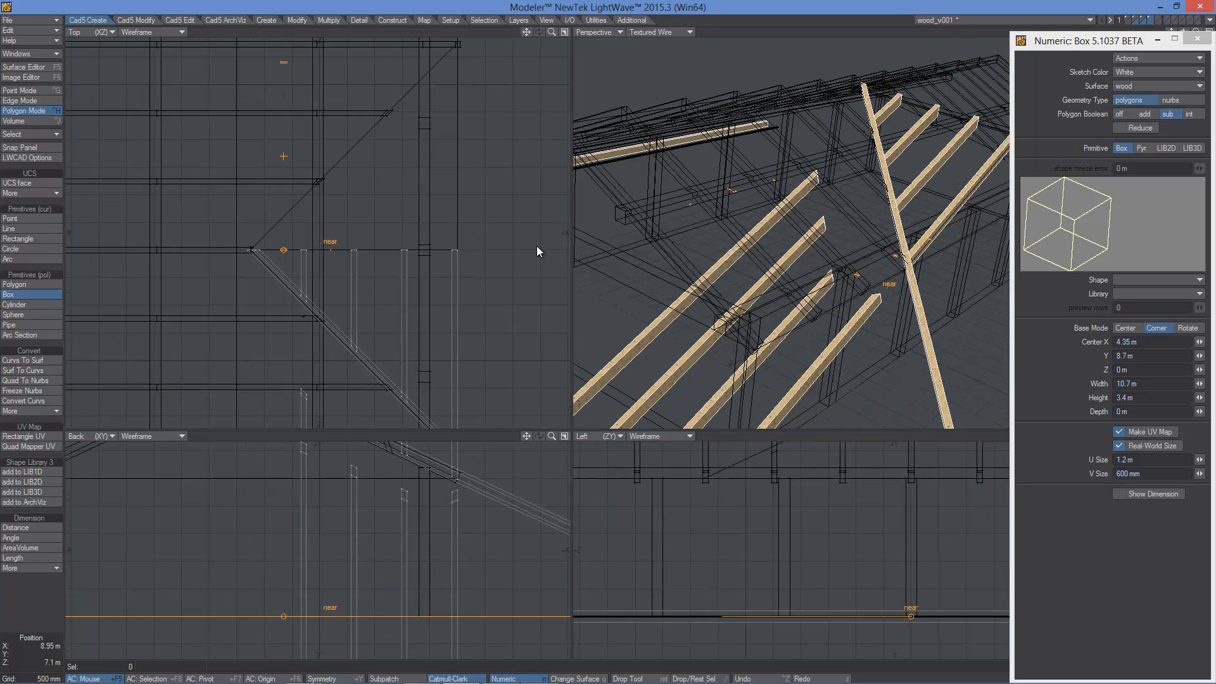
left_click_drag(418, 226, 342, 237, "ctrl+alt")
right_click(379, 250)
left_click_drag(480, 290, 455, 276, "alt")
key("space")
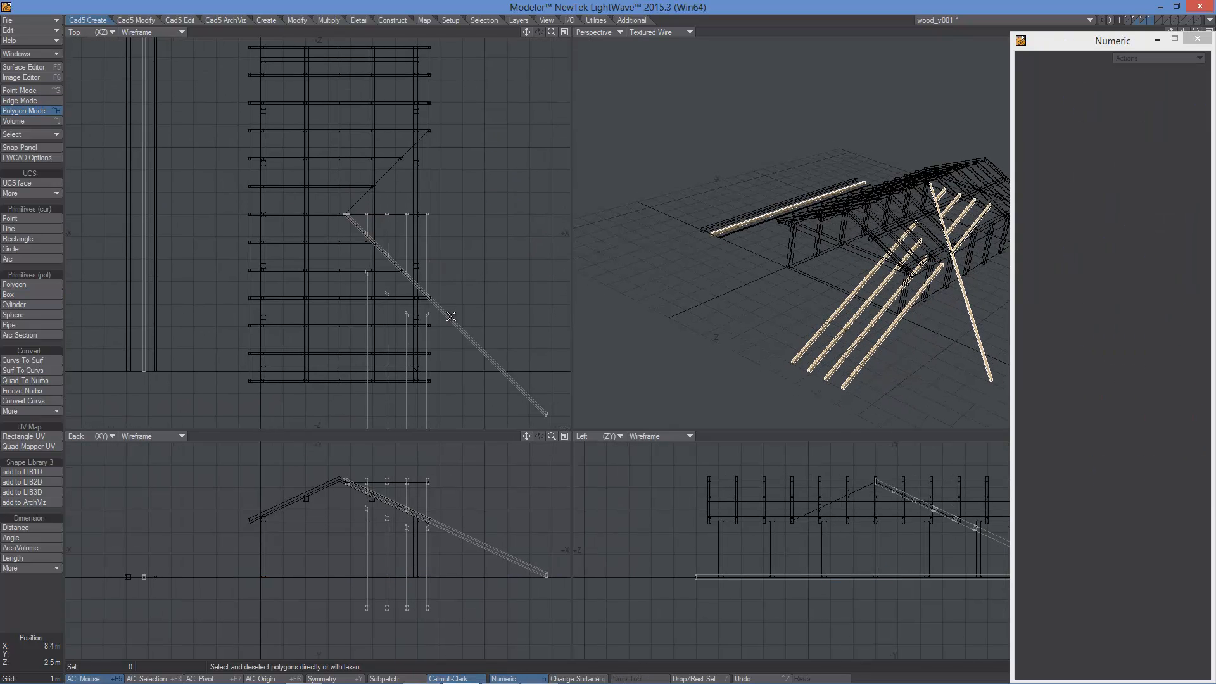
- Select only the diagonal valley beam and cut it with a subtracting Box at the main roof's eave edge
left_click(448, 319)
left_click_drag(446, 323, 453, 320)
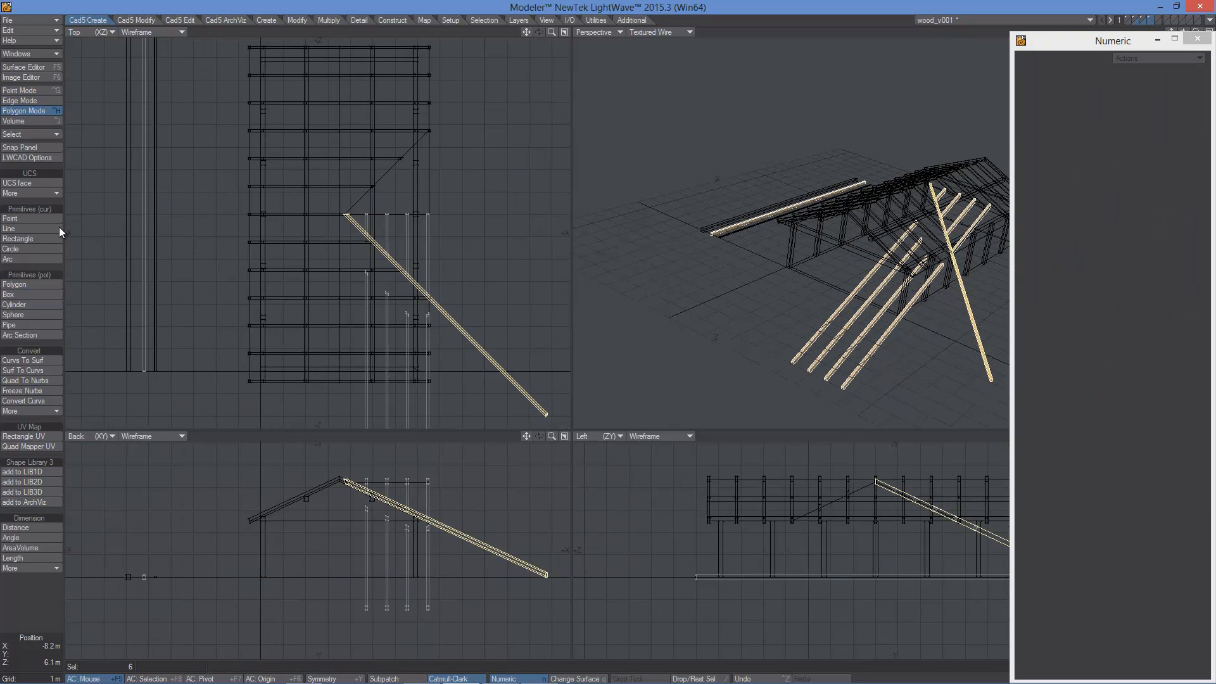
left_click(25, 295)
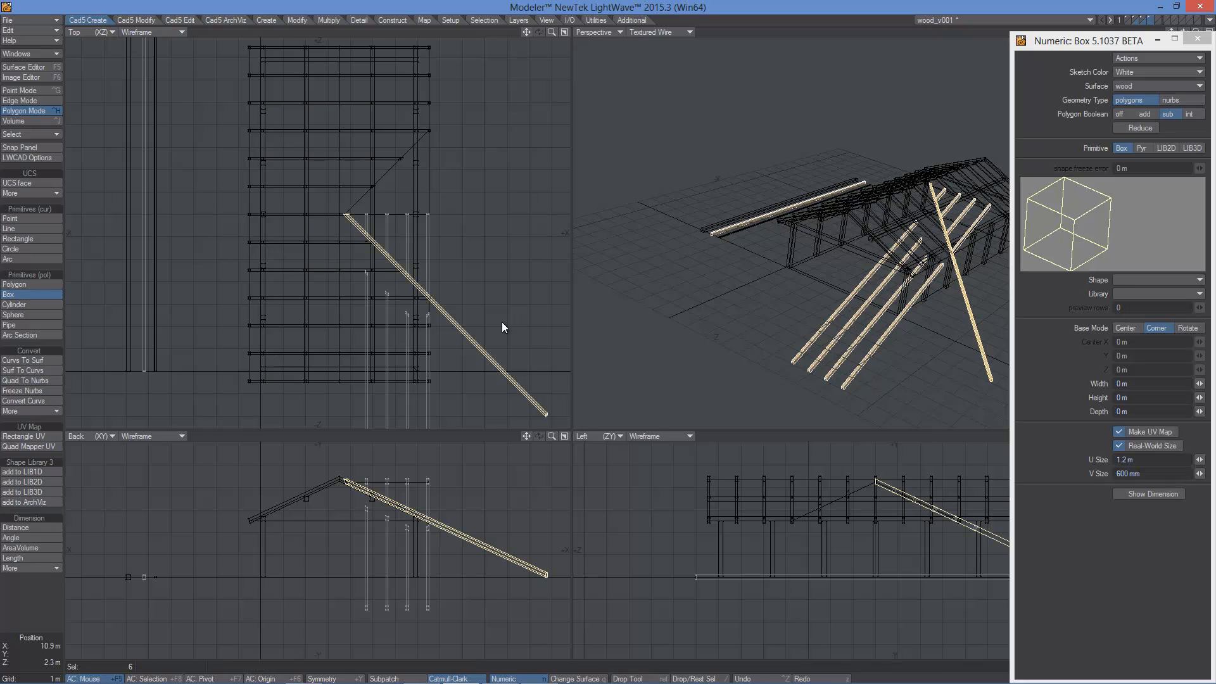
scroll(463, 308, "up", 2)
left_click_drag(504, 241, 439, 358)
left_click_drag(439, 299, 467, 317)
key("space")
key("space")
left_click(37, 638)
key("space")
key("space")
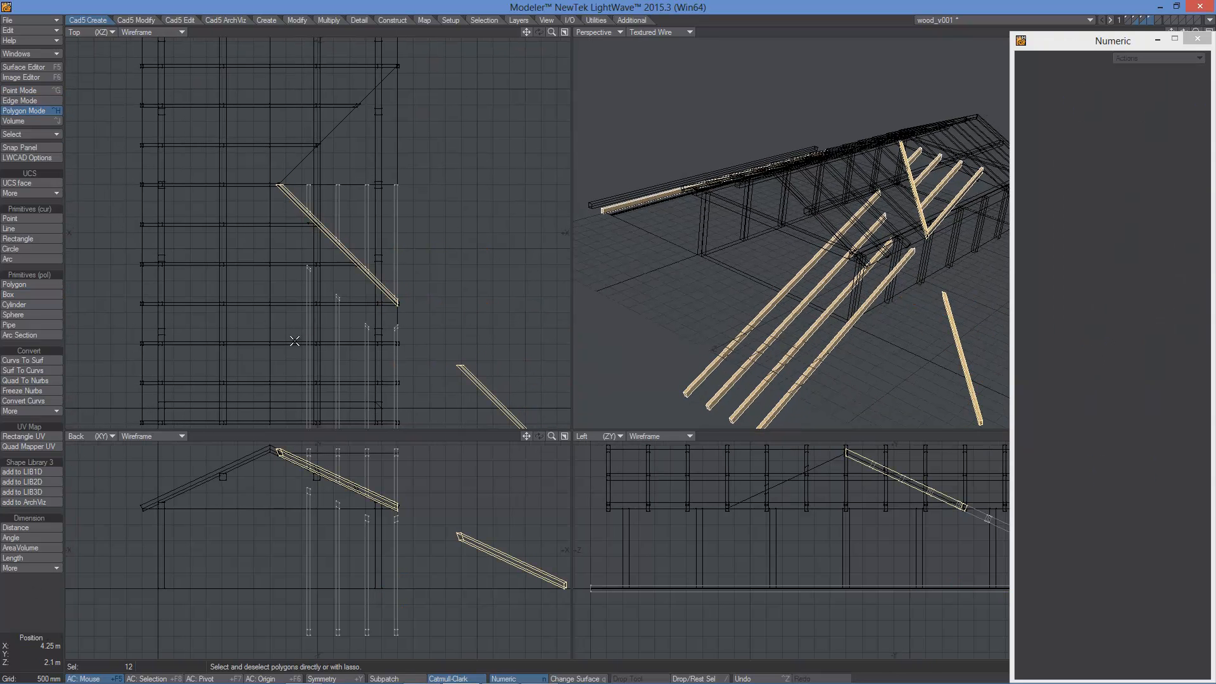
- Delete the leftover lower pieces of the four cross-gable rafters and of the valley beam
left_click(55, 647)
mouse_move(286, 365)
left_mouse_down()
mouse_move(403, 392)
mouse_move(500, 360)
left_mouse_up()
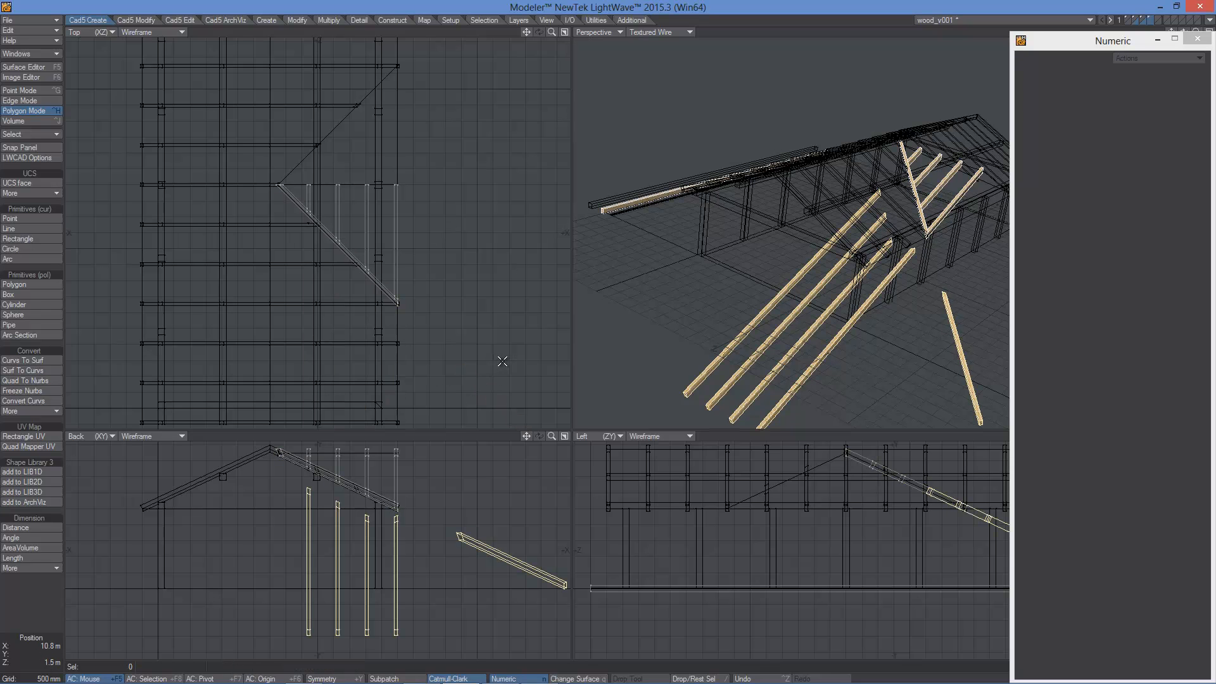
key("Delete")
- Mirror the trimmed rafters and valley beam as clones across the cross-gable ridge line with Mirror snap
left_click_drag(951, 238, 905, 318, "alt")
left_click_drag(497, 313, 438, 353, "alt")
left_click(136, 20)
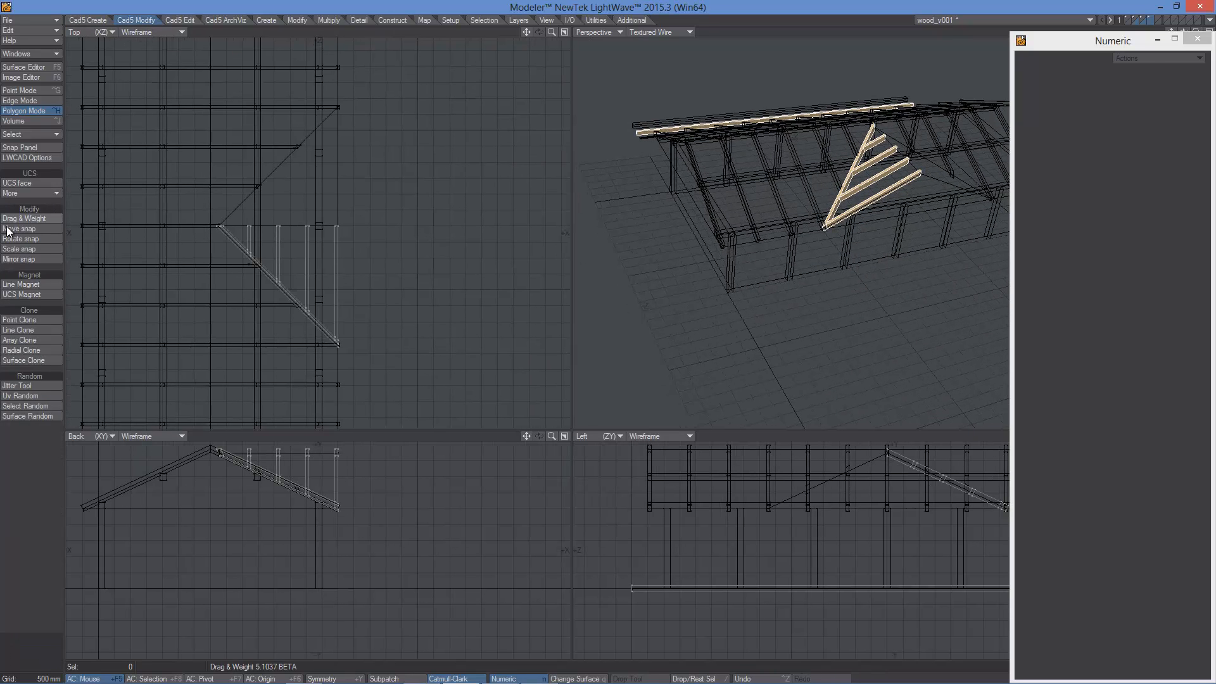
left_click(19, 259)
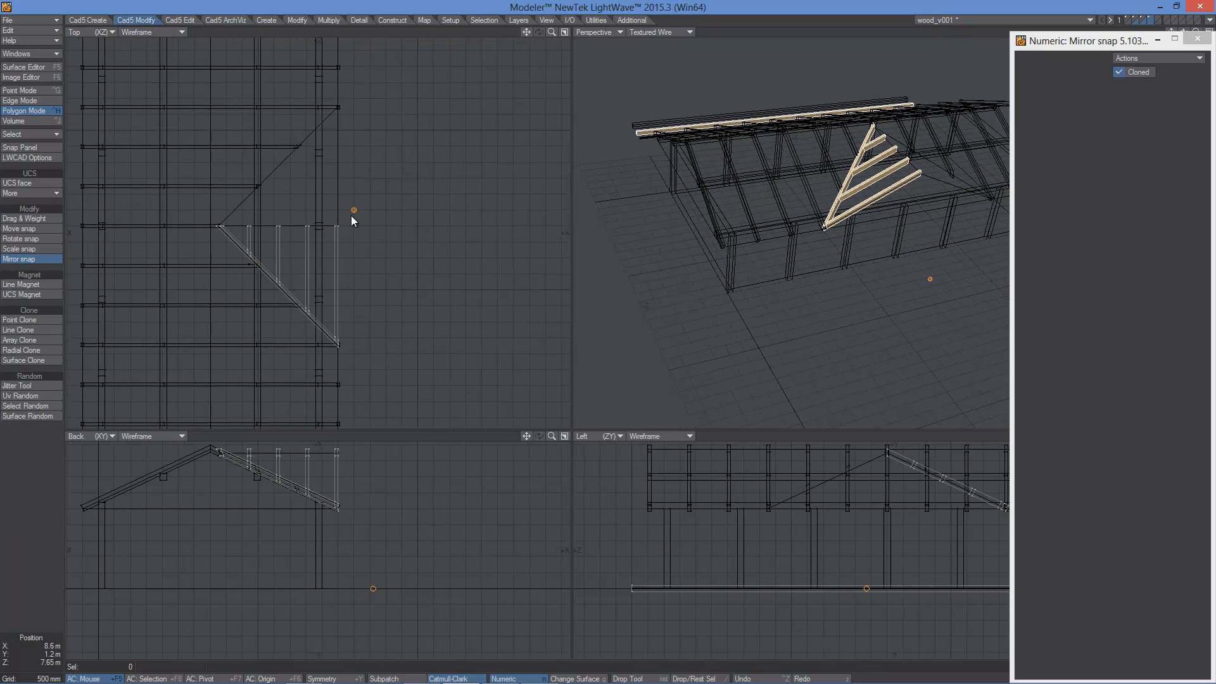
left_click_drag(209, 235, 176, 220)
left_click_drag(871, 304, 830, 297, "alt")
left_click_drag(928, 127, 823, 204, "alt+shift")
key("space")
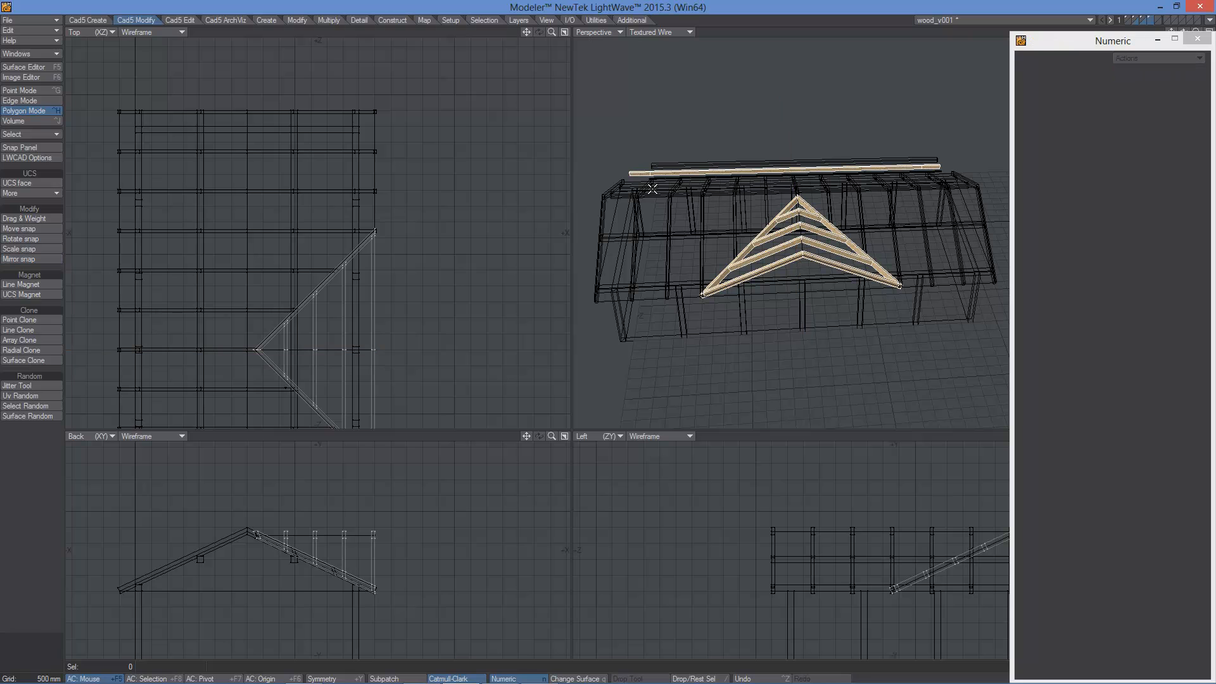
- Cut the complete cross-gable frame from its layer and paste it into the timber structure layer
mouse_move(226, 307)
right_mouse_down()
mouse_move(507, 304)
mouse_move(219, 380)
right_mouse_up()
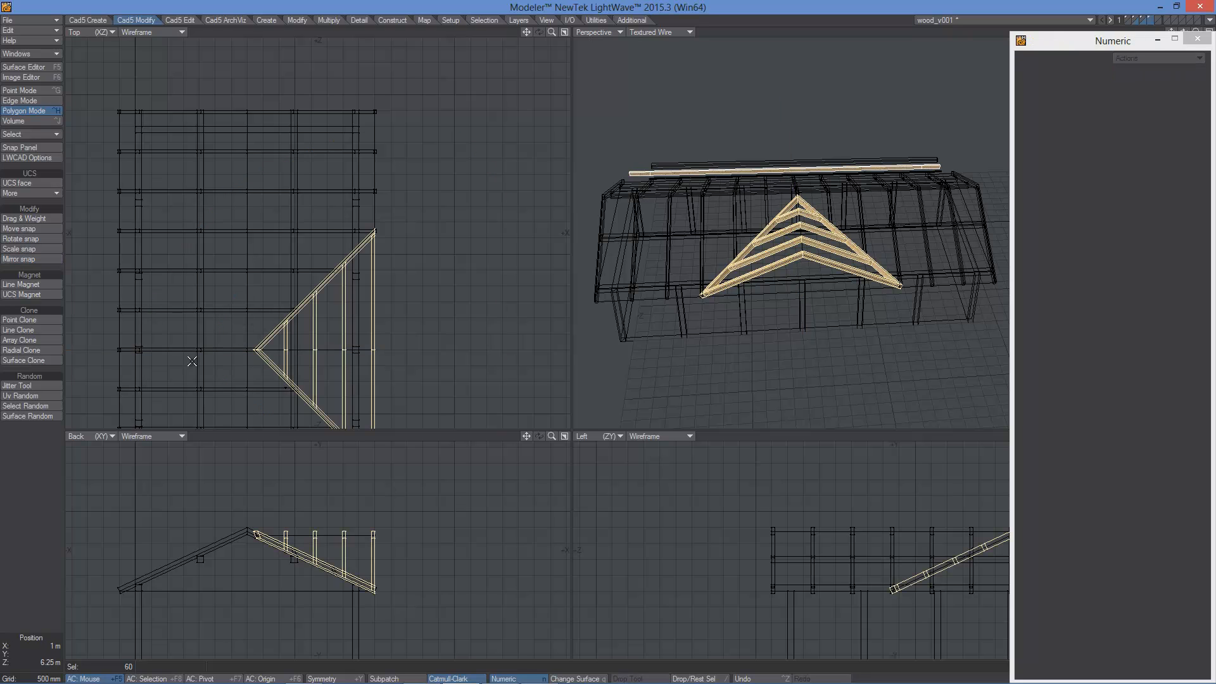
key("shift+a")
key("ctrl+x")
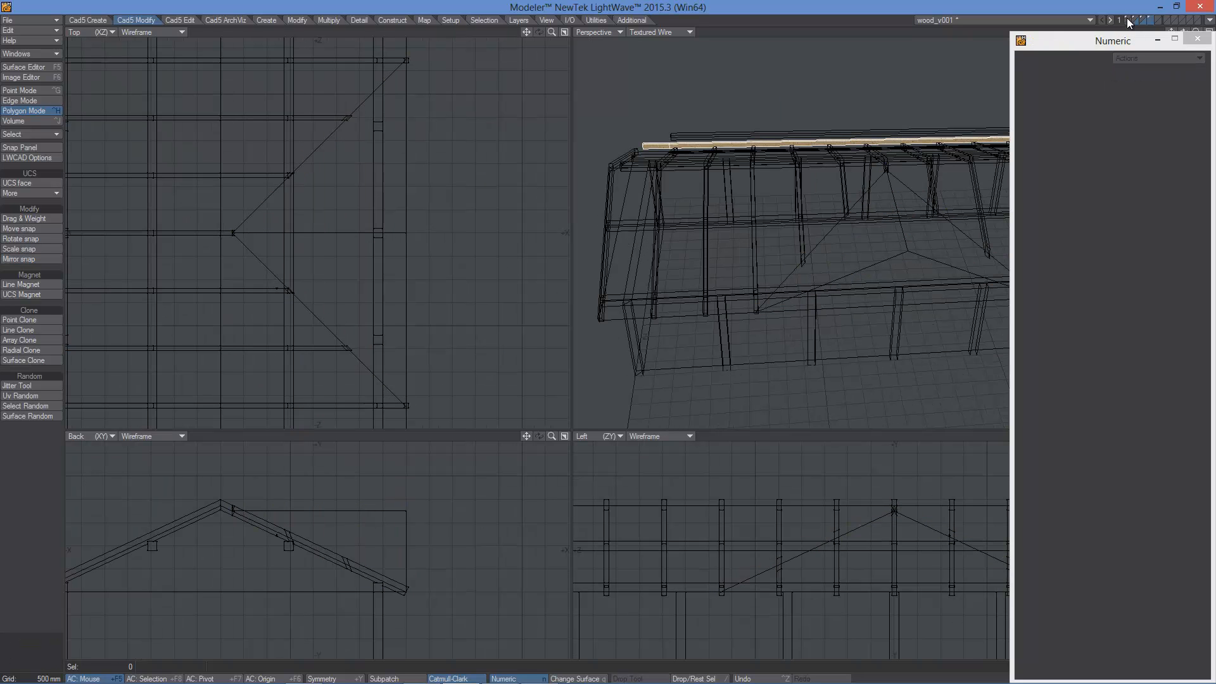
left_click(1144, 20)
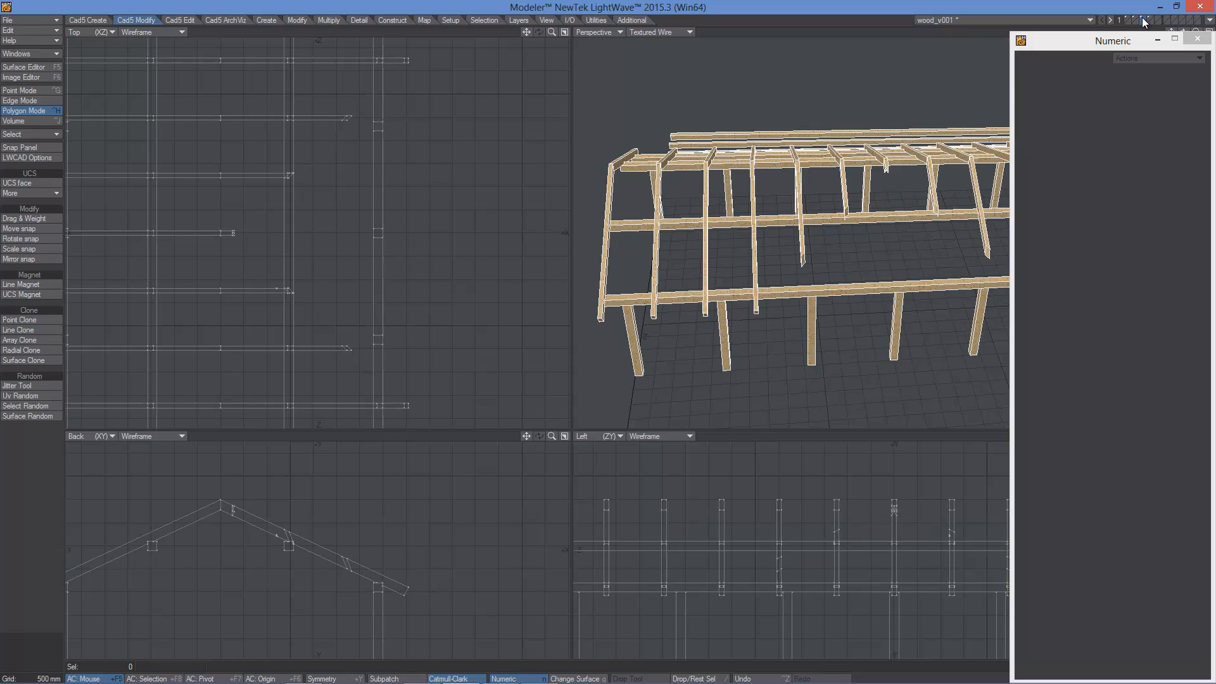
key("ctrl+v")
left_click(1197, 38)
key("ctrl+g")
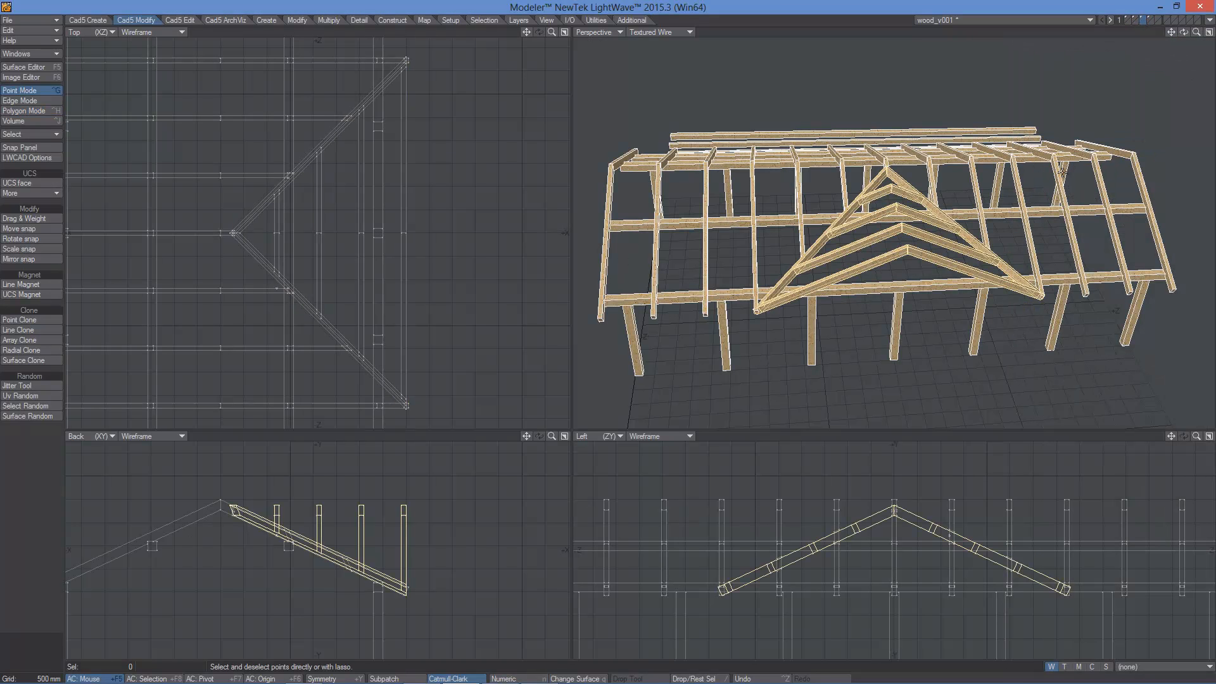
- Show the cross-gabled roof surface layer in the foreground with the timber structure as the background layer
left_click(1209, 32)
left_click_drag(952, 355, 846, 252, "alt")
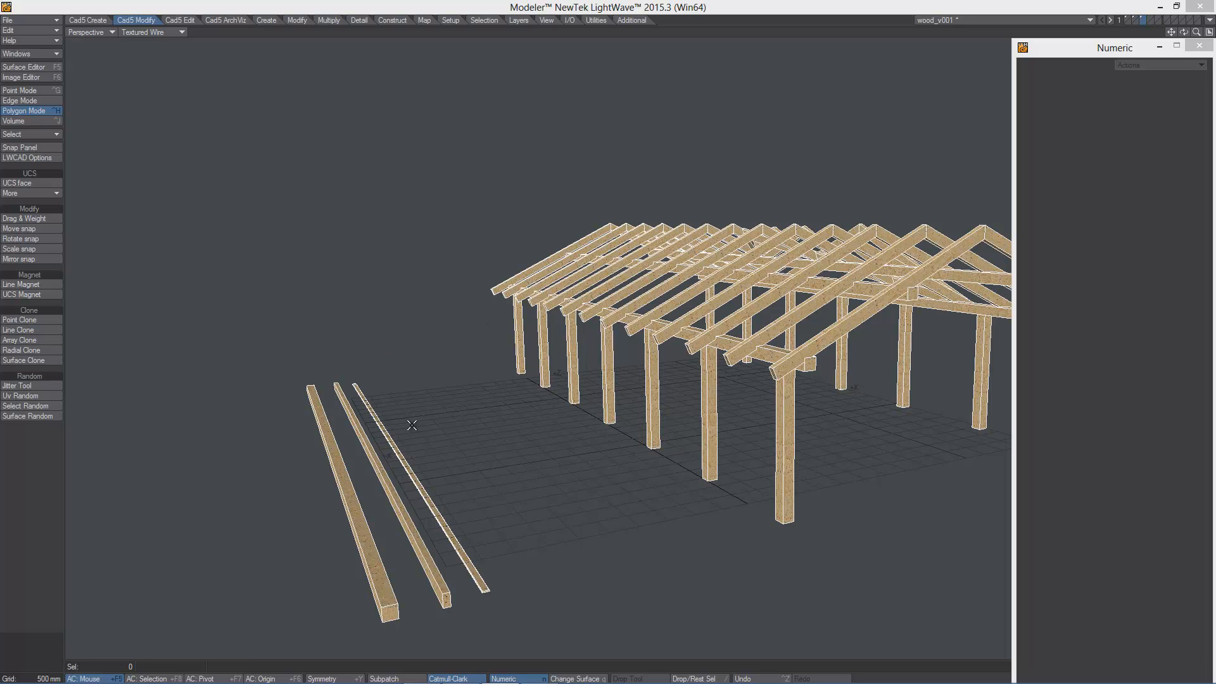
left_click_drag(561, 524, 547, 497, "alt")
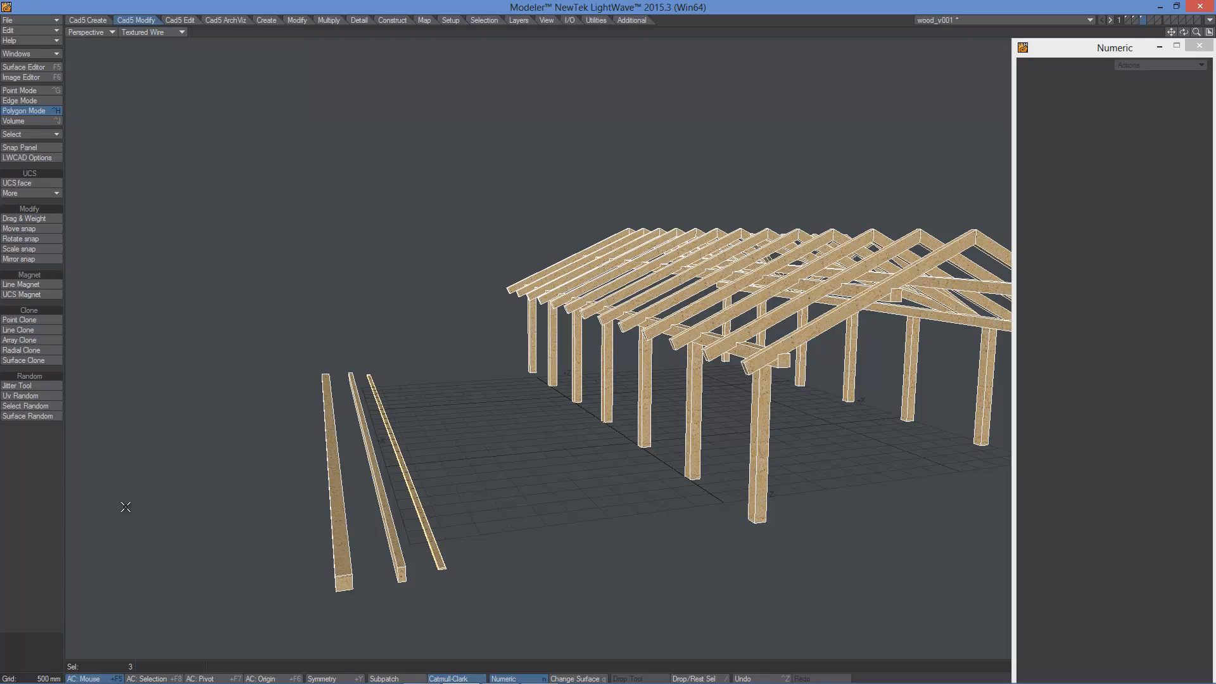
left_click(1130, 16)
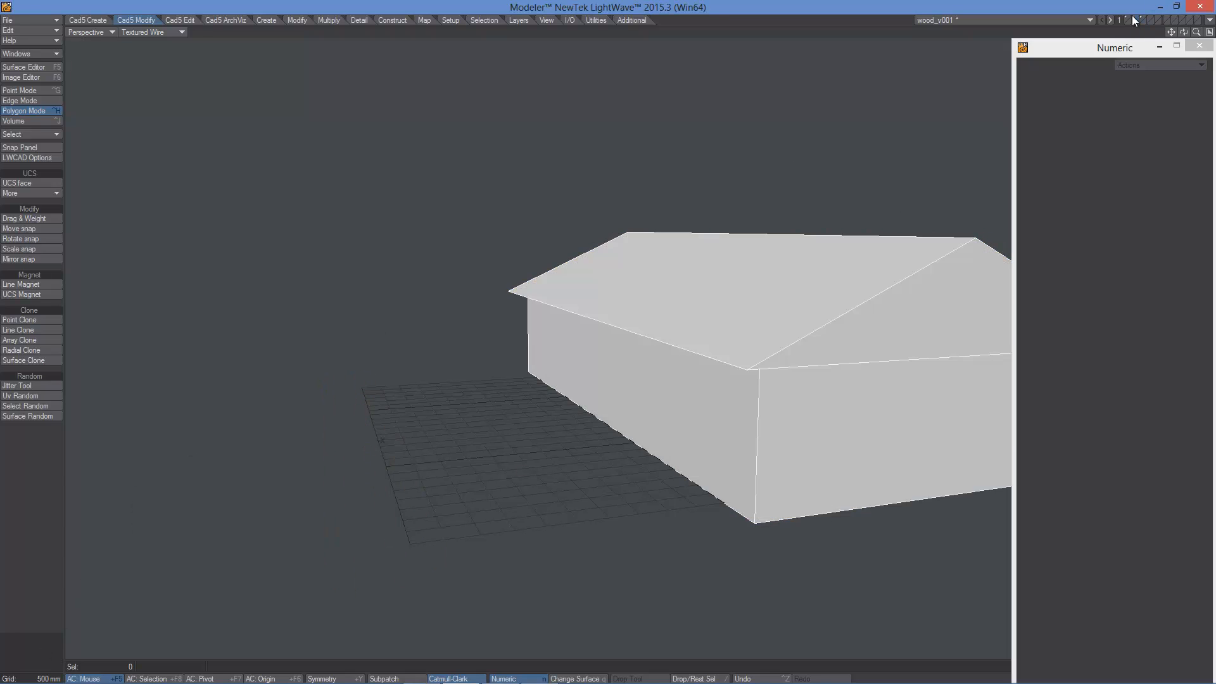
mouse_move(881, 194)
left_mouse_down("alt")
mouse_move(738, 353)
mouse_move(754, 277)
mouse_move(749, 369)
mouse_move(847, 284)
mouse_move(882, 277)
mouse_move(768, 214)
mouse_move(881, 173)
left_mouse_up("alt")
left_click(1150, 19)
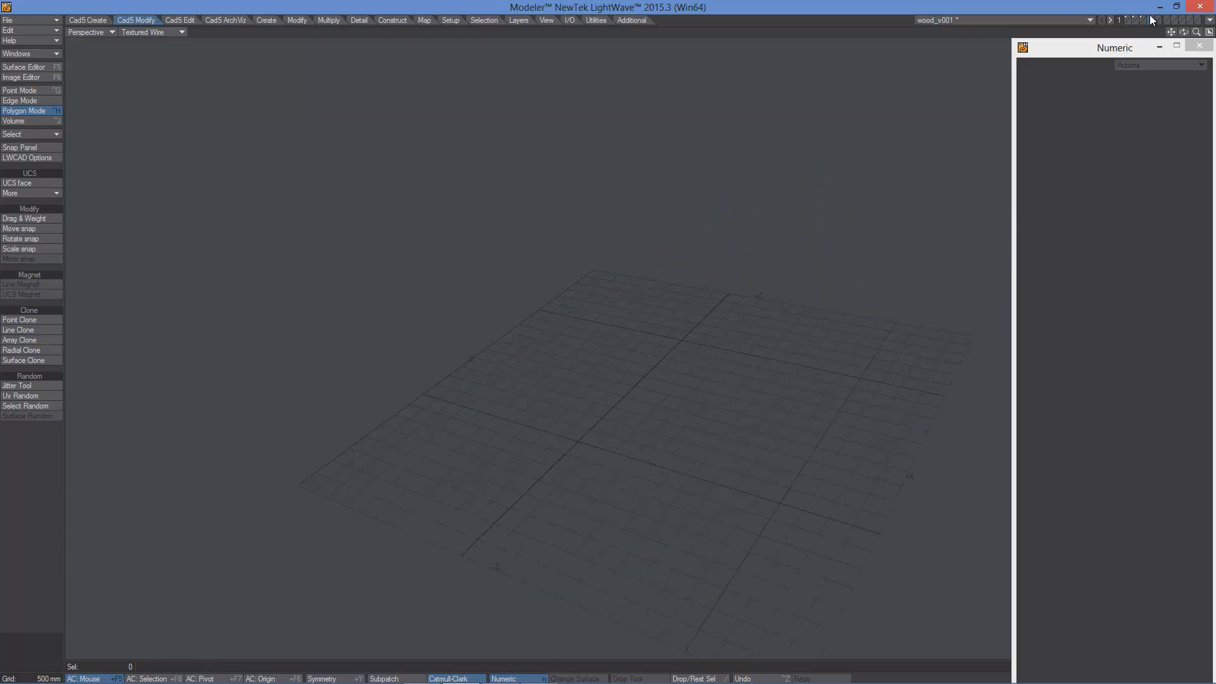
left_click(1139, 21)
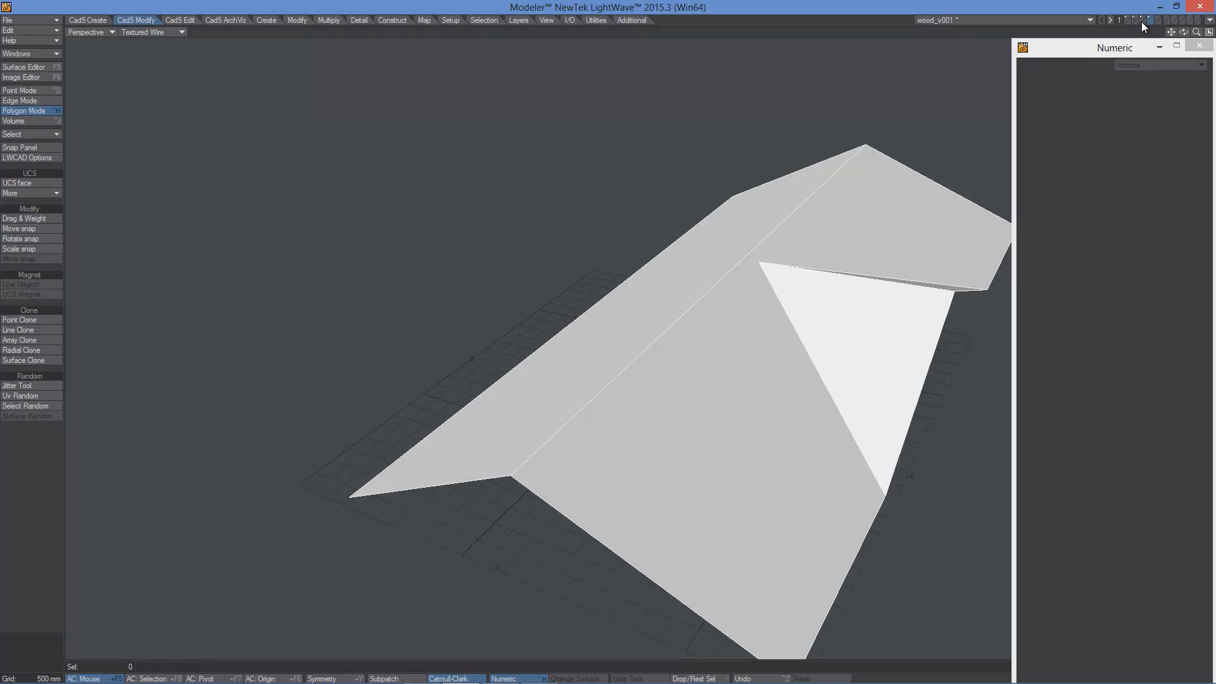
left_click(1143, 22)
left_click_drag(646, 434, 794, 394, "alt")
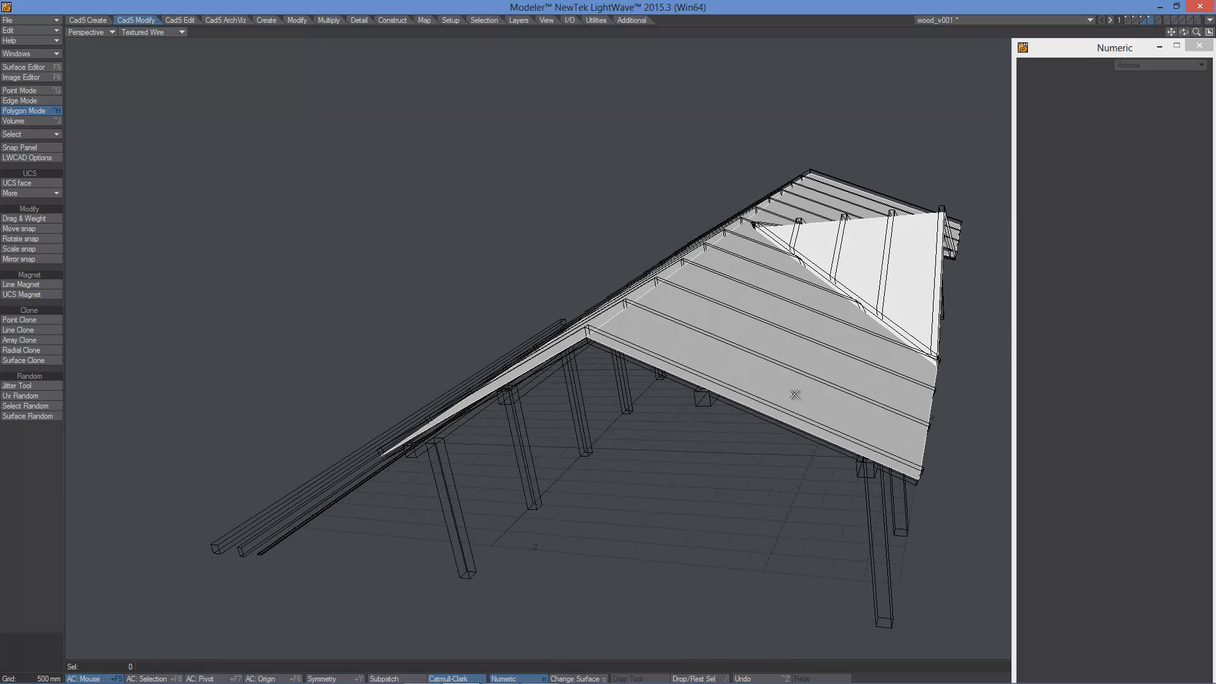
key("0")
key("a")
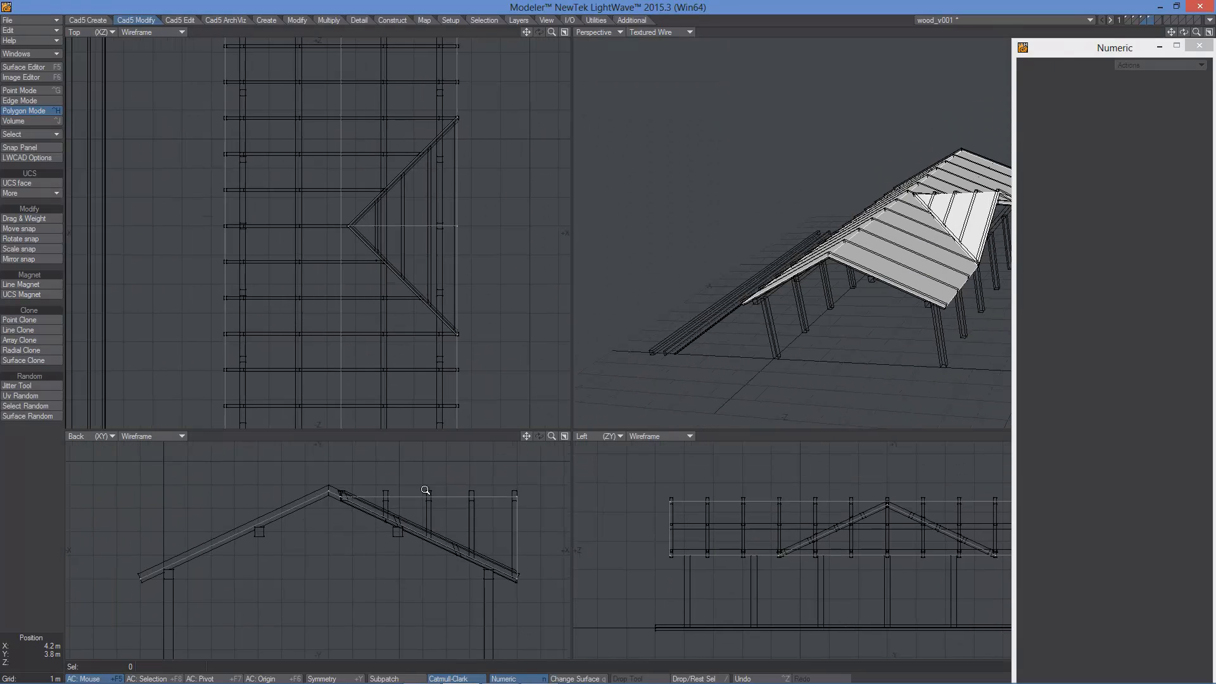
- Move the roof surface straight up by about 129 mm with Move snap so its ridge meets the rafters' top edge
left_click_drag(409, 499, 430, 467, "ctrl+alt")
left_click_drag(362, 487, 356, 505, "alt")
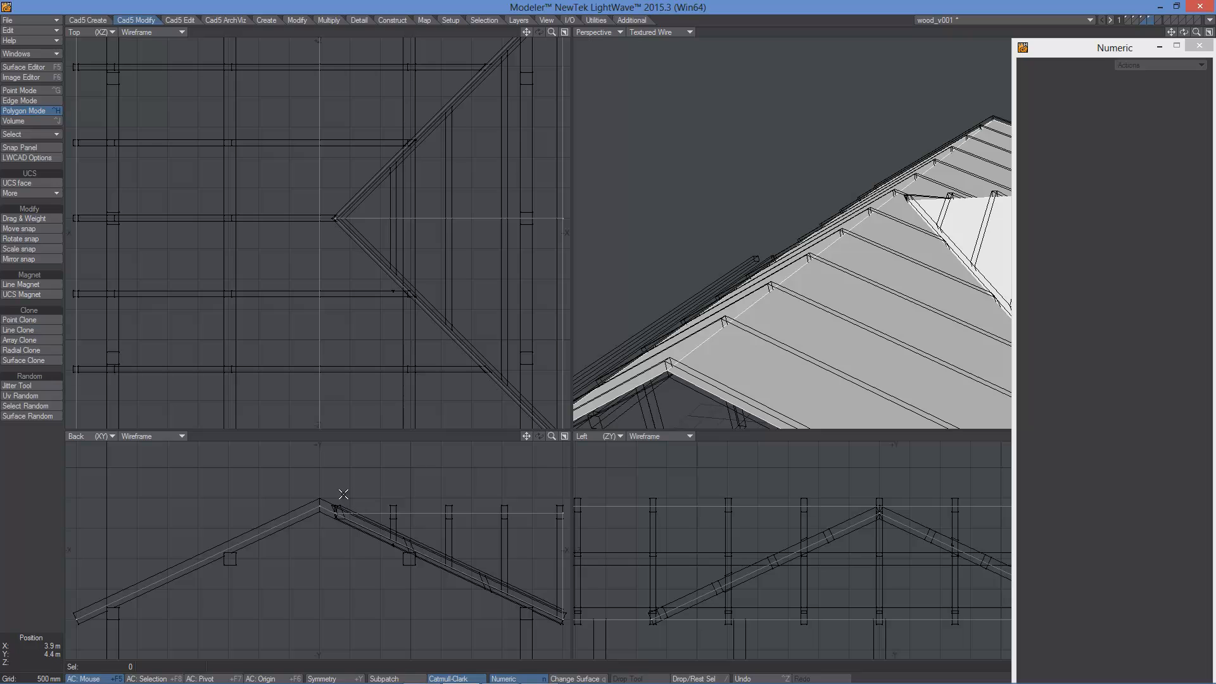
left_click(22, 228)
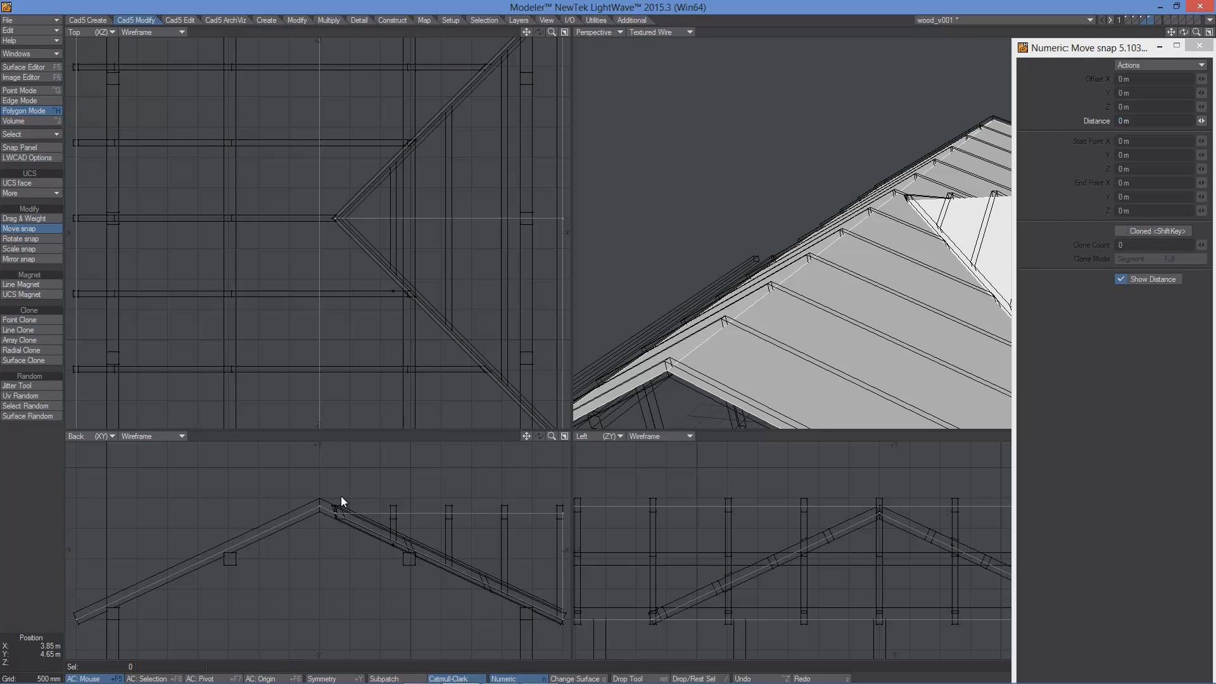
left_click(320, 504)
left_click_drag(324, 495, 415, 452, "ctrl+alt")
left_click_drag(311, 544, 314, 526)
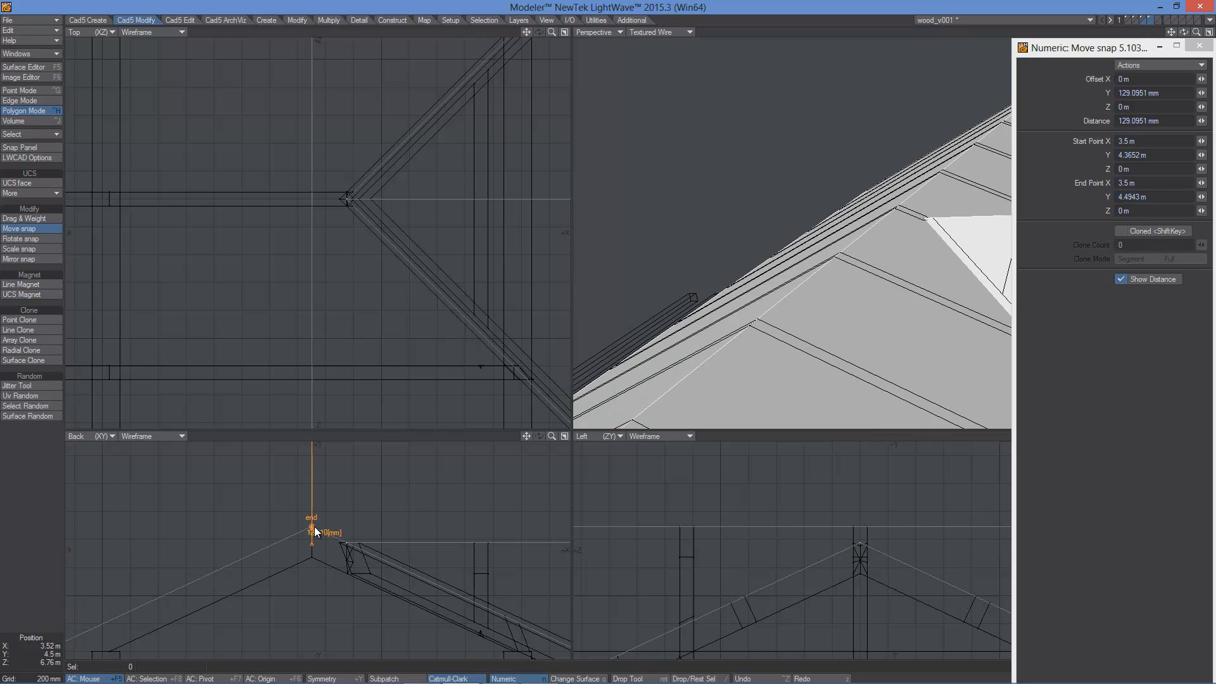
key("space")
key("a")
- Make the timber structure layer active again with the raised roof surface as the background layer
left_click_drag(894, 256, 977, 388, "alt")
key("3")
key("space")
left_click_drag(944, 252, 874, 185, "alt+shift")
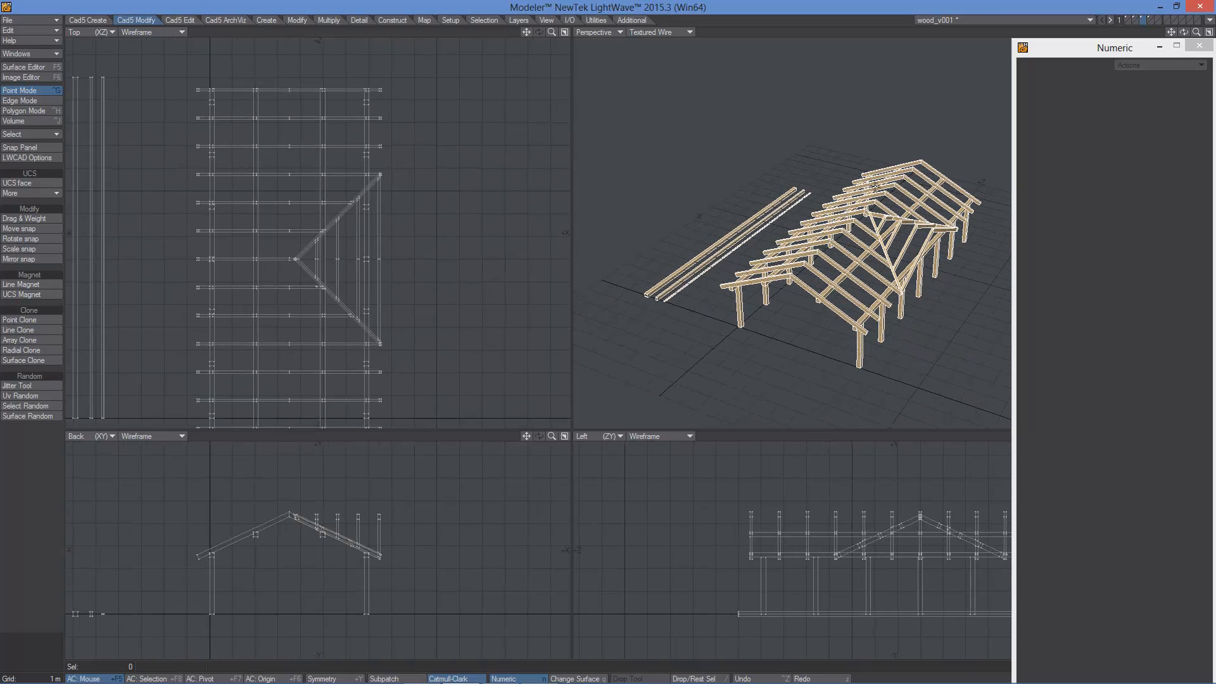
left_click(1149, 22)
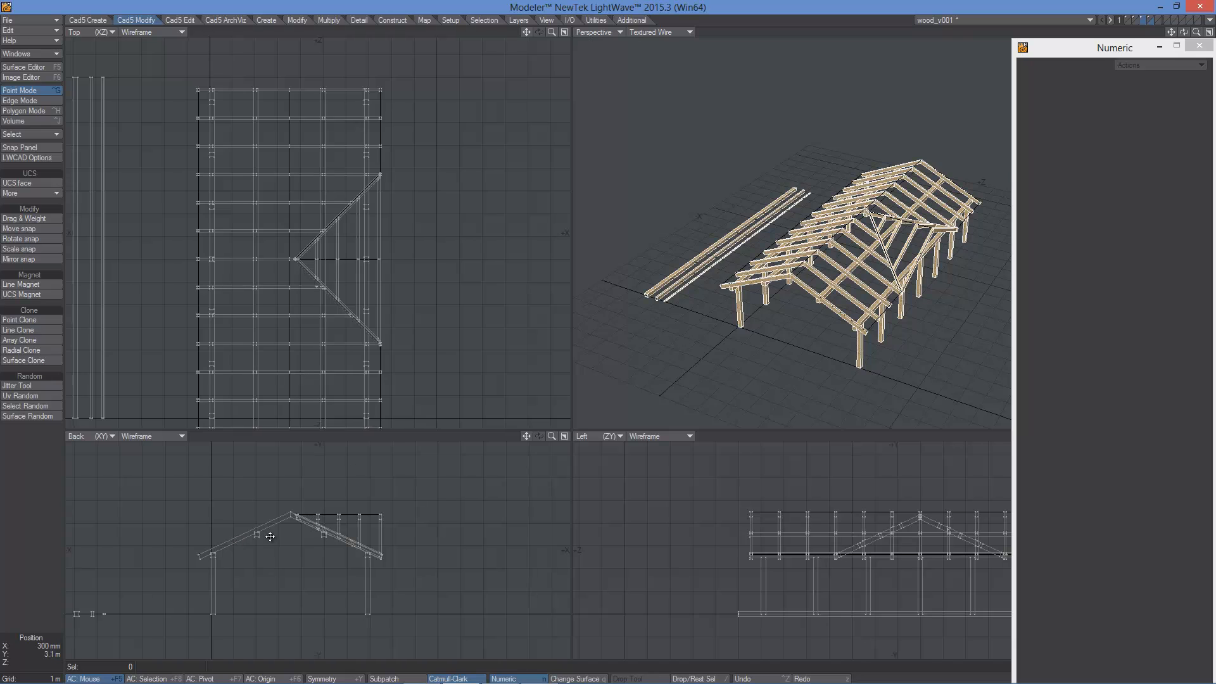
- Select only the thin board beside the structure and flip it by 180° with Rotate snap
key("g")
key("ctrl+h")
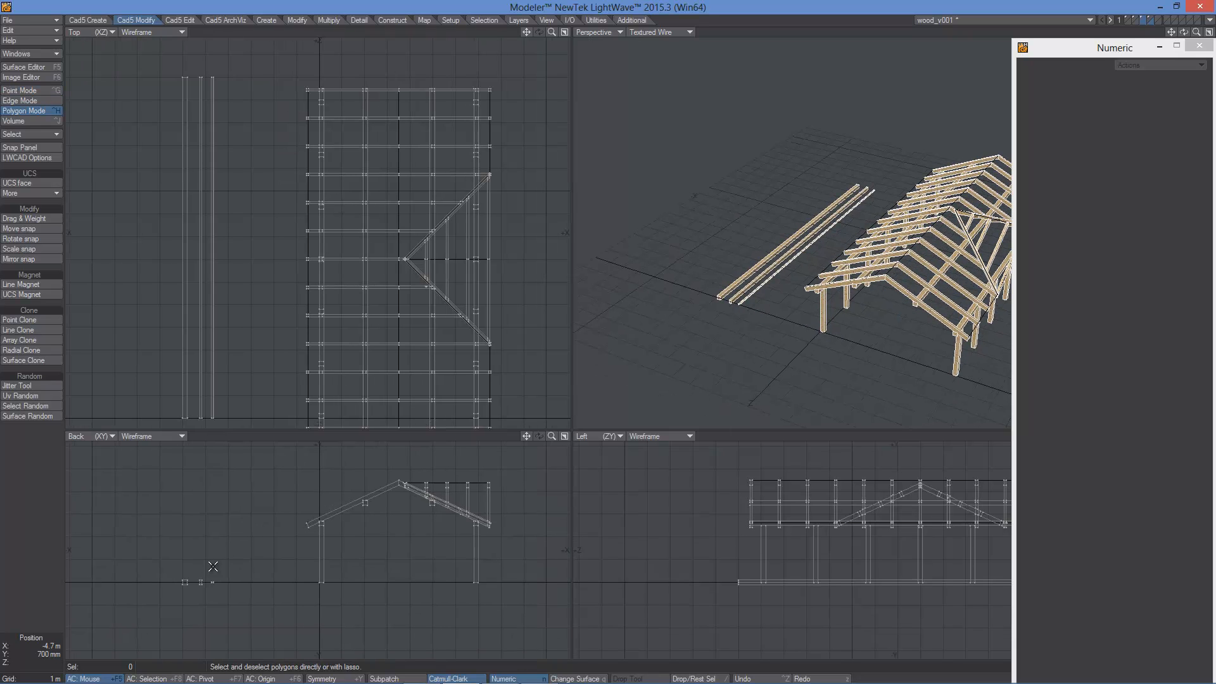
left_click(212, 579)
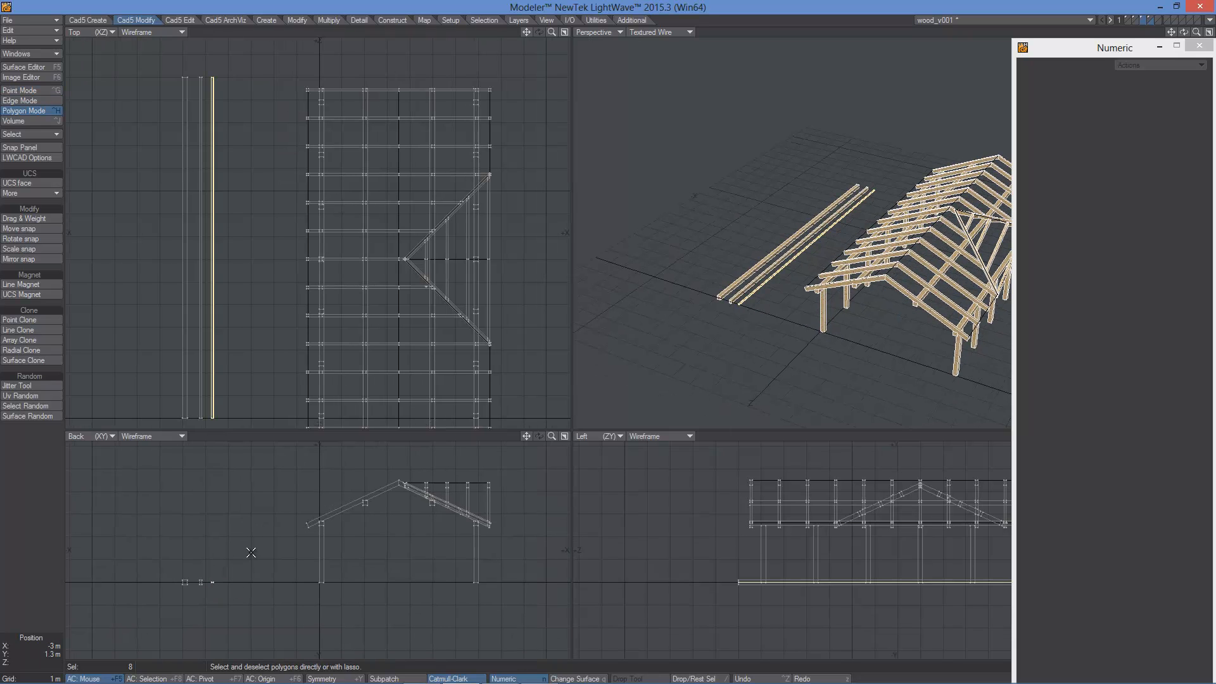
key("g")
left_click_drag(331, 543, 554, 472, "ctrl+alt")
left_click_drag(231, 595, 283, 505, "alt")
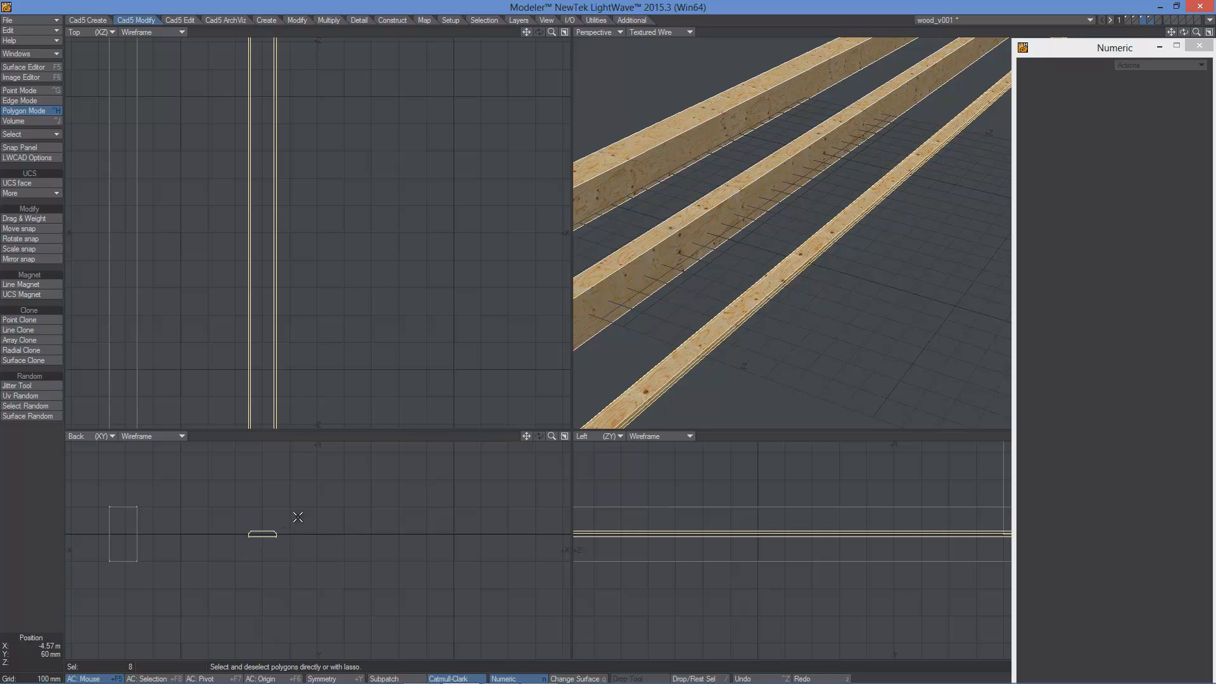
left_click(21, 240)
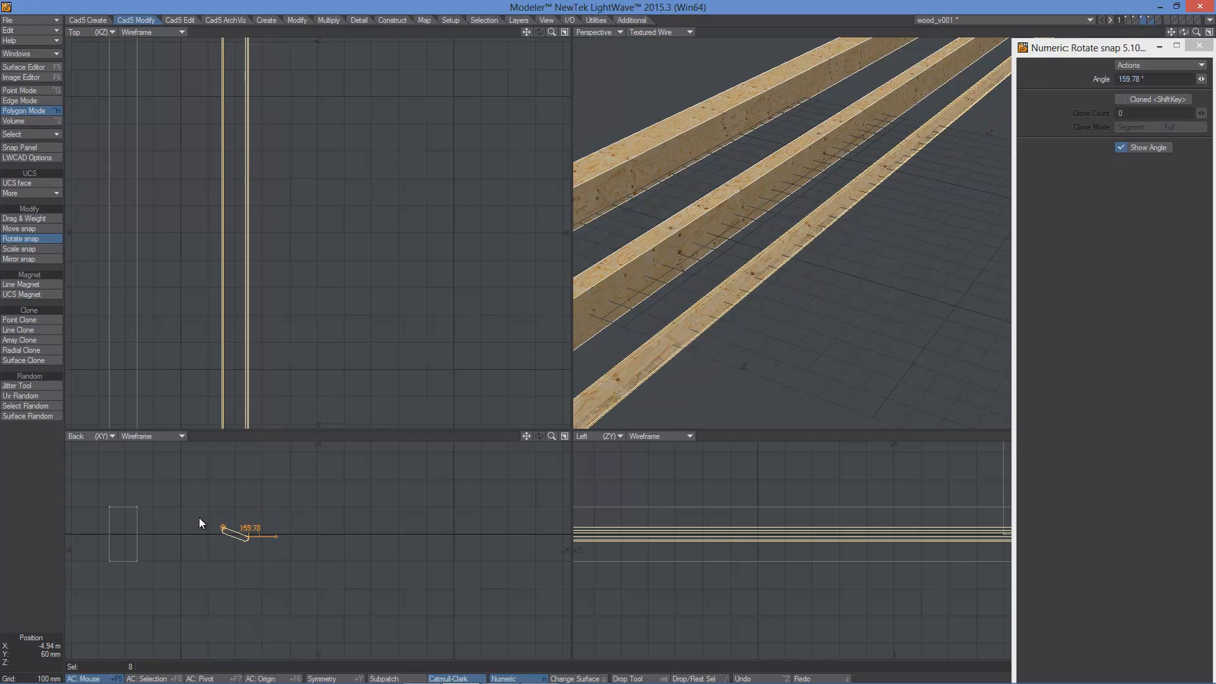
left_click(198, 535)
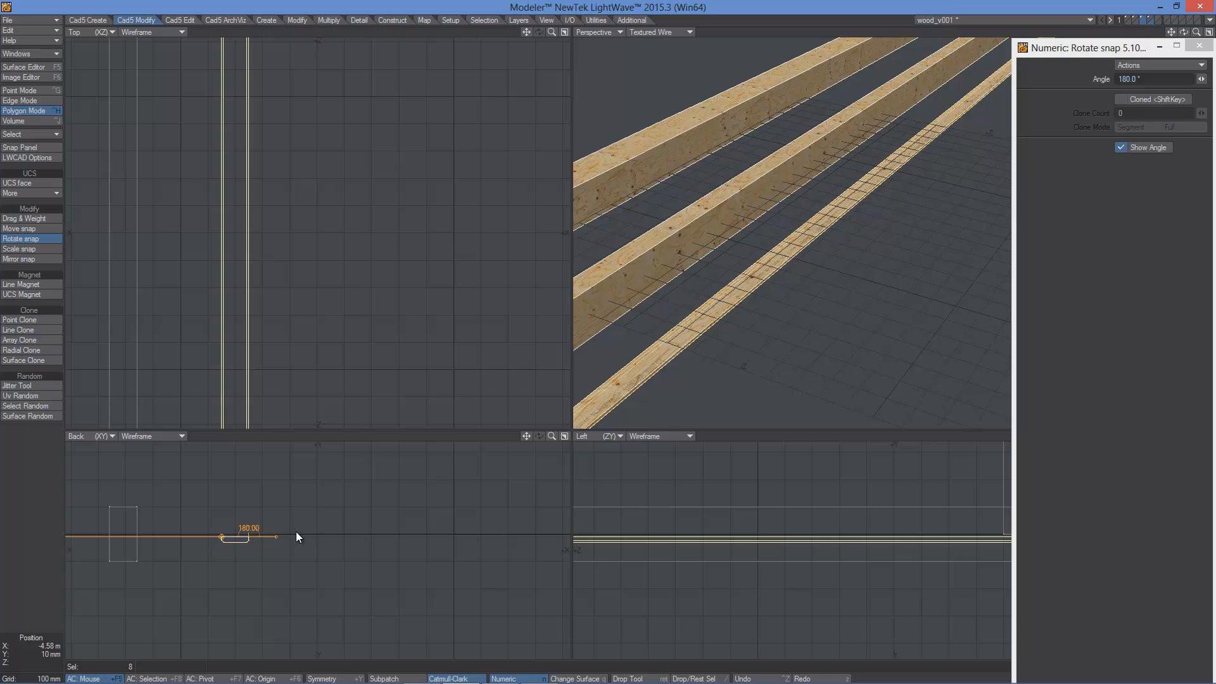
key("space")
key("a")
- Line Clone the thin board five times down the gabled-side main roof slope, from the ridge to the eave corner
left_click(1208, 31)
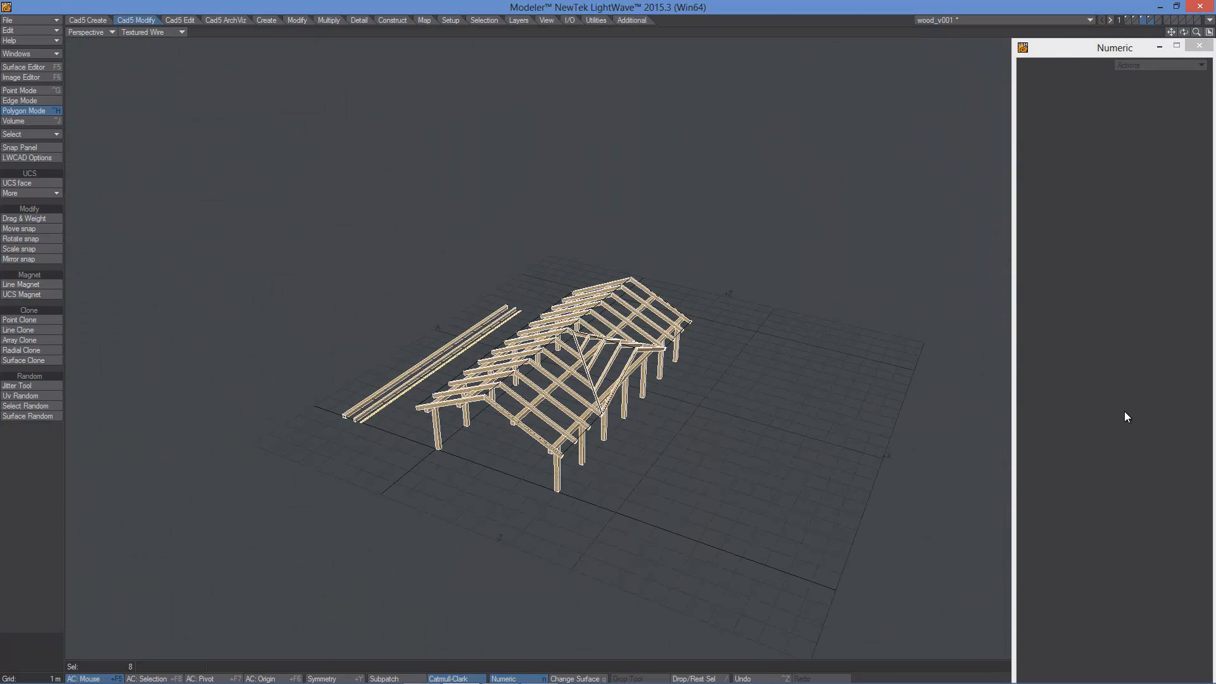
scroll(566, 376, "up", 3)
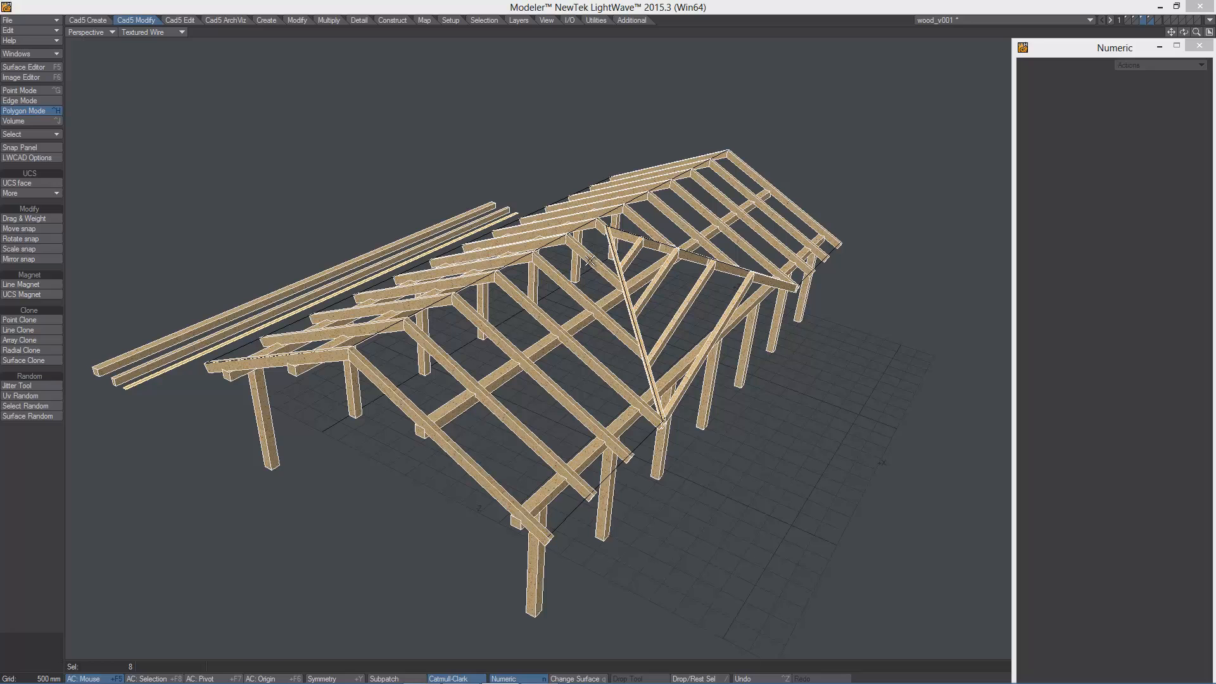
left_click(18, 330)
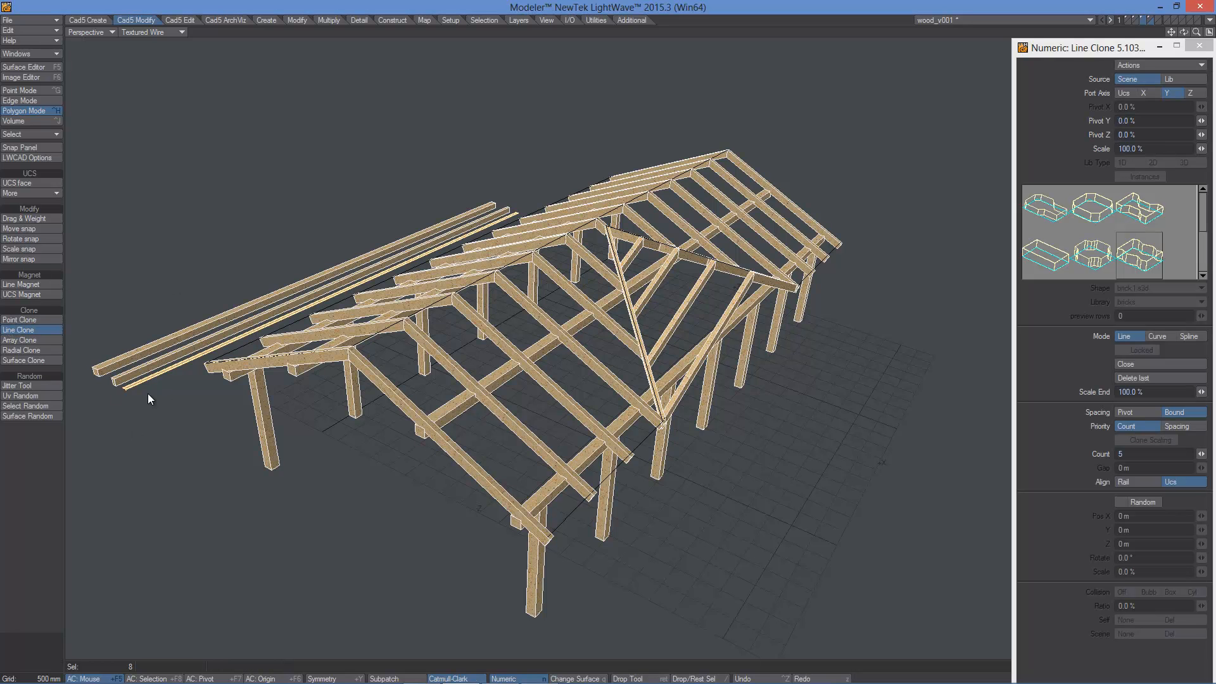
left_click_drag(701, 419, 732, 415, "alt")
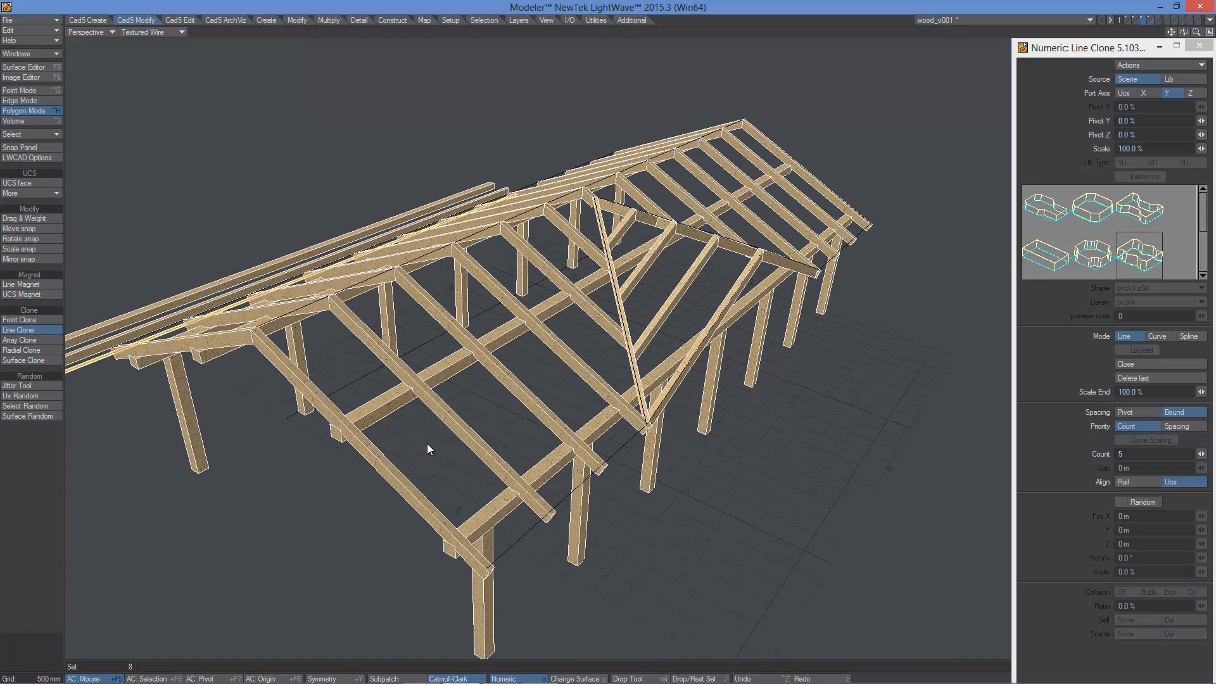
mouse_move(424, 458)
left_mouse_down()
mouse_move(425, 438)
mouse_move(254, 337)
mouse_move(451, 492)
mouse_move(493, 577)
left_mouse_up()
left_click_drag(487, 572, 485, 572)
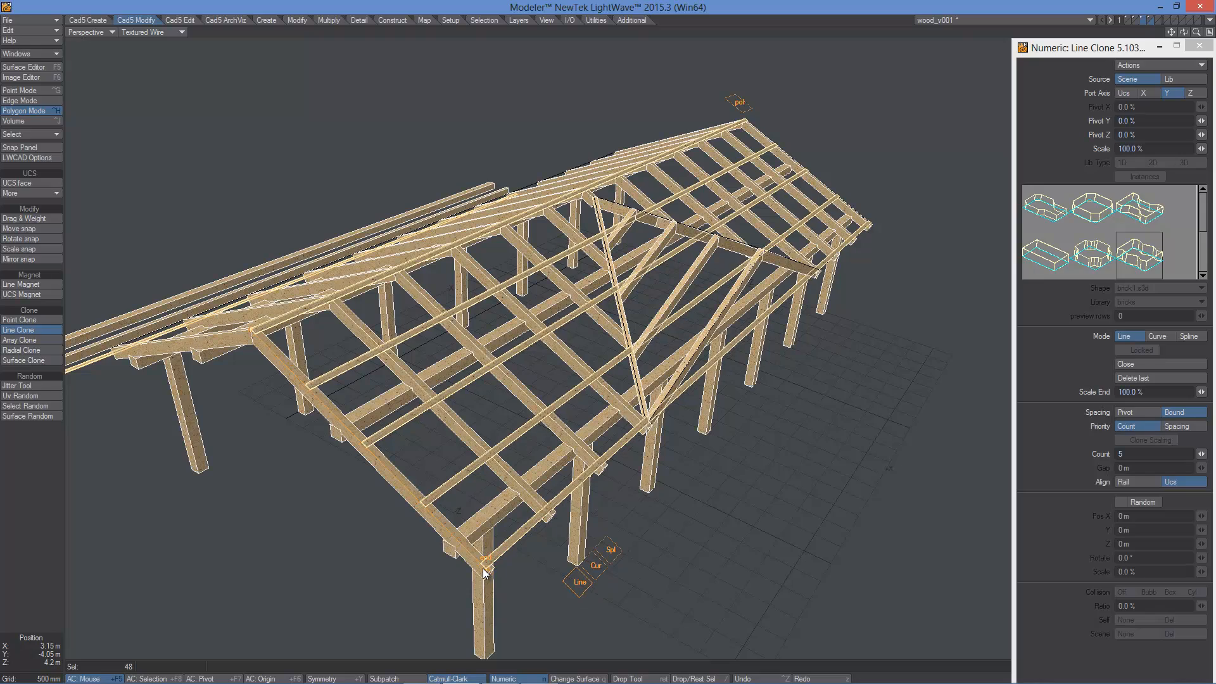
- Set the Line Clone priority to Spacing with a 1 mm gap between the boards
left_click_drag(783, 438, 702, 422, "alt")
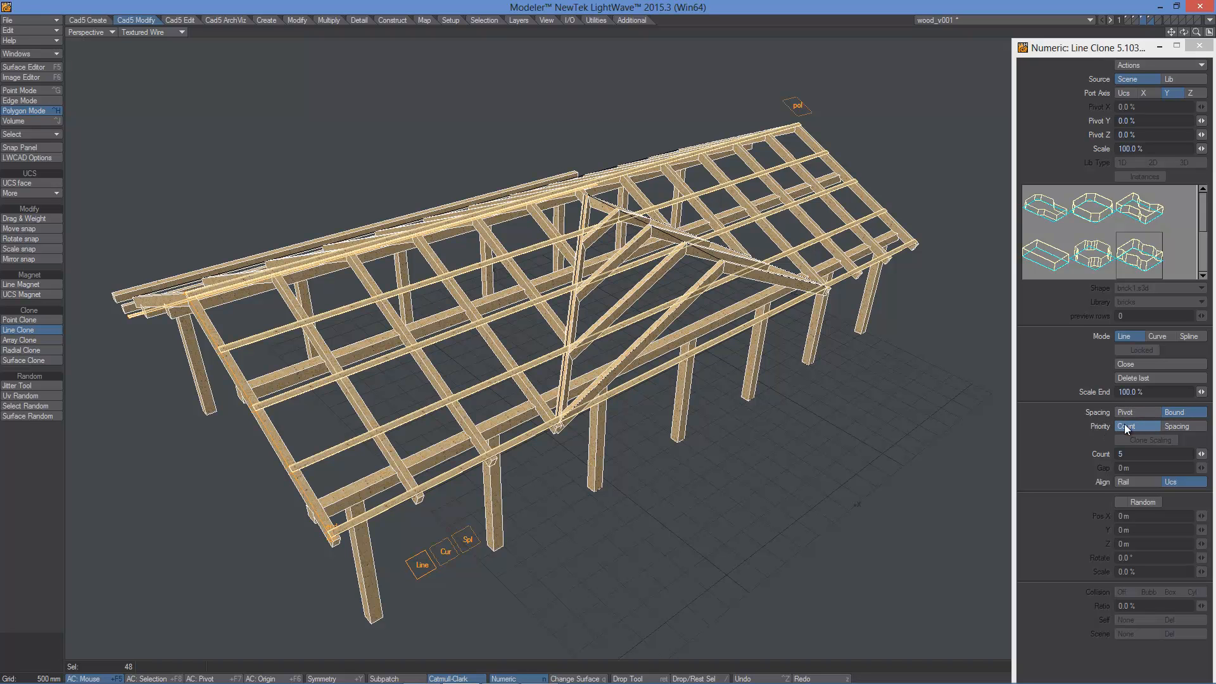
left_click(1179, 426)
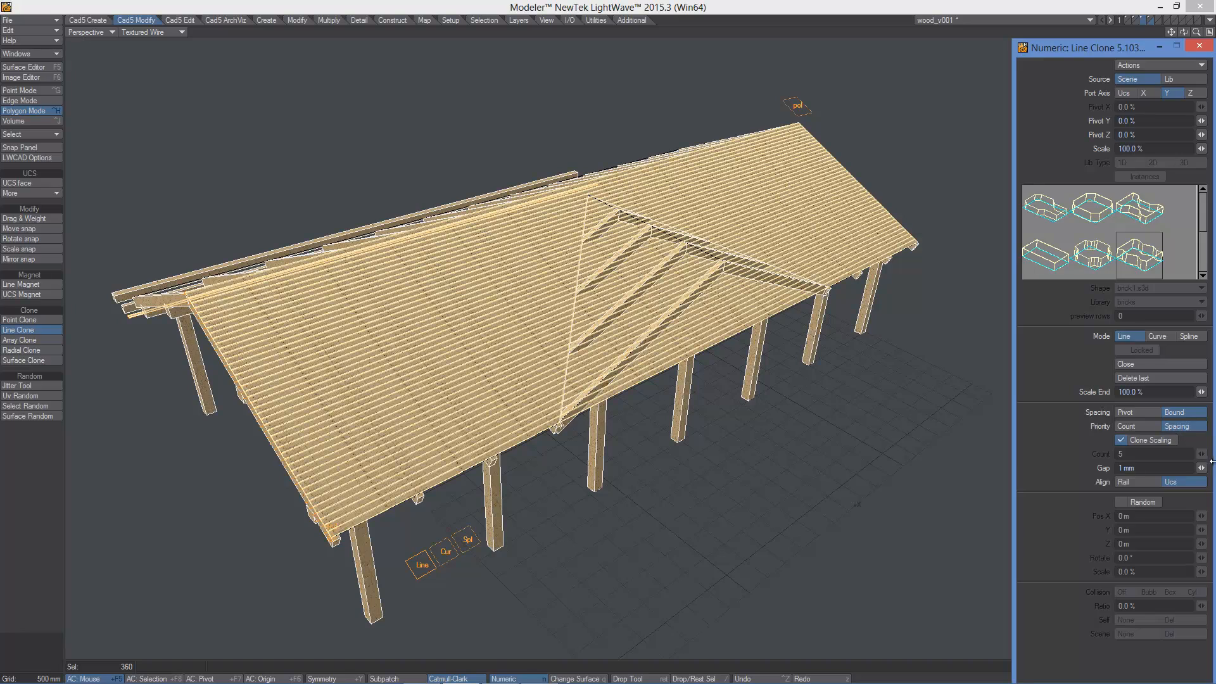
left_click_drag(1201, 467, 1213, 468)
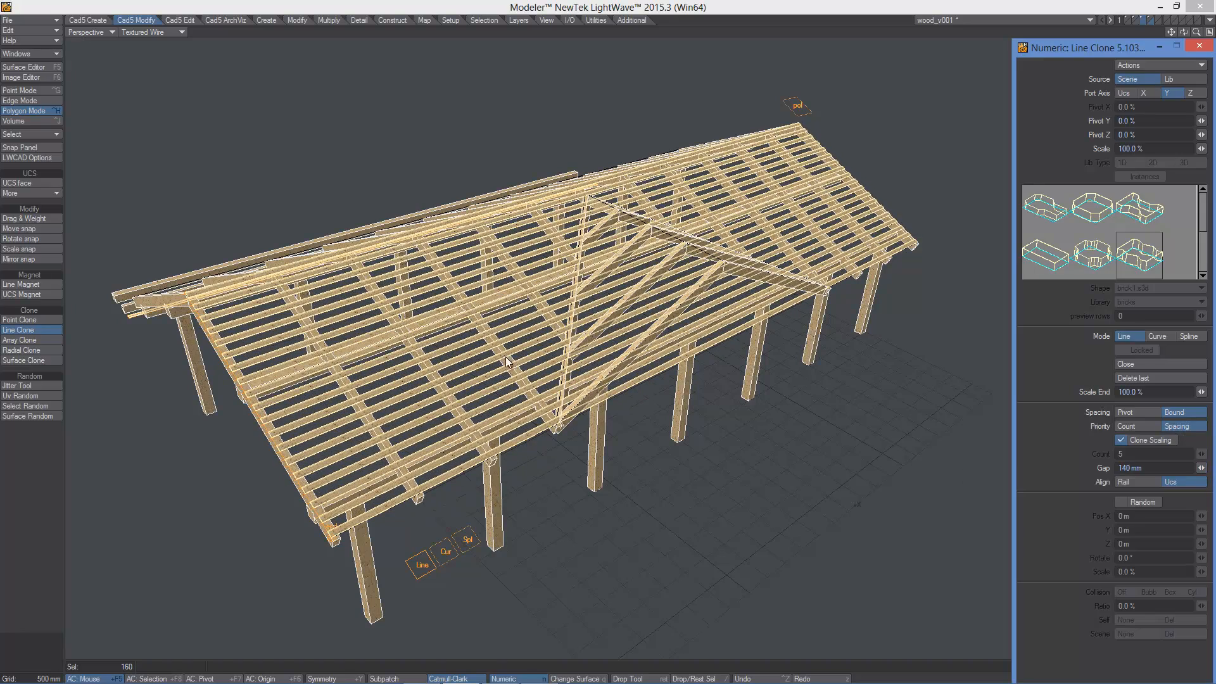
left_click_drag(770, 515, 862, 432, "alt")
left_click(1149, 468)
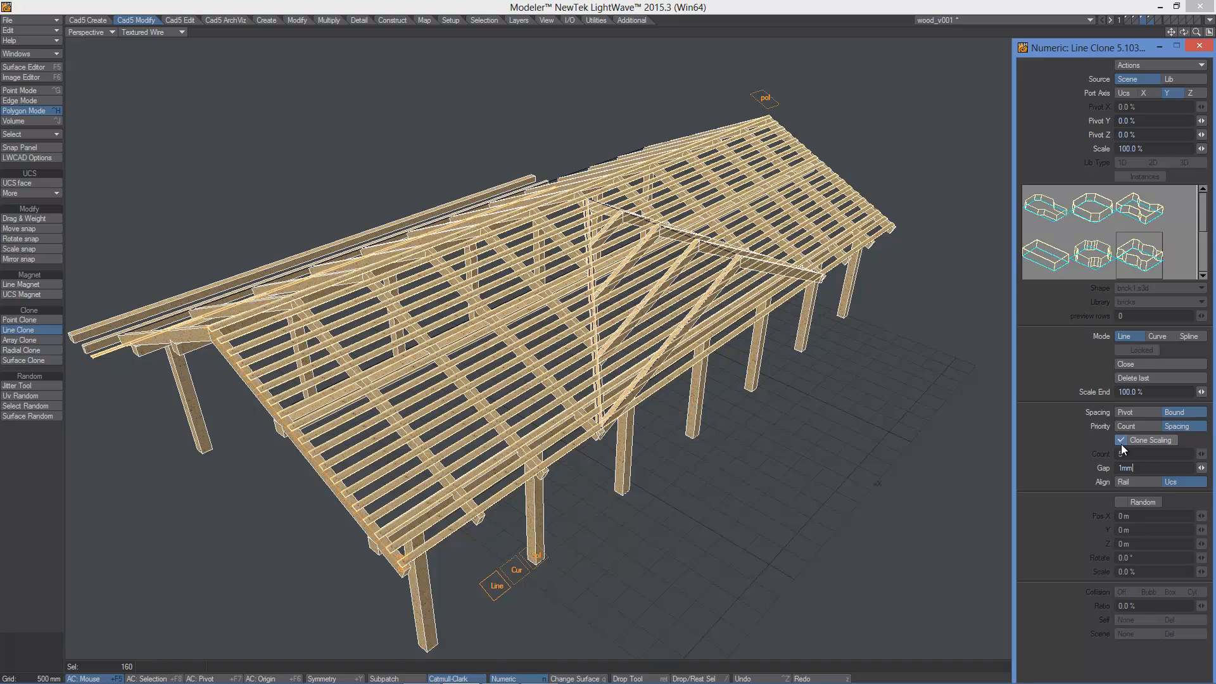
type("1mm")
key("Return")
- Clip the cloned boards to the background roof polygon so the cross-gable area is left open
left_click_drag(670, 391, 710, 400, "alt")
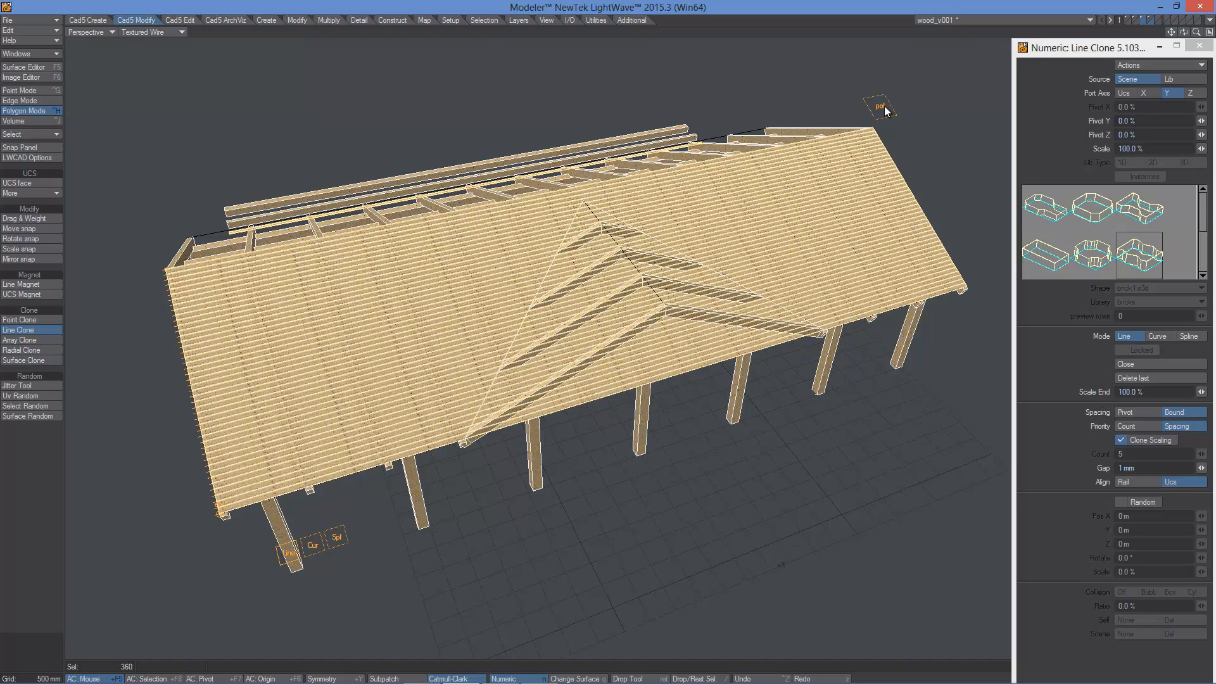
left_click_drag(687, 298, 702, 343, "alt")
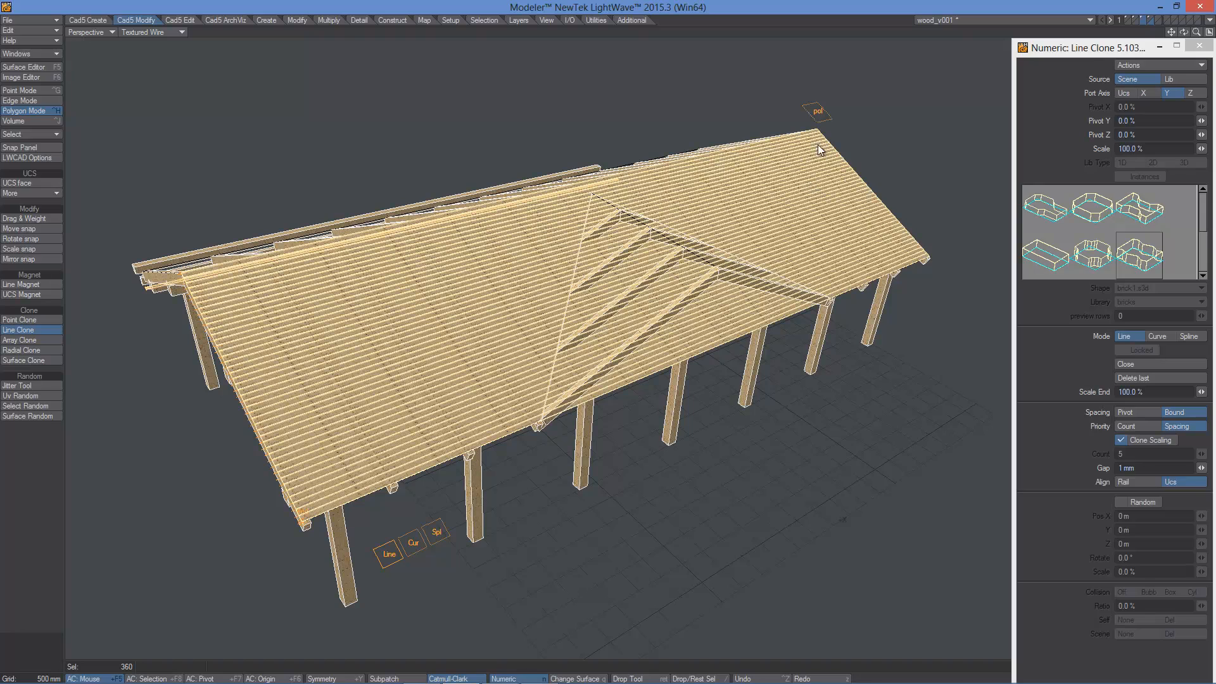
left_click(818, 114)
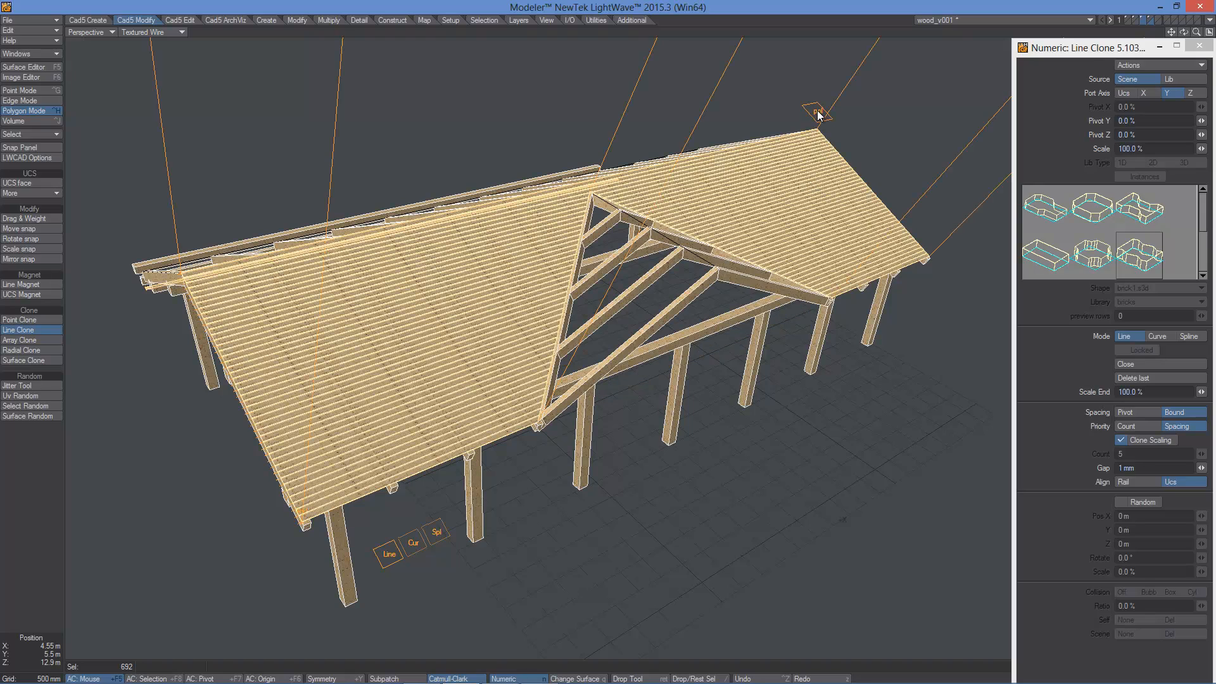
left_click_drag(846, 437, 773, 362, "alt")
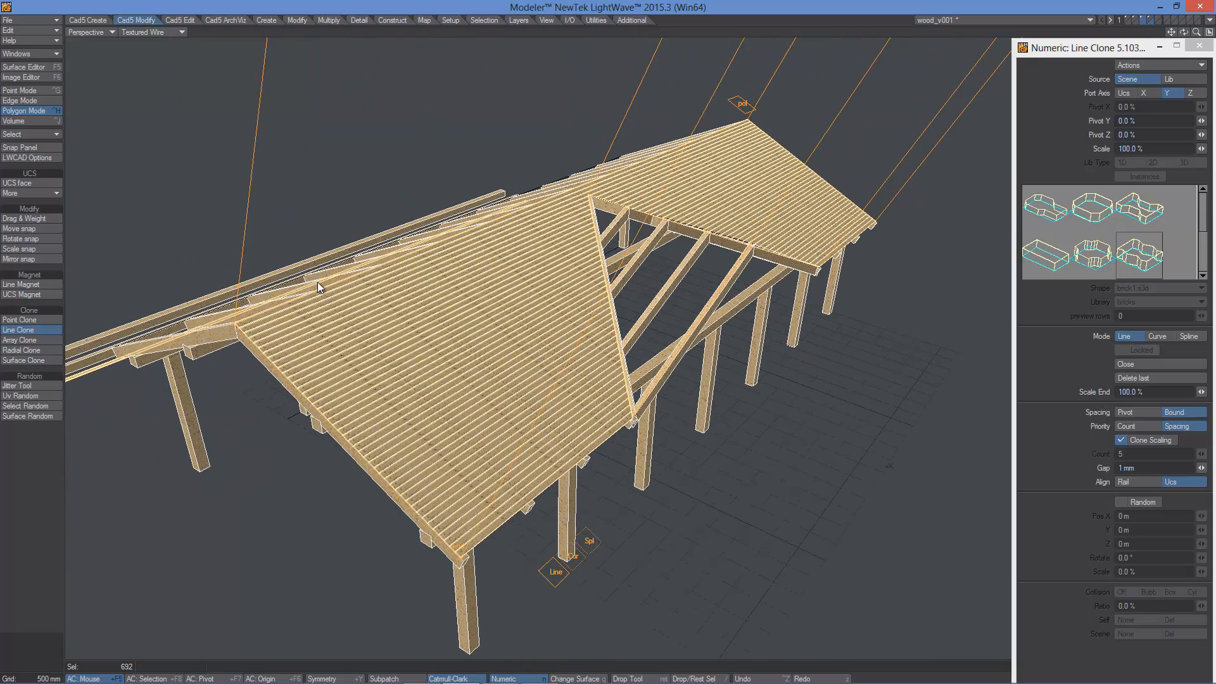
- Line Clone the boards over both cross-gable slopes, from the gable ridge to each eave corner, clipped to their roof polygons
left_click_drag(464, 384, 691, 350, "alt")
right_click(558, 288)
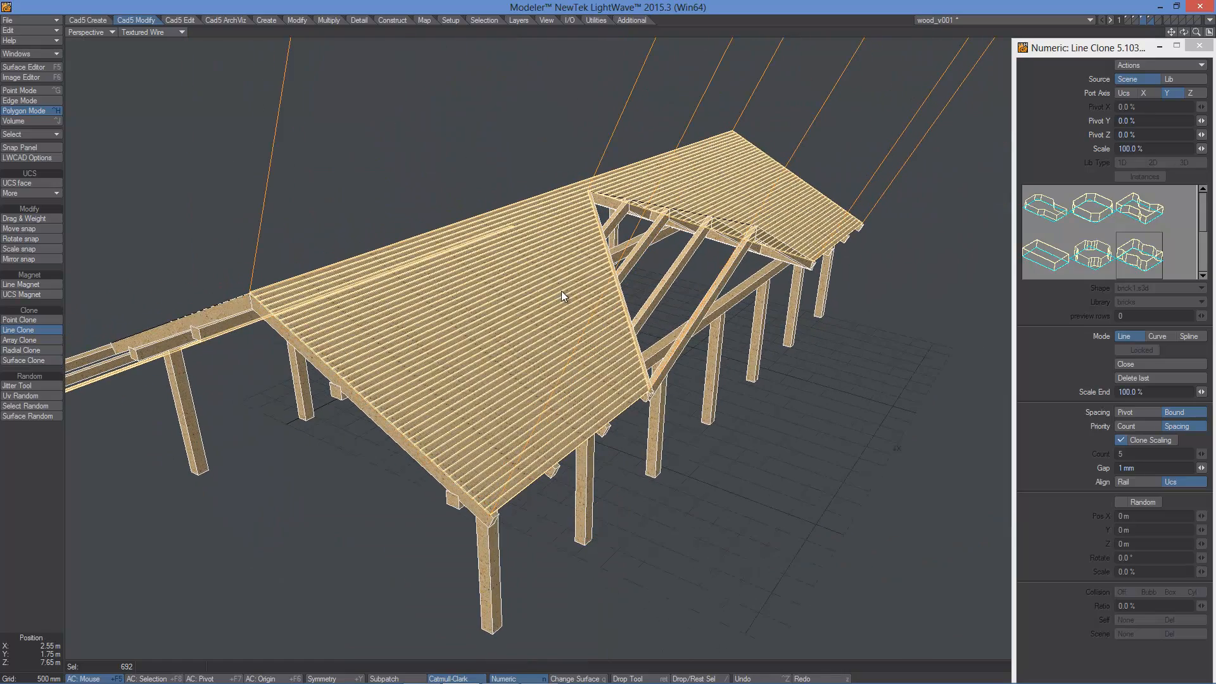
mouse_move(653, 387)
left_mouse_down()
mouse_move(700, 271)
mouse_move(750, 236)
mouse_move(741, 428)
mouse_move(709, 406)
left_mouse_up()
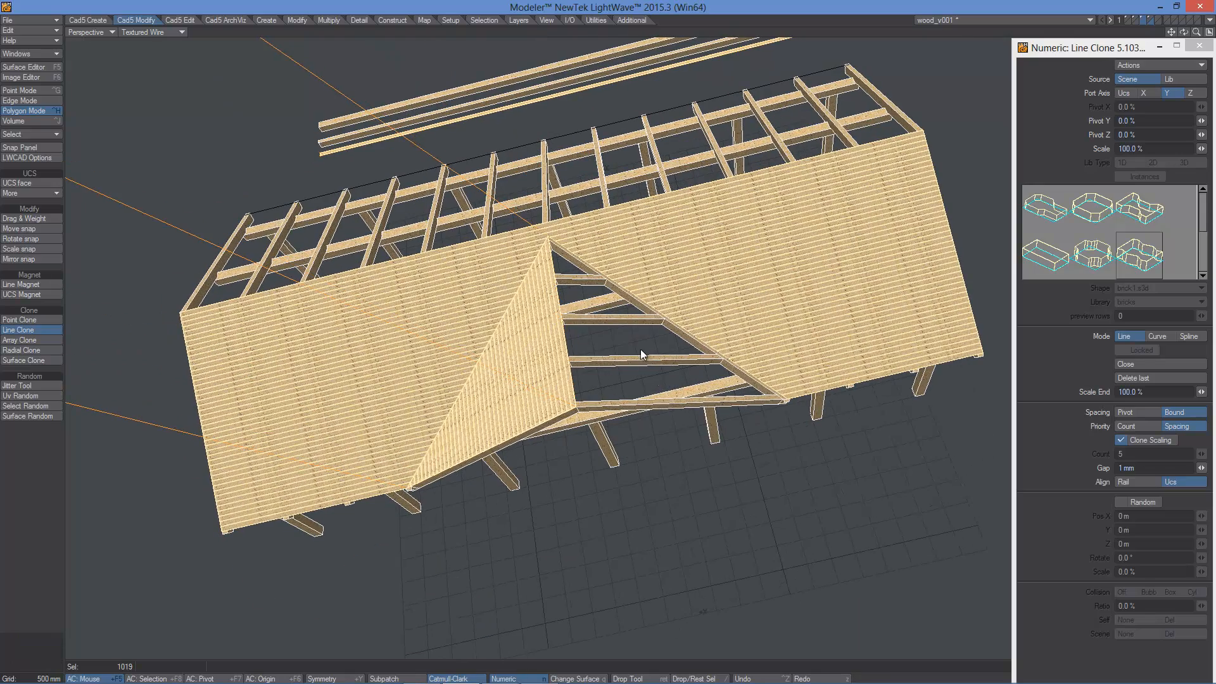
left_click_drag(602, 388, 782, 400)
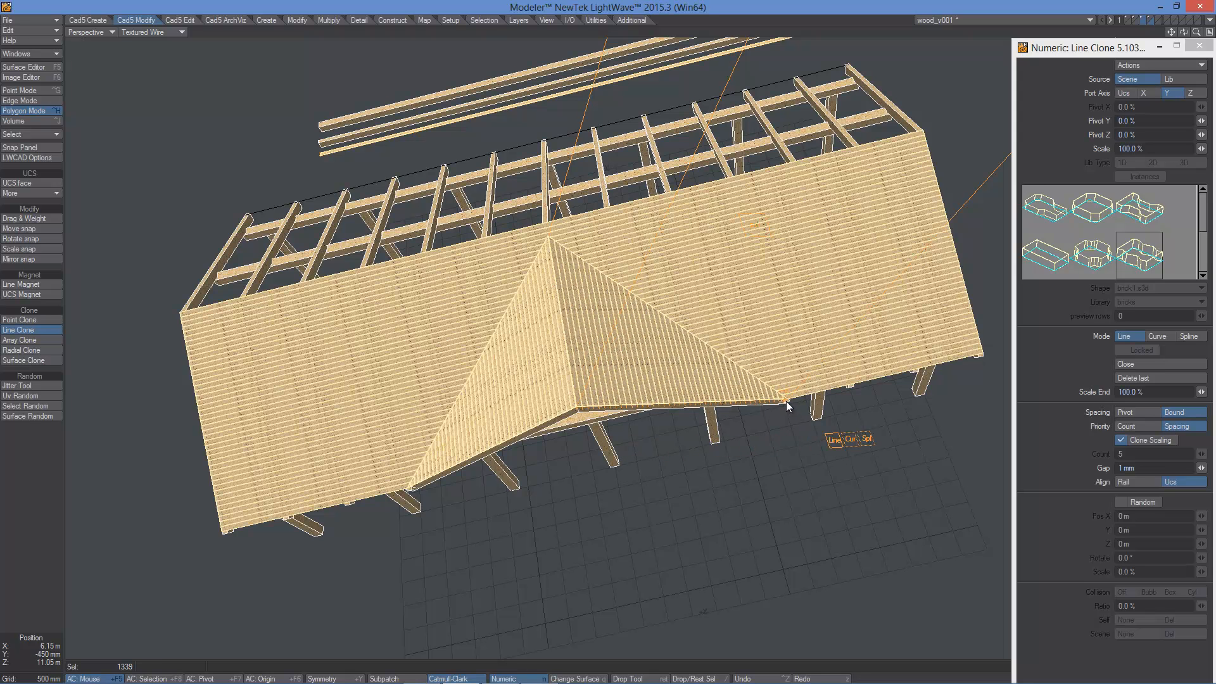
- Line Clone the boards over the uncovered main slope opposite the cross gable, from the ridge end to the eave corner
mouse_move(782, 472)
left_mouse_down("alt")
mouse_move(744, 494)
mouse_move(607, 456)
mouse_move(863, 523)
mouse_move(600, 405)
left_mouse_up("alt")
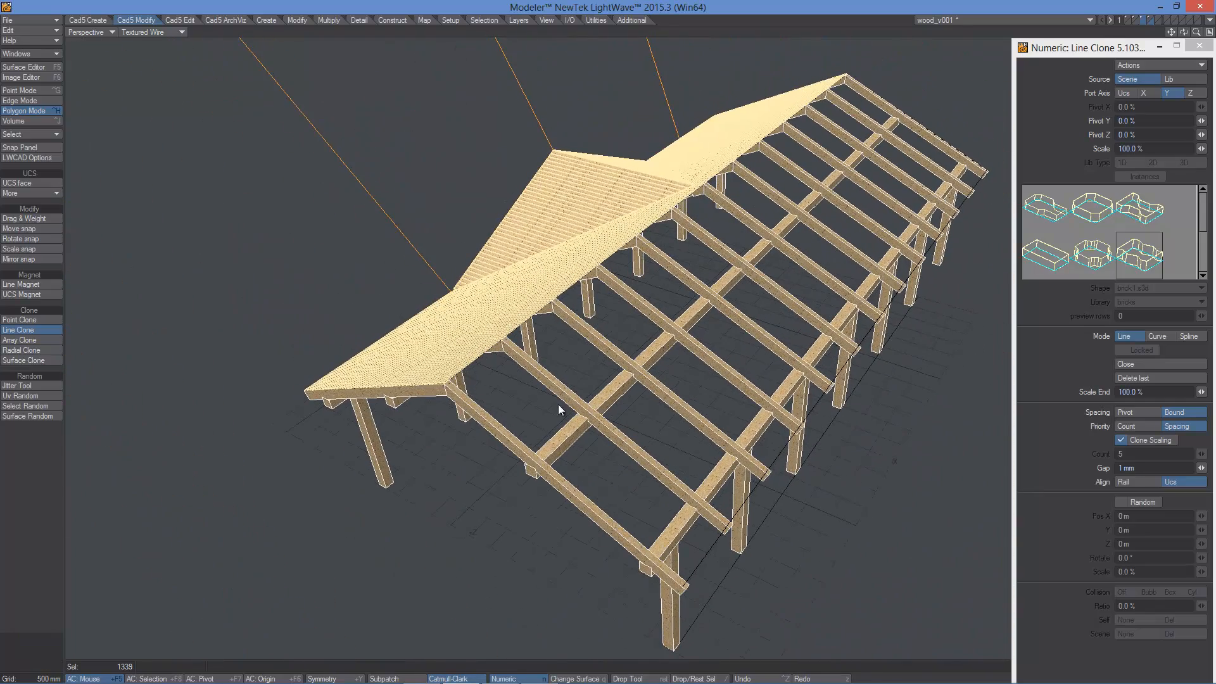
left_click(448, 392)
left_click_drag(601, 472, 683, 593)
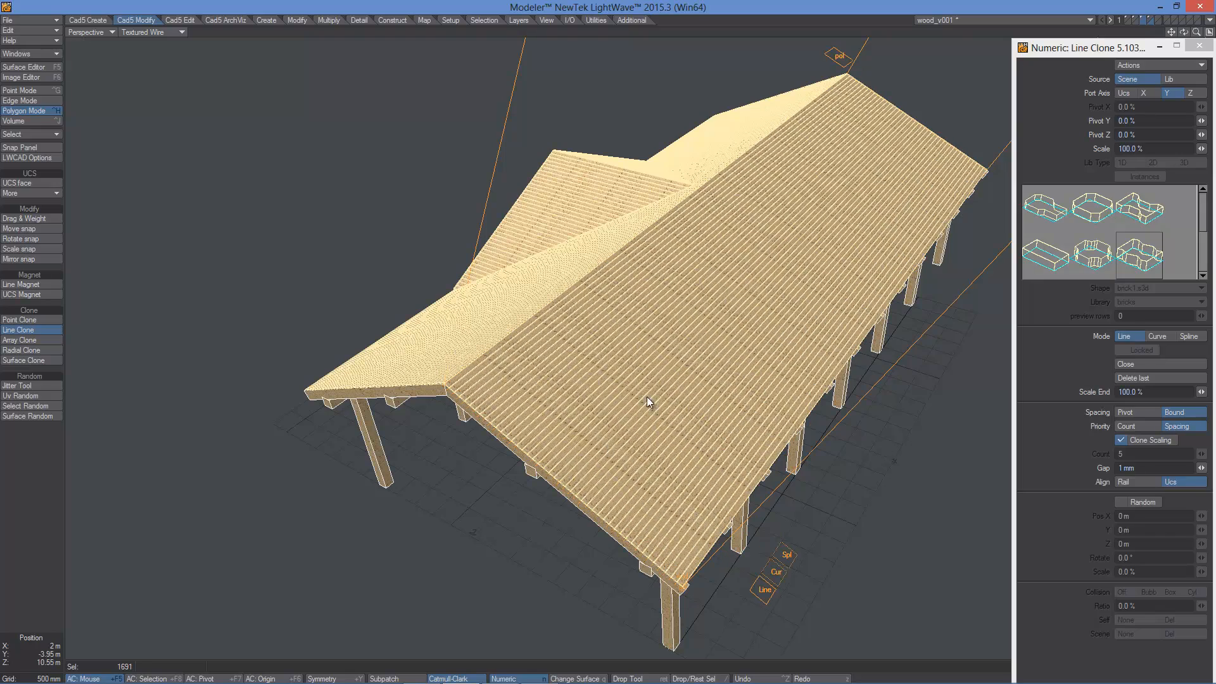
- Finish the board cloning on the main slope opposite the cross gable and clear the selection
left_click_drag(697, 415, 520, 372, "alt")
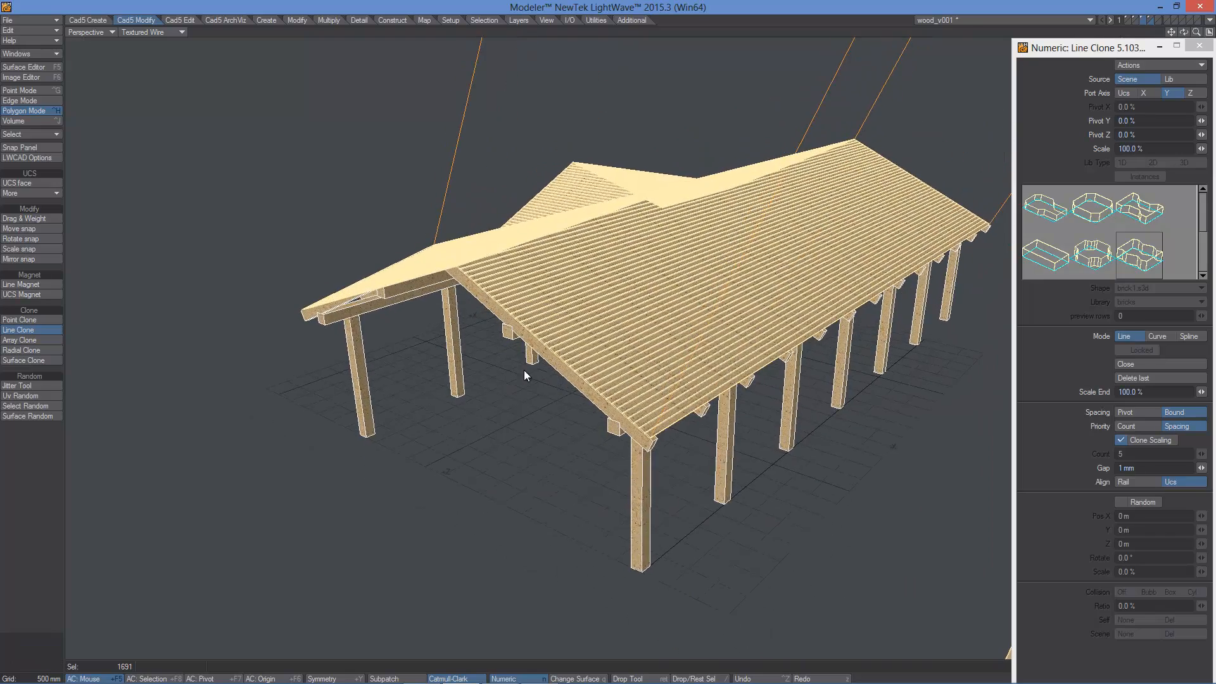
key("Return")
left_click(942, 636)
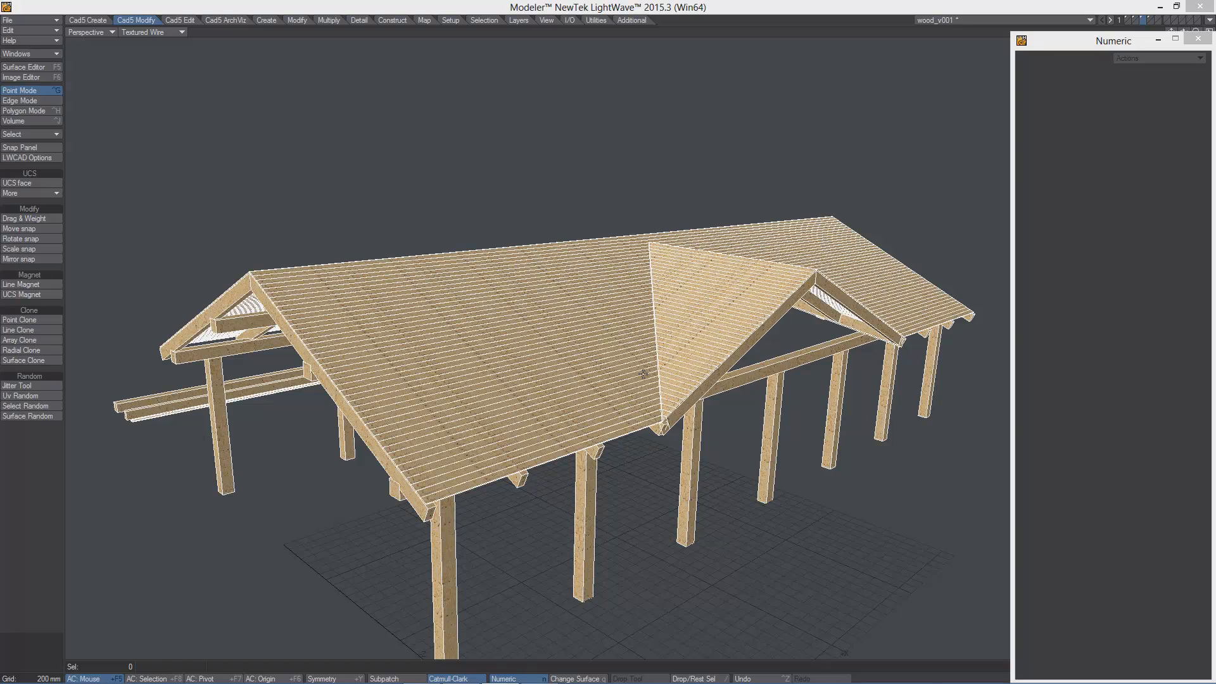
- Set the perspective viewport's display style to Texture and view the boards from underneath the roof
left_click_drag(636, 469, 657, 368, "alt")
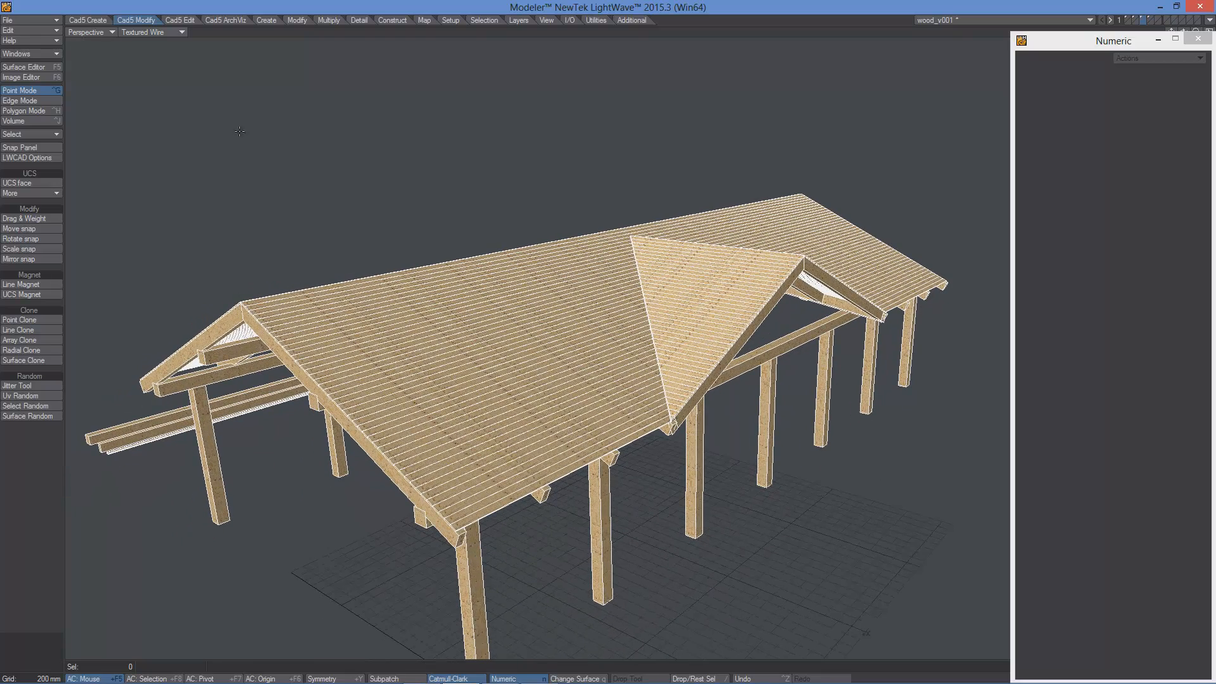
left_click(145, 32)
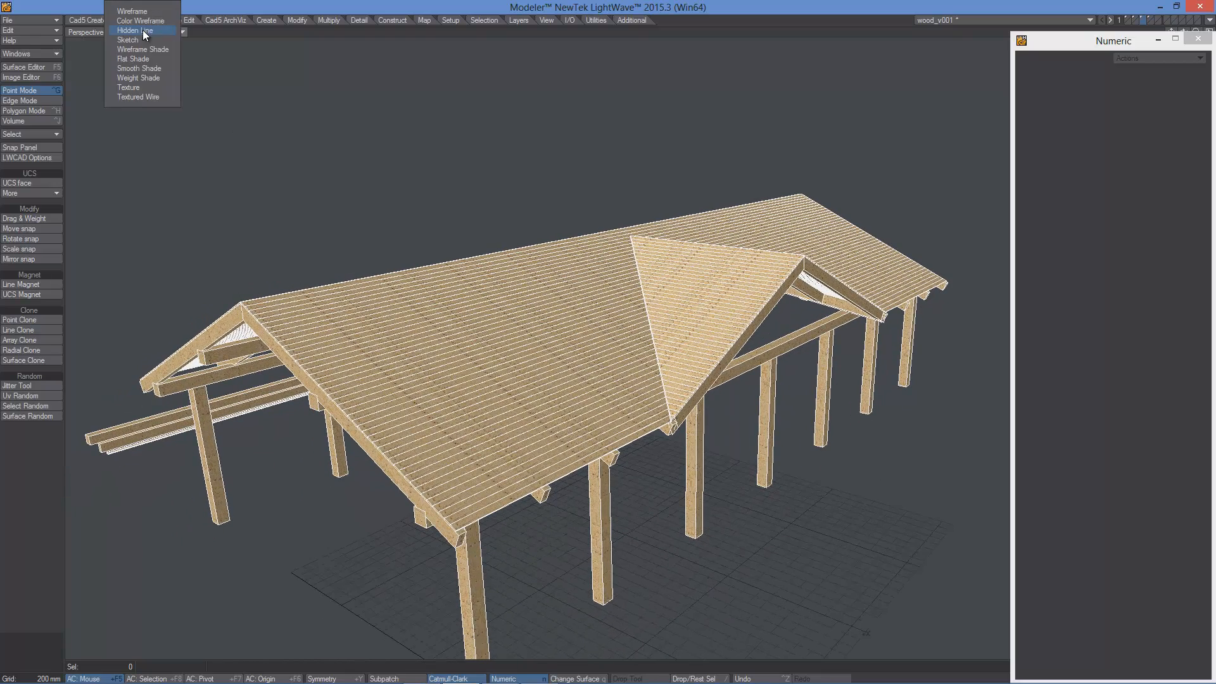
left_click(138, 87)
left_click_drag(593, 304, 660, 296, "ctrl+alt")
left_click_drag(733, 283, 690, 352, "alt")
left_click_drag(554, 458, 811, 446, "alt")
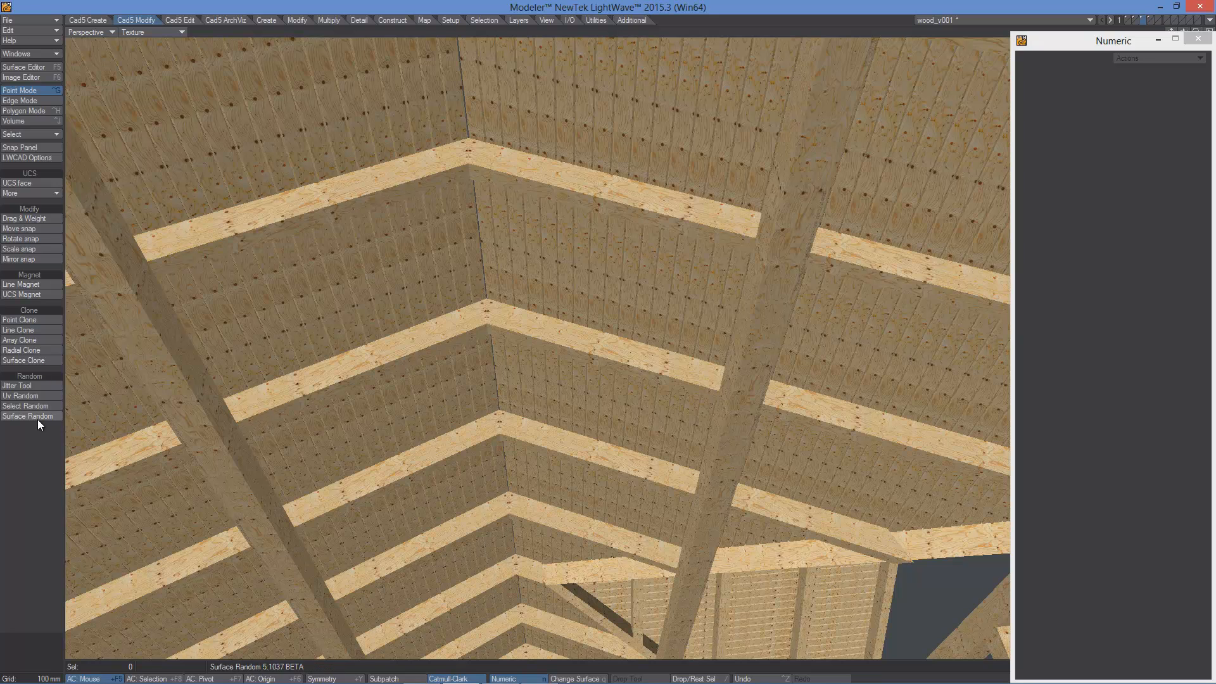
- Randomize the wood texture mapping of the boards and beams with UV Random: Pos U 50%, Pos V 50%, Scale 20%
left_click(27, 394)
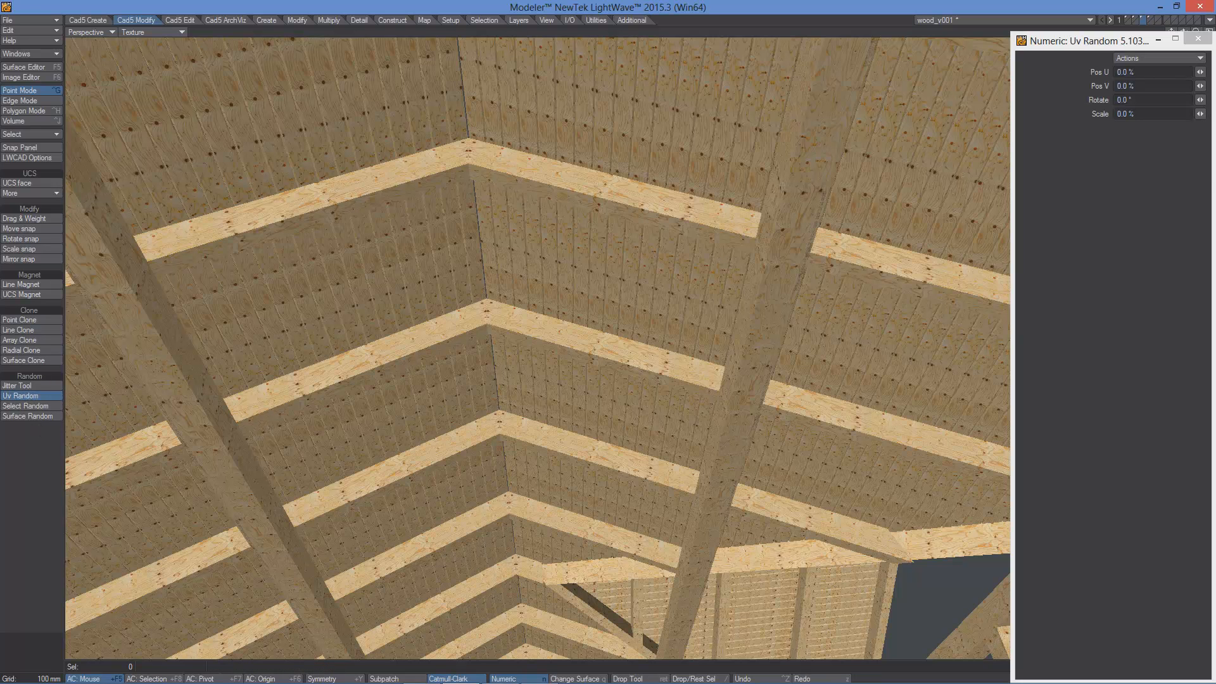
left_click(1151, 72)
type("50")
key("Tab")
type("50")
key("Tab")
key("Tab")
type("20")
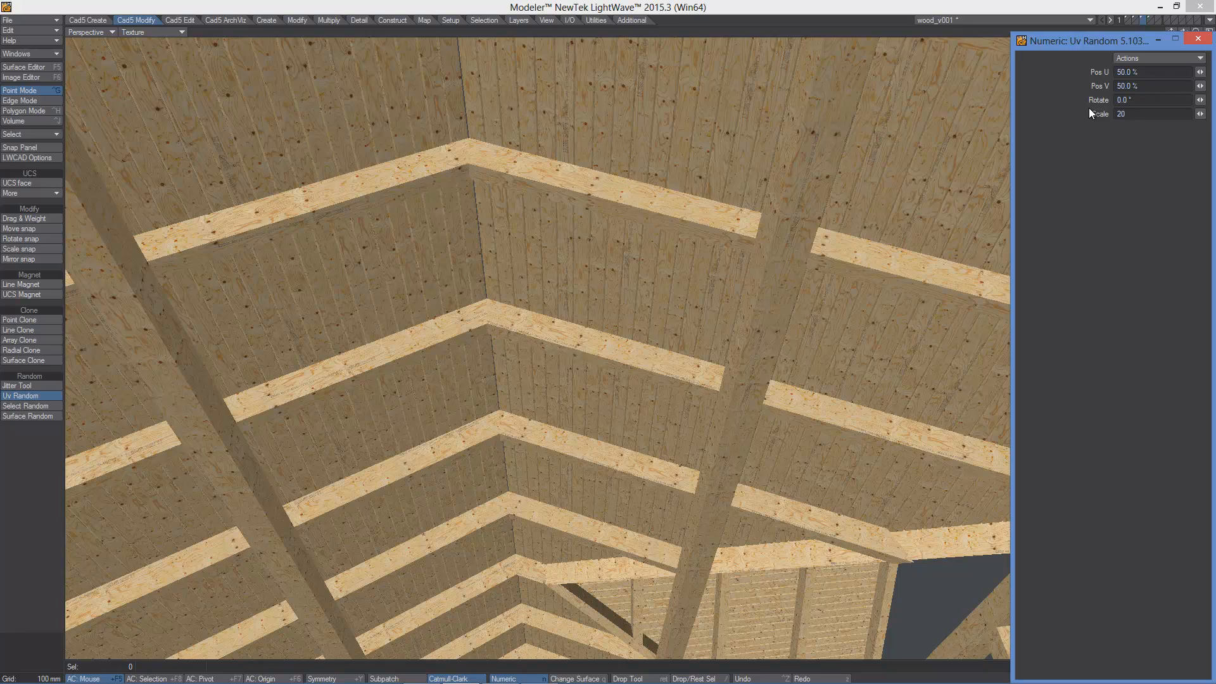
key("Tab")
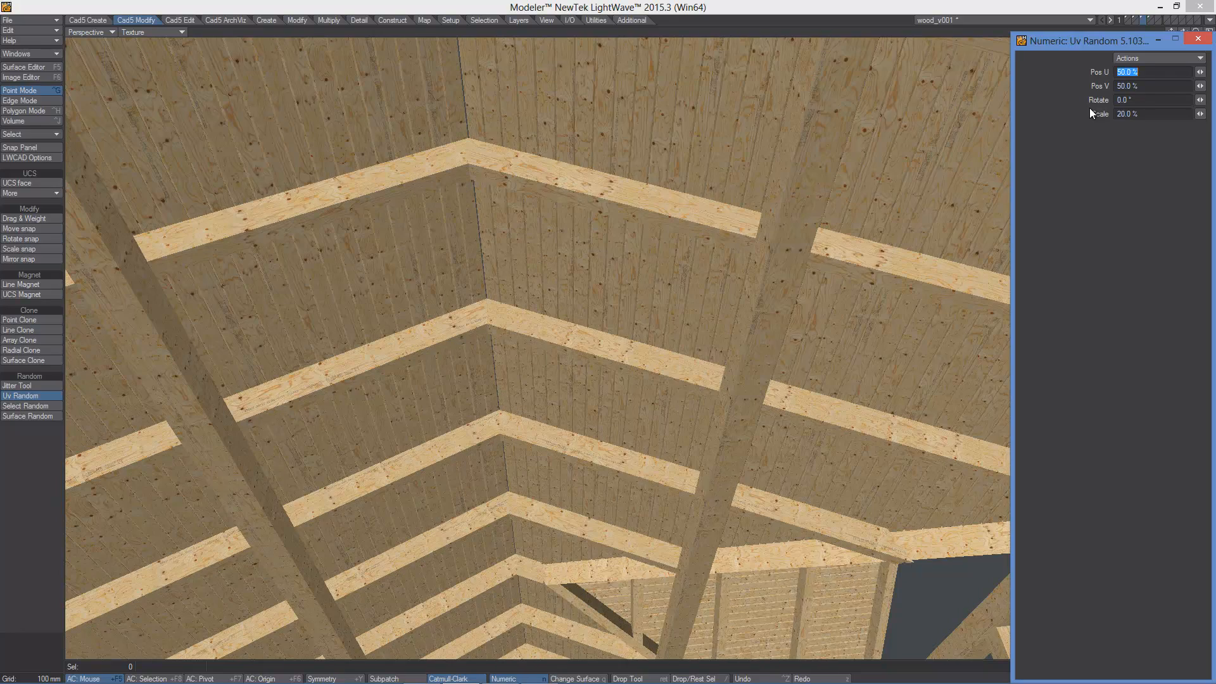
scroll(675, 292, "down", 3)
left_click_drag(616, 317, 602, 370, "alt")
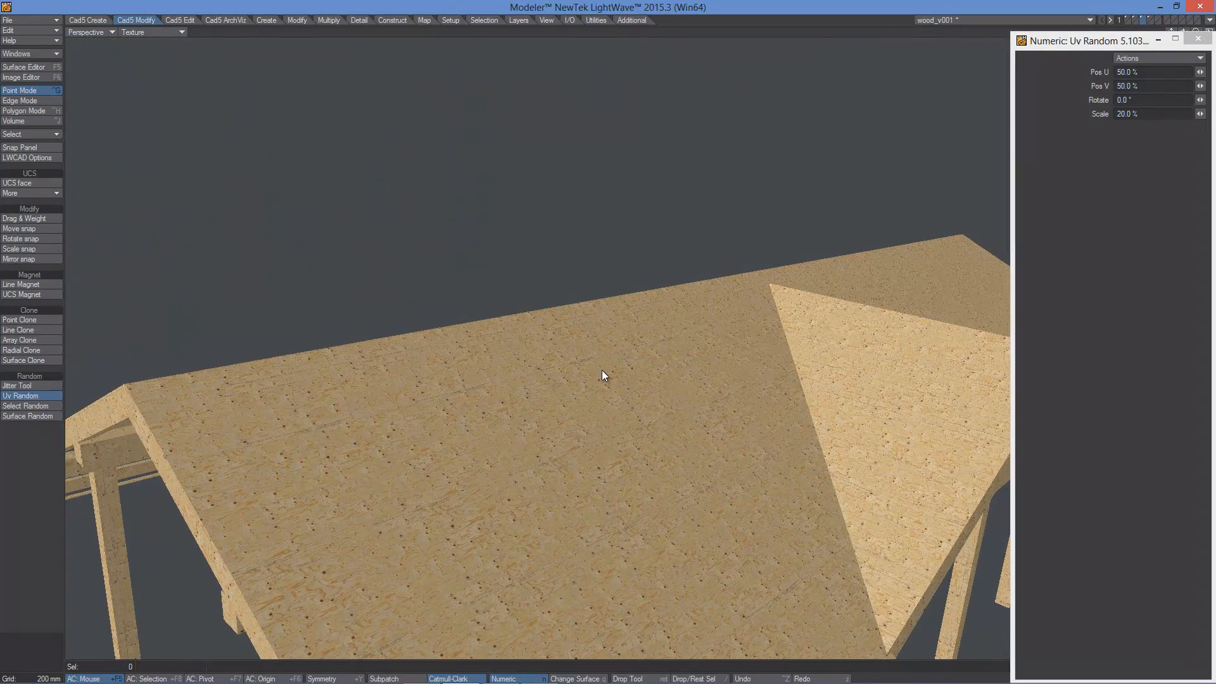
scroll(796, 397, "down", 5)
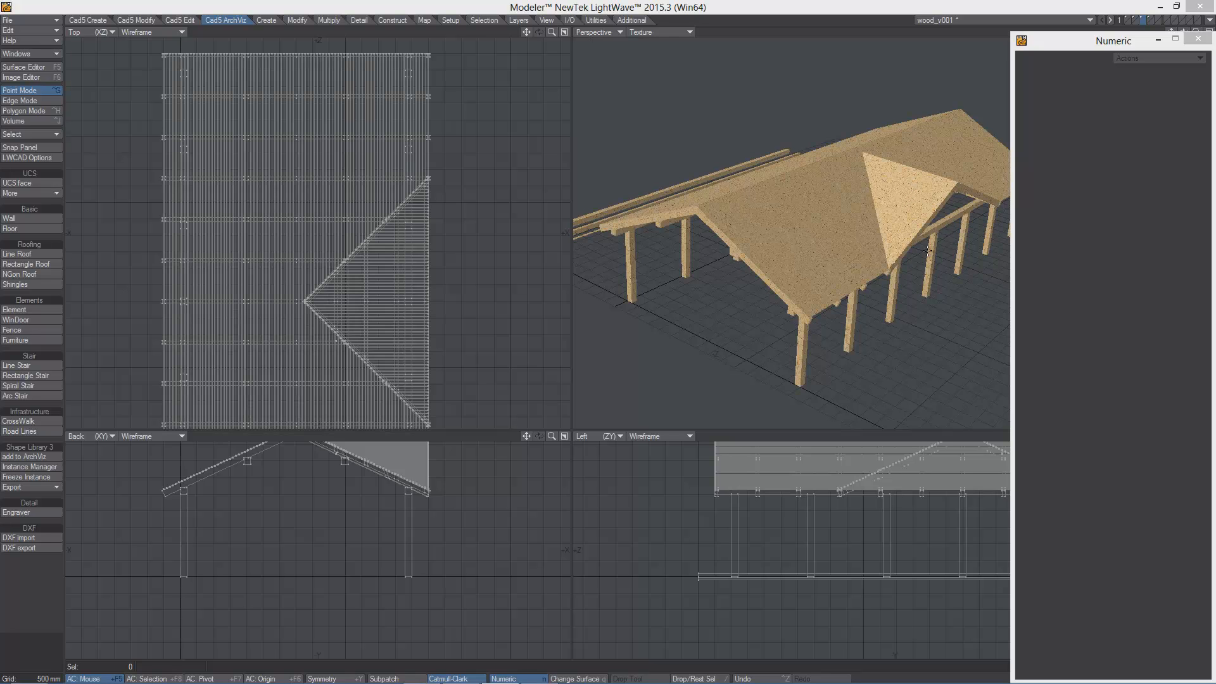
- Generate Shingles on an empty layer from the background roof polygons, using the roman preset of the Ceramic library
left_click_drag(889, 211, 870, 208, "alt")
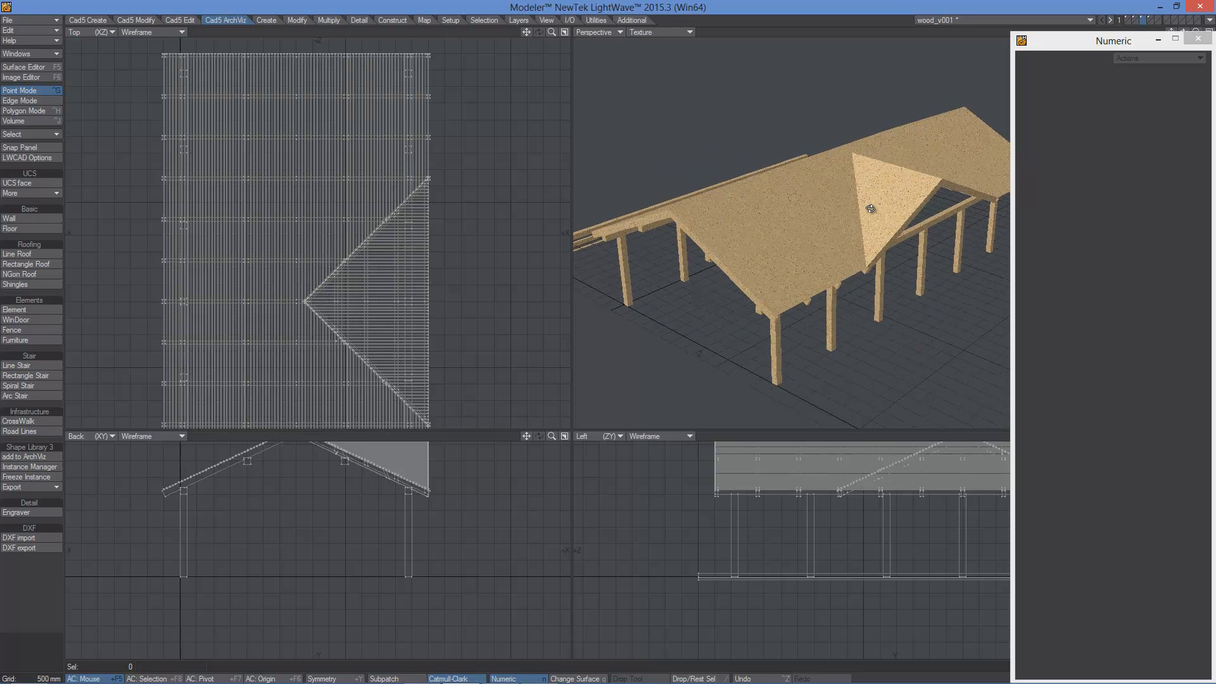
left_click(1156, 20)
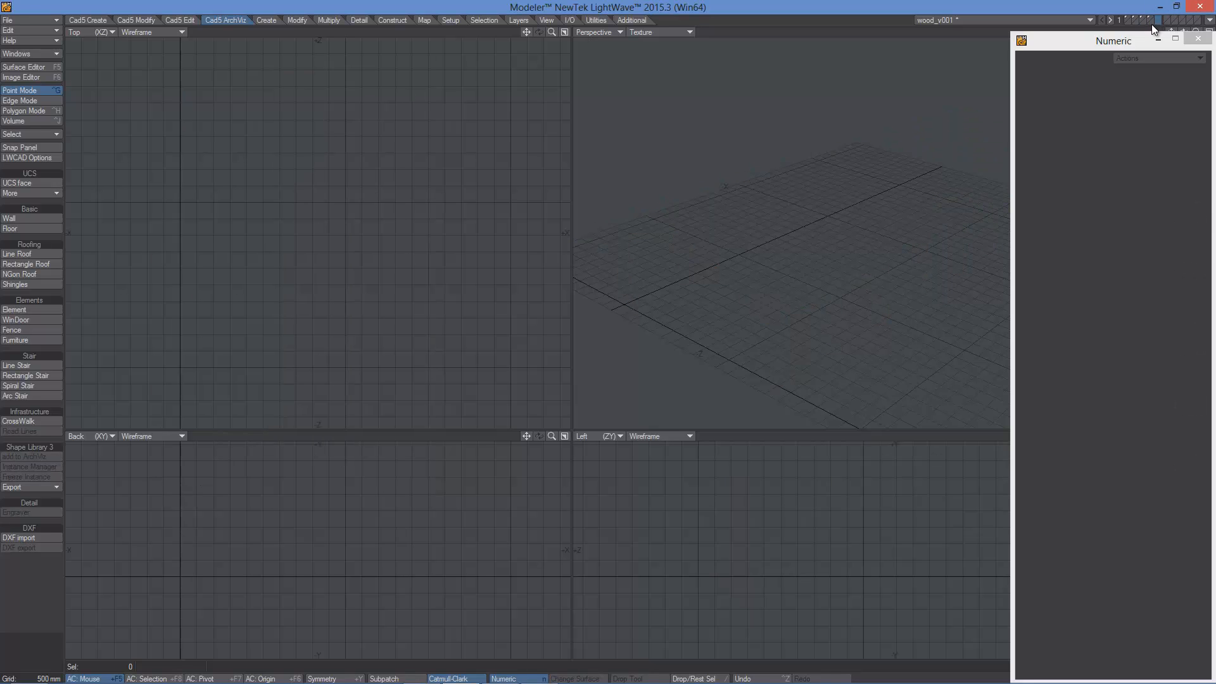
left_click(1156, 24)
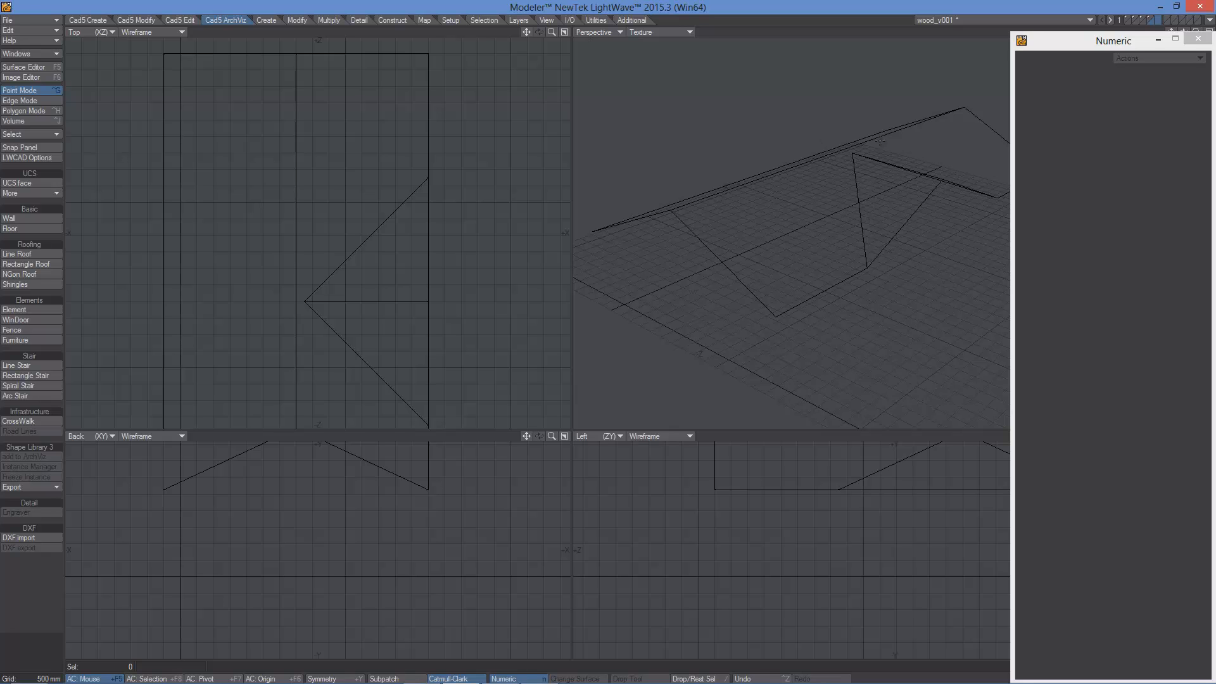
left_click(22, 285)
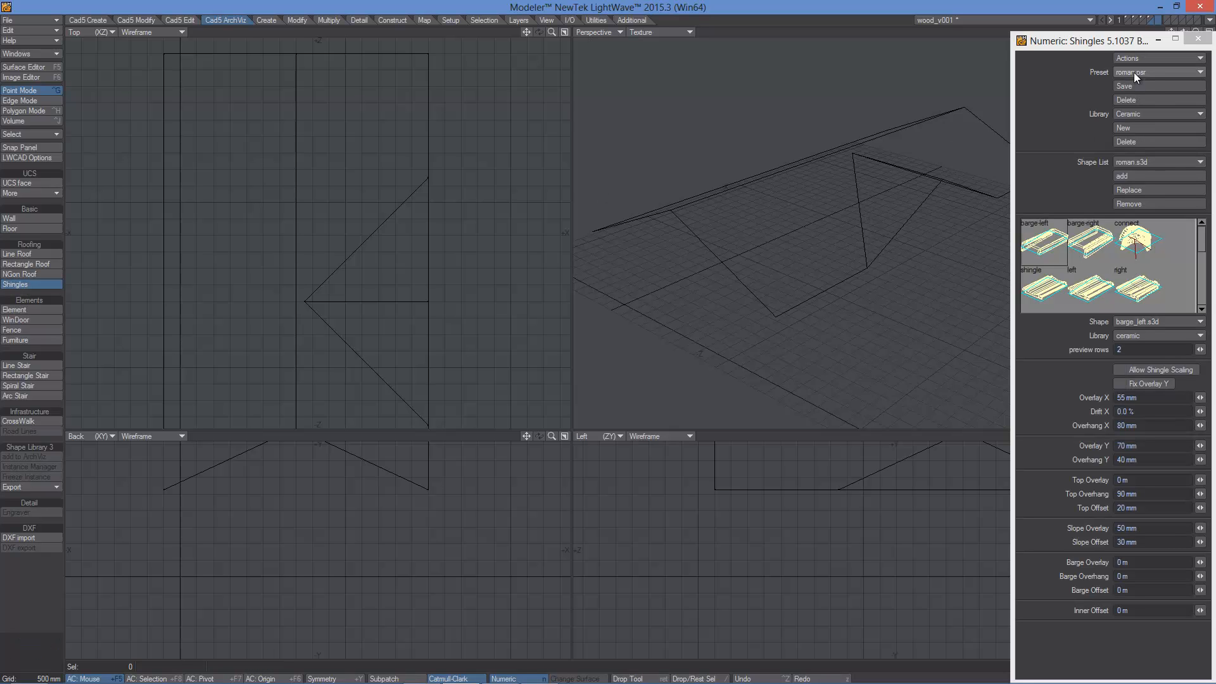
left_click(461, 155)
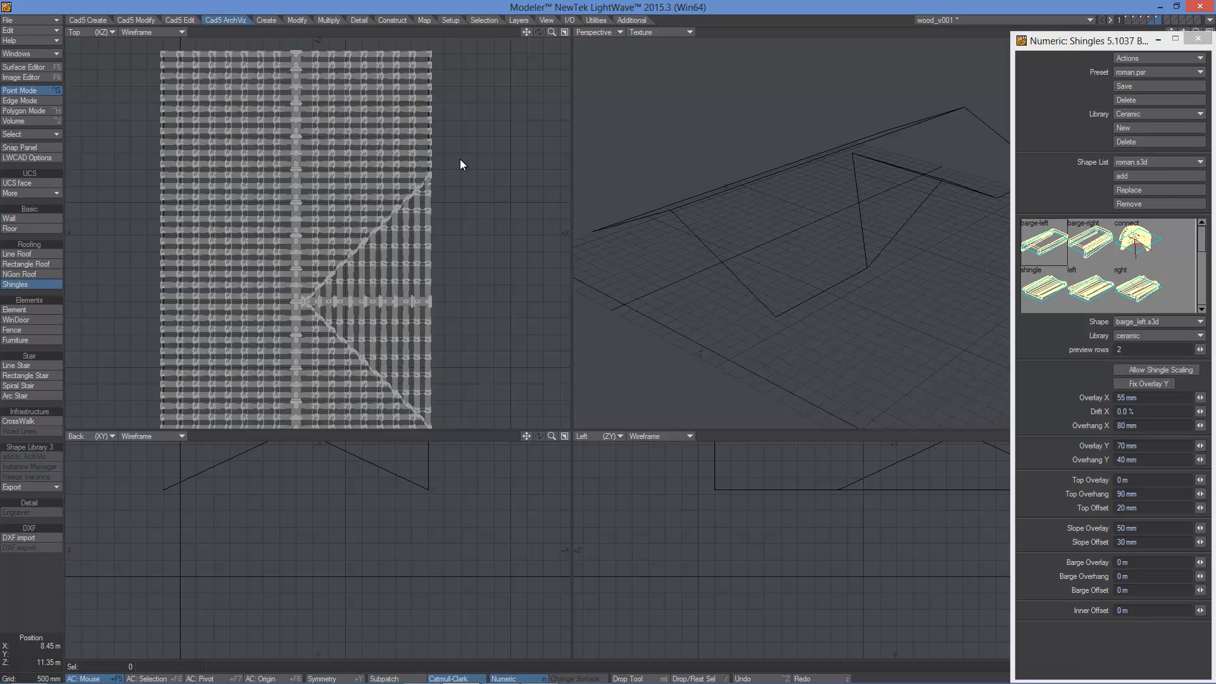
key("Return")
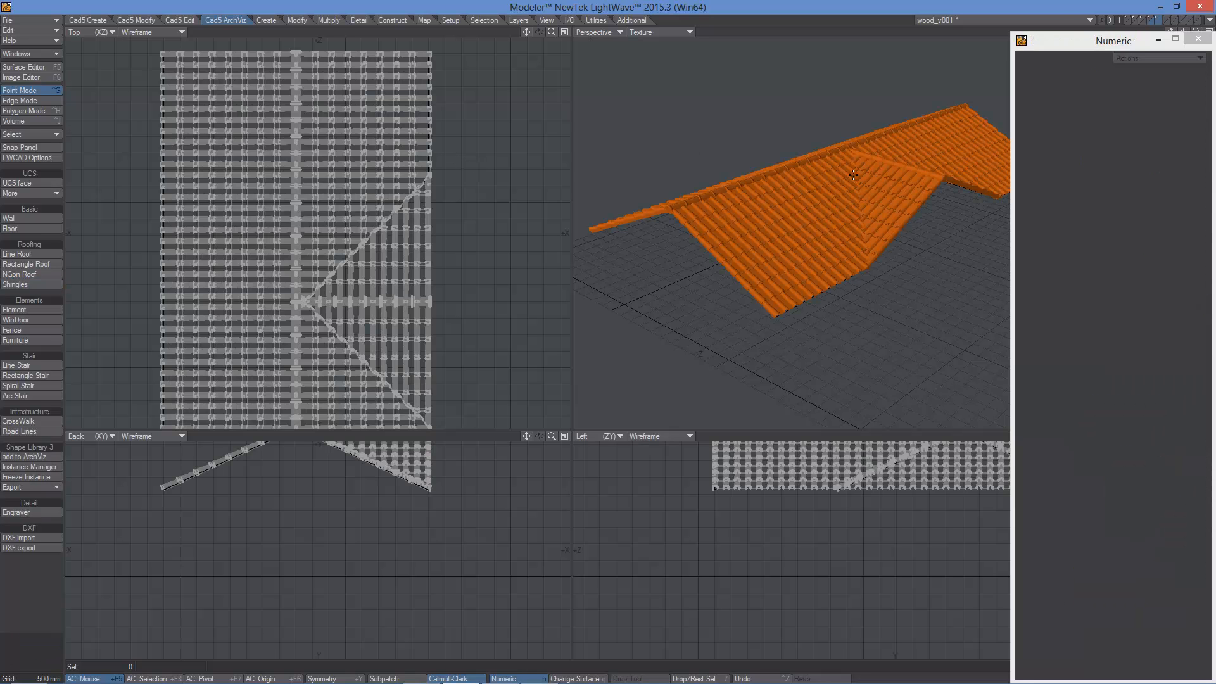
- Show the timber and board layers together with the shingles, close the Numeric window and maximize the perspective viewport
left_click(1143, 19, "shift")
left_click(1149, 20, "shift")
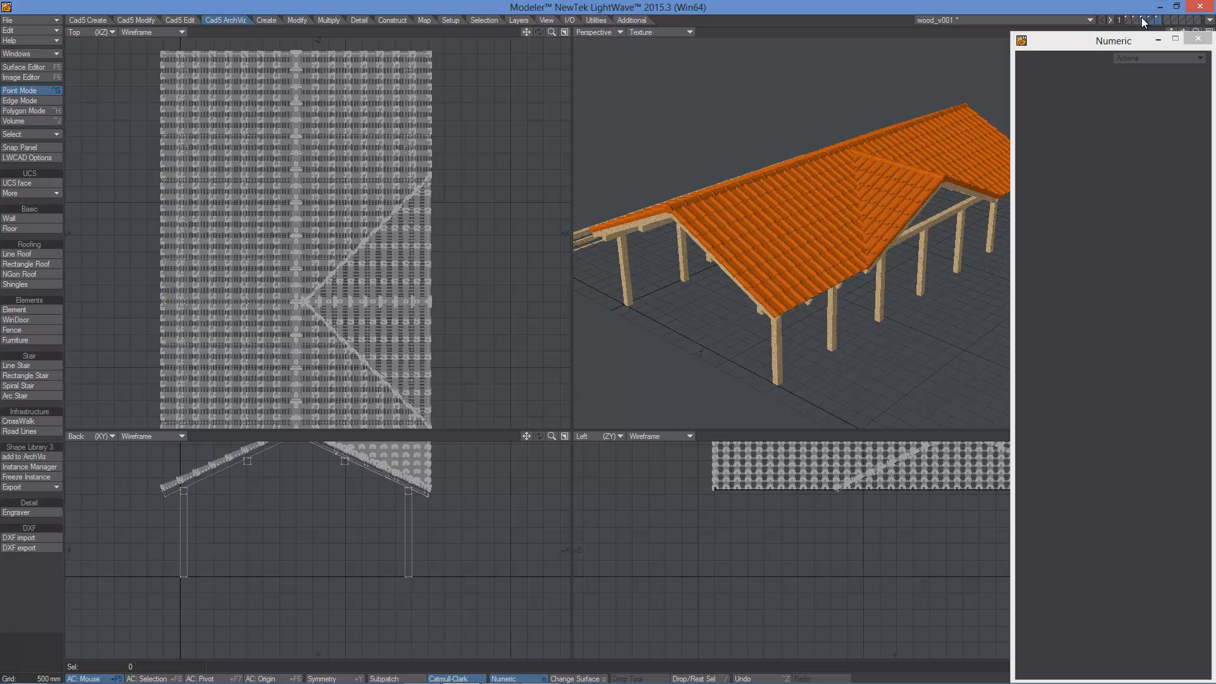
left_click(1208, 42)
left_click(1208, 32)
left_click_drag(570, 392, 603, 370, "ctrl+alt")
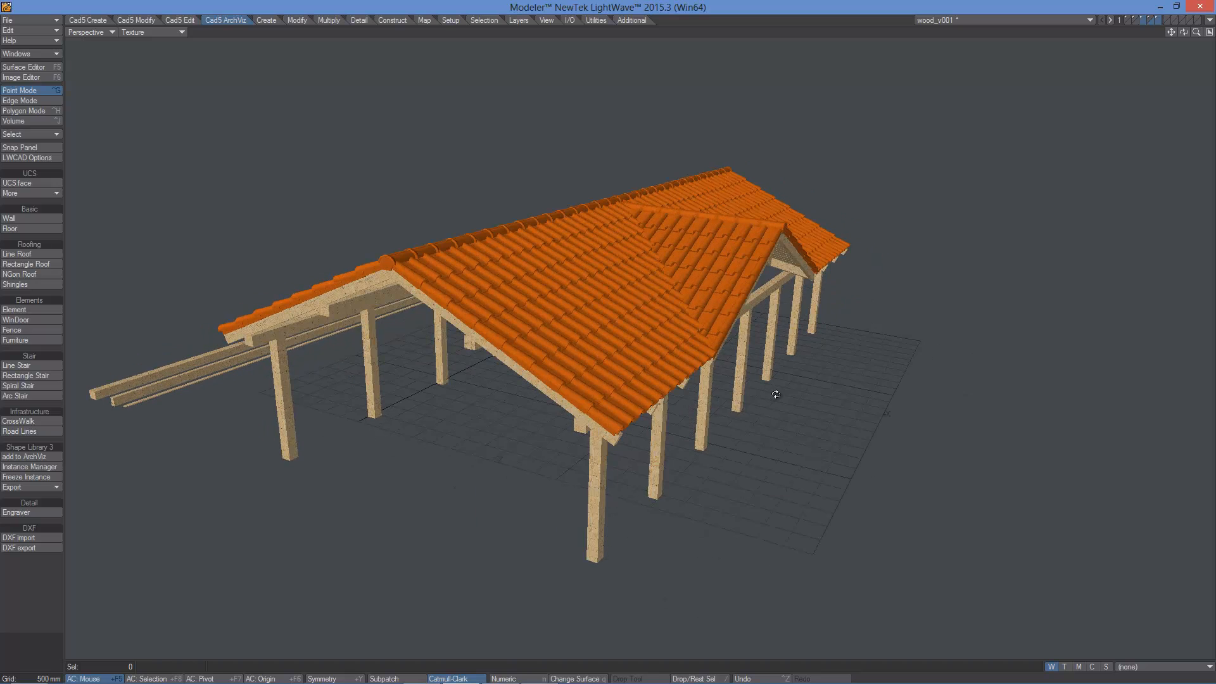